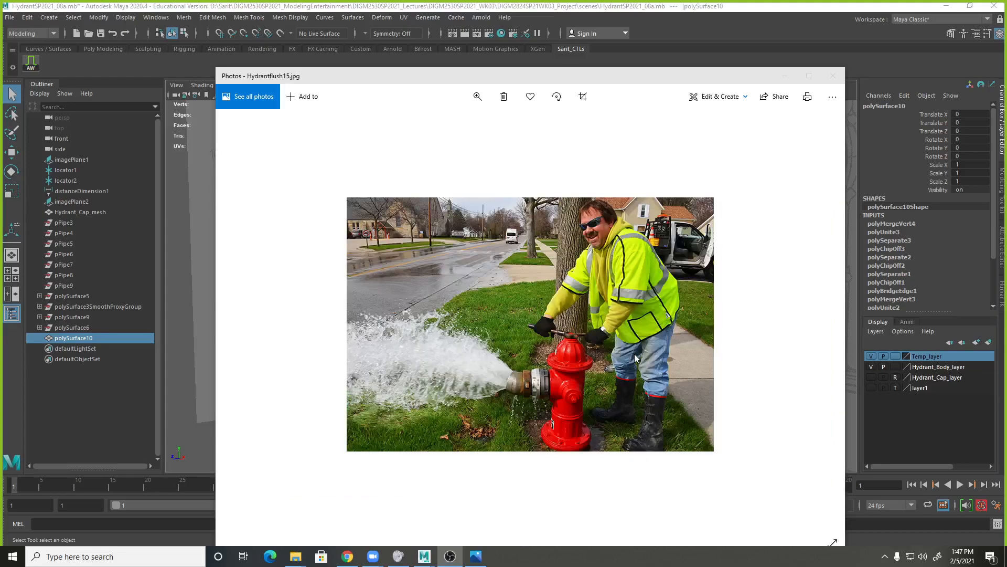
key("Right")
Browse the fire hydrant reference photos back to the full upright view in Fire Hydrant 009.JPG.
key("Left")
key("Left")
key("Left")
key("Left")
key("Left")
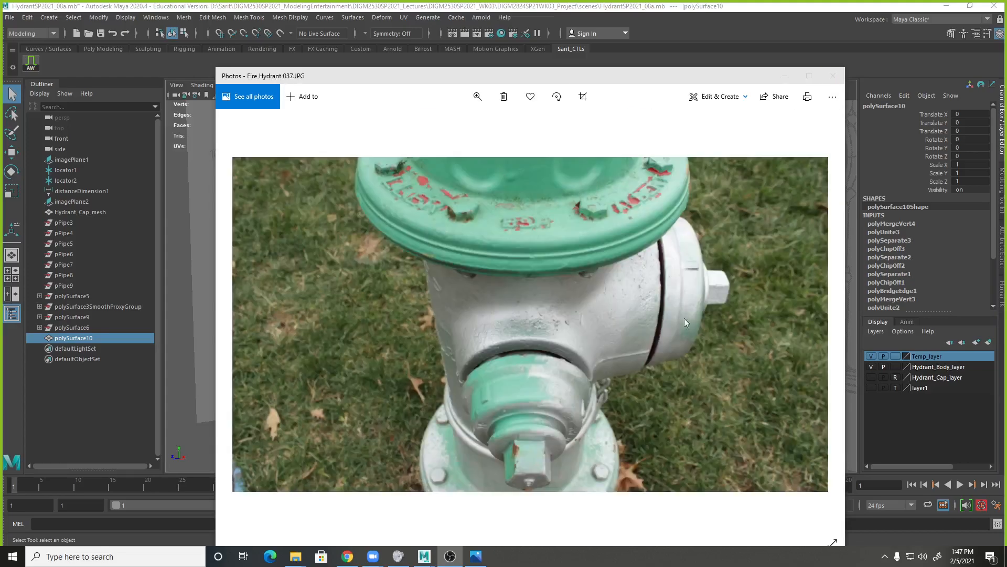
key("Left")
key("Left")
key("Left")
key("Left")
key("Left")
key("Left")
key("Left")
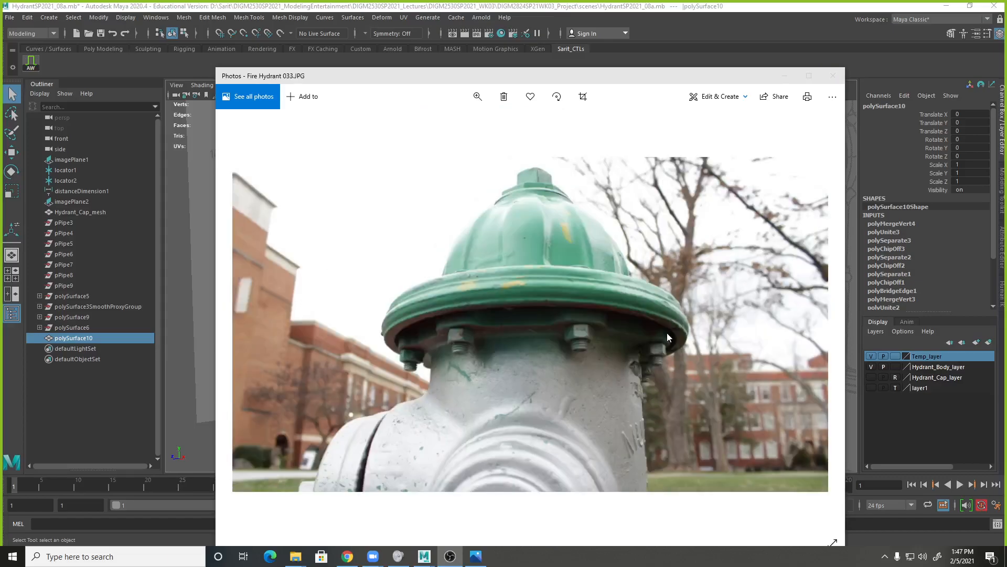
key("Left")
key("Left")
key("Left")
key("Left")
key("Left")
key("Left")
key("Left")
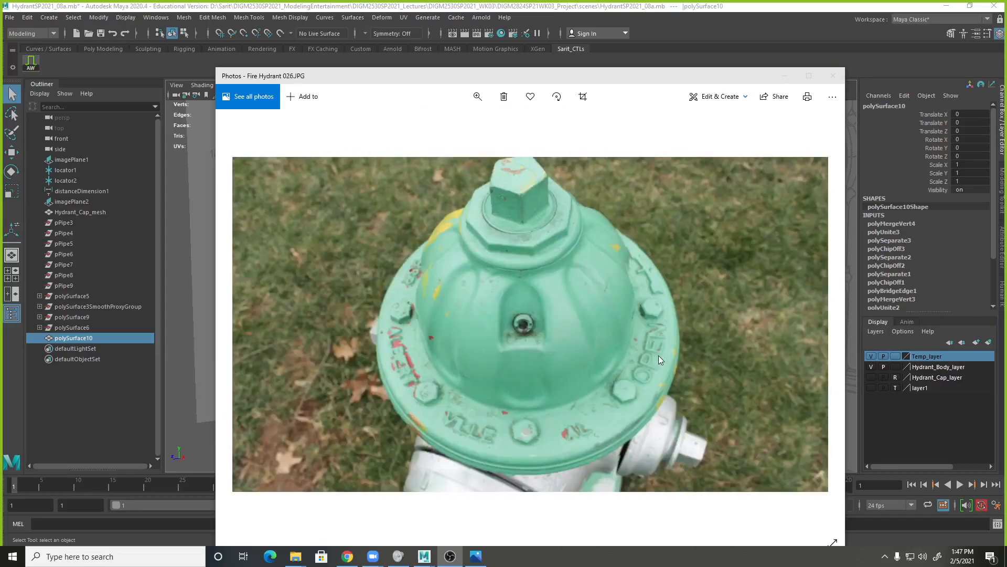
key("Left")
key("Left")
key("Left")
key("Left")
key("Left")
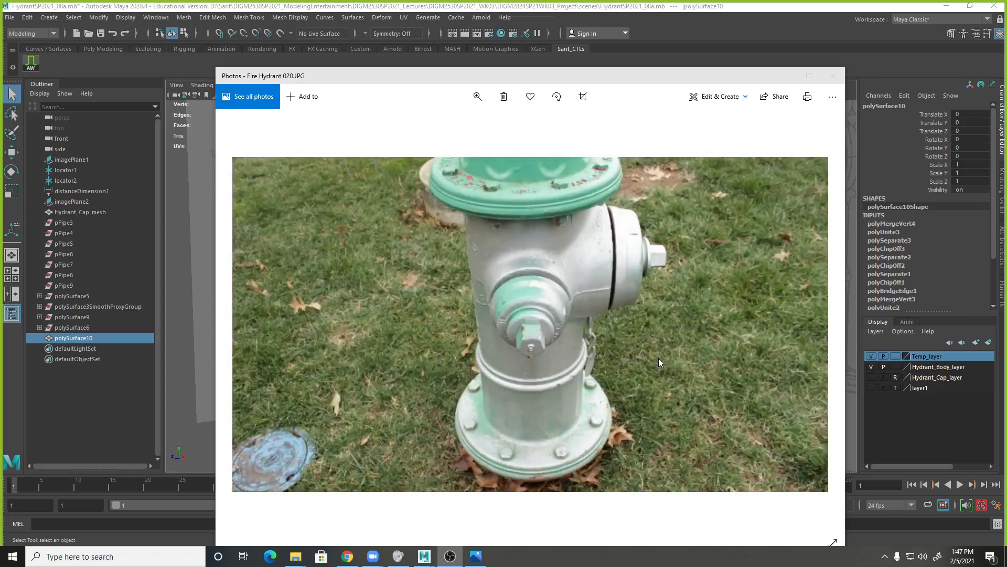
key("Left")
key("Left")
key("Left")
key("Left")
key("Left")
key("Left")
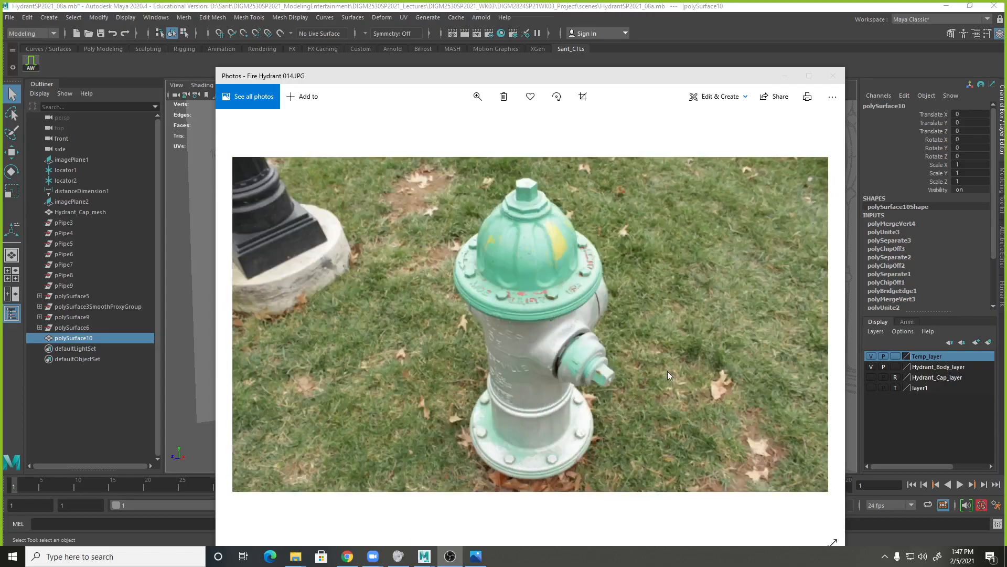
key("Left")
key("Left")
key("Left")
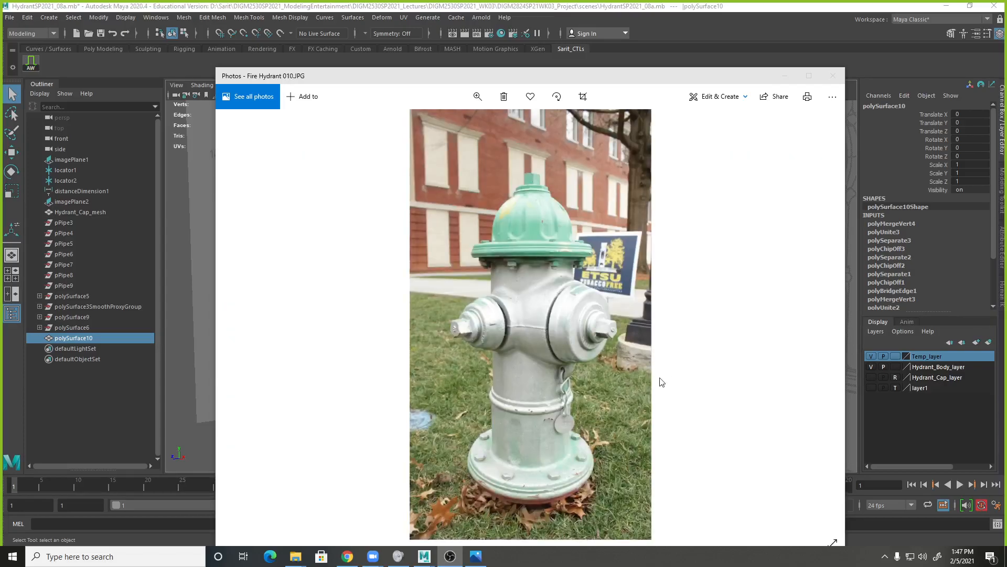
key("Right")
key("Right")
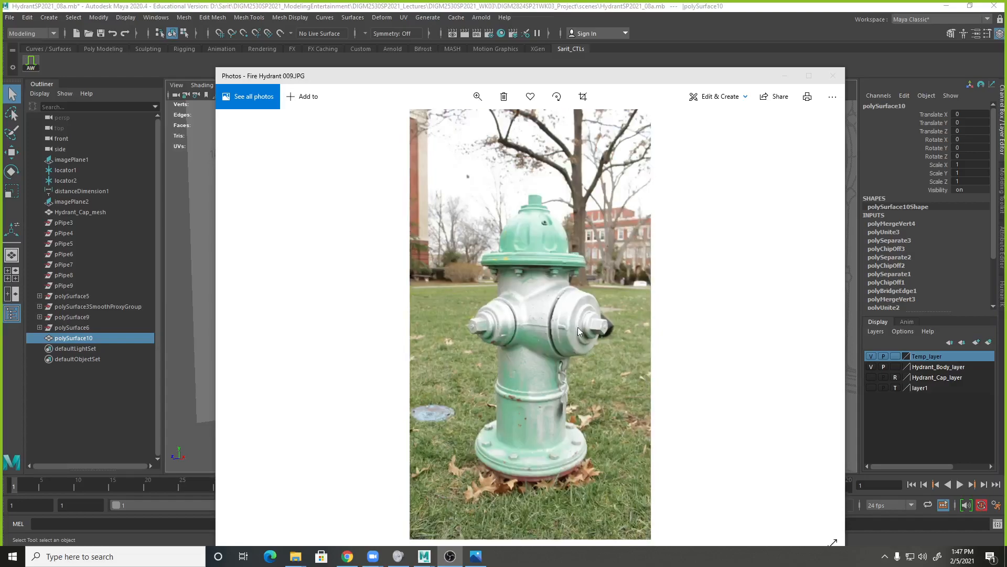
Examine the chain and its mounting loop beneath the outlet in Fire Hydrant 009.JPG up close, and minimize the photo.
left_click(478, 97)
left_click_drag(427, 124, 467, 127)
left_click_drag(631, 351, 415, 194)
left_click_drag(566, 370, 501, 184)
left_click_drag(506, 321, 548, 289)
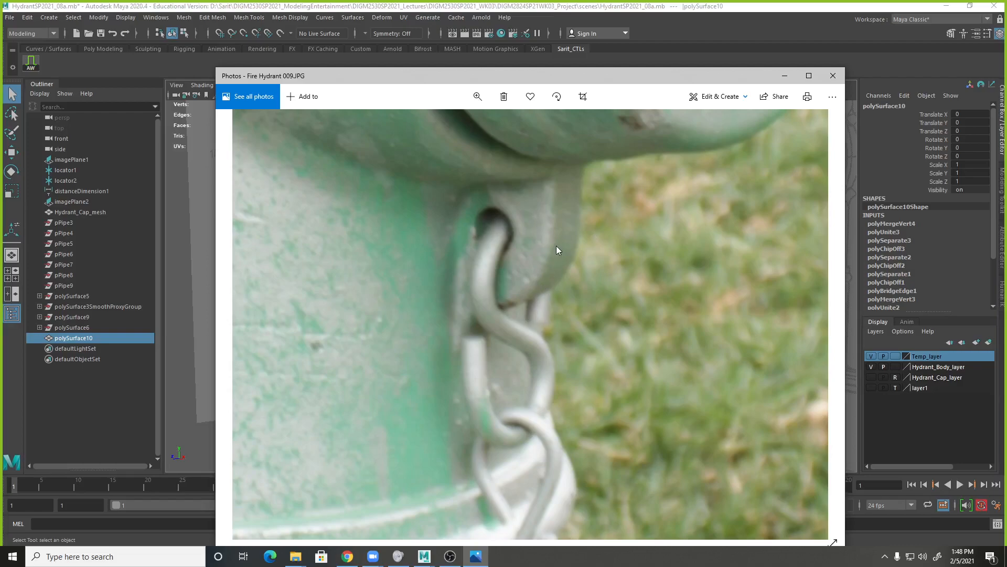
left_click(784, 76)
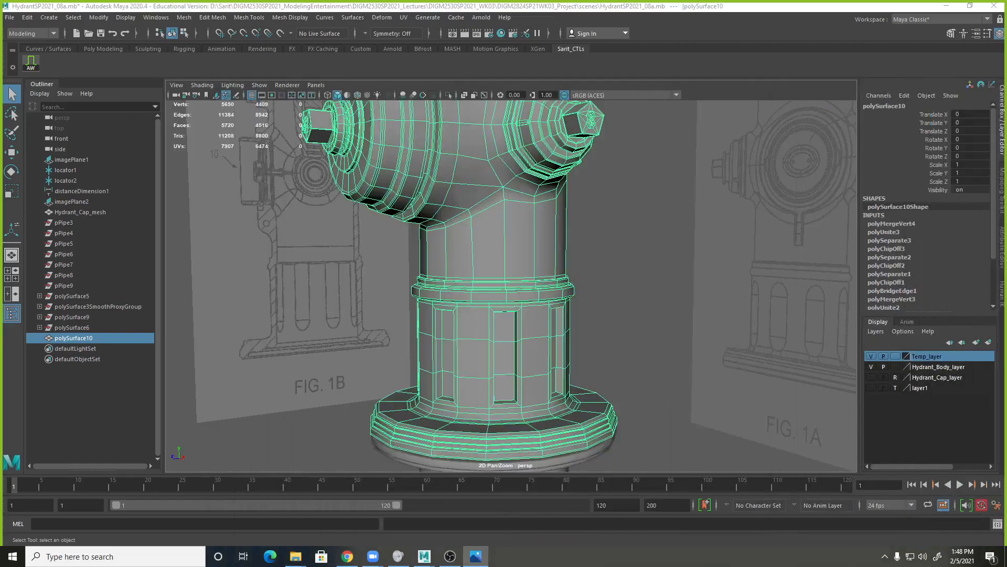
Display the Poly Modeling tools and move the reference photo window away from the 3D view.
mouse_move(1006, 126)
left_mouse_down()
mouse_move(591, 107)
mouse_move(1006, 111)
left_mouse_up()
left_click(98, 48)
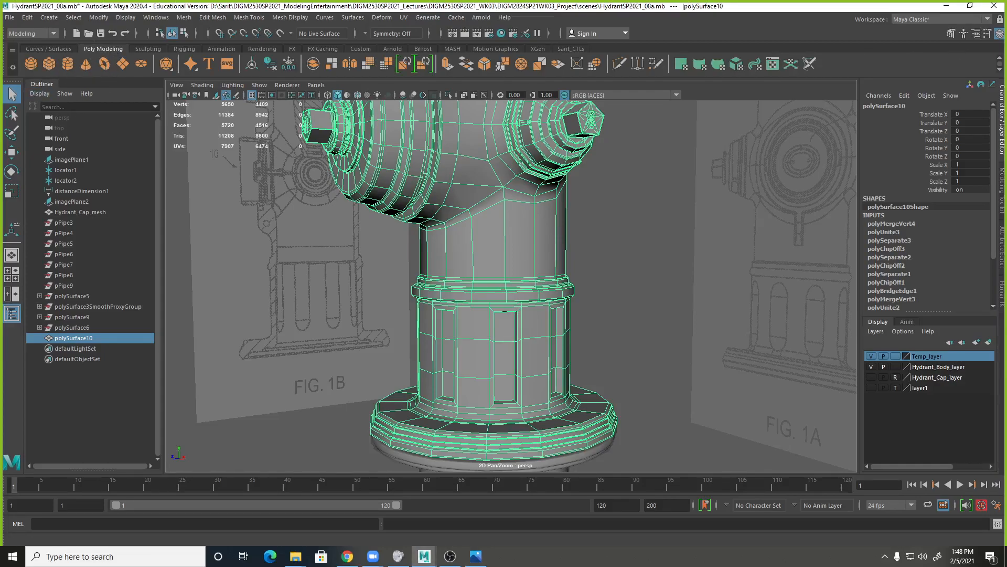
left_click_drag(1006, 110, 445, 77)
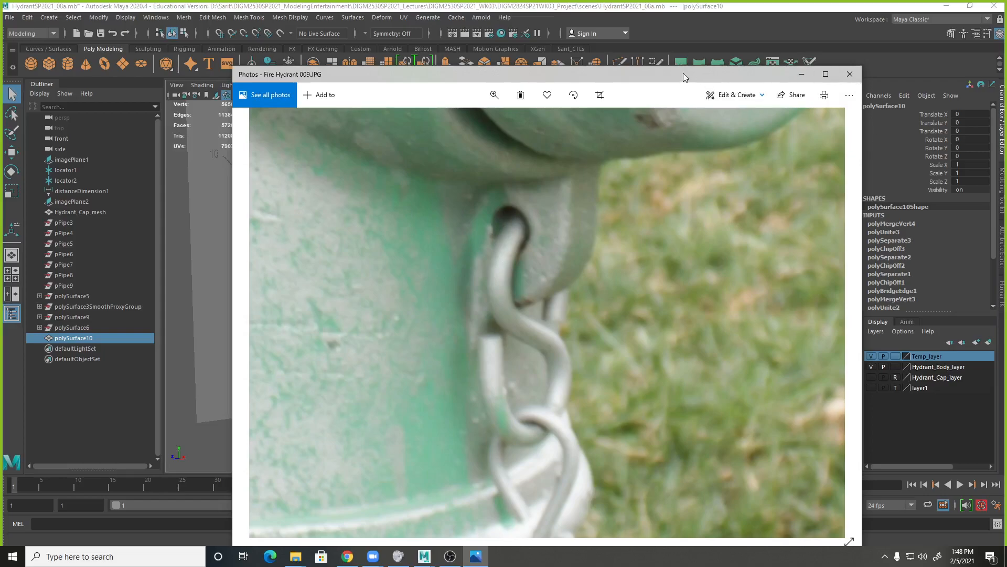
left_click_drag(684, 71, 1006, 99)
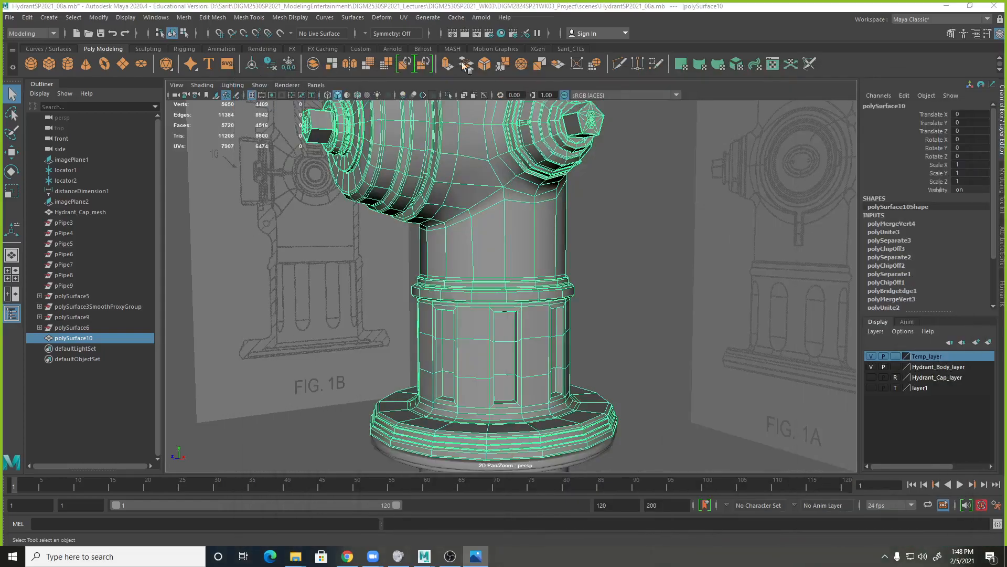
Create a polygon pipe and move it to the front of the hydrant barrel, at about Y 10.872 and Z 5.936.
left_click(43, 19)
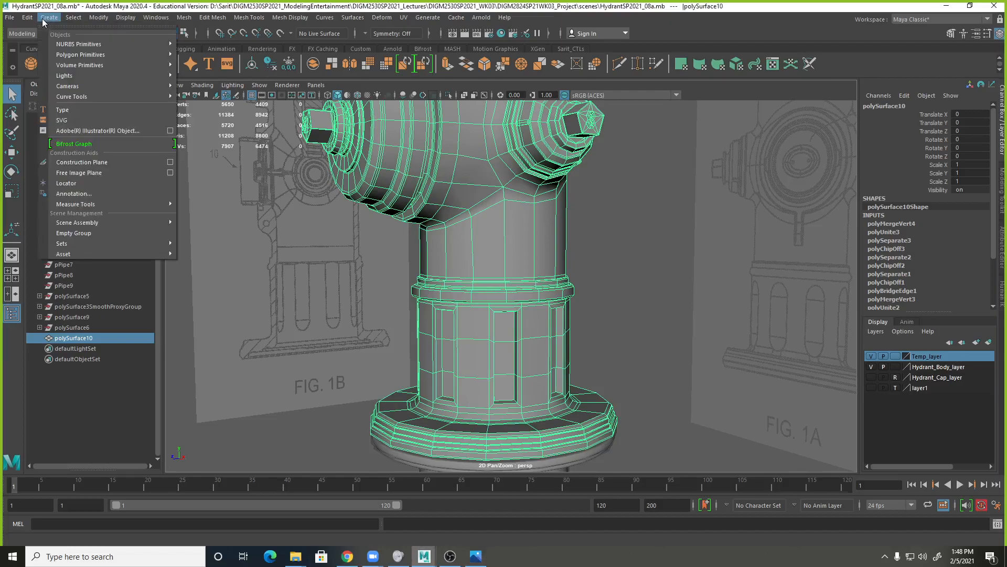
mouse_move(68, 56)
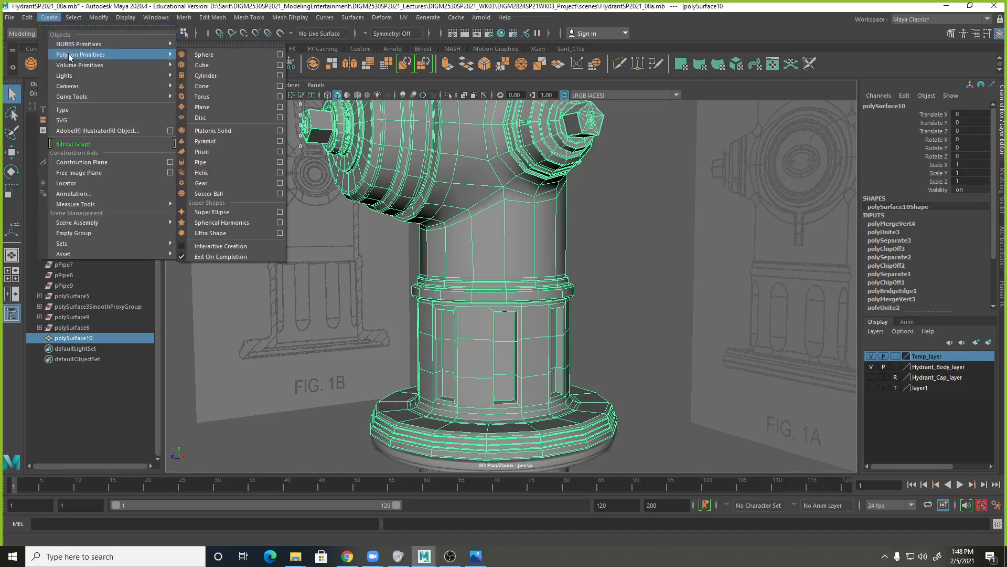
left_click(202, 162)
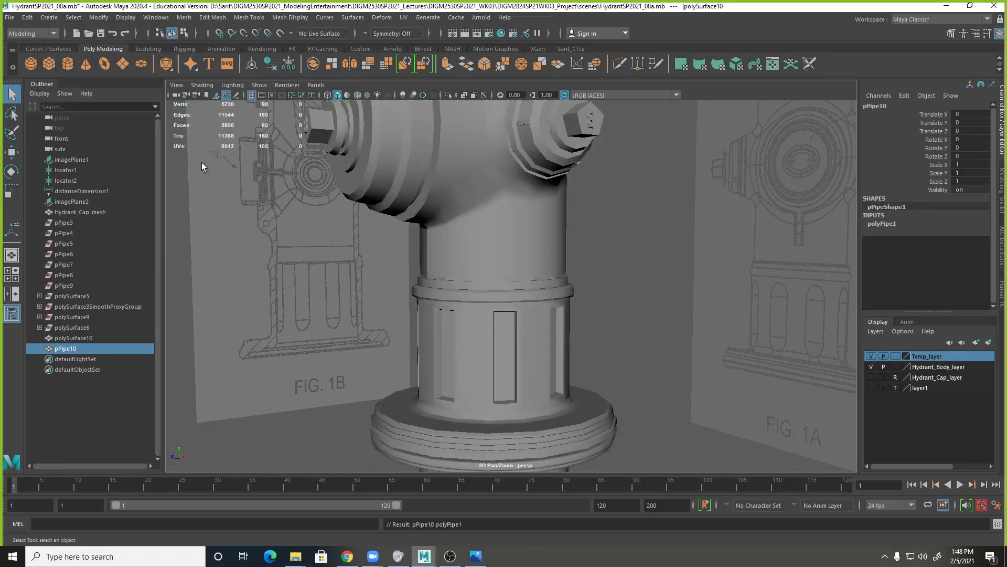
middle_click_drag(556, 339, 611, 214, "alt")
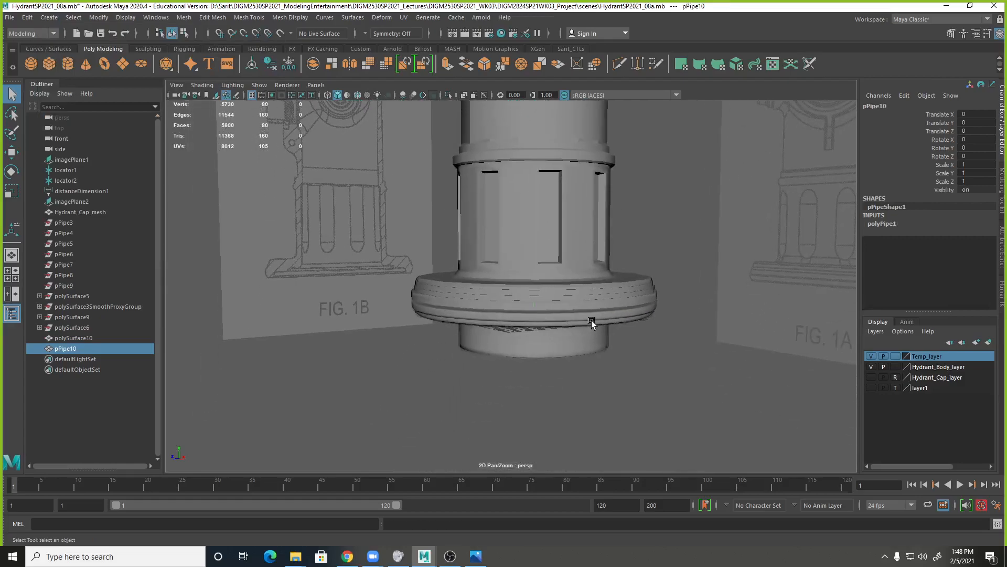
key("w")
left_click_drag(461, 320, 418, 216)
Rotate the pipe to 90 degrees around Z so that its hole faces sideways.
key("e")
left_click(979, 156)
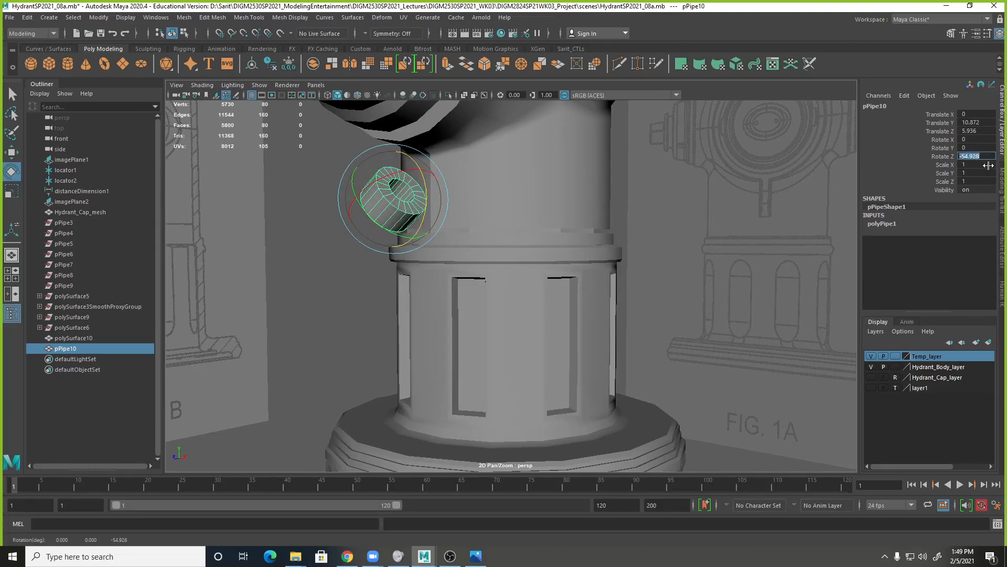
type("90")
key("Return")
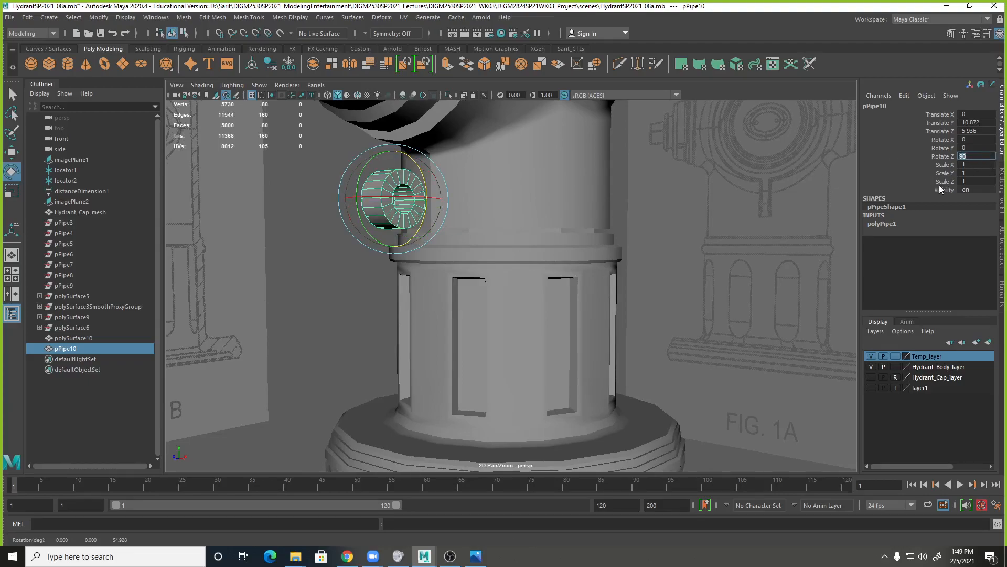
Move the pipe in the side view up against the barrel below the front outlet, to about Y 11.821 and Z 5.18.
left_click_drag(573, 206, 525, 221, "alt")
key("space")
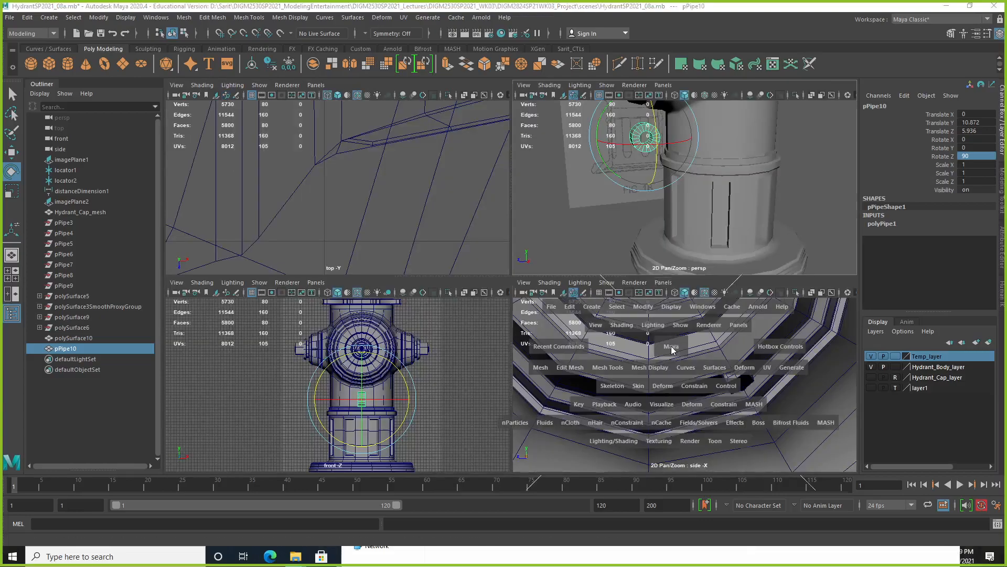
key("space")
scroll(670, 349, "down", 5)
middle_click_drag(492, 332, 661, 237, "alt")
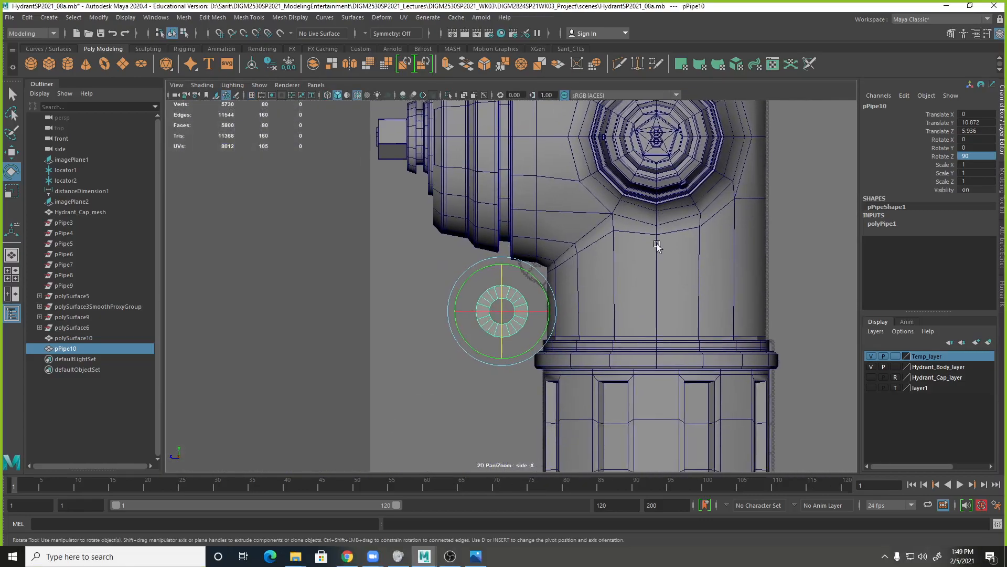
key("w")
scroll(494, 332, "up", 3)
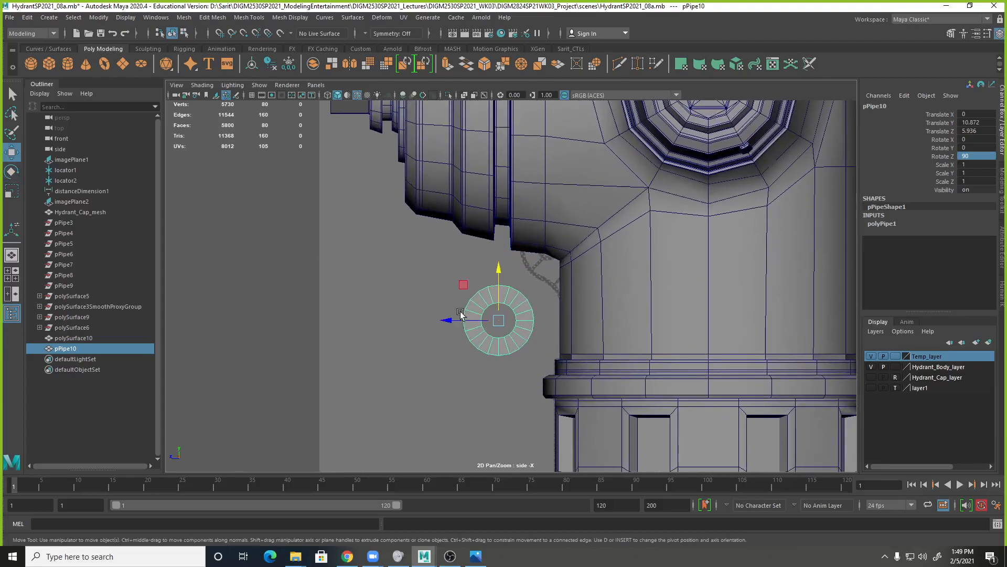
middle_click_drag(461, 285, 490, 253)
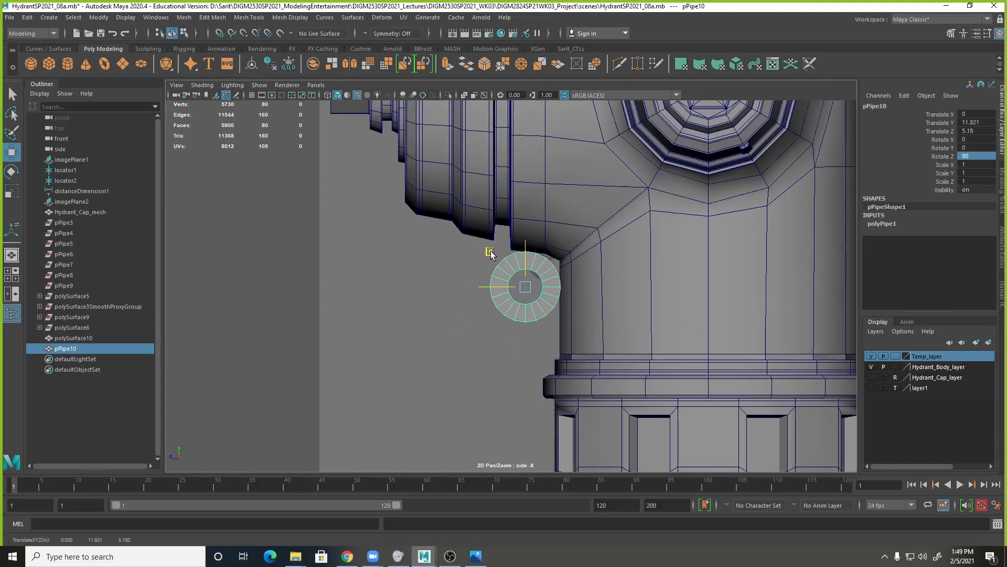
Set the pipe's radius to 0.6 and its thickness to 0.4.
right_click_drag(491, 284, 774, 329, "alt")
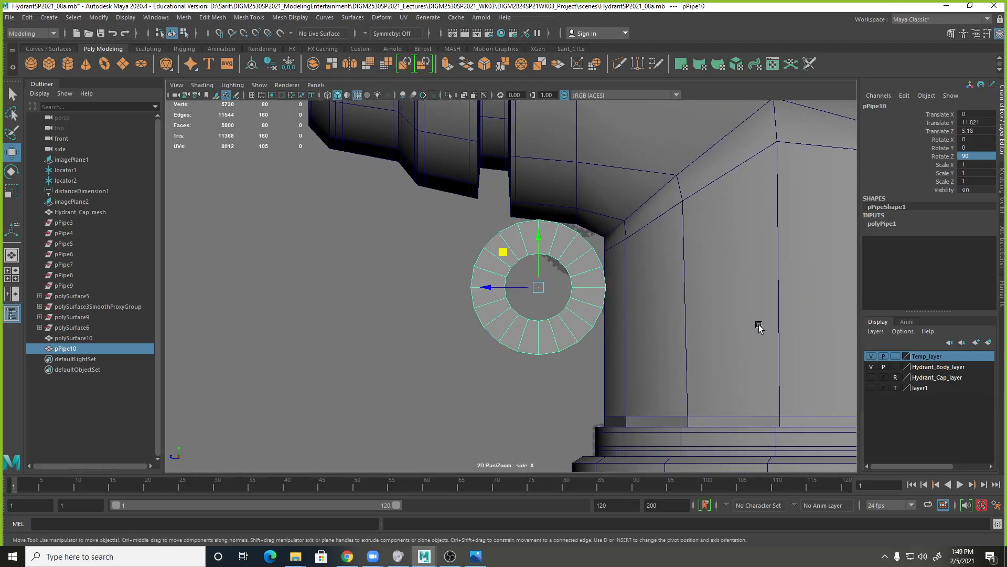
left_click(883, 224)
left_click(953, 233)
middle_click_drag(951, 234, 753, 234)
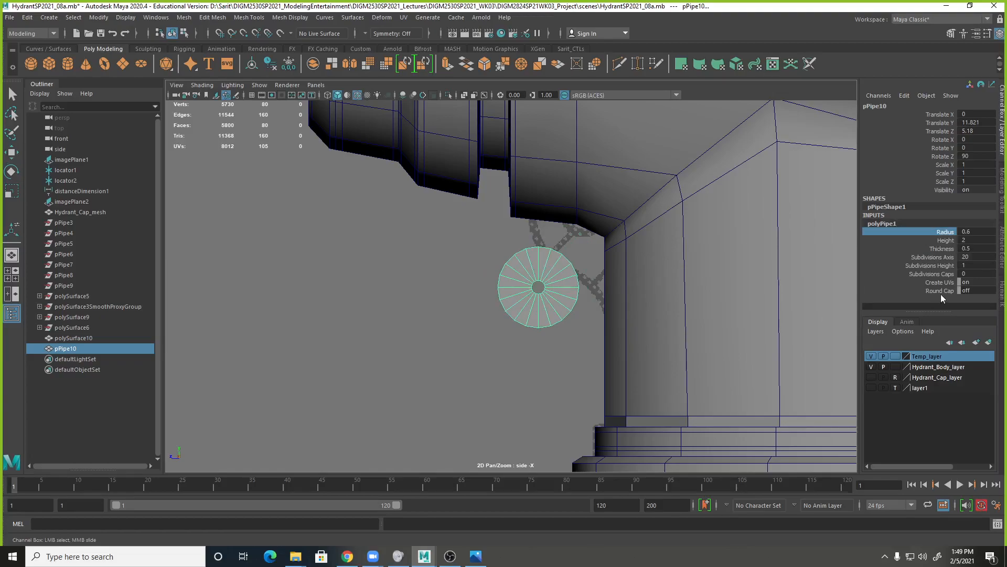
left_click(947, 249)
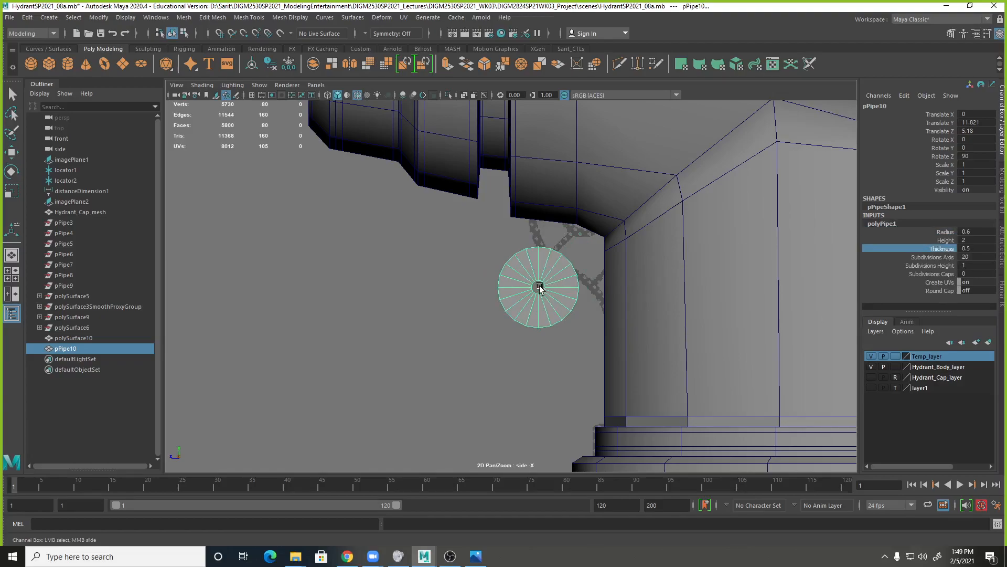
middle_click_drag(632, 297, 632, 297)
Set the pipe's axis subdivisions to 6.
double_click(971, 256)
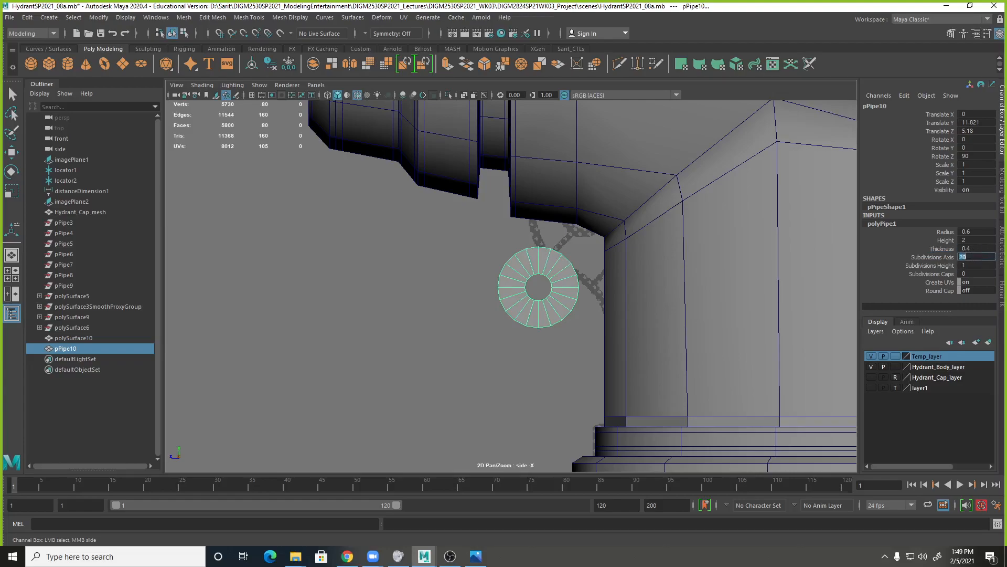
type("6")
key("Return")
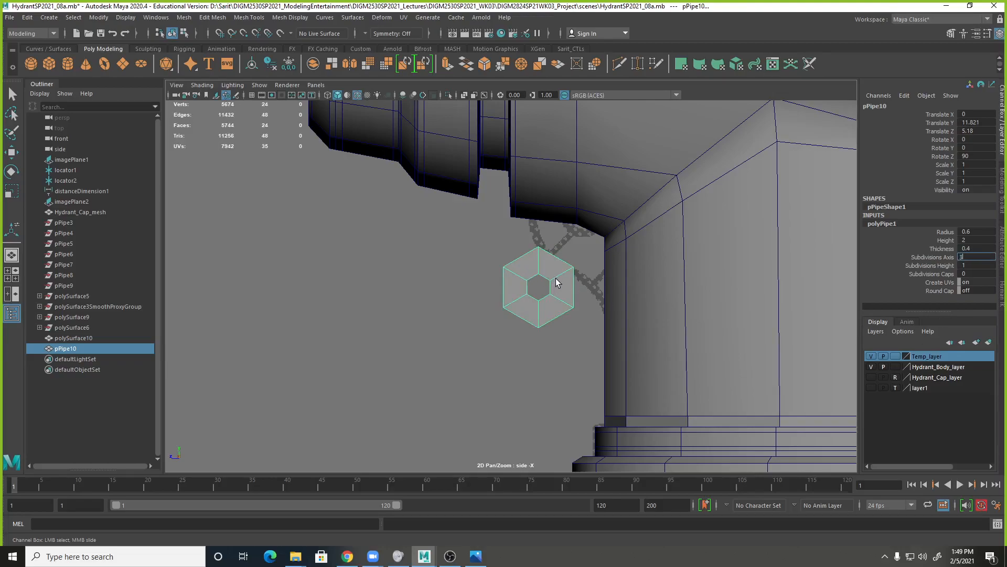
Try 3 axis subdivisions on the pipe, undo that change, and preview the six-sided pipe smoothed.
key("Return")
key("w")
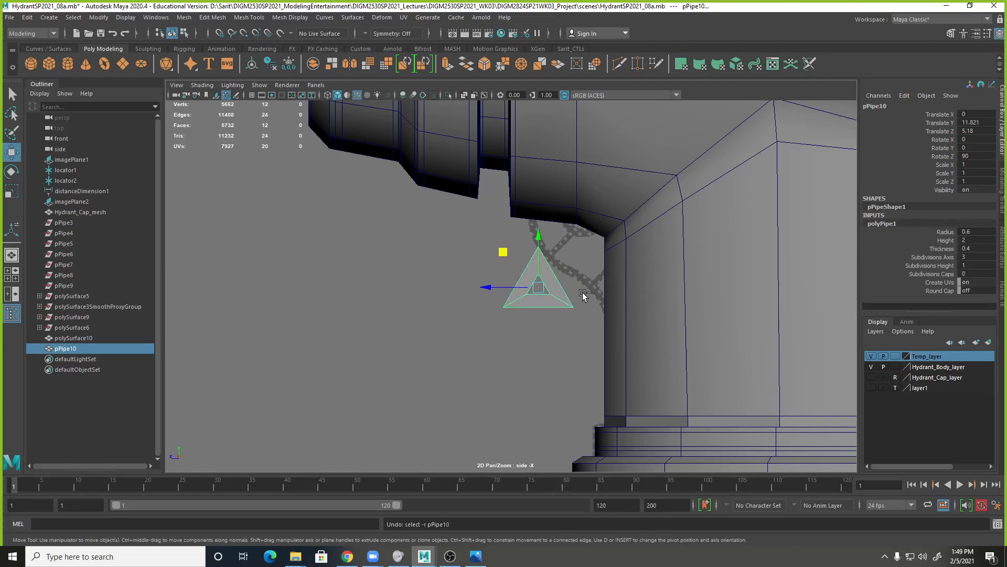
key("ctrl+z")
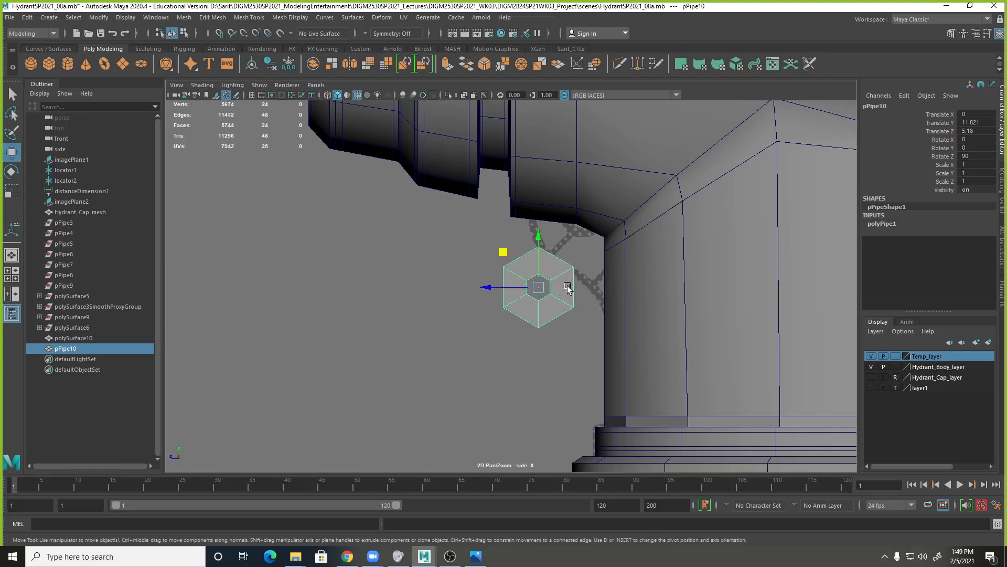
key("3")
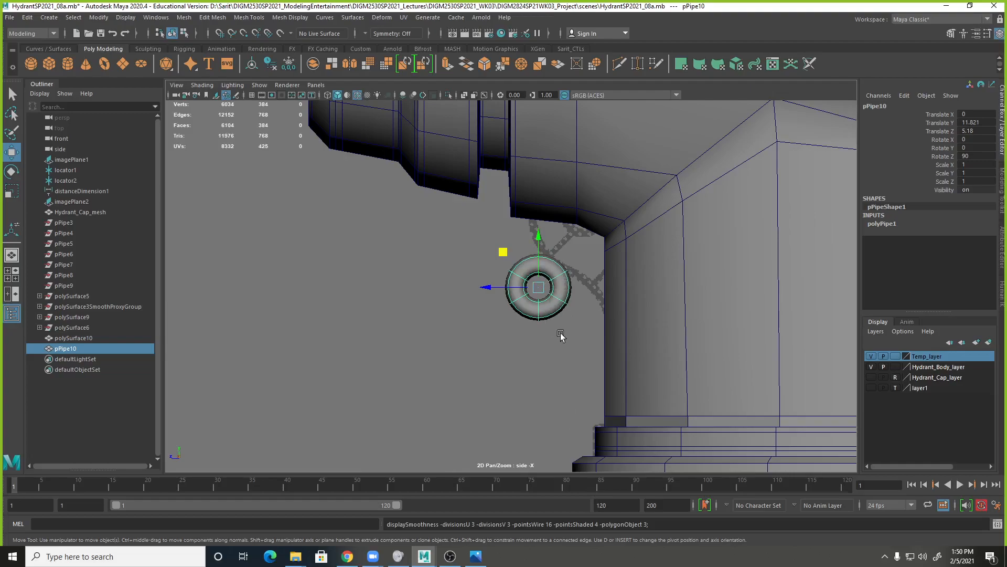
key("1")
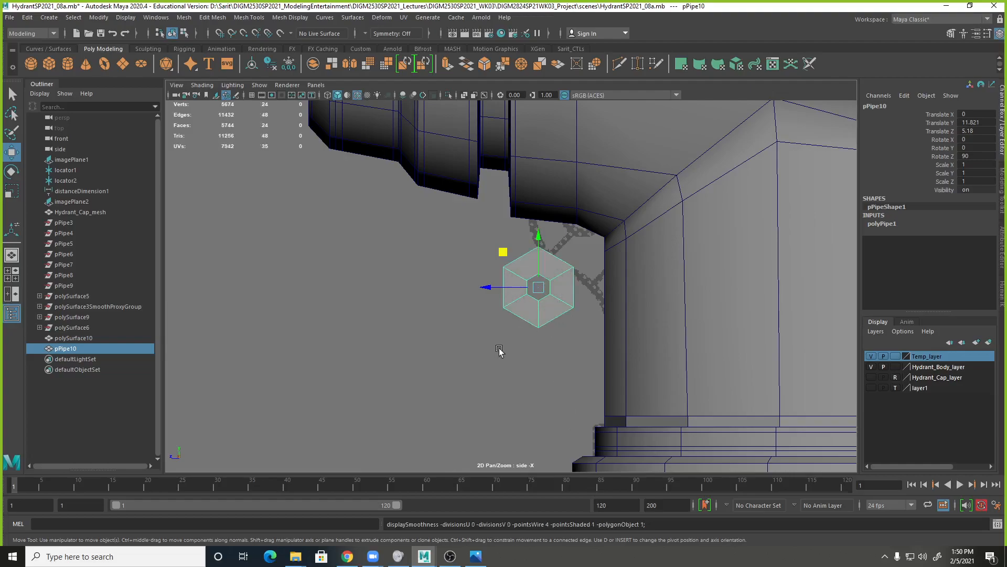
Move the hexagonal pipe into the corner between the front outlet and the barrel, to about Y 12.134 and Z 4.745.
left_click_drag(504, 292, 534, 288)
right_click_drag(544, 297, 683, 322, "alt")
middle_click_drag(683, 322, 659, 313, "alt")
left_click_drag(561, 248, 564, 221)
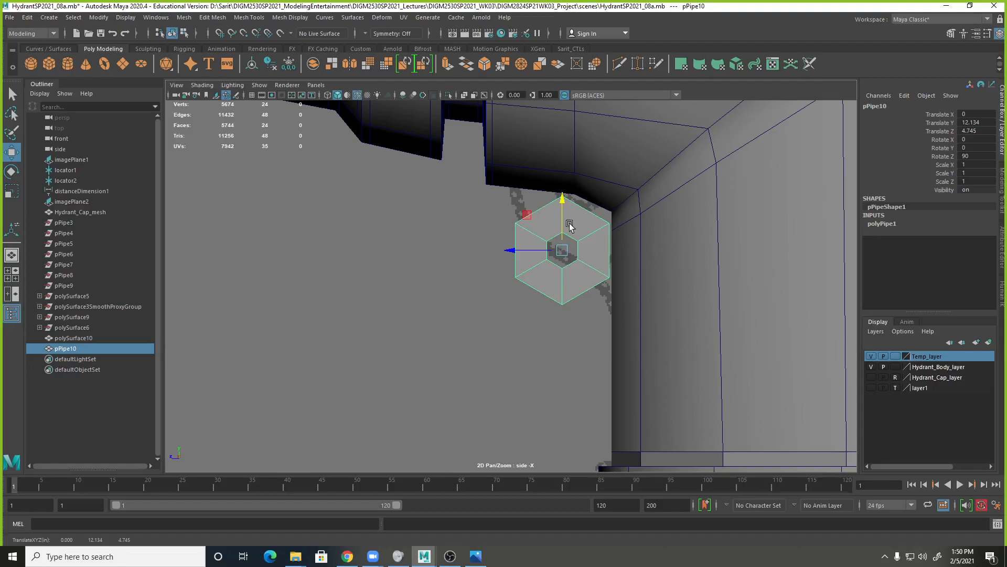
Set the pipe's height subdivisions to 2.
key("space")
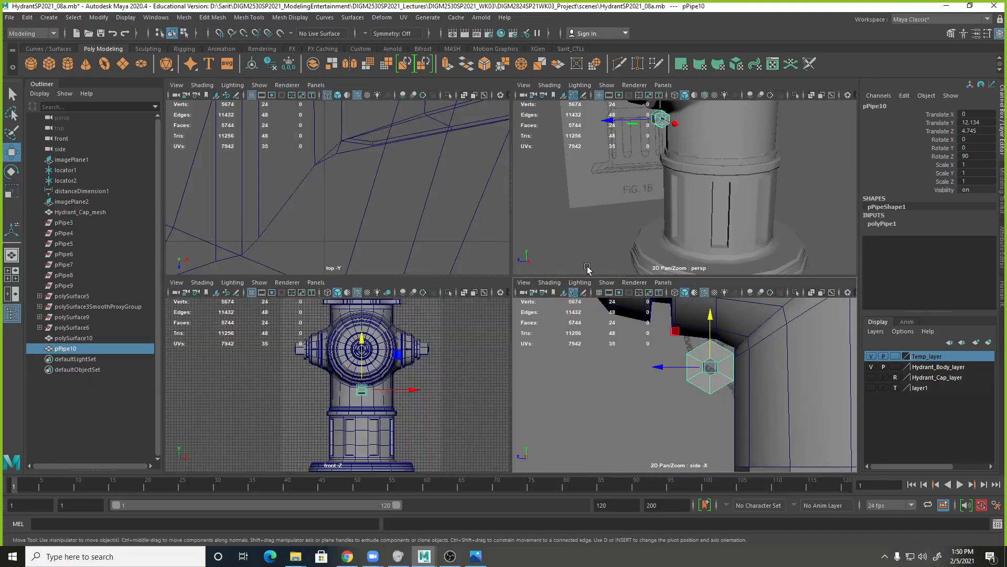
key("space")
scroll(586, 283, "up", 3)
right_click_drag(895, 313, 910, 315, "alt")
middle_click_drag(690, 375, 677, 286, "alt")
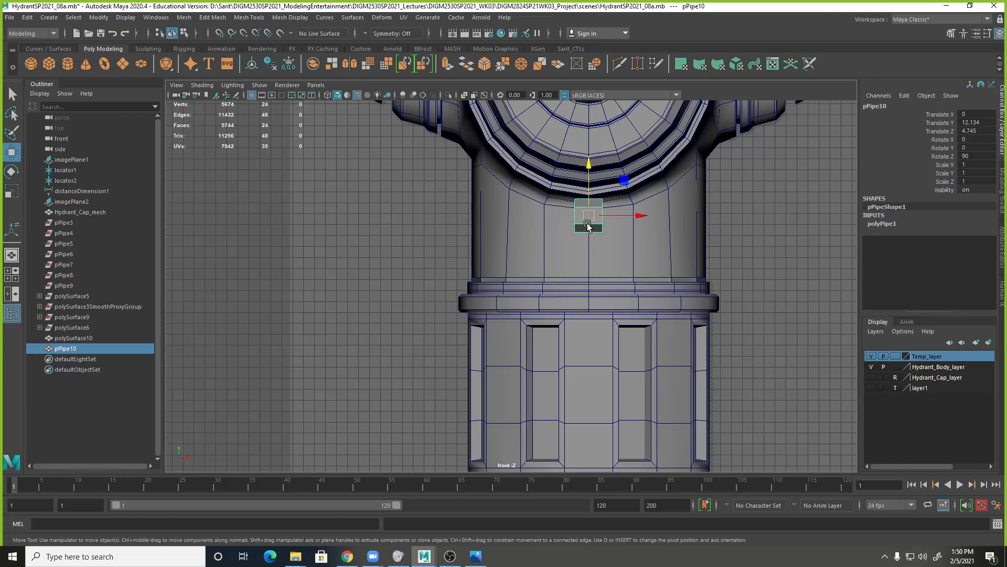
left_click(881, 224)
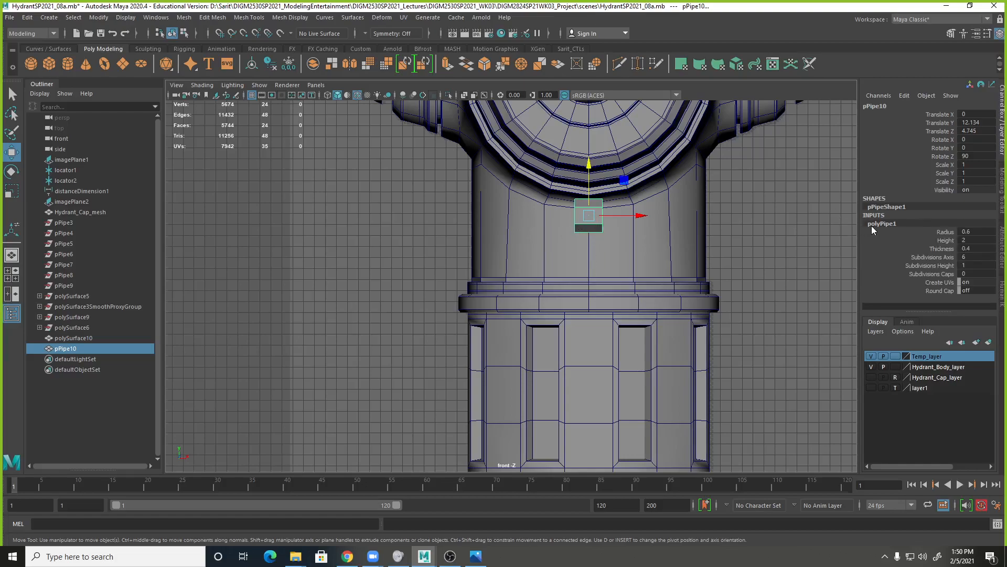
left_click(943, 266)
middle_click_drag(803, 247, 810, 247)
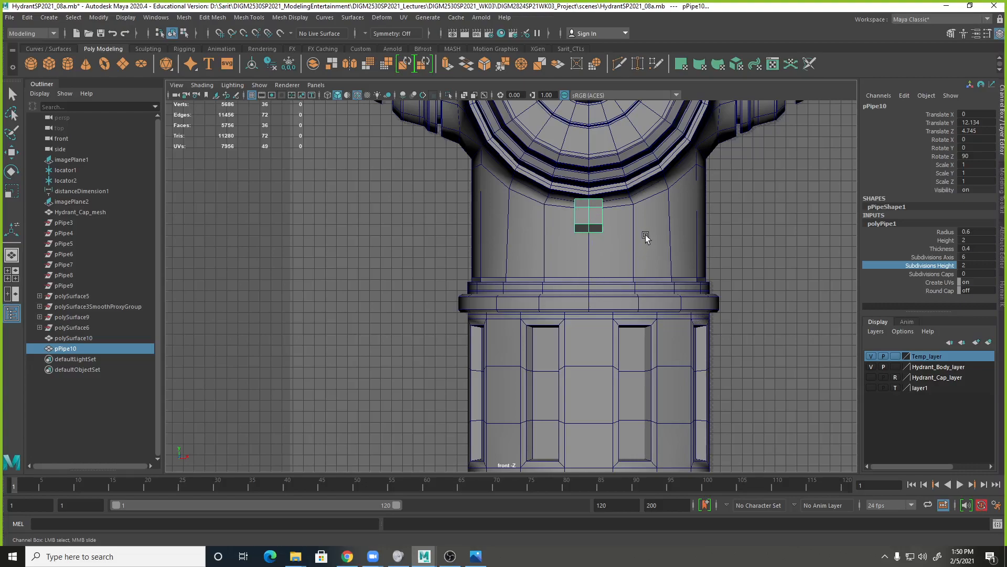
Select the hexagonal pipe in the side view and switch it to vertex editing.
left_click(644, 214)
key("w")
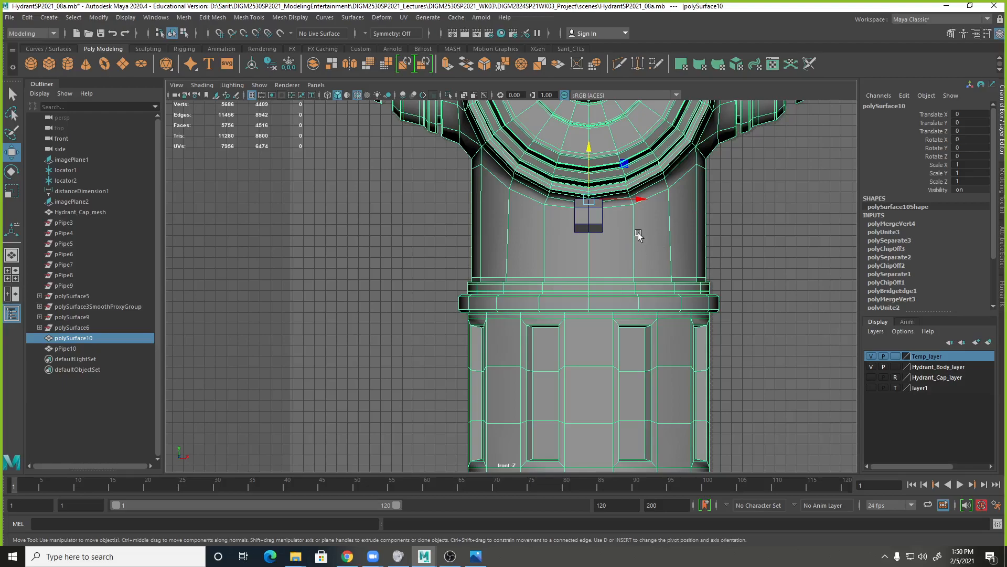
key("space")
key("space")
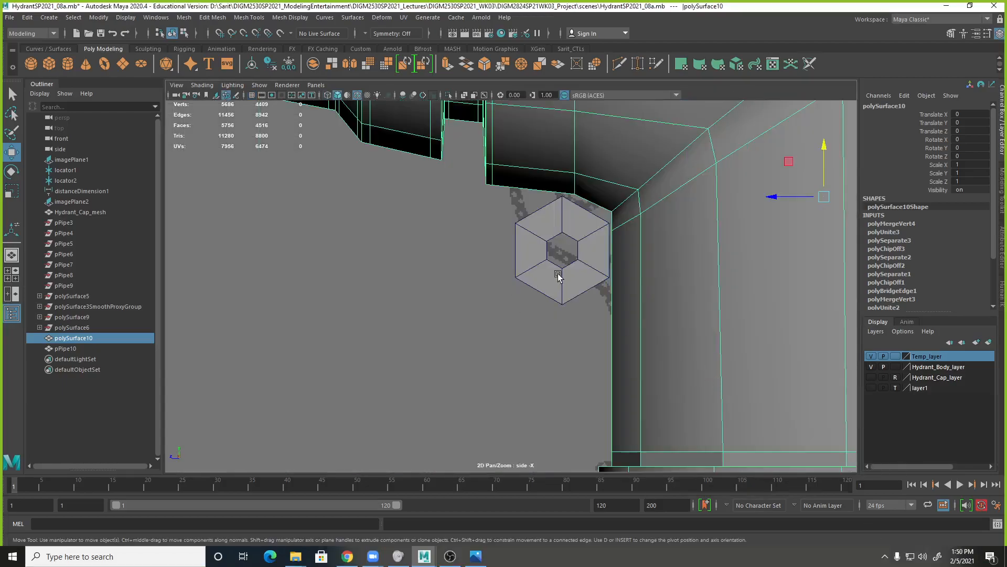
left_click(562, 291)
right_click_drag(555, 217, 498, 223)
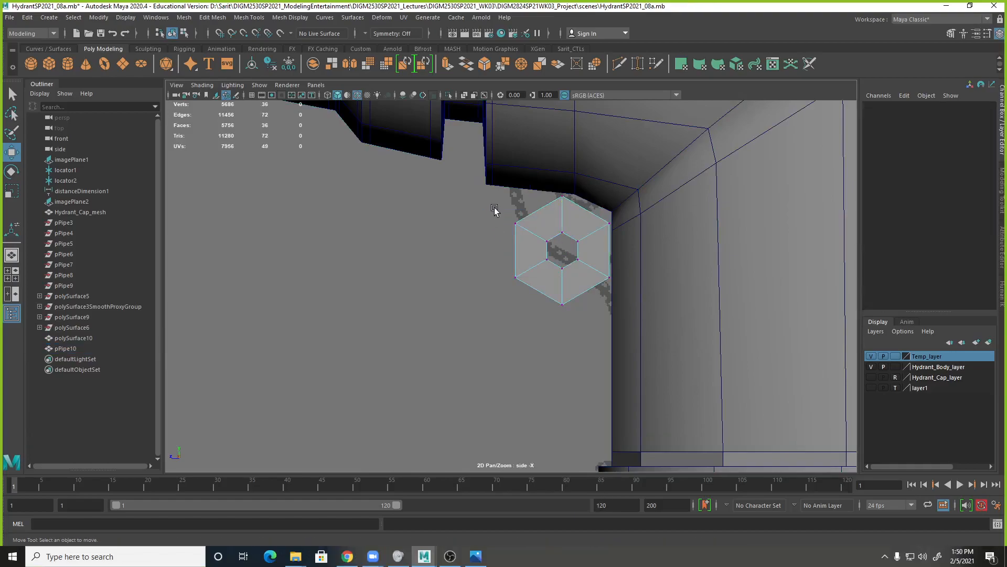
Try to move the pipe's upper front corner vertices down and toward the barrel.
left_click_drag(513, 219, 528, 241)
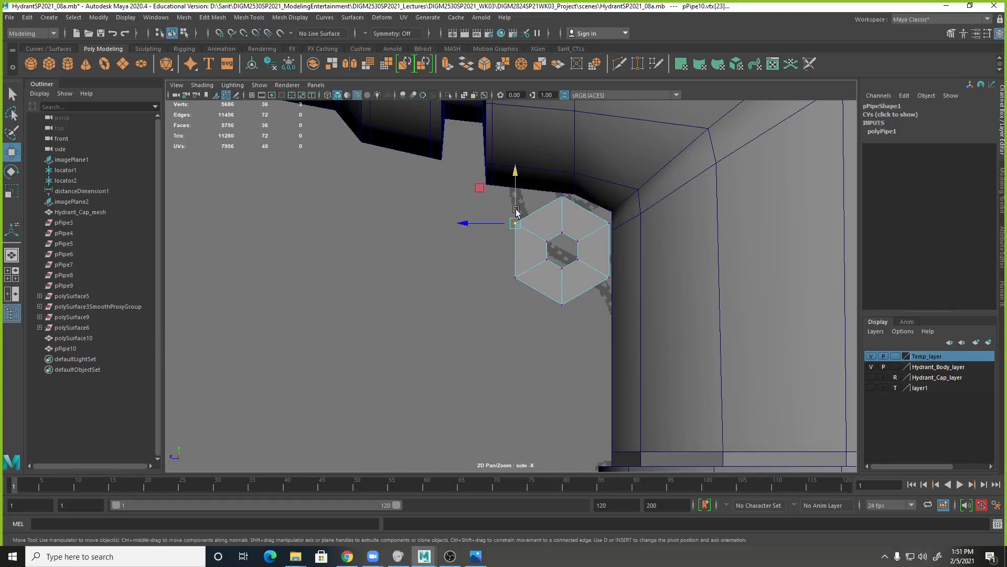
left_click_drag(480, 187, 499, 234)
key("ctrl+z")
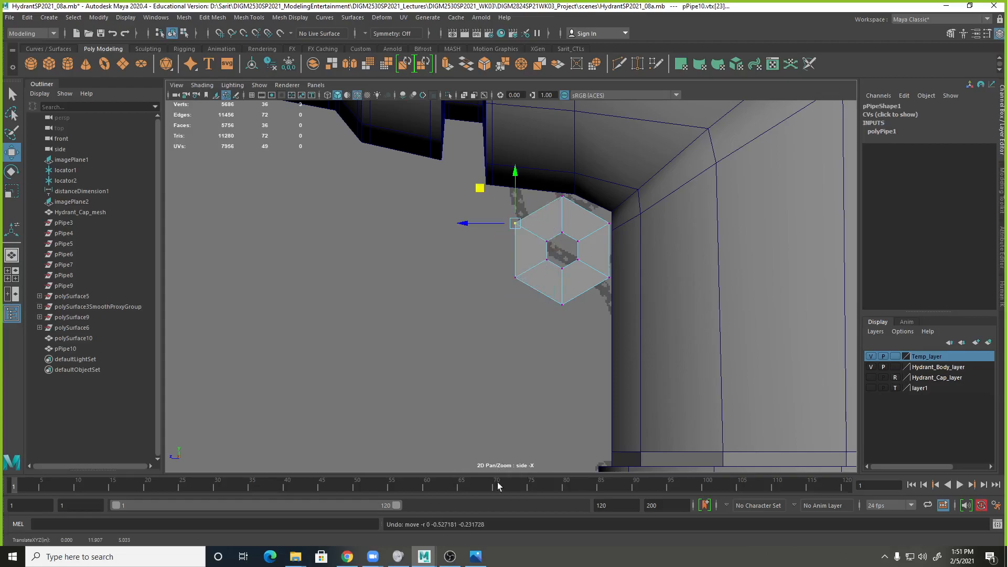
Switch to the Fire Hydrant 009.JPG photo and examine the chain loop below the outlet up close.
left_click(479, 560)
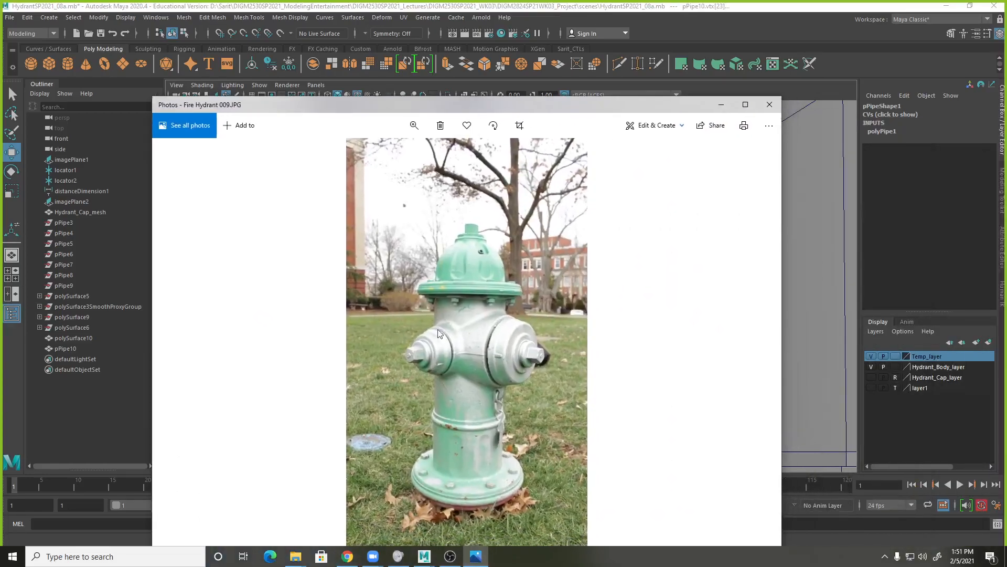
left_click(414, 124)
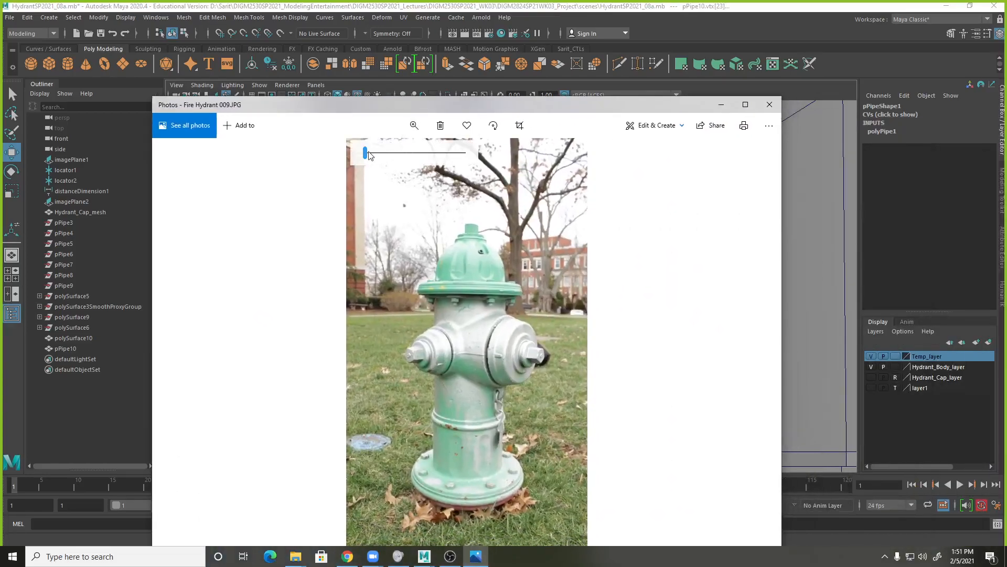
left_click_drag(369, 153, 384, 153)
left_click_drag(560, 413, 484, 265)
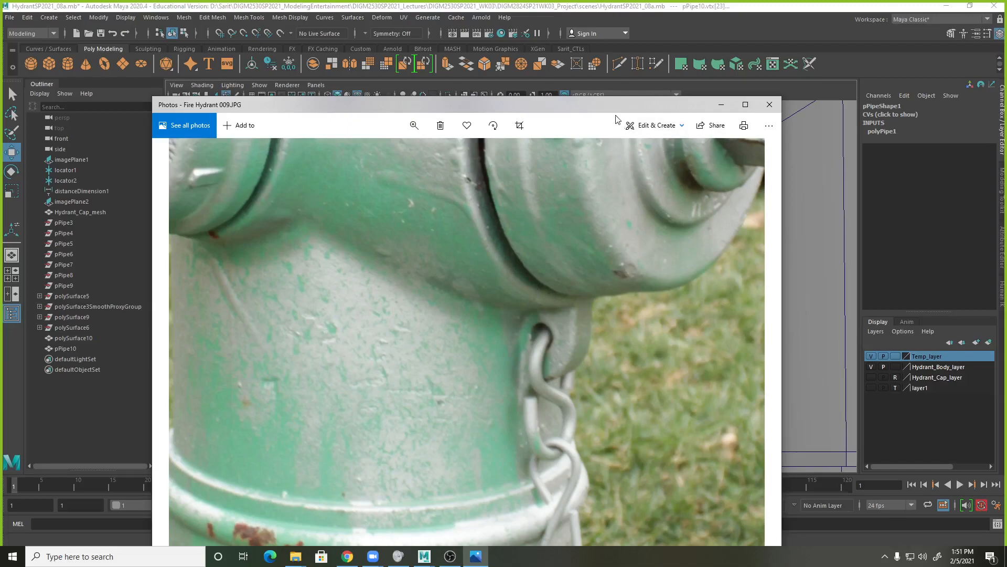
left_click(721, 104)
Pull the pipe's two front corner vertex groups forward to the outlet's flange, with the upper one against the outlet's underside.
left_click_drag(489, 202, 531, 307)
left_click_drag(501, 250, 472, 249)
left_click_drag(490, 215, 489, 179)
right_click_drag(497, 211, 726, 256, "alt")
middle_click_drag(567, 202, 566, 276, "alt")
left_click_drag(447, 242, 439, 239)
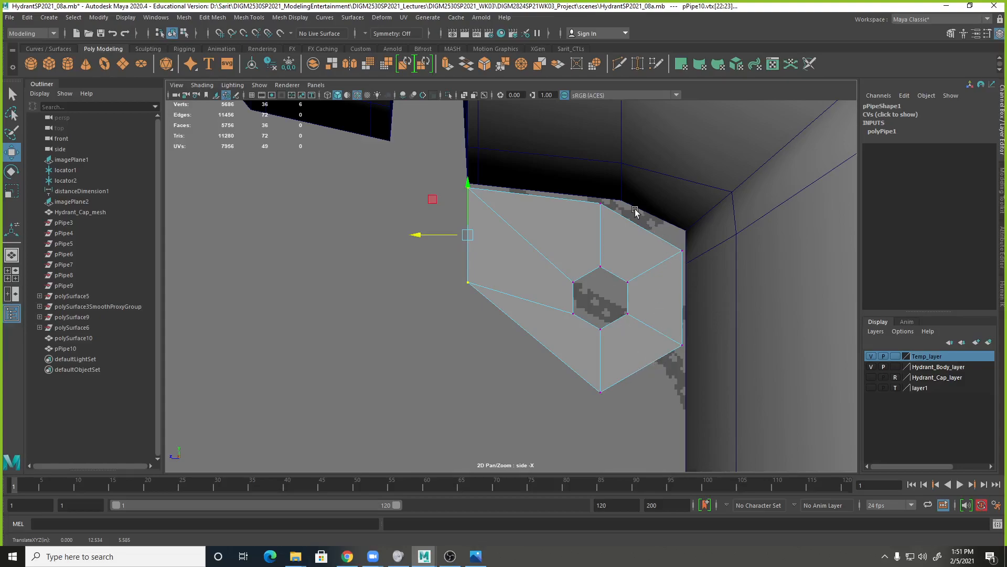
Fit the pipe's top and upper barrel-side vertices to the outlet's underside and the corner where it meets the barrel, working in wireframe.
left_click_drag(589, 198, 625, 231)
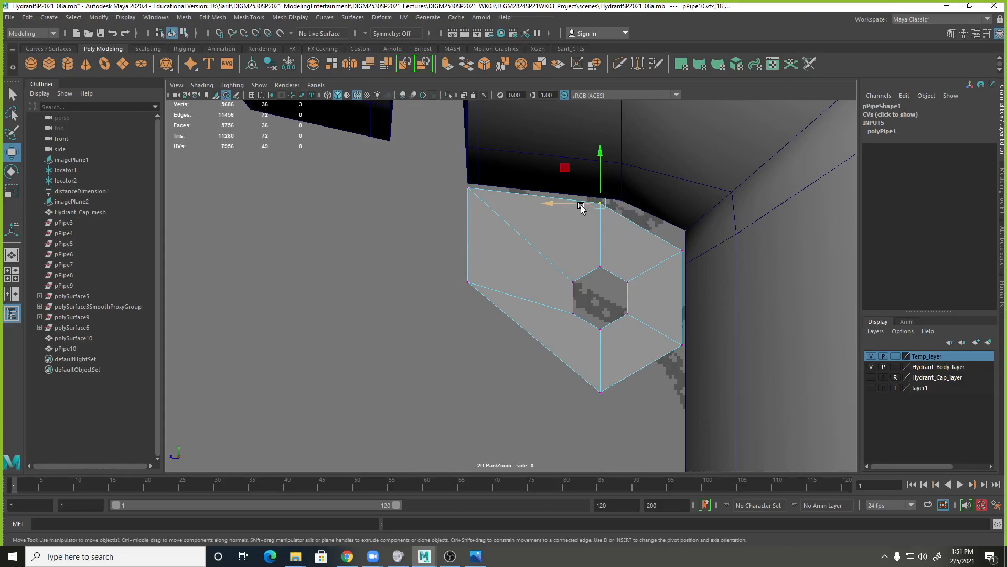
key("4")
left_click_drag(621, 226, 575, 164)
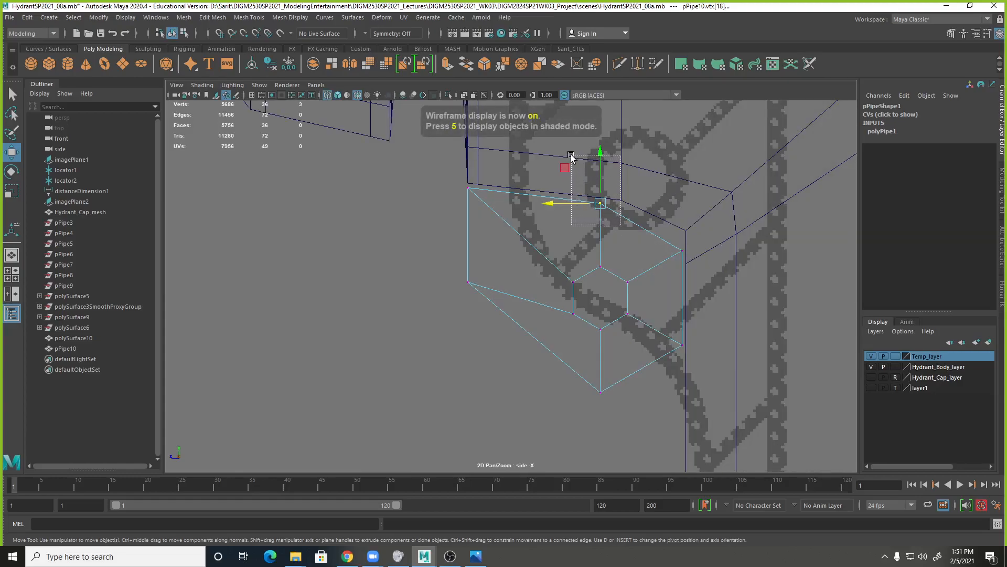
key("space")
mouse_move(729, 213)
left_mouse_down("alt")
mouse_move(782, 219)
mouse_move(719, 218)
left_mouse_up("alt")
key("space")
left_click_drag(641, 165, 670, 164)
mouse_move(750, 219)
left_mouse_down()
mouse_move(775, 265)
mouse_move(764, 208)
left_mouse_up()
left_click_drag(743, 335, 786, 386)
scroll(774, 388, "down", 1)
scroll(774, 389, "down", 2)
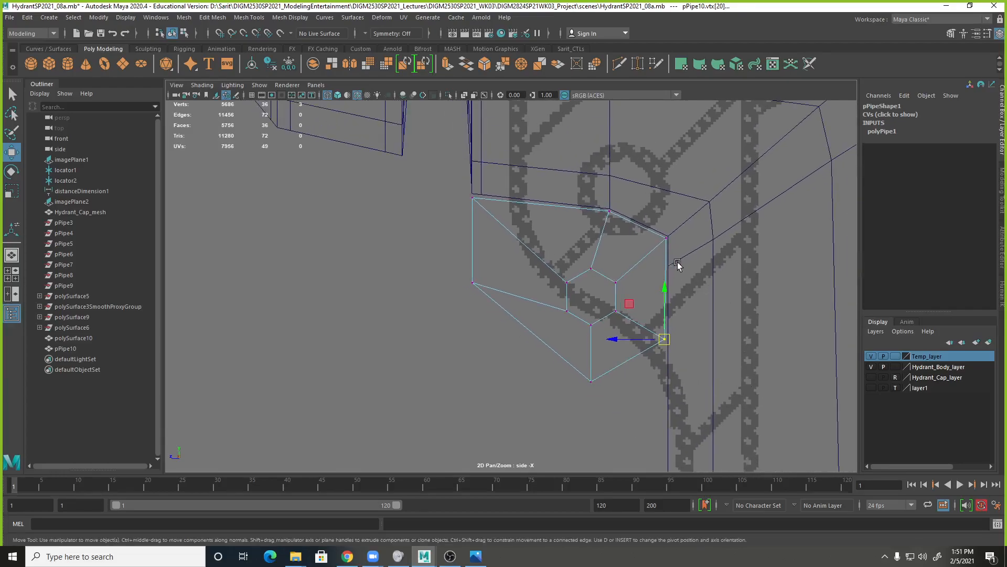
Try raising the lower barrel-side vertices and moving the pipe's bottom vertices against the barrel.
left_click_drag(667, 342, 667, 268)
left_click(590, 383)
left_click_drag(590, 383, 665, 403)
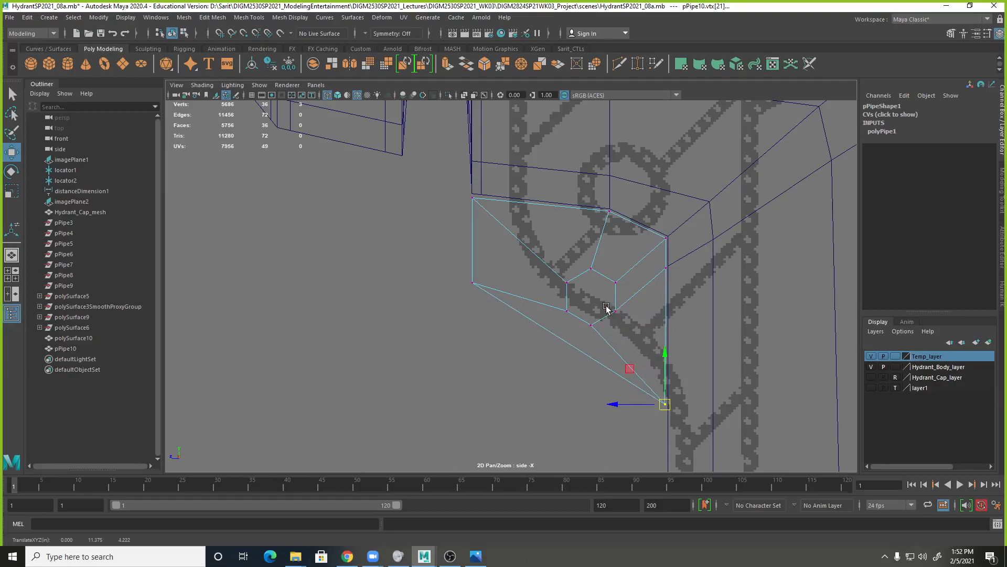
key("ctrl+z")
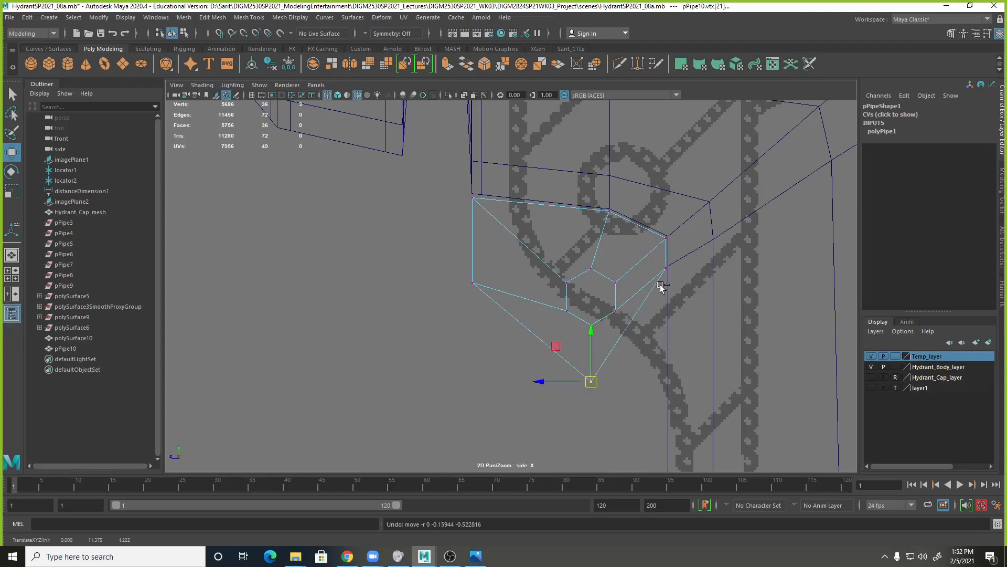
Move the lower barrel-side vertices down the barrel to about Y 11.534 and the bottom vertices to about Y 11.636, Z 4.787.
left_click(666, 268)
left_click_drag(667, 234, 677, 364)
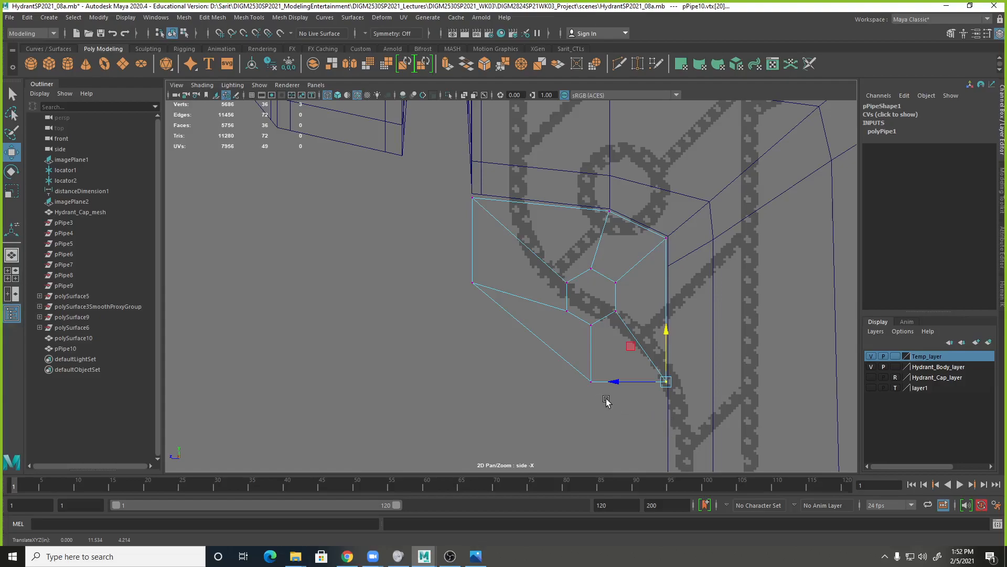
left_click(592, 381)
left_click_drag(580, 382, 592, 344)
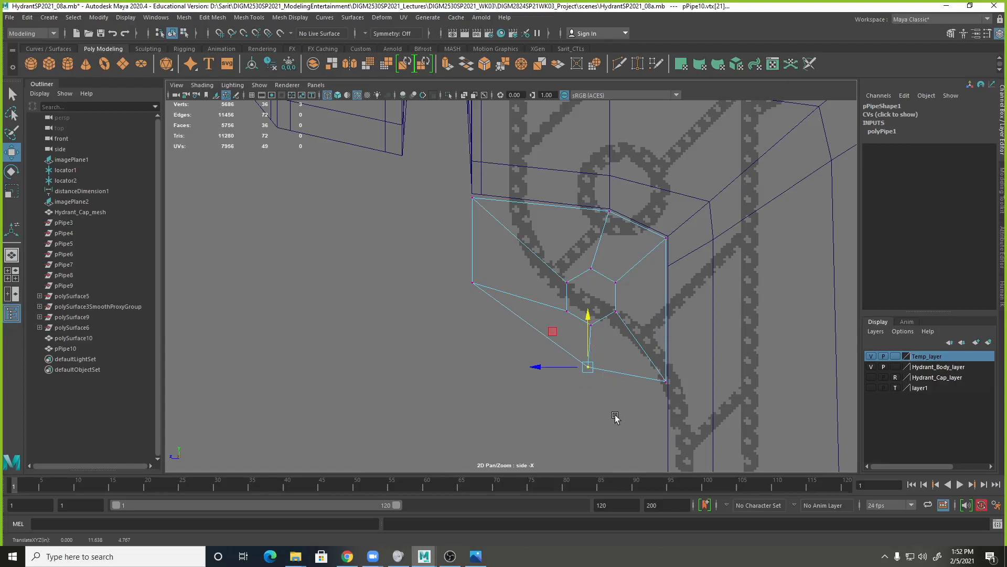
Examine the chain loop's size and placement against the whole hydrant in the side and perspective views.
scroll(512, 286, "down", 8)
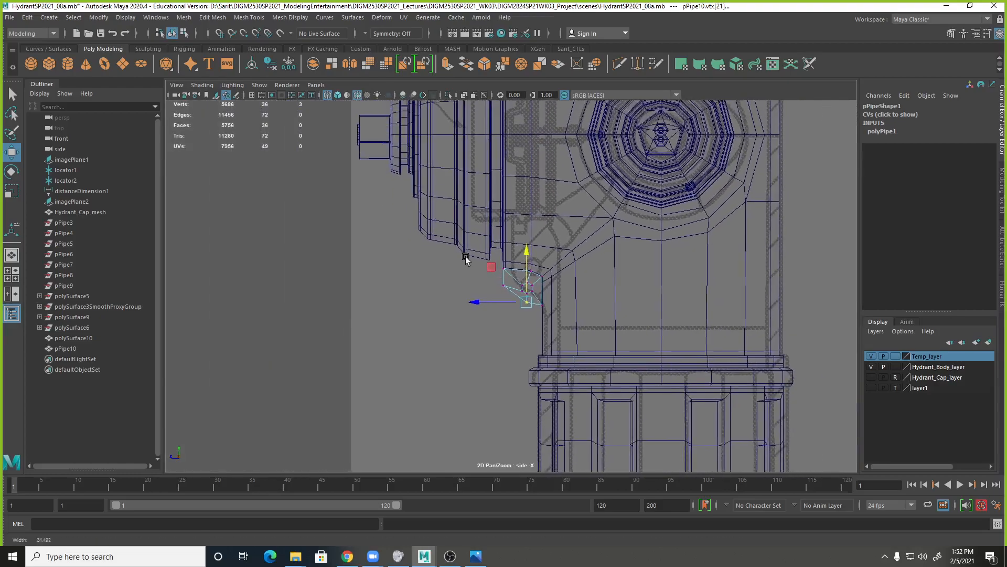
scroll(466, 258, "down", 2)
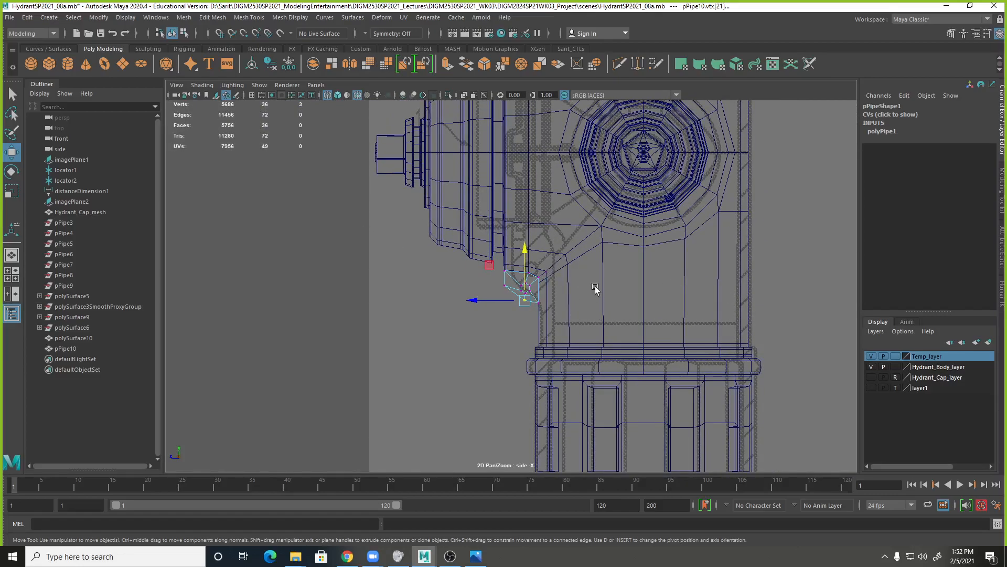
scroll(620, 277, "down", 3)
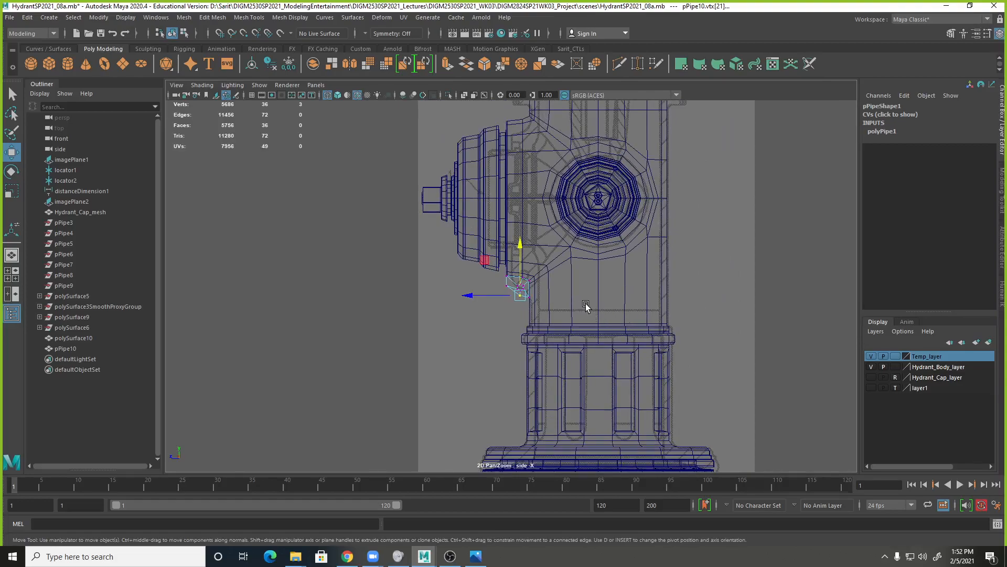
scroll(512, 292, "up", 2)
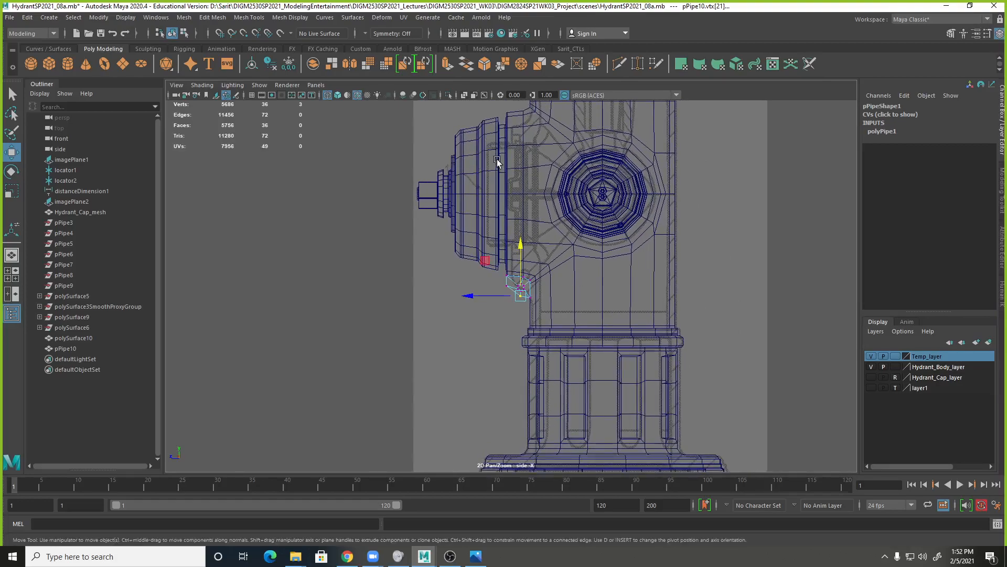
key("space")
left_click_drag(760, 231, 740, 194, "alt")
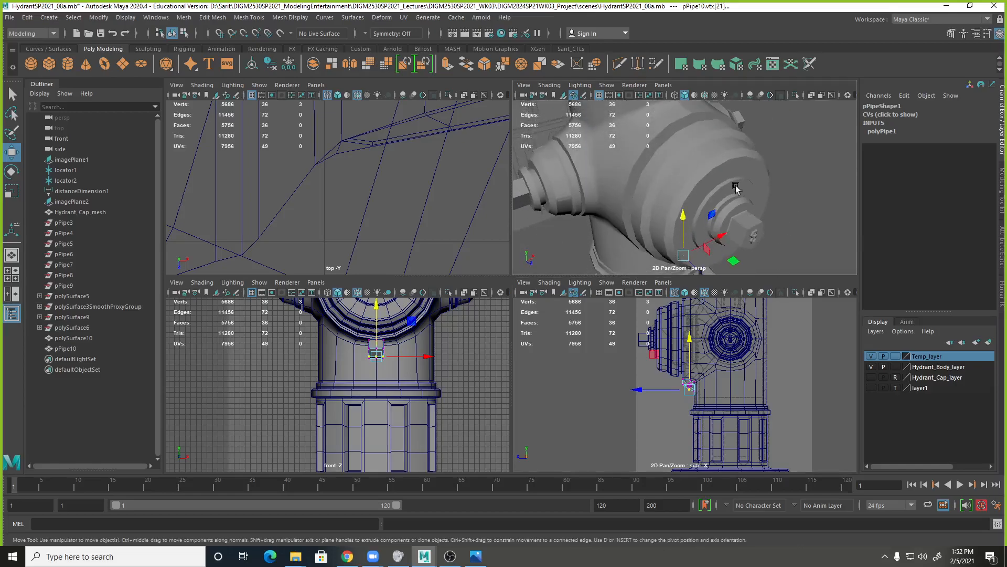
left_click(720, 162)
left_click_drag(720, 162, 652, 198, "alt")
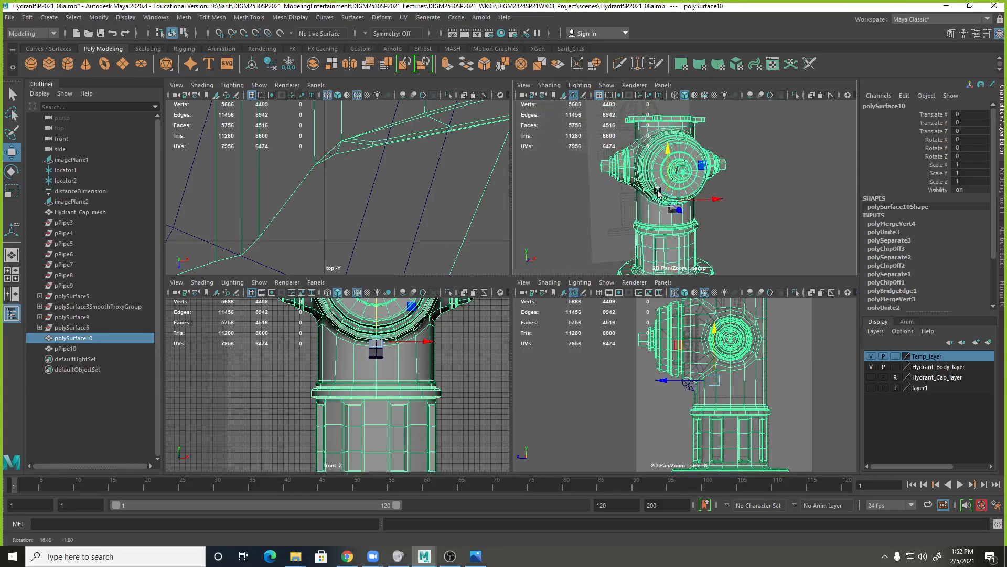
Compare the chain loop and front outlet with the Fire Hydrant 009.JPG photo, both close up and in full.
left_click_drag(1006, 210, 399, 132)
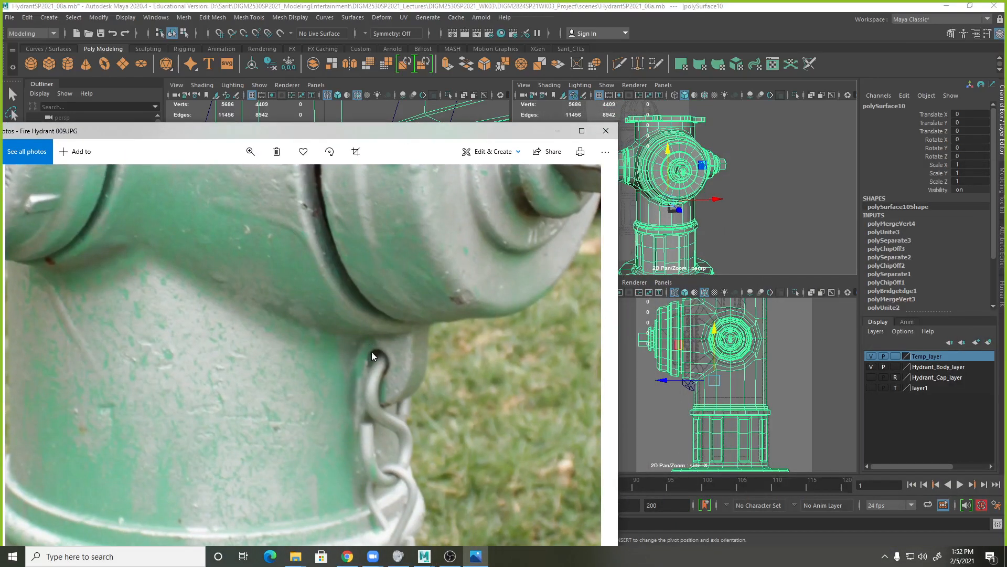
left_click(250, 151)
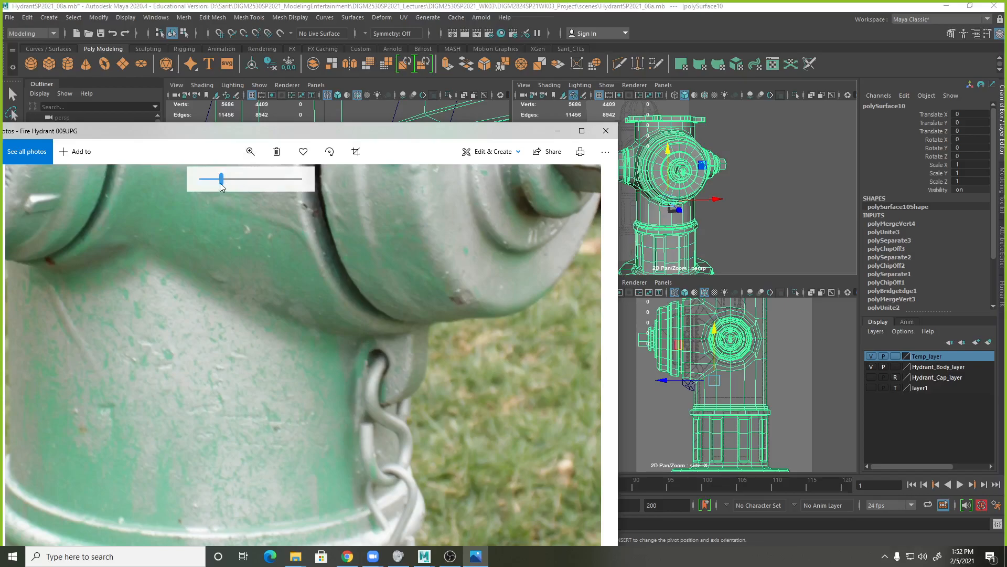
left_click_drag(221, 185, 201, 184)
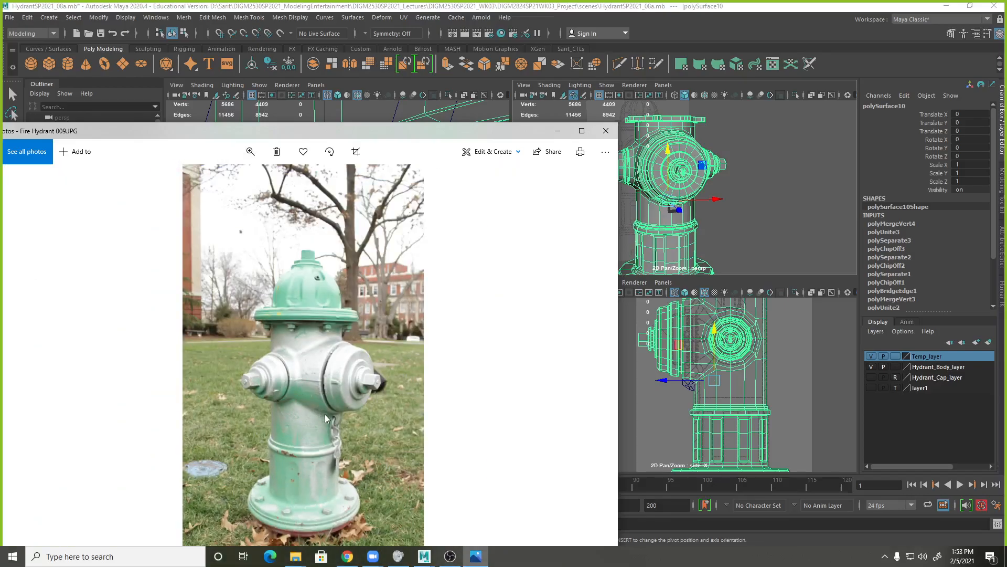
left_click_drag(406, 136, 1006, 168)
Switch the hydrant body to vertex editing and select the ring vertices of the front outlet's cap.
left_click_drag(749, 203, 702, 167, "alt")
key("space")
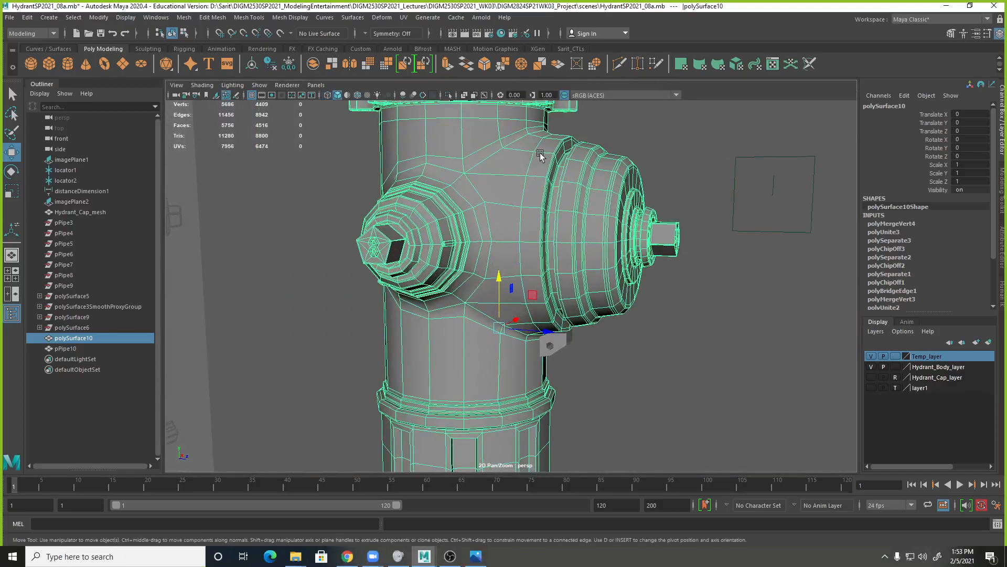
left_click_drag(603, 286, 610, 236, "alt")
right_click_drag(629, 209, 592, 214)
right_click_drag(673, 250, 659, 267, "alt")
left_click_drag(659, 267, 626, 280, "alt")
right_click_drag(627, 281, 733, 288, "alt")
left_click_drag(733, 288, 686, 284, "alt")
right_click_drag(685, 284, 641, 273, "alt")
left_click_drag(641, 273, 628, 252, "alt")
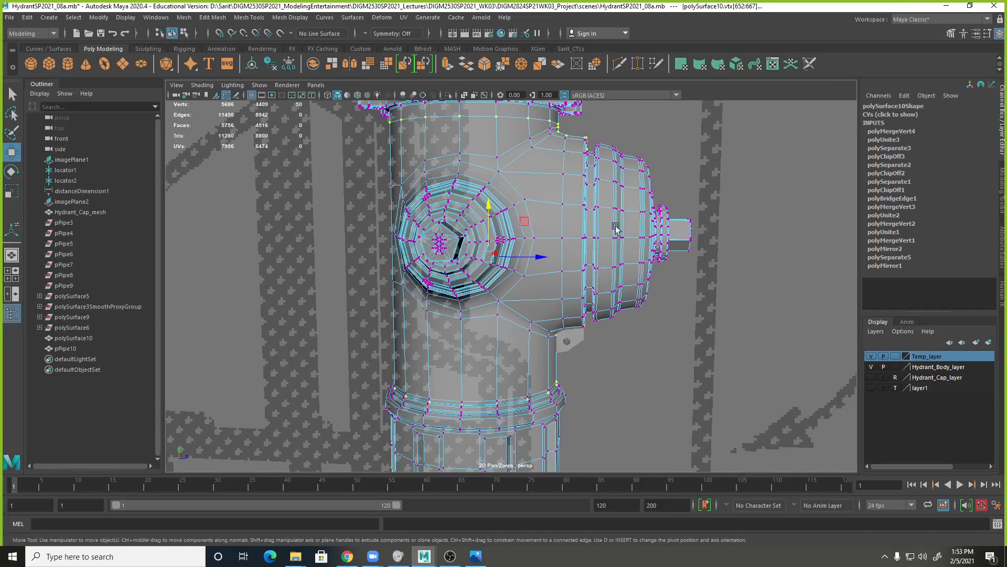
left_click_drag(567, 130, 628, 343)
right_click_drag(628, 344, 796, 371, "alt")
middle_click_drag(797, 371, 760, 389, "alt")
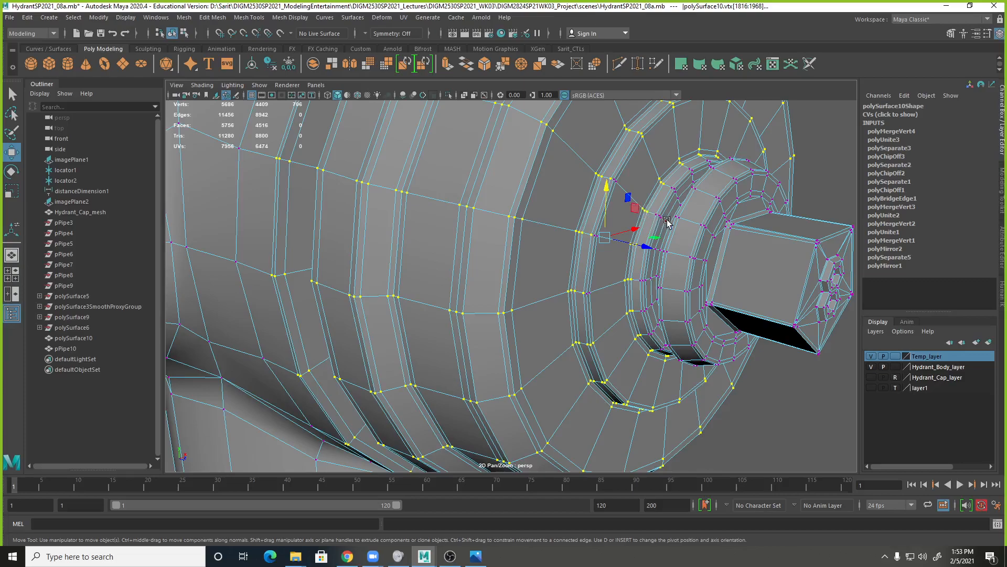
Try to remove individual inner ring vertices of the front outlet's cap from the selection.
key("q")
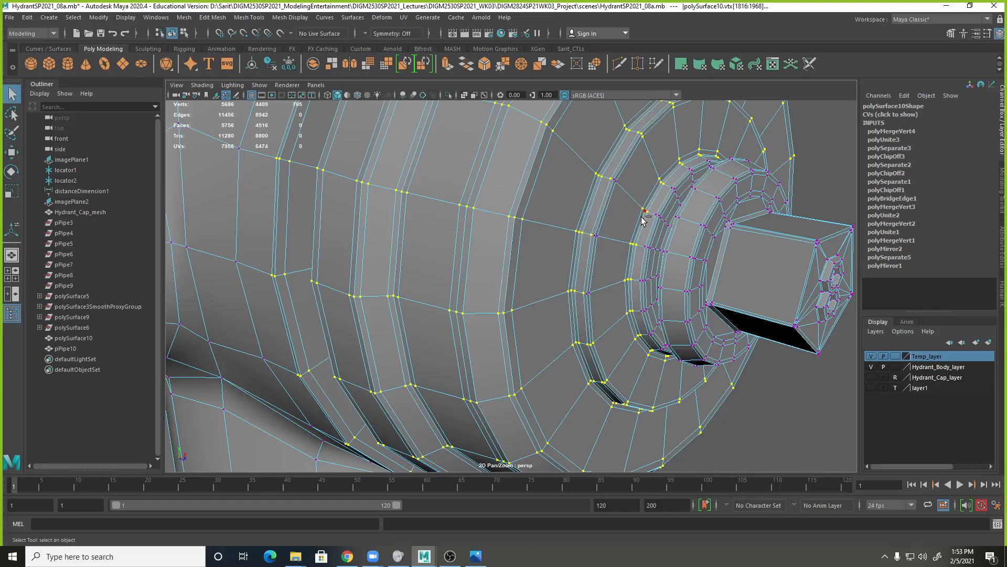
double_click(631, 244, "ctrl")
key("ctrl+z")
left_click_drag(659, 282, 637, 278, "alt")
left_click_drag(567, 157, 697, 244, "alt")
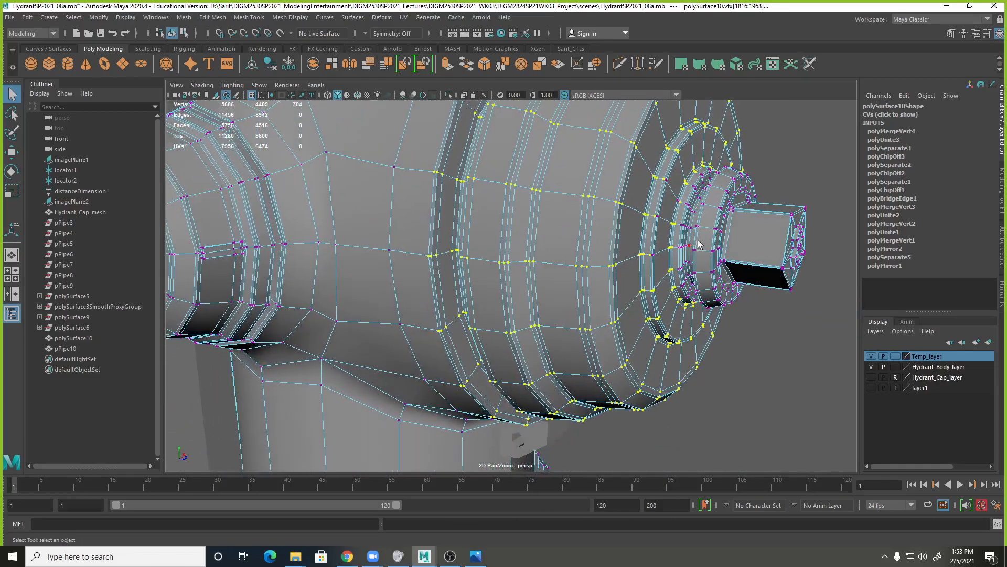
key("space")
key("space")
middle_click_drag(504, 314, 523, 438, "alt")
right_click_drag(593, 383, 653, 362, "alt")
middle_click_drag(653, 362, 632, 428, "alt")
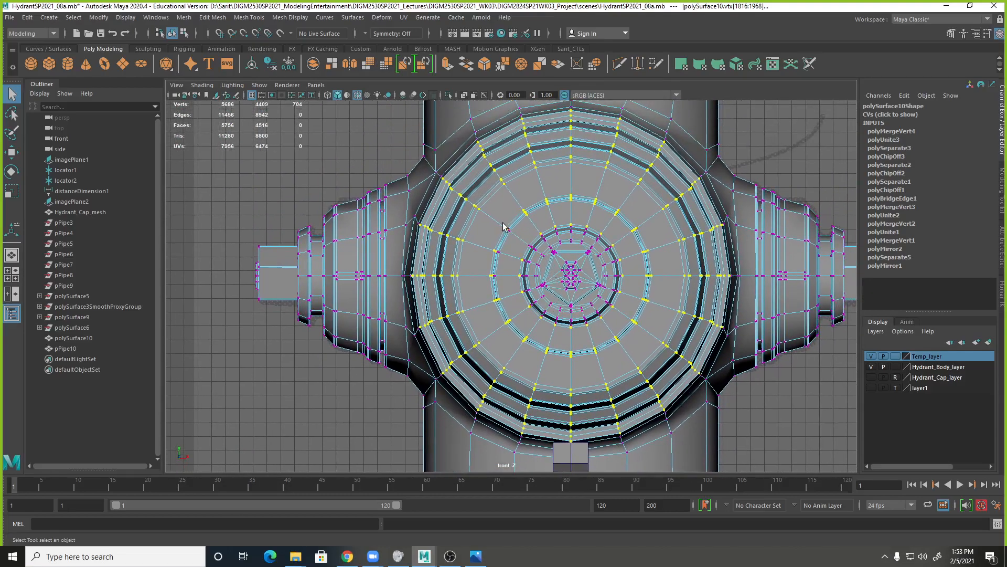
key("ctrl+z")
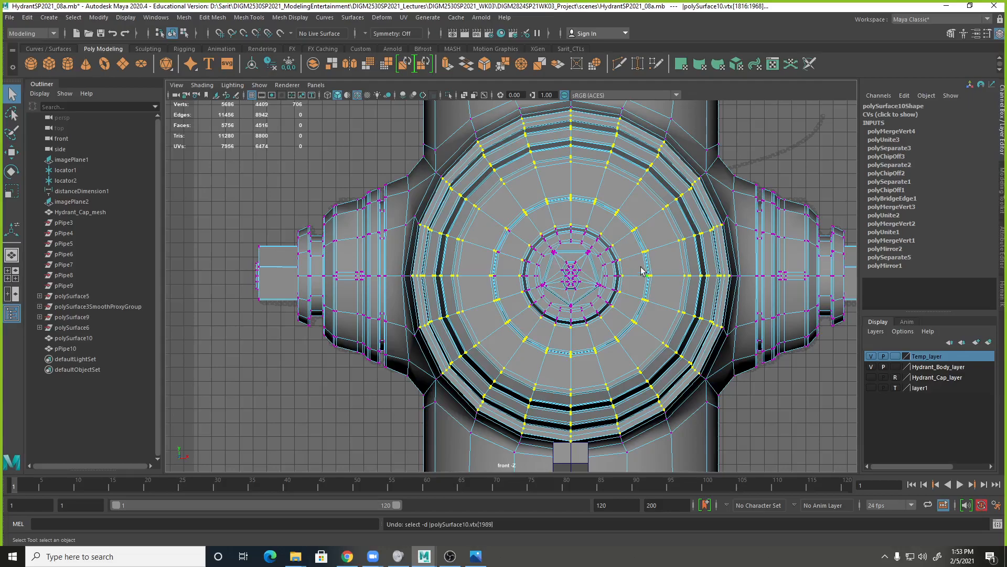
In the side view, select all vertices of the front outlet cap and deselect those of its hub and square stem.
key("space")
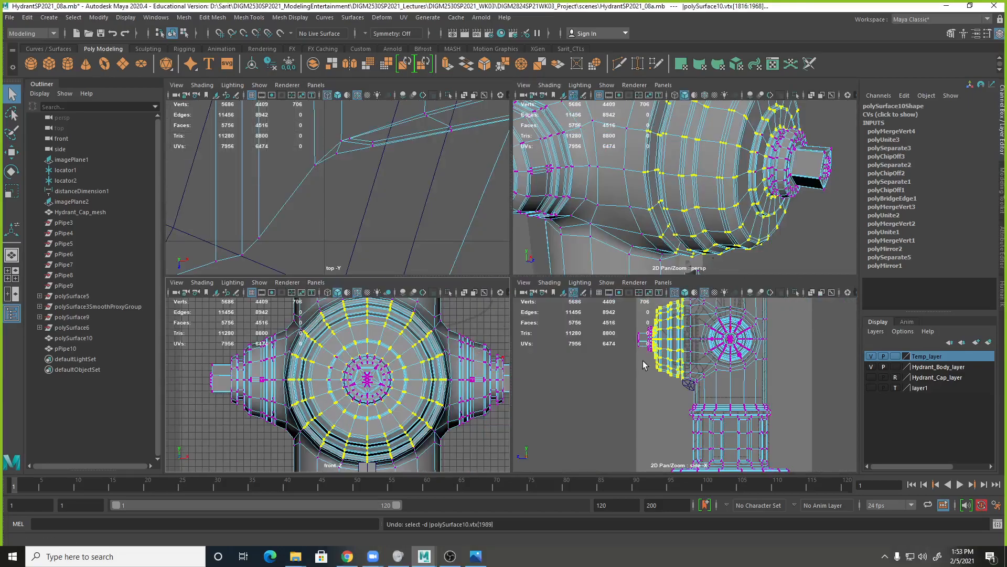
key("space")
right_click_drag(605, 297, 811, 321, "alt")
middle_click_drag(606, 271, 676, 402, "alt")
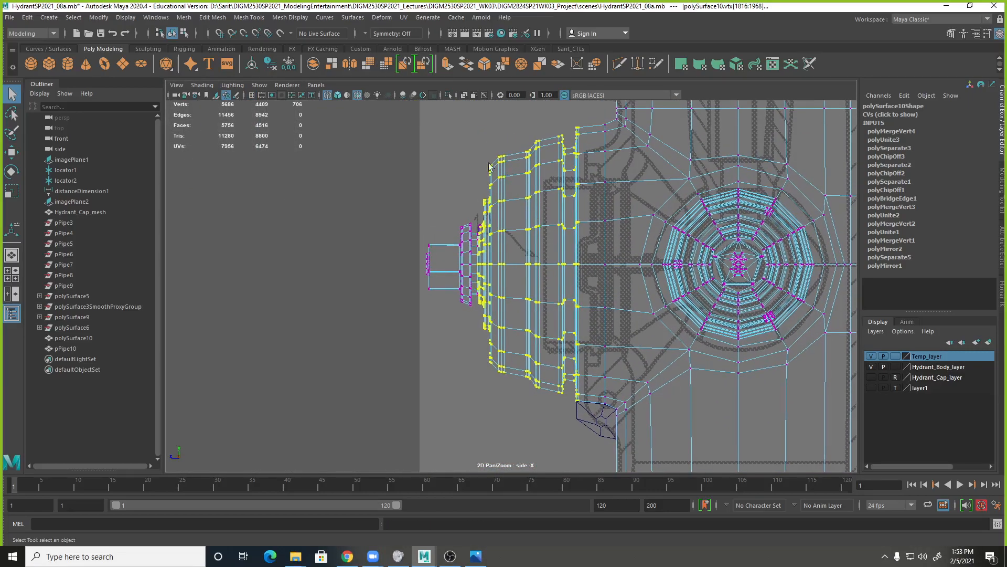
left_click_drag(471, 142, 581, 408, "ctrl")
left_click_drag(596, 135, 445, 446, "shift")
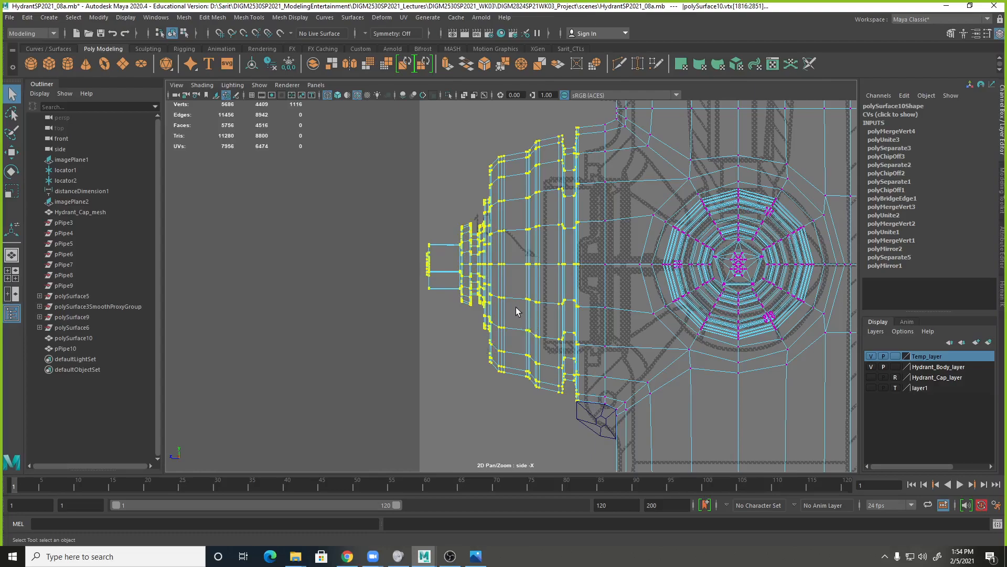
left_click_drag(394, 201, 486, 304)
left_click_drag(455, 178, 486, 223, "ctrl")
Lasso the remaining inner ring vertices on the cap's face in the front view to remove them from the selection.
key("space")
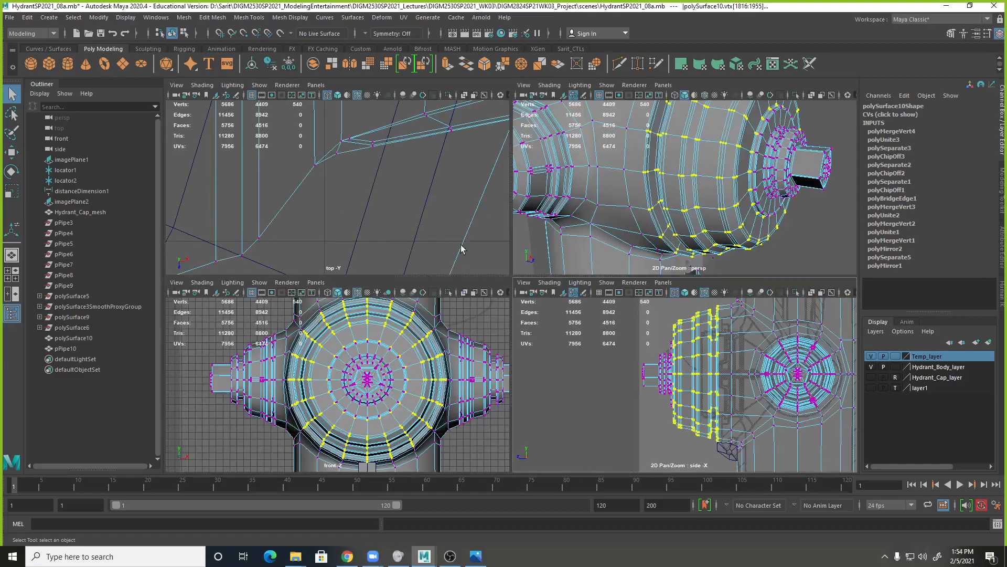
key("space")
middle_click_drag(596, 347, 612, 284, "alt")
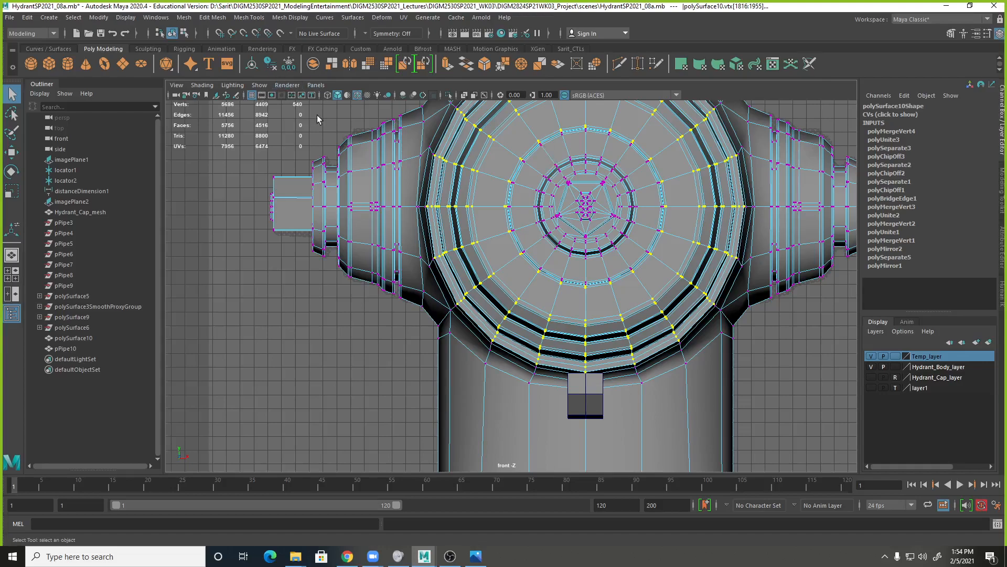
left_click(12, 113)
left_click(12, 113)
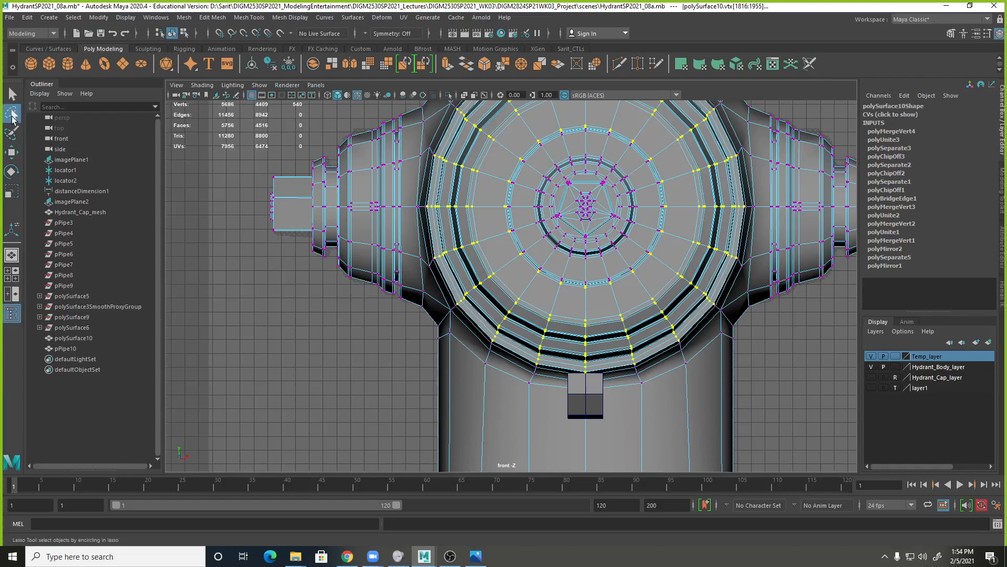
scroll(483, 220, "down", 2)
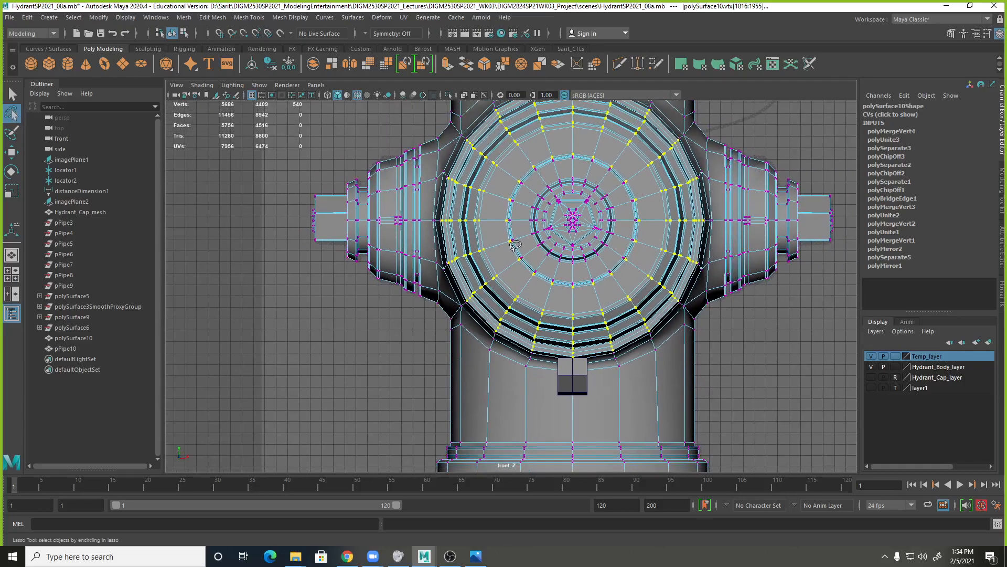
mouse_move(515, 245)
left_mouse_down()
mouse_move(508, 258)
mouse_move(499, 210)
mouse_move(515, 159)
mouse_move(554, 139)
mouse_move(624, 147)
mouse_move(653, 189)
mouse_move(654, 242)
mouse_move(628, 271)
mouse_move(588, 286)
mouse_move(530, 278)
mouse_move(519, 267)
left_mouse_up()
Scale the selected outer ring vertices of the front outlet cap slightly inward in the front view's plane and inspect the smaller cap.
key("r")
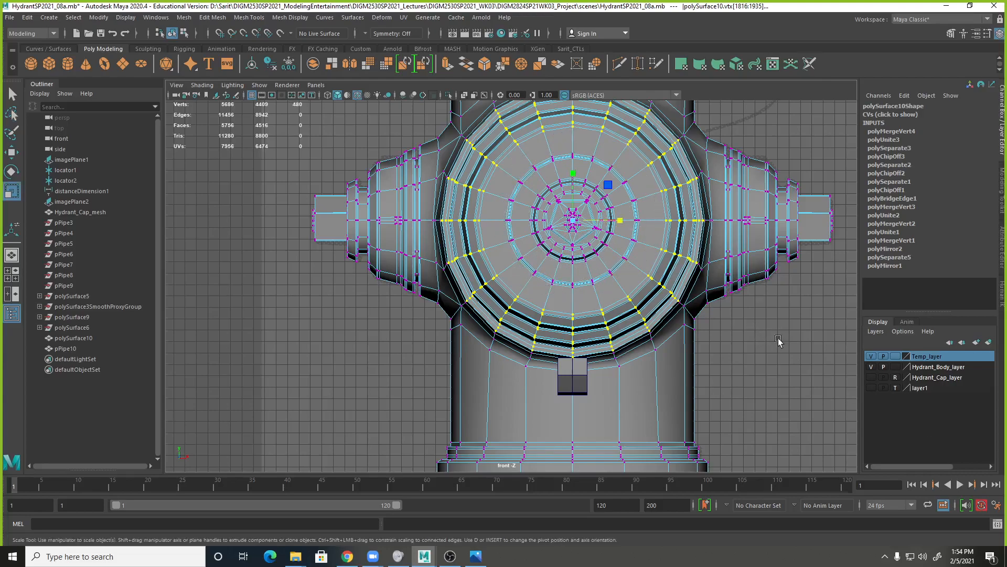
scroll(576, 210, "down", 3)
left_click(594, 200)
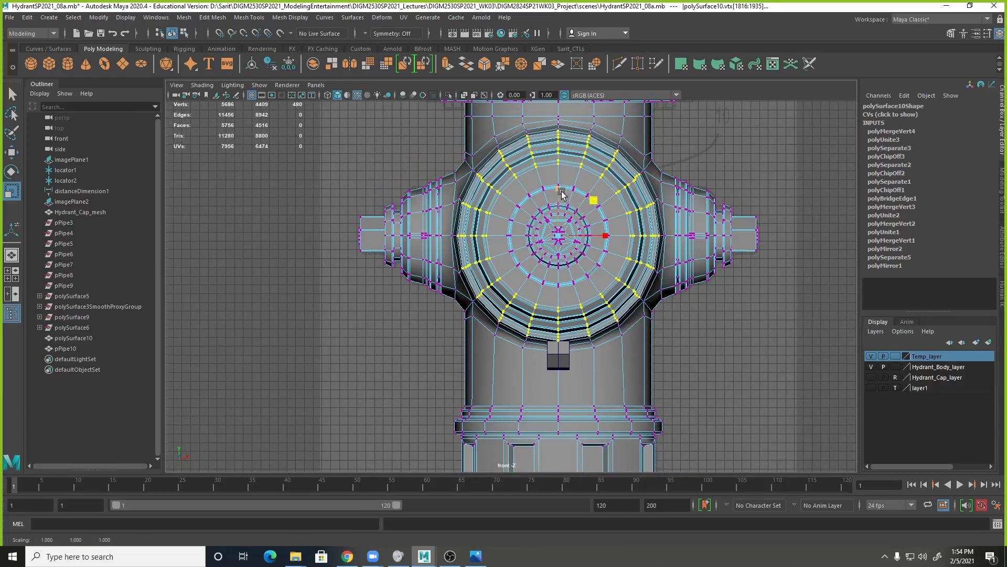
left_click_drag(593, 204, 592, 204)
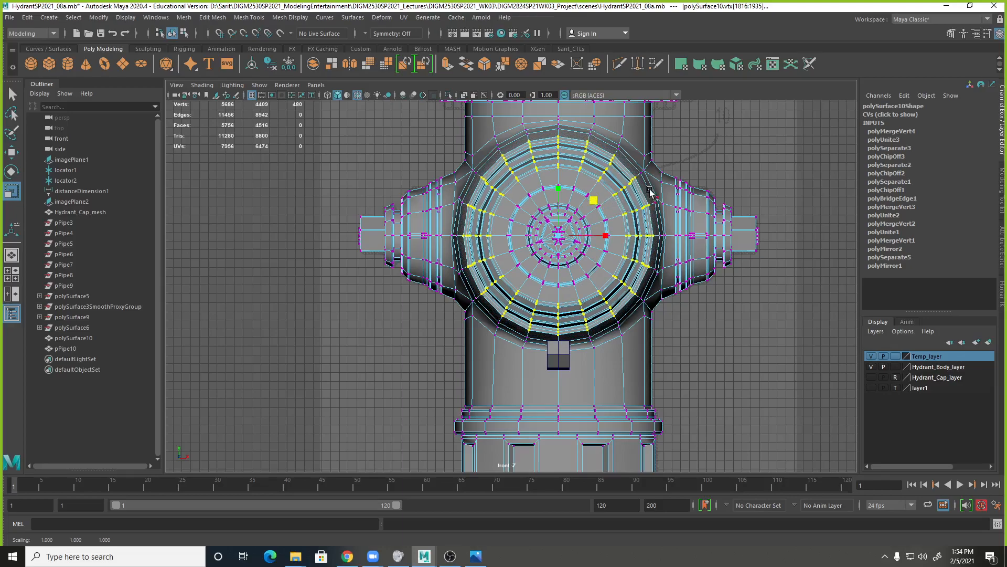
key("space")
key("space")
left_click_drag(623, 222, 668, 220, "alt")
right_click_drag(668, 221, 519, 203, "alt")
left_click_drag(519, 203, 555, 222, "alt")
right_click_drag(555, 222, 592, 222, "alt")
Select the edge loop around the barrel behind the front outlet's cap and delete it.
left_click_drag(562, 136, 558, 241, "alt")
right_click_drag(563, 188, 567, 160)
double_click(564, 175)
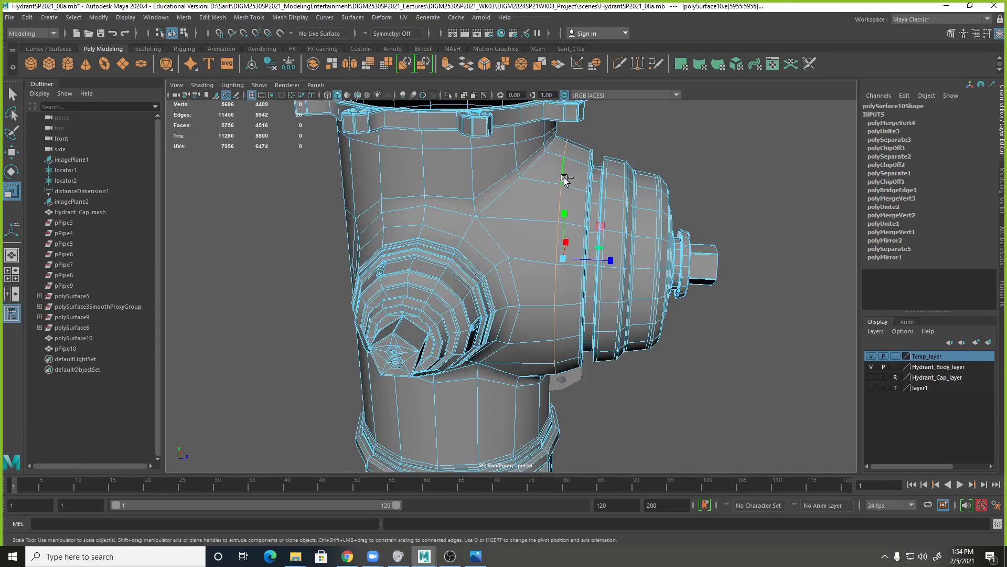
right_click(565, 178, "shift")
left_click(511, 194)
left_click_drag(603, 292, 586, 181, "alt")
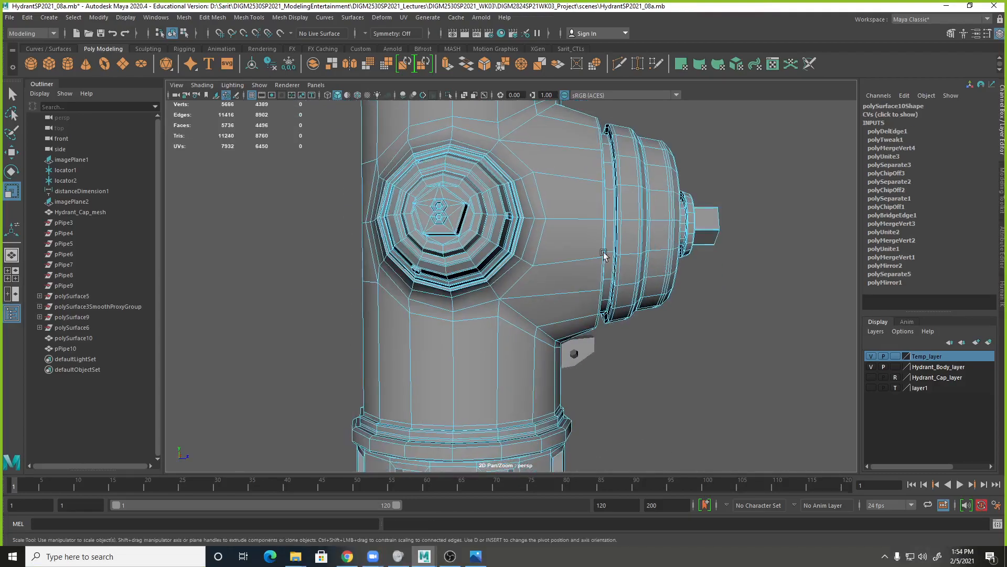
Try to insert a new edge loop around the barrel behind the front outlet's cap with the Insert Edge Loop Tool.
right_click(586, 181, "shift")
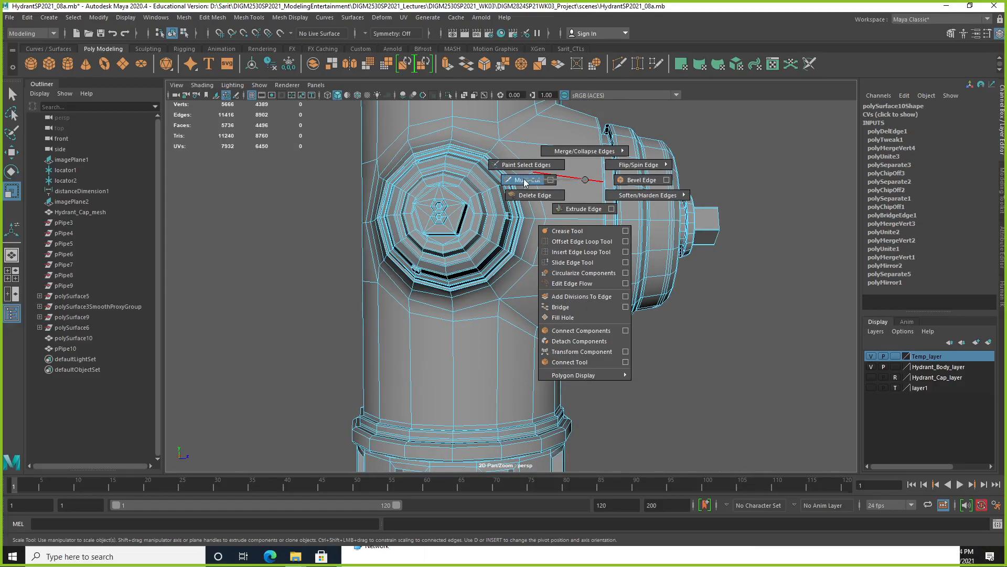
left_click(563, 252)
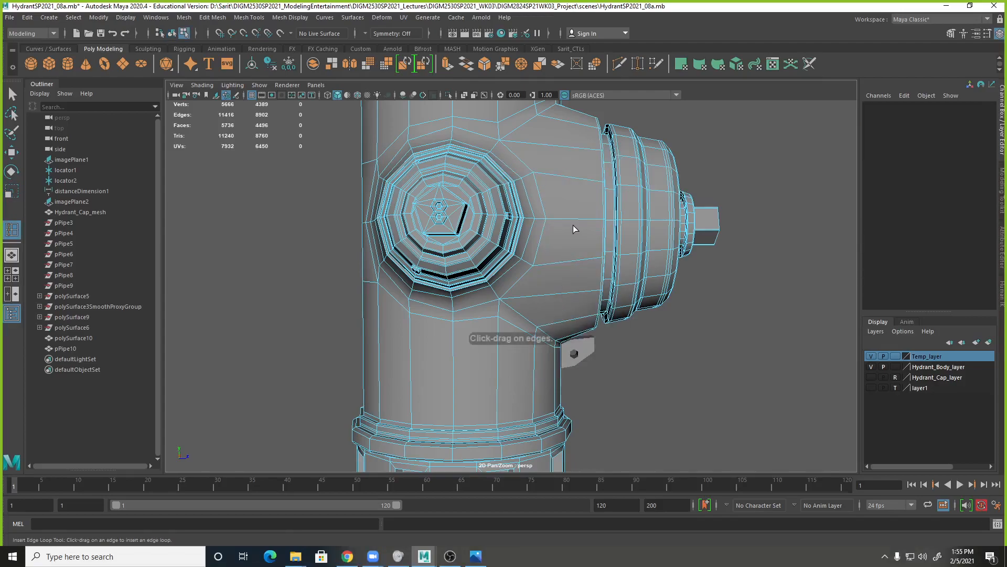
left_click_drag(570, 218, 576, 221)
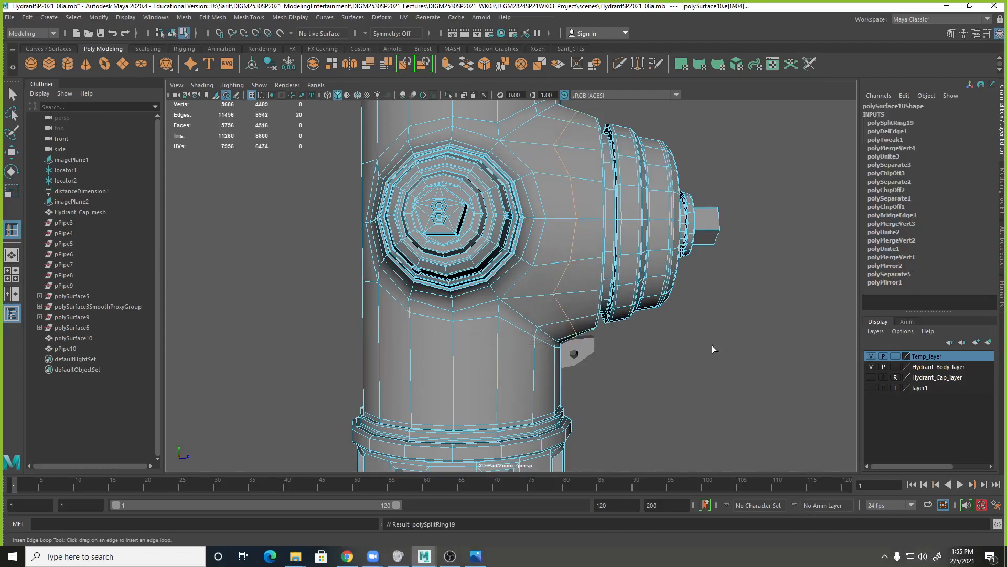
scroll(605, 241, "down", 3)
left_click_drag(562, 166, 521, 242, "alt")
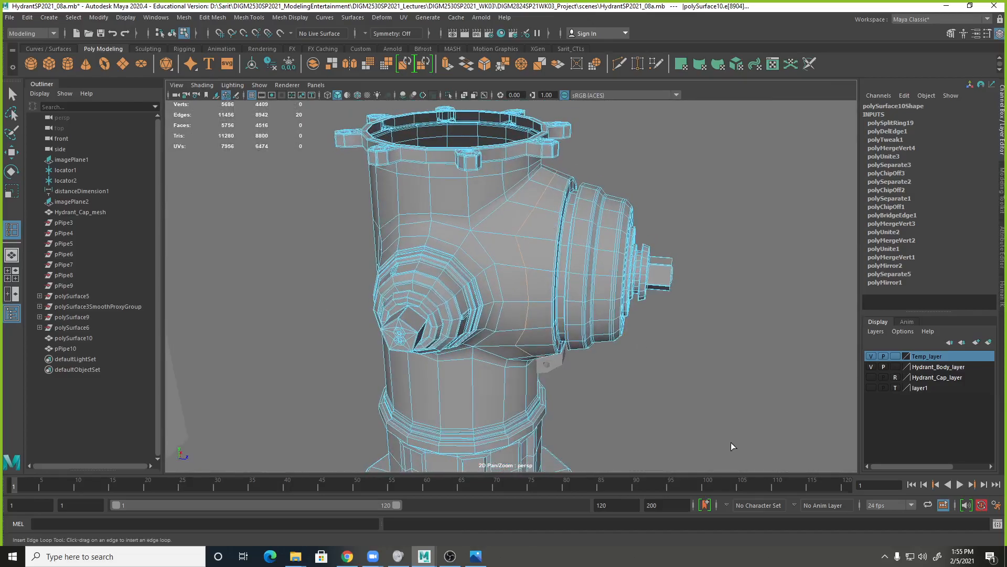
key("ctrl+z")
Try to place the barrel's edge loop from the side view, close behind the front outlet's cap.
left_click_drag(641, 362, 676, 359, "alt")
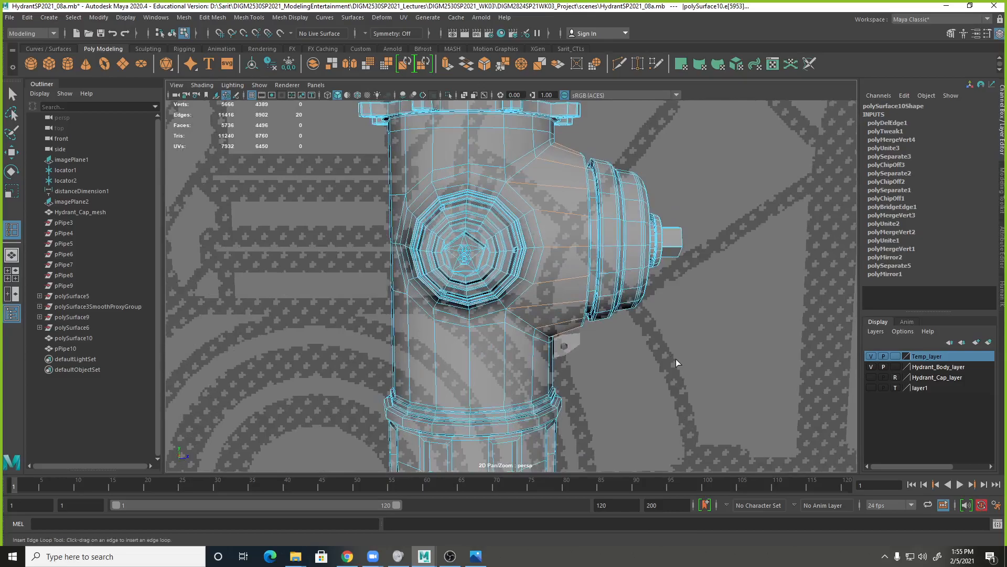
key("space")
key("space")
scroll(539, 274, "down", 4)
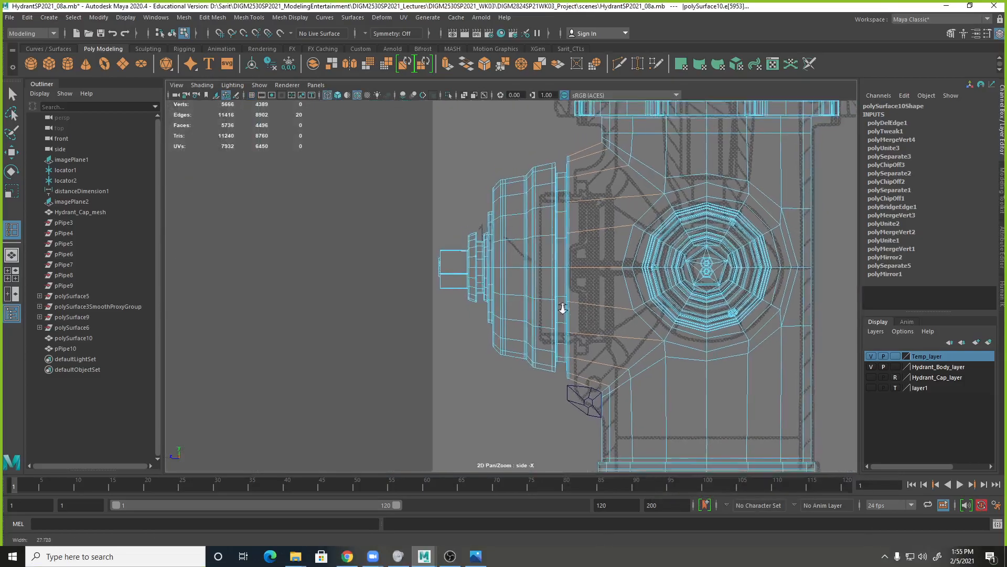
right_click_drag(567, 201, 595, 207)
left_click_drag(577, 163, 591, 398)
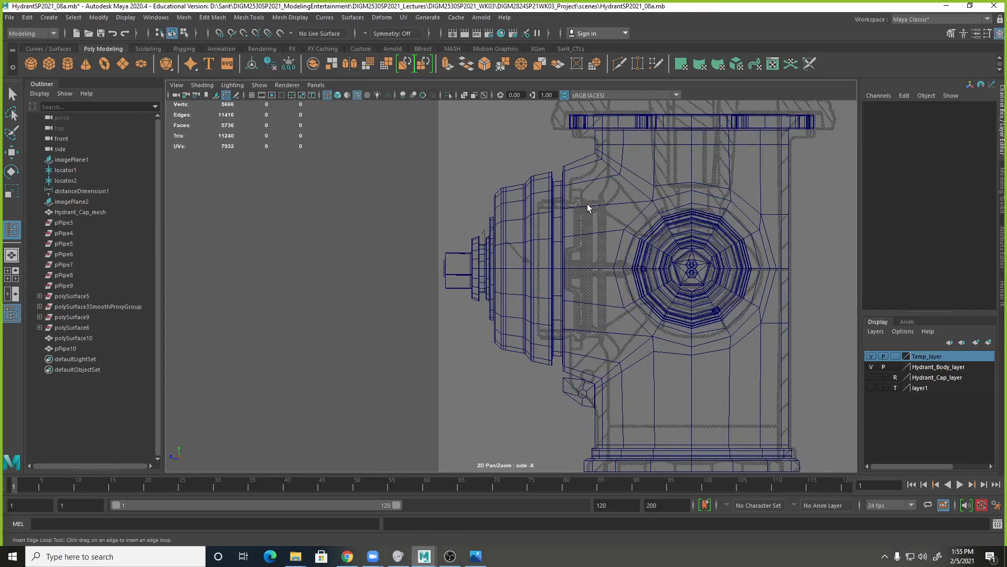
left_click(588, 203)
right_click_drag(589, 204, 592, 230)
left_click_drag(577, 160, 583, 384)
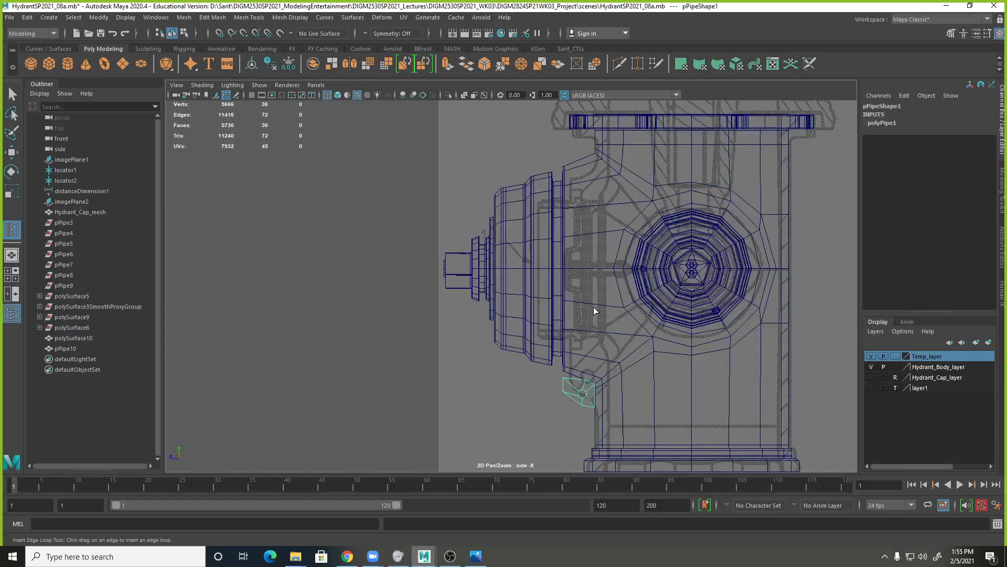
right_click_drag(593, 206, 590, 206)
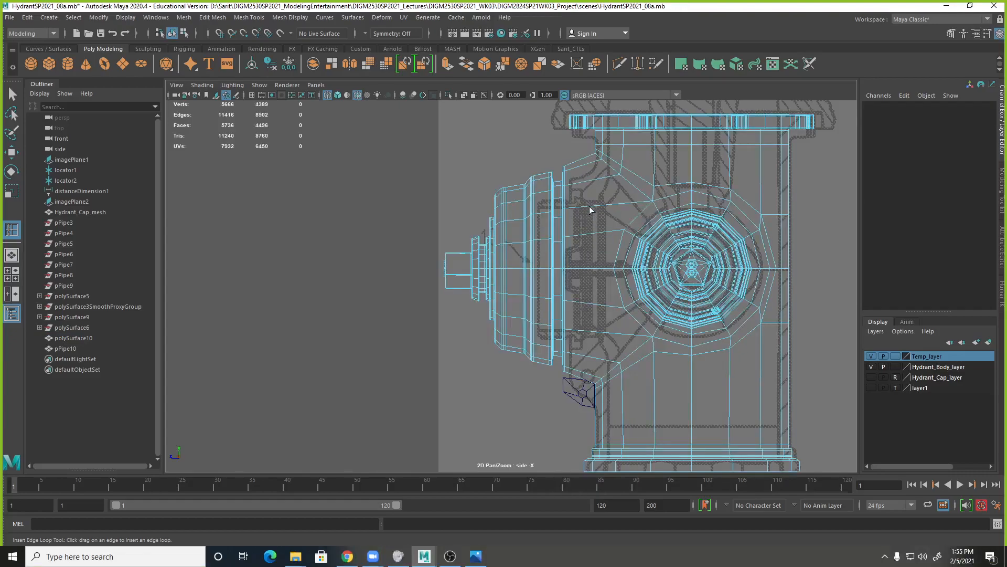
left_click(581, 163)
key("ctrl+z")
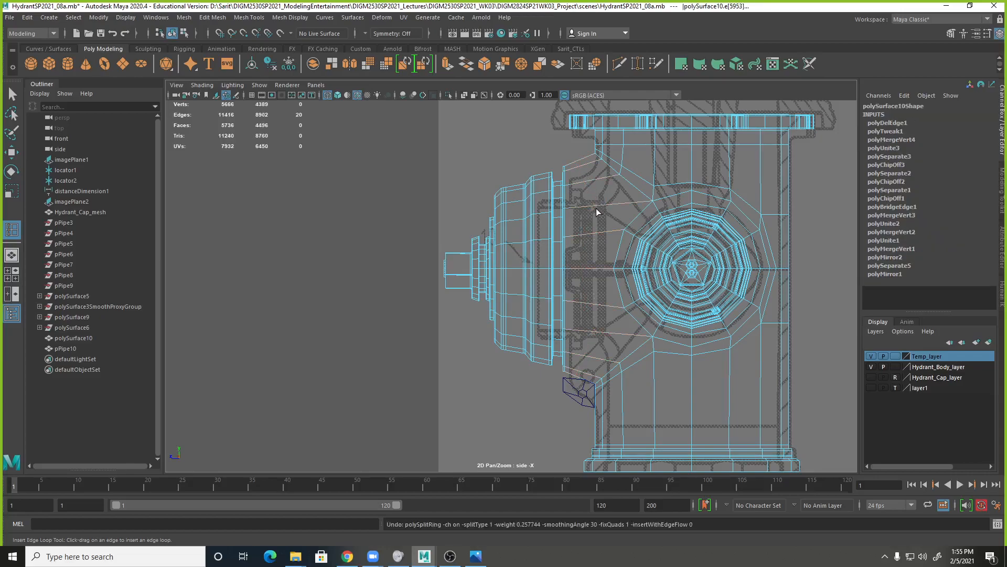
Select the ring of barrel faces between the front outlet's cap and the hydrant's main body in the side view.
left_click(408, 215)
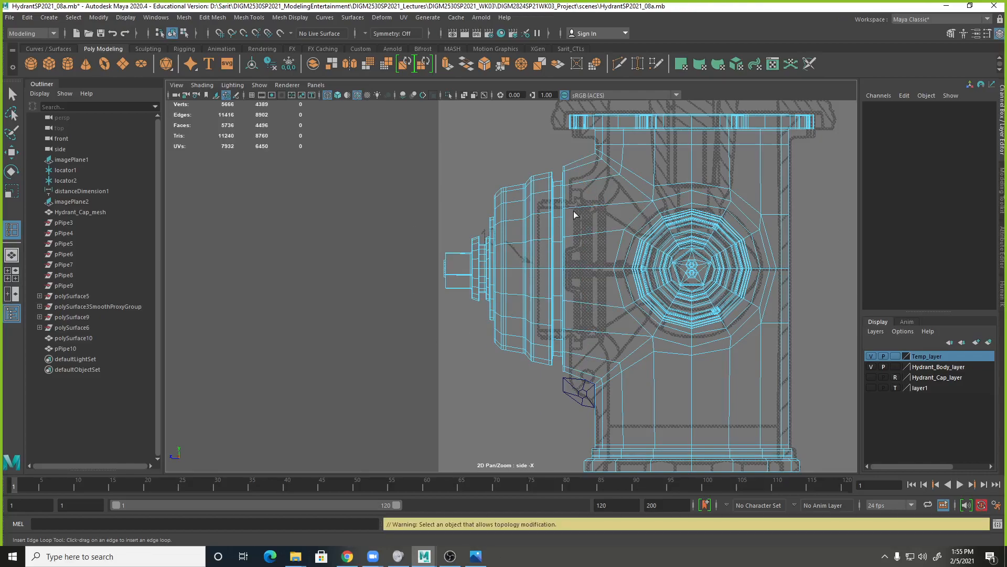
right_click_drag(581, 231, 584, 239)
key("q")
left_click_drag(582, 154, 580, 402)
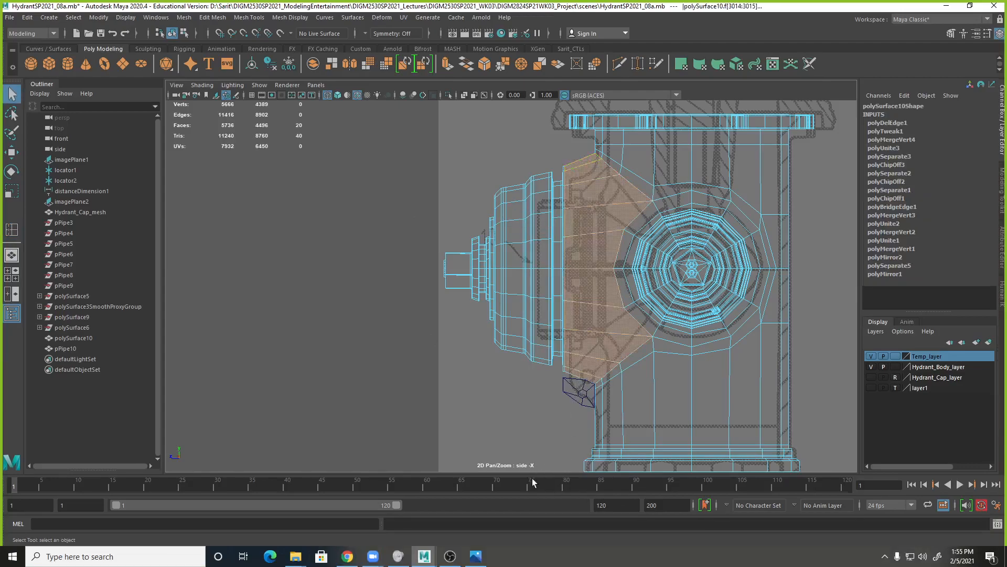
Try to split the selected barrel faces with the Multi-Cut tool, first with a slice and again with an edge loop.
right_click_drag(589, 200, 530, 203, "ctrl")
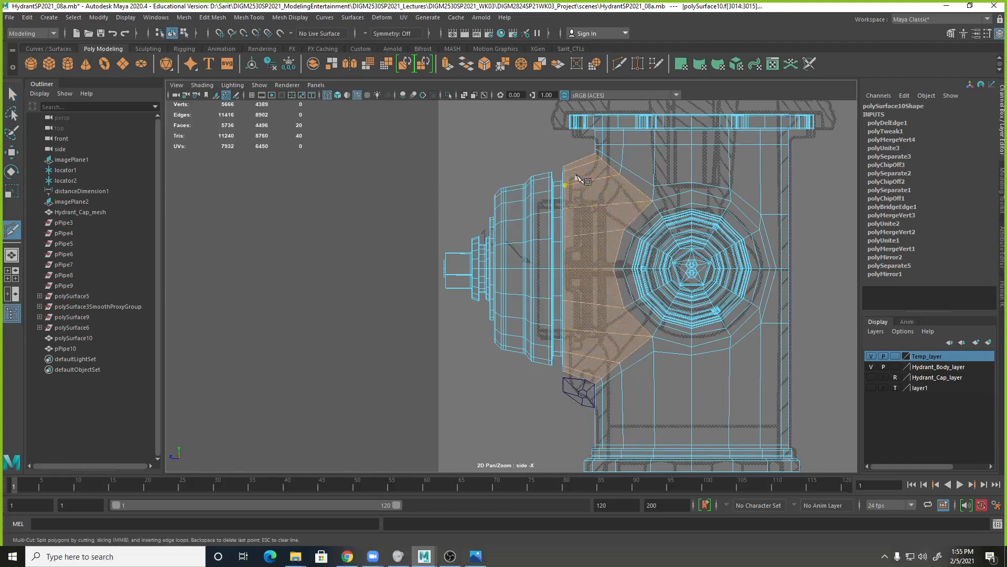
left_click(580, 142)
left_click(575, 407, "shift")
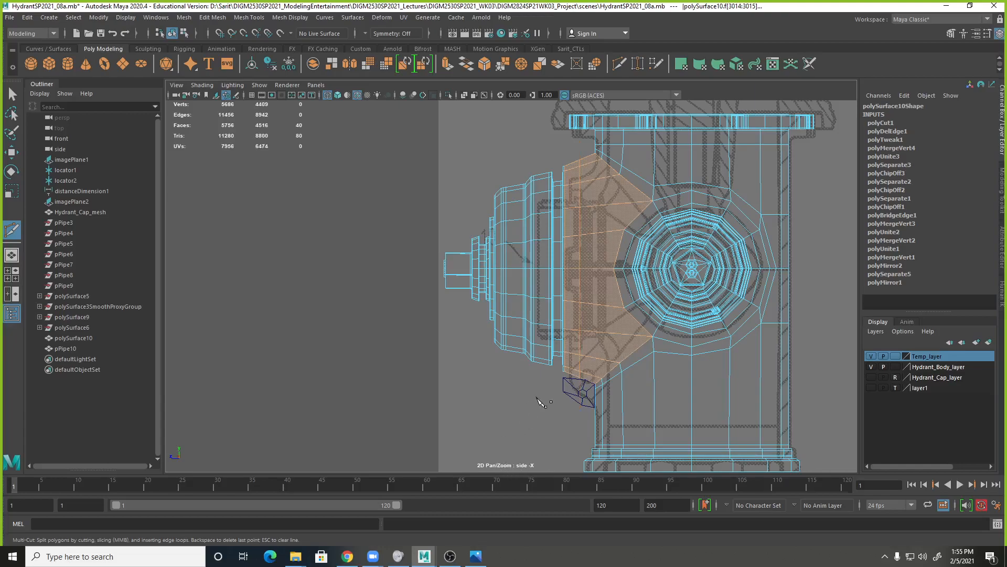
key("ctrl+z")
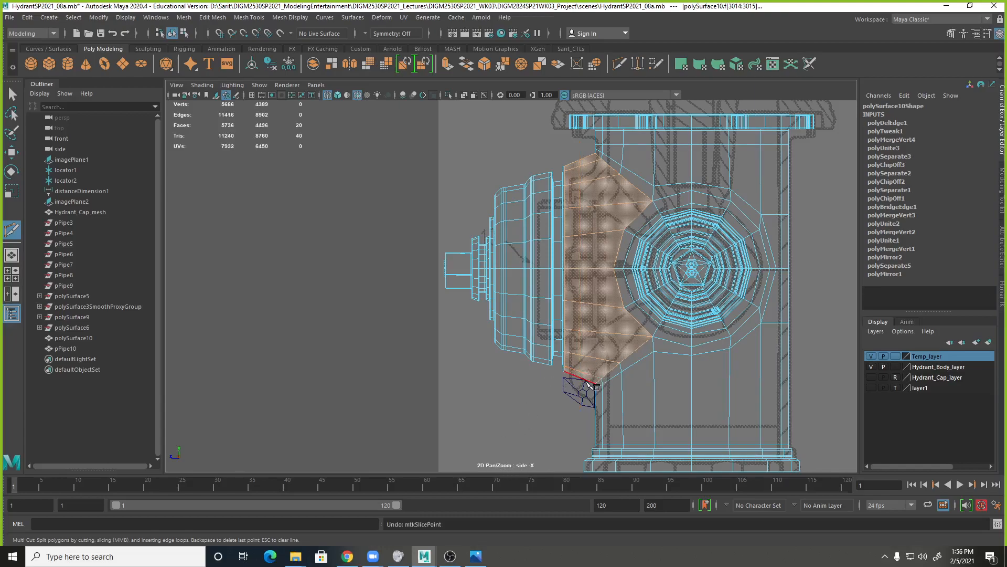
left_click(577, 374, "ctrl+shift")
key("ctrl+z")
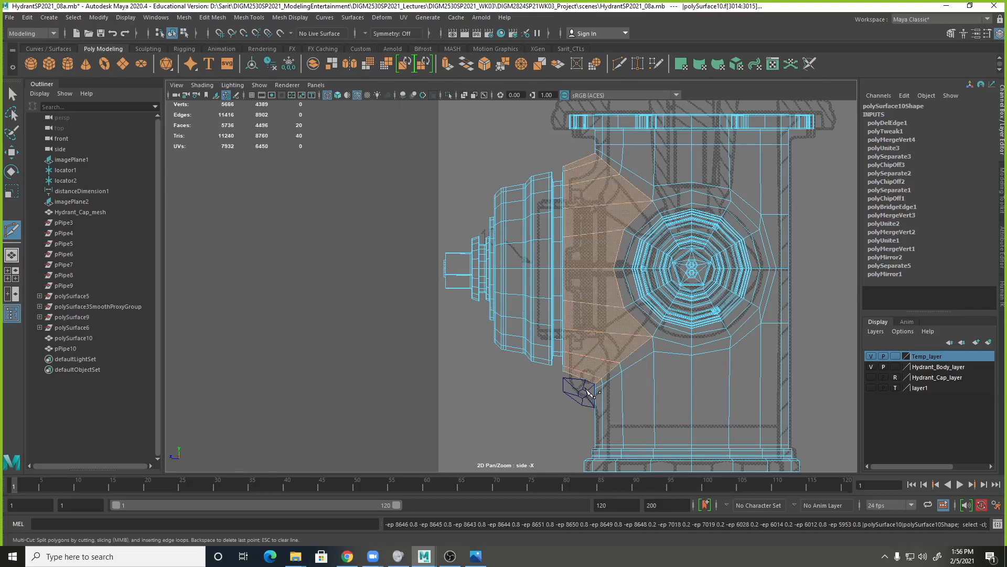
Slice the selected barrel faces vertically with Multi-Cut in the side view, and select the hydrant body in object mode.
left_click(586, 389)
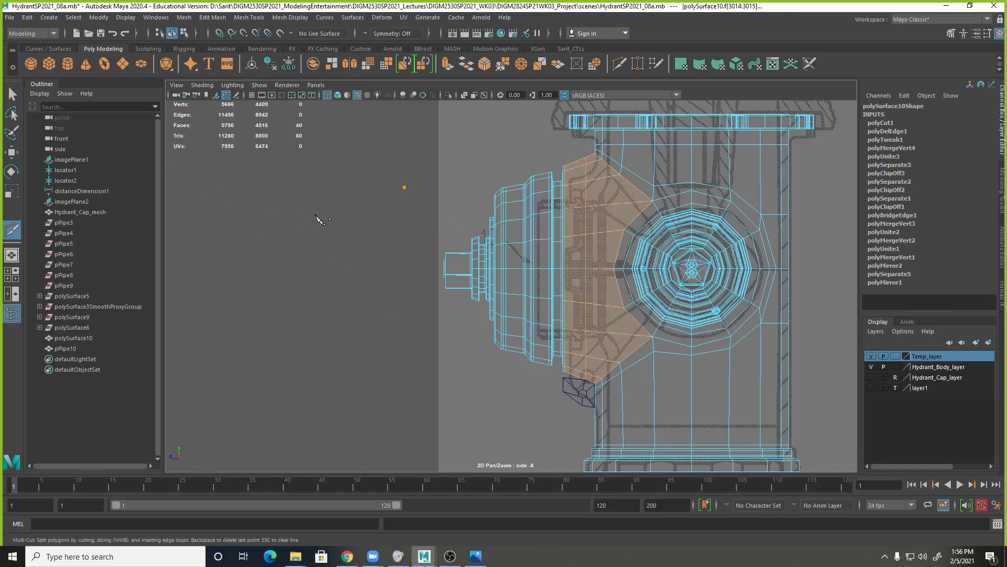
left_click(11, 94)
right_click(582, 236)
left_click(632, 218)
left_click(551, 251)
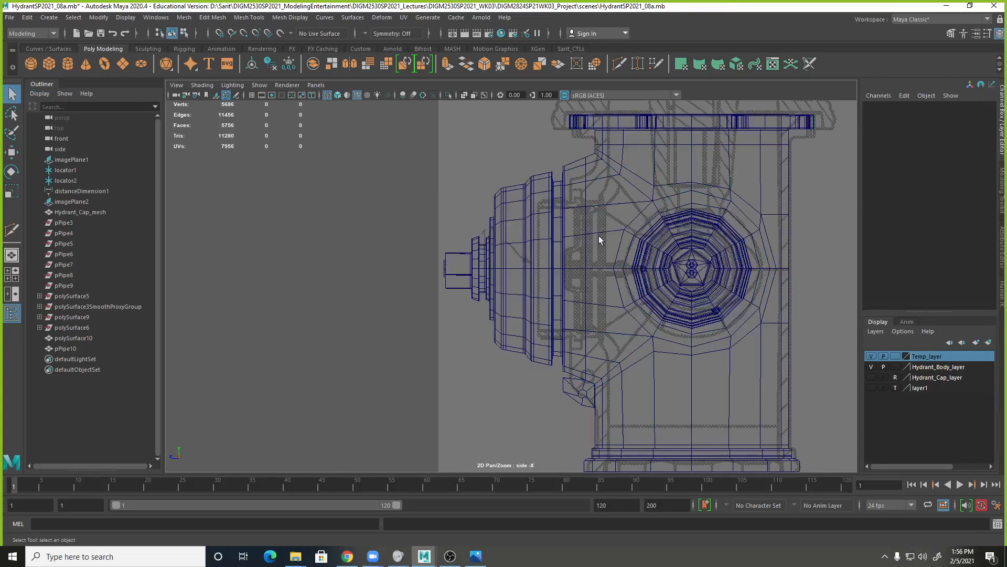
left_click(604, 251)
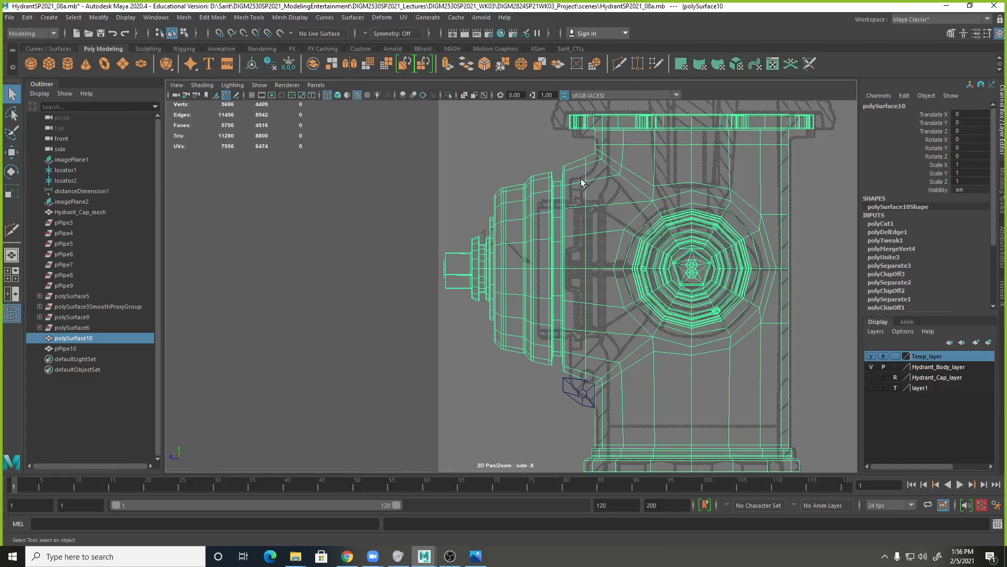
Examine the Fire Hydrant 009 reference photo to compare the front outlet and barrel with the model.
right_click_drag(742, 382, 569, 154, "alt")
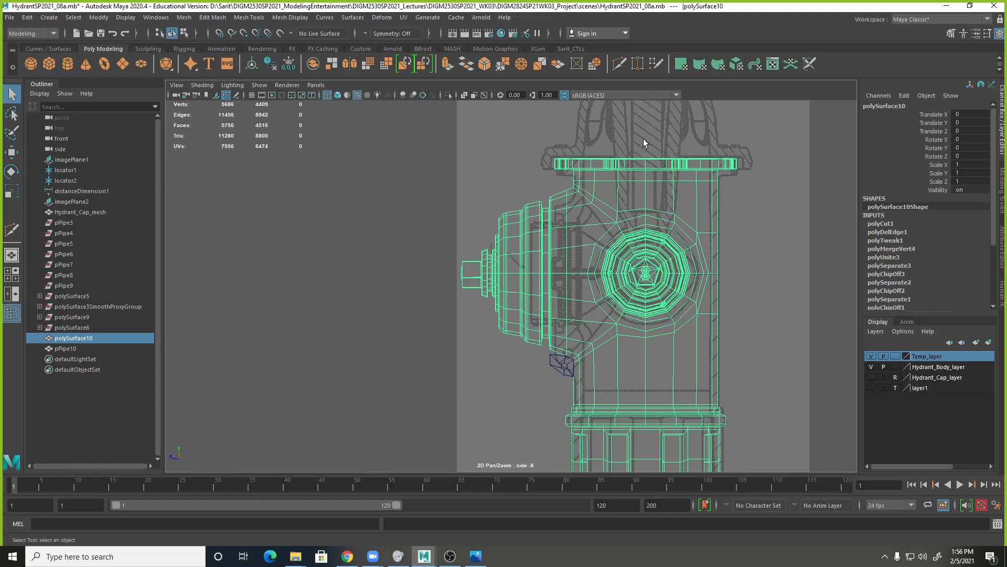
left_click_drag(1006, 173, 580, 142)
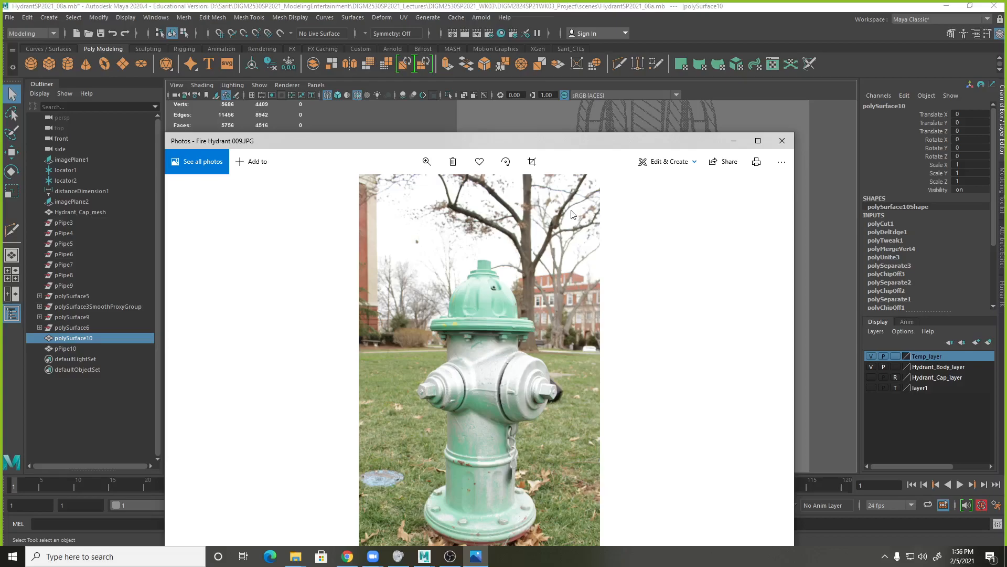
left_click_drag(587, 144, 1006, 152)
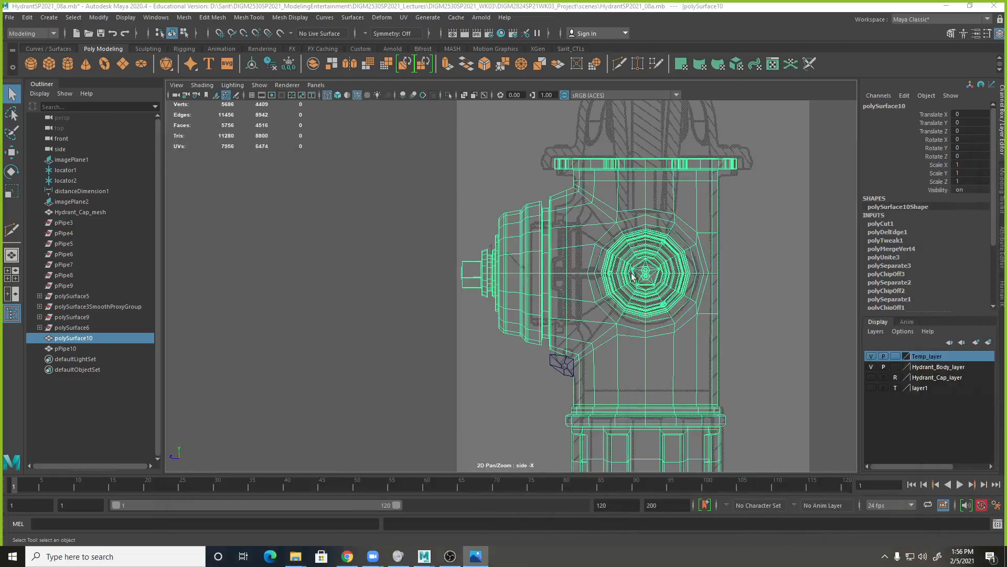
Preview the hydrant body smoothed and shaded, and inspect its shape in the side and perspective views.
left_click(586, 285)
key("3")
right_click_drag(585, 235, 620, 222)
key("5")
right_click_drag(668, 299, 583, 255, "alt")
key("space")
left_click_drag(735, 220, 583, 206, "alt")
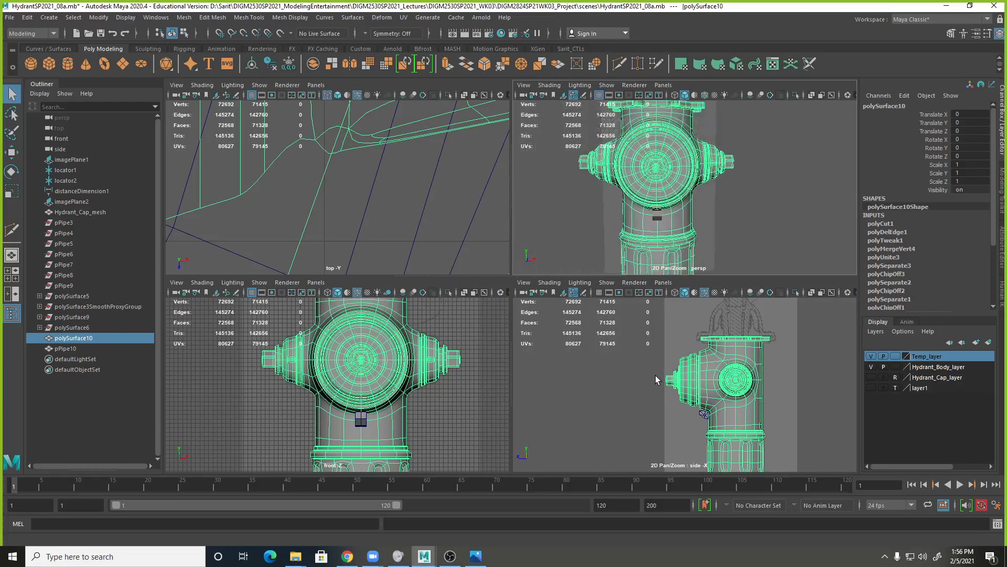
key("space")
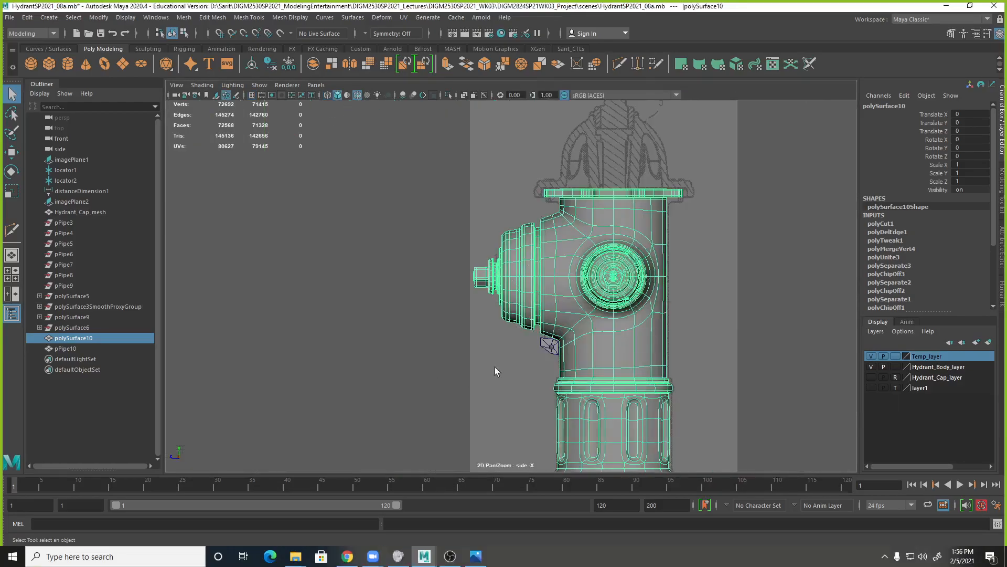
key("space")
right_click_drag(702, 238, 543, 213, "alt")
left_click(787, 211)
left_click_drag(766, 235, 692, 237, "alt")
left_click(752, 387)
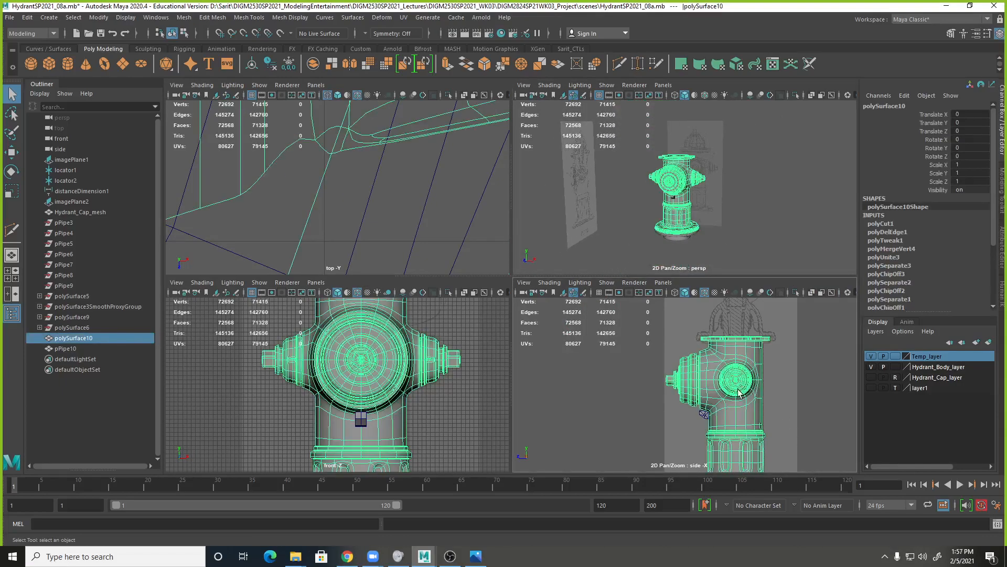
Select the chain loop piece below the front outlet and move it up to Translate Y 12.192 in the side view.
key("space")
middle_click_drag(612, 346, 614, 244, "alt")
right_click_drag(614, 244, 734, 252, "alt")
middle_click_drag(758, 178, 593, 440, "alt")
right_click_drag(672, 313, 635, 331, "alt")
left_click(633, 183)
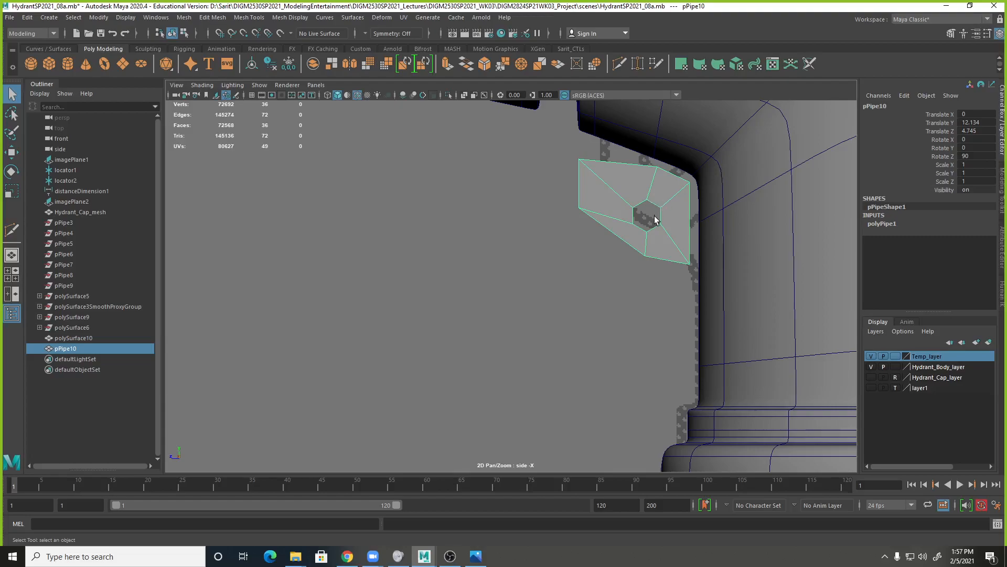
key("w")
left_click_drag(647, 190, 648, 184)
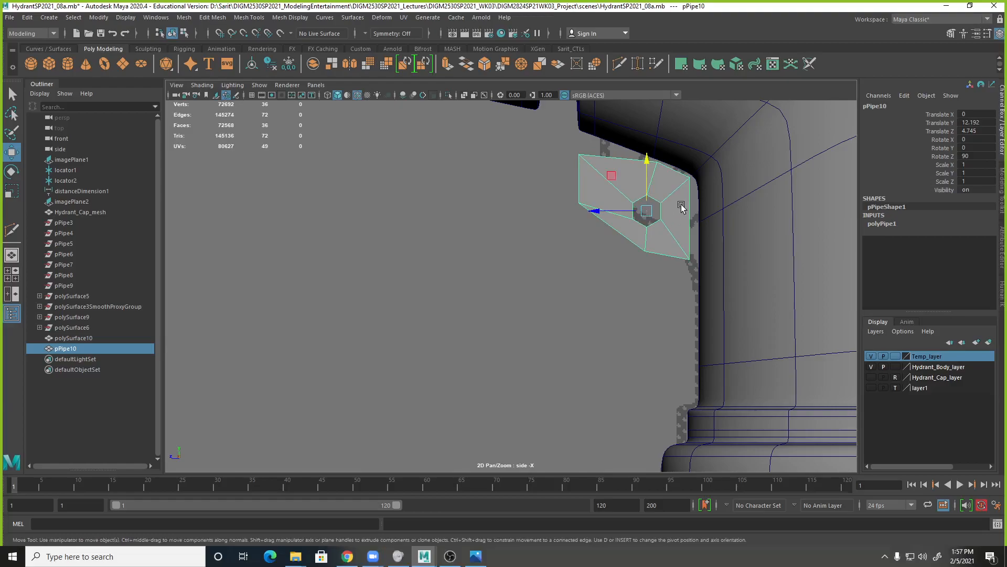
Move the chain loop's hole vertices up and closer to the hydrant body in the side view.
right_click(659, 202)
left_click(608, 200)
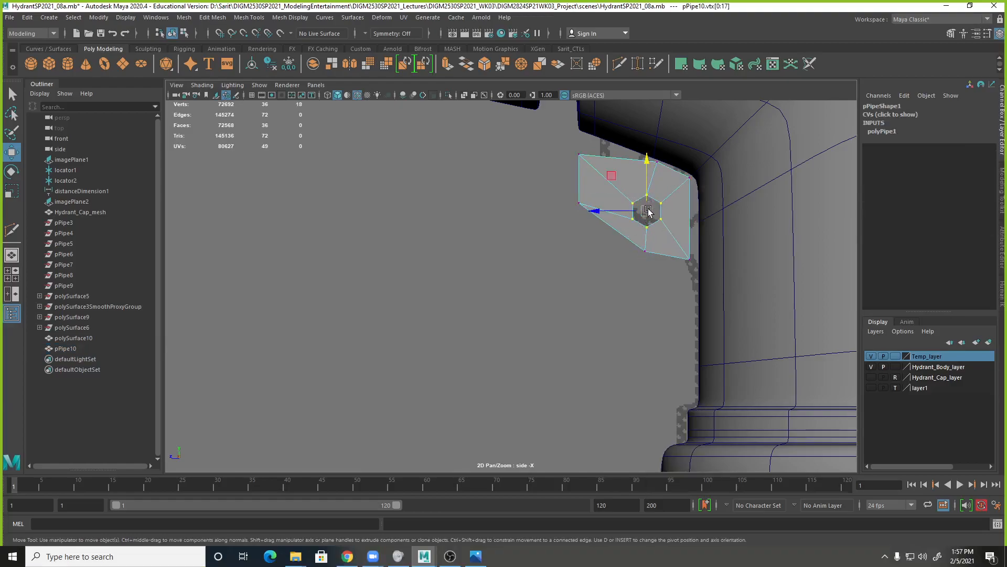
left_click_drag(614, 179, 621, 164)
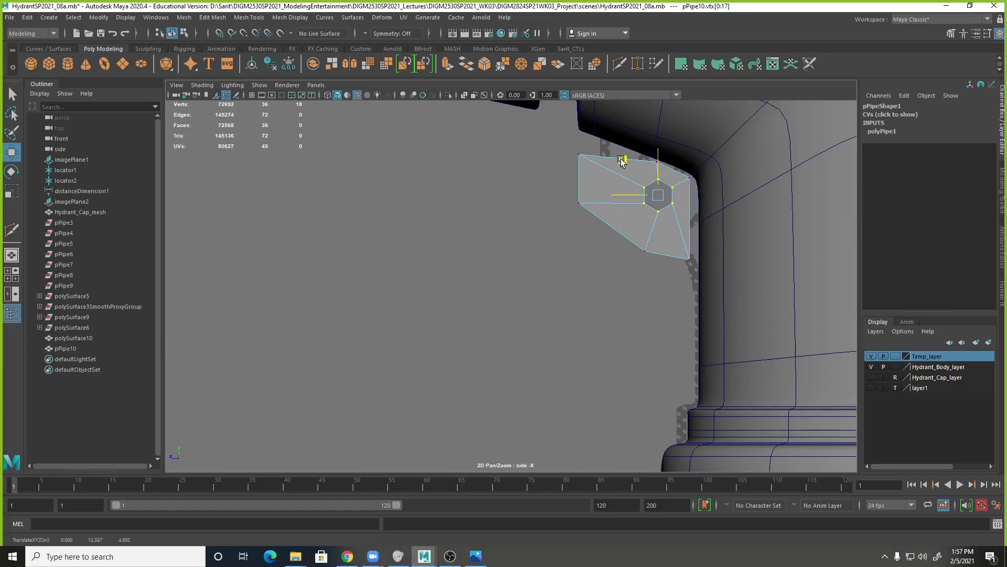
Turn off the hydrant body's smooth preview and slice it horizontally with Multi-Cut at the chain loop's lowest corner.
left_click(665, 303)
left_click(748, 265)
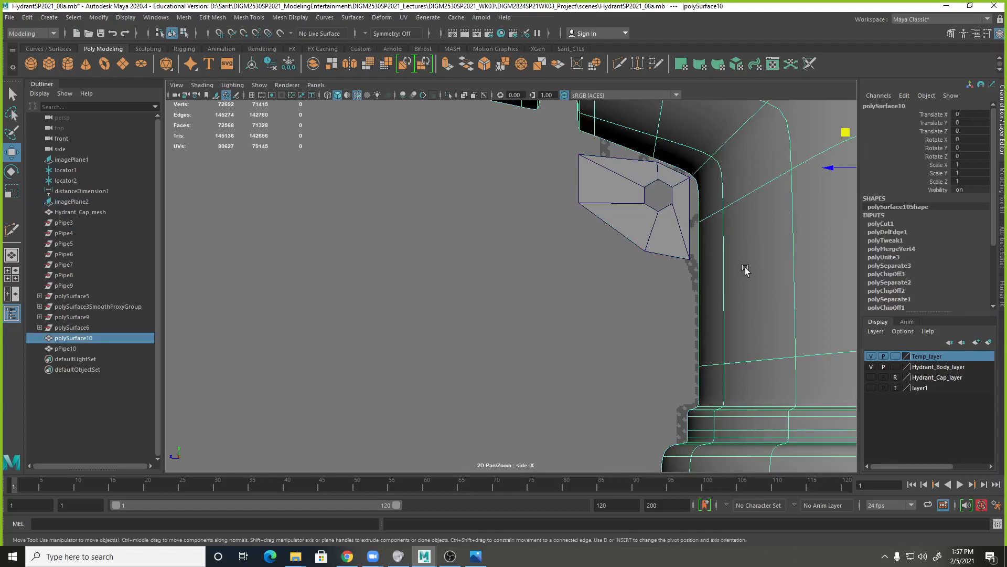
left_click_drag(742, 284, 733, 276, "alt")
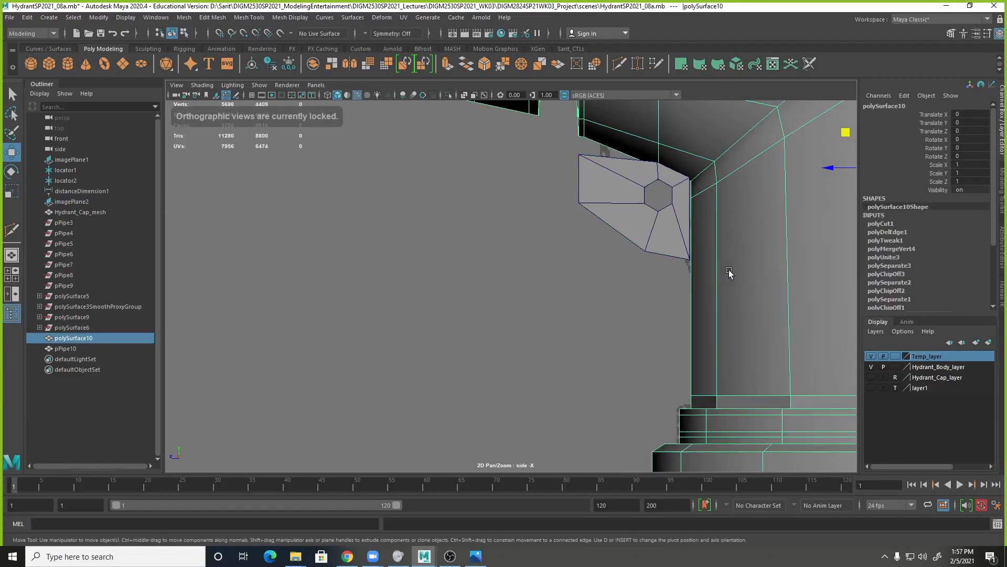
right_click_drag(717, 275, 662, 276, "shift")
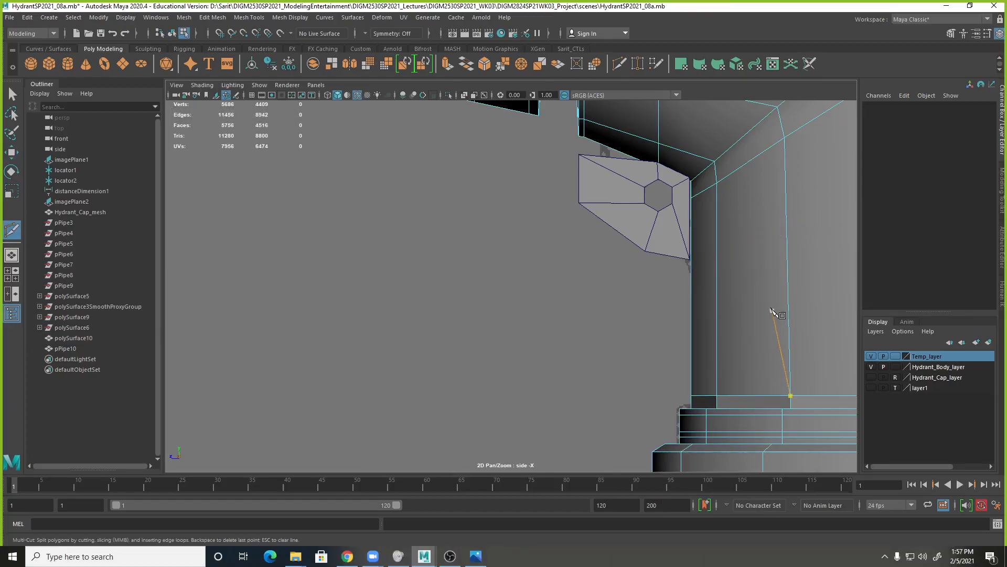
middle_click_drag(771, 315, 545, 314, "alt")
right_click_drag(544, 315, 479, 305, "alt")
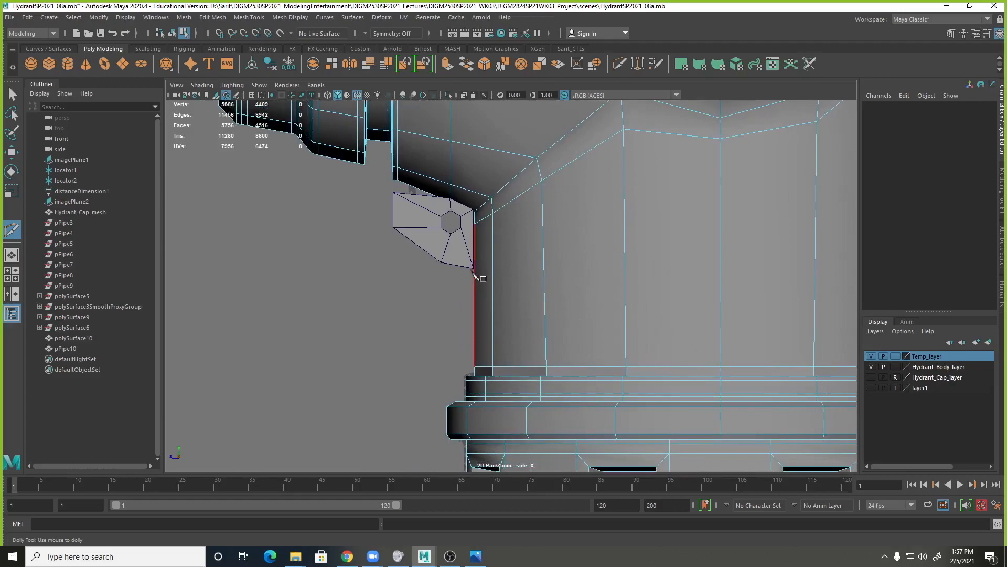
right_click_drag(774, 276, 406, 223, "alt")
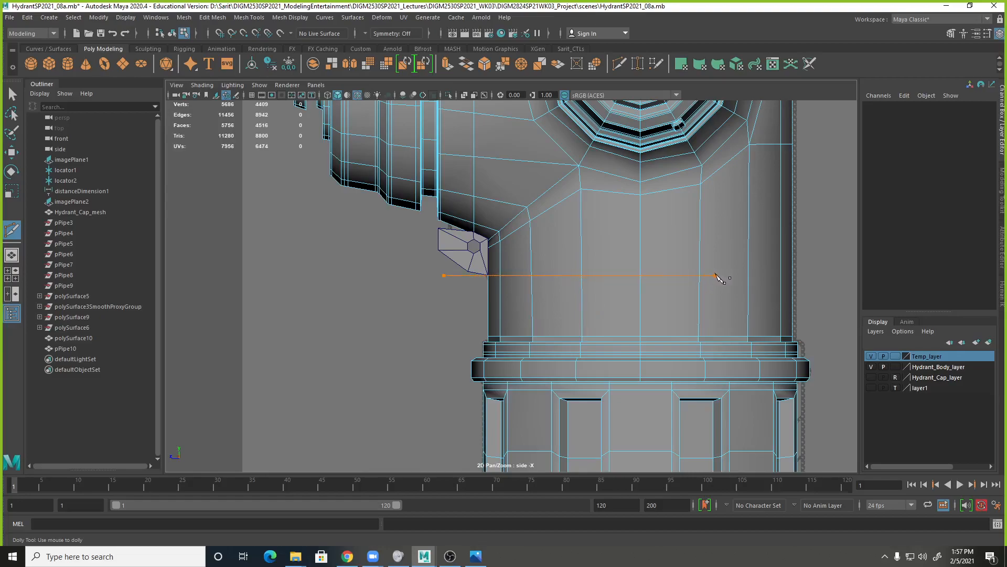
left_click(819, 278, "ctrl")
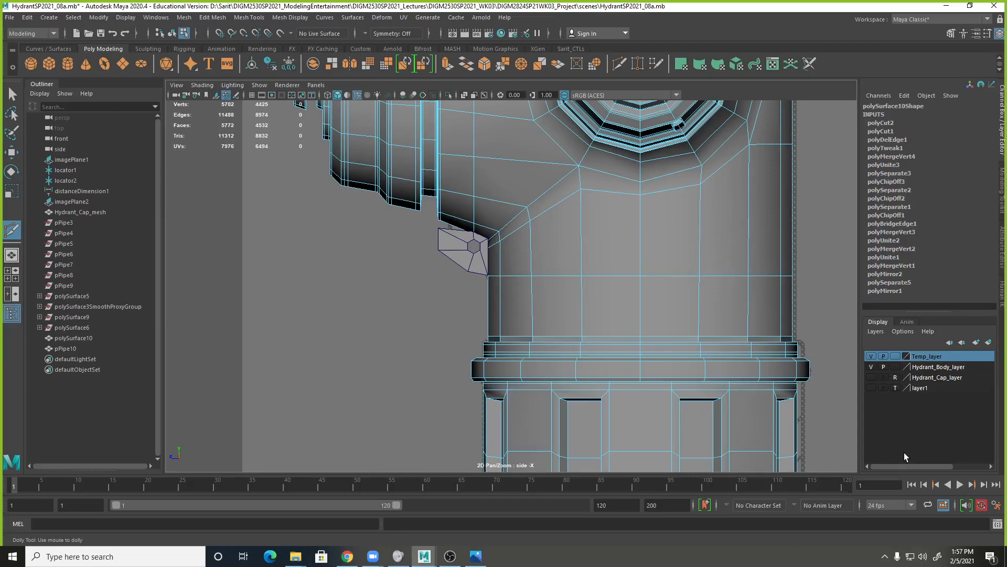
Examine how the chain loop meets the hydrant body and its new horizontal edge from the side and perspective views.
right_click_drag(495, 263, 595, 221, "alt")
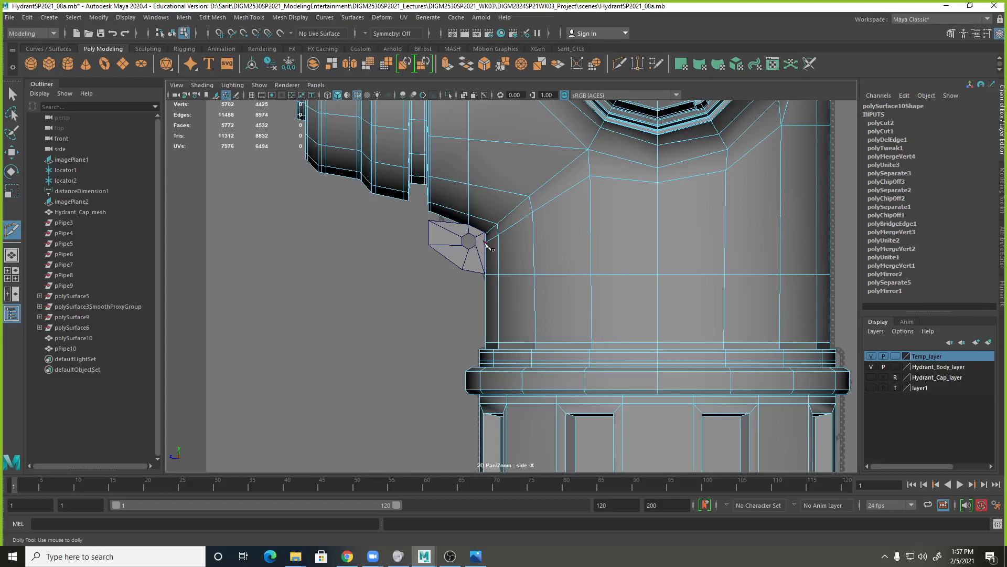
right_click_drag(464, 284, 611, 281, "alt")
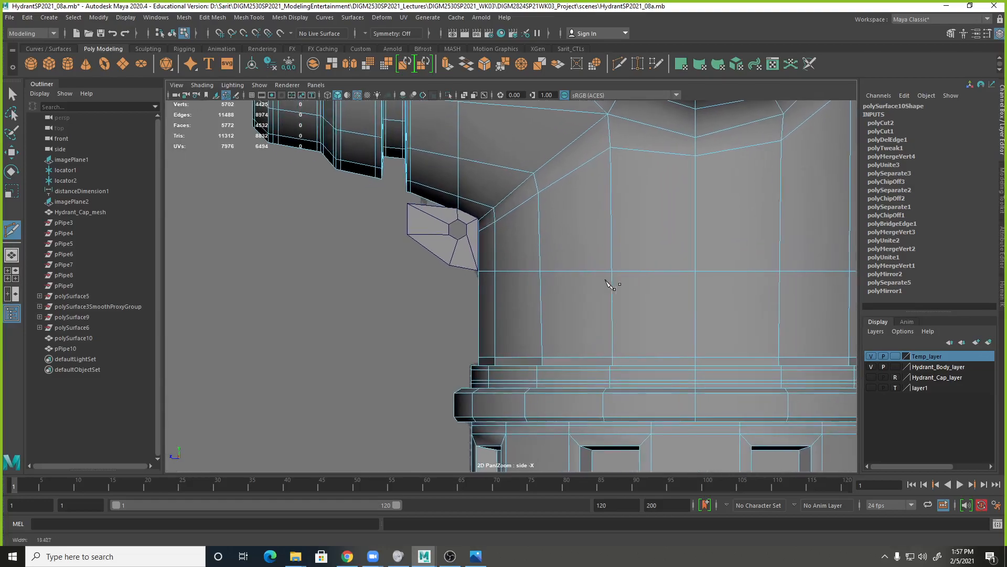
key("space")
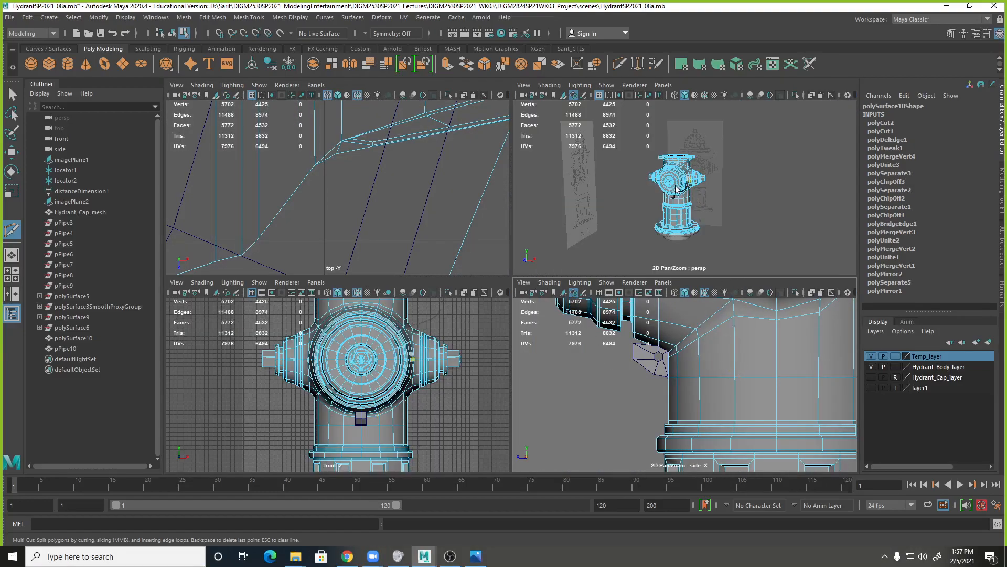
key("space")
right_click_drag(714, 199, 635, 328, "alt")
left_click_drag(635, 328, 391, 126, "alt")
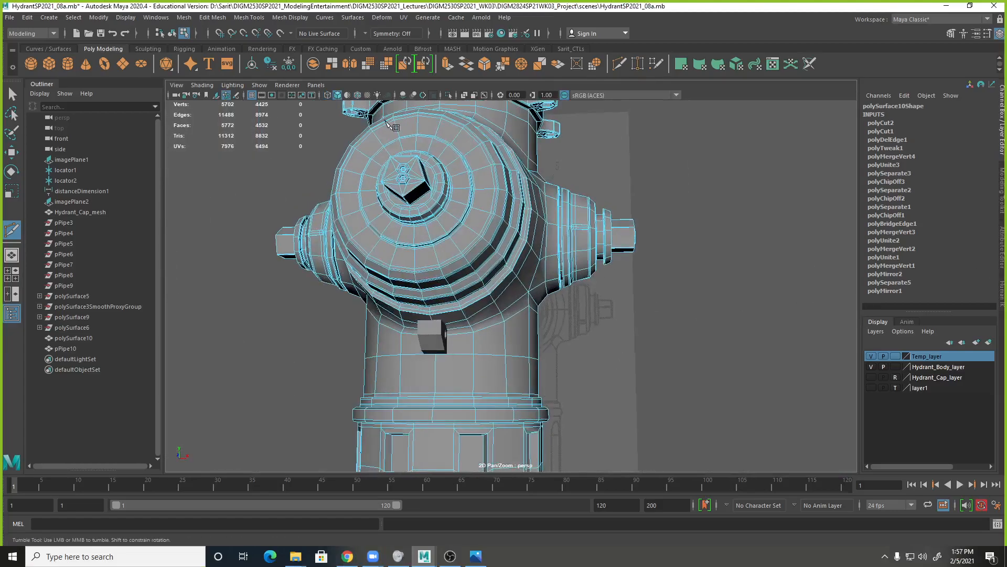
left_click_drag(611, 291, 513, 245, "alt")
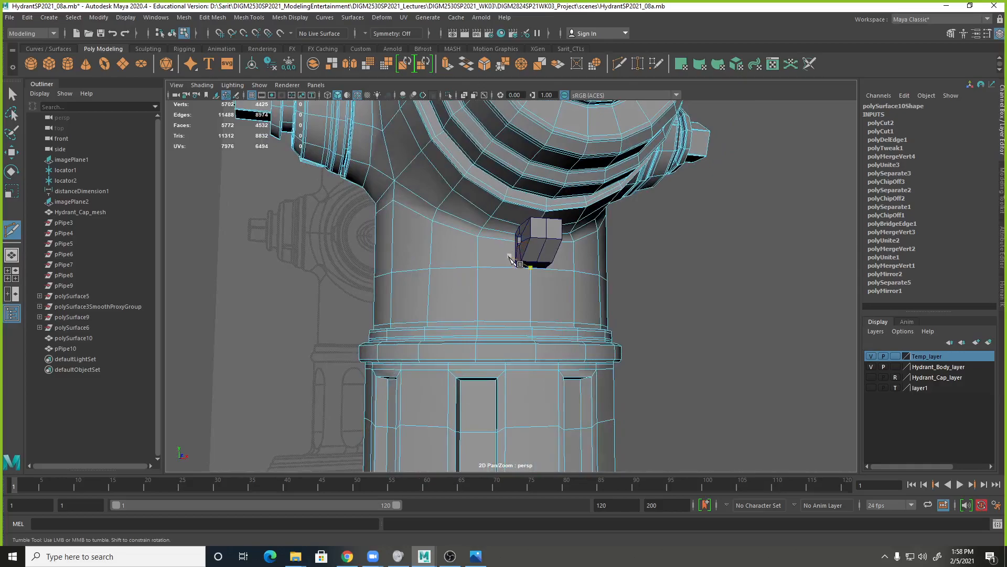
right_click_drag(546, 278, 698, 307, "alt")
left_click_drag(552, 294, 545, 290, "alt")
left_click_drag(505, 181, 463, 214, "alt")
scroll(625, 210, "down", 3)
scroll(463, 215, "up", 5)
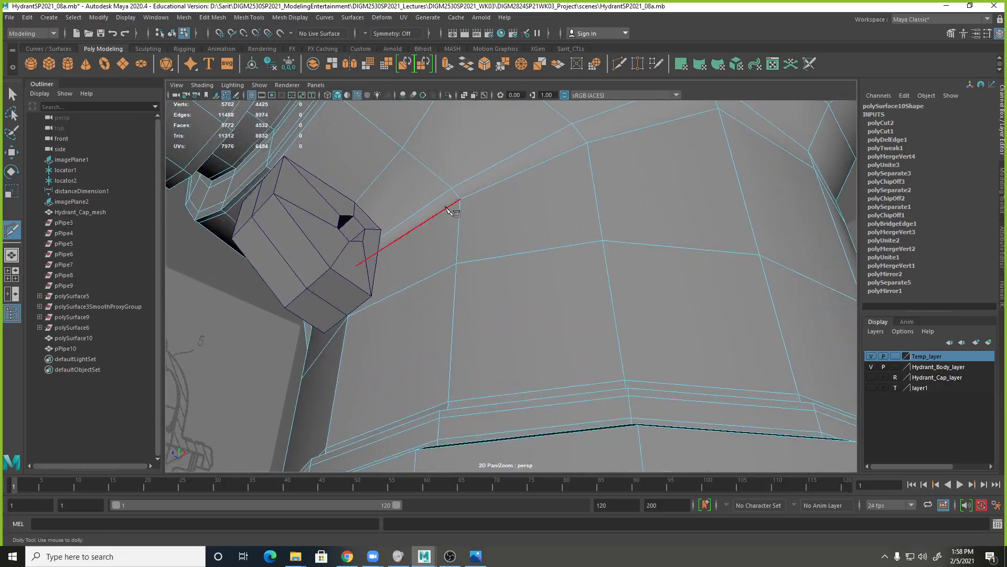
middle_click_drag(448, 206, 540, 272, "alt")
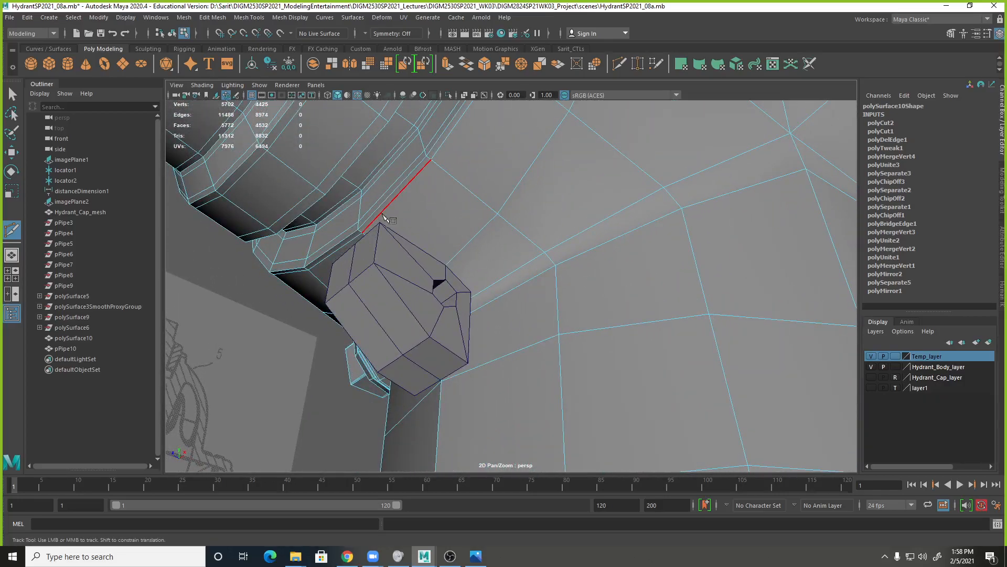
left_click_drag(367, 247, 330, 246, "alt")
left_click_drag(462, 199, 526, 387, "alt")
Start a Multi-Cut path 30% along the new horizontal edge and run it up beside the chain loop to the outlet's rim.
left_click(503, 356)
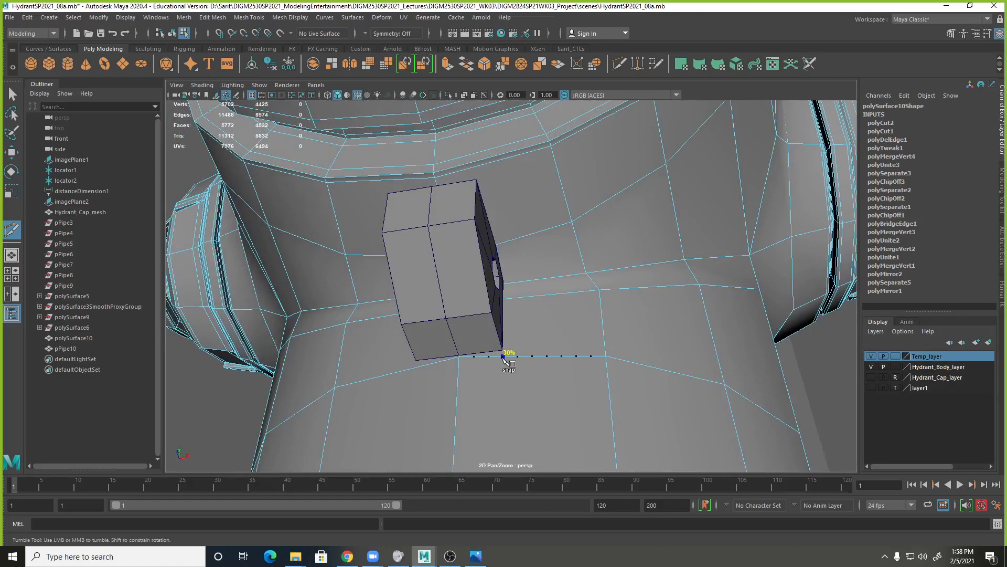
left_click(505, 298)
left_click_drag(530, 323, 560, 321, "alt")
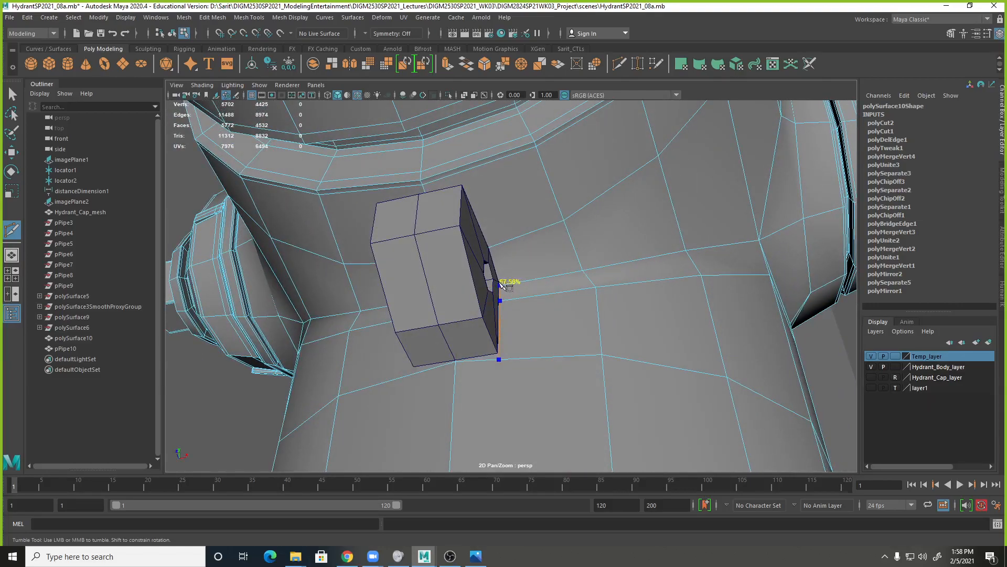
left_click_drag(526, 297, 525, 316, "alt")
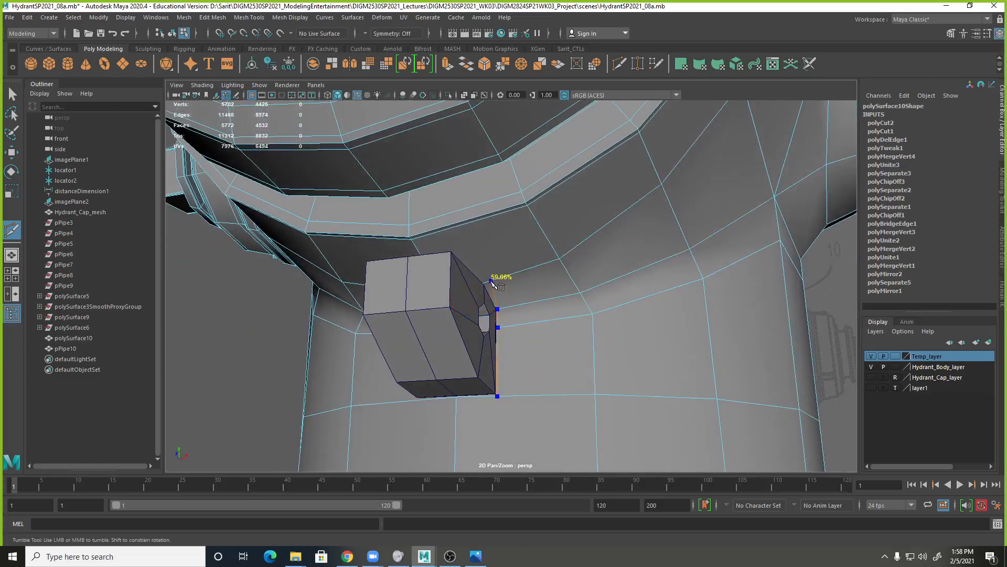
left_click(485, 283)
left_click_drag(479, 291, 518, 282, "alt")
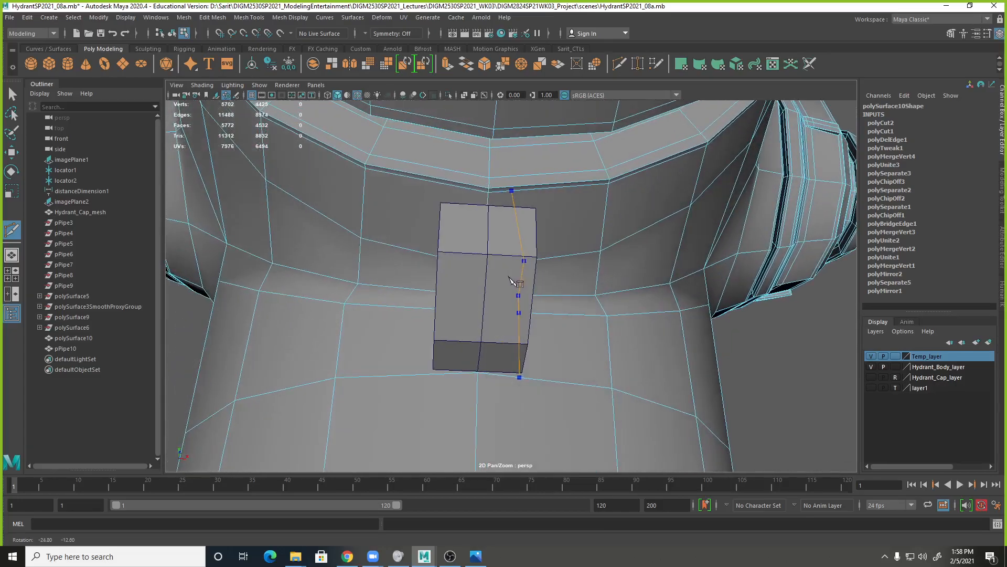
Extend the cut path across the outlet's thin rim to its center vertex and commit the cut.
right_click_drag(523, 216, 586, 213, "alt")
middle_click_drag(587, 214, 580, 287, "alt")
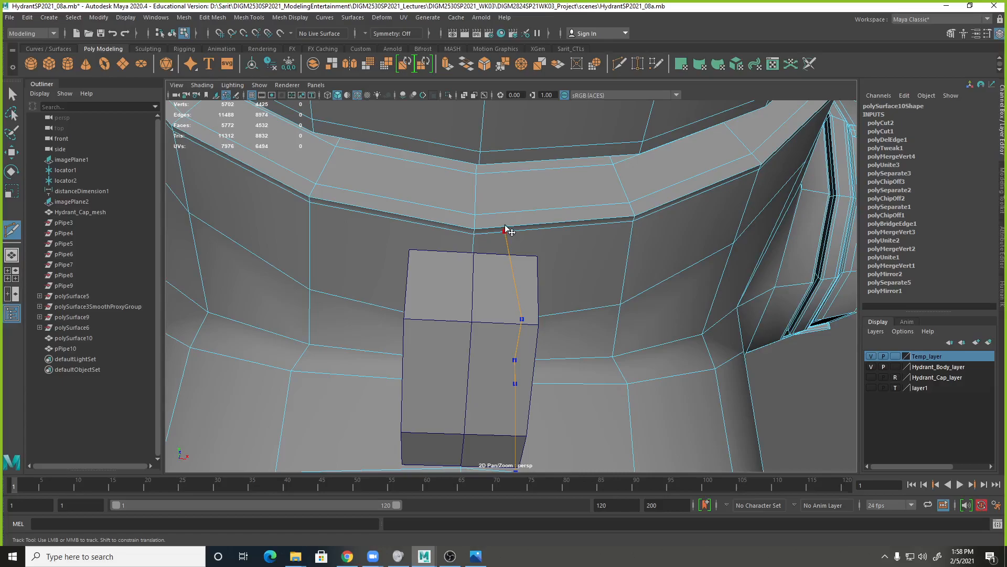
left_click_drag(522, 270, 456, 240, "alt")
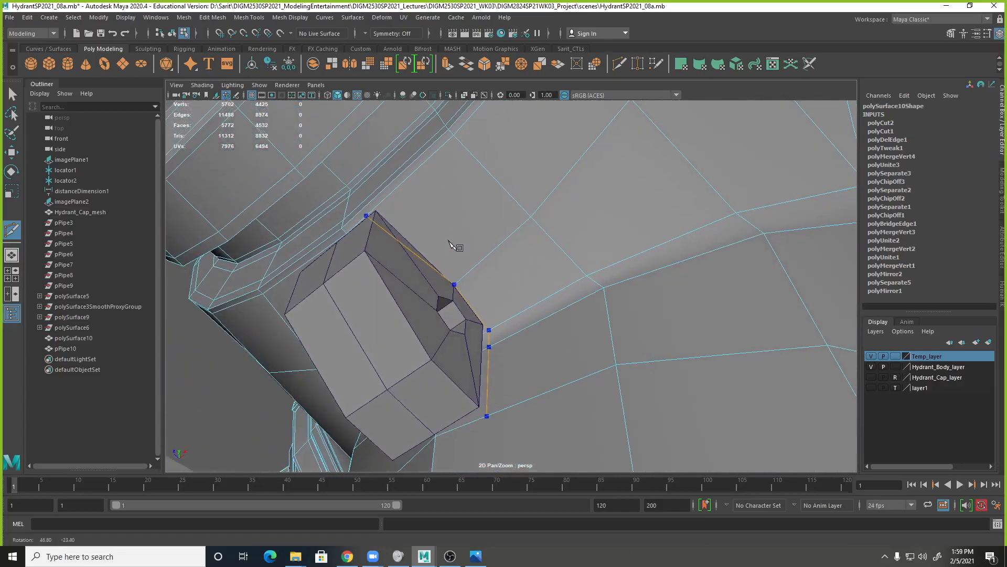
left_click(341, 228)
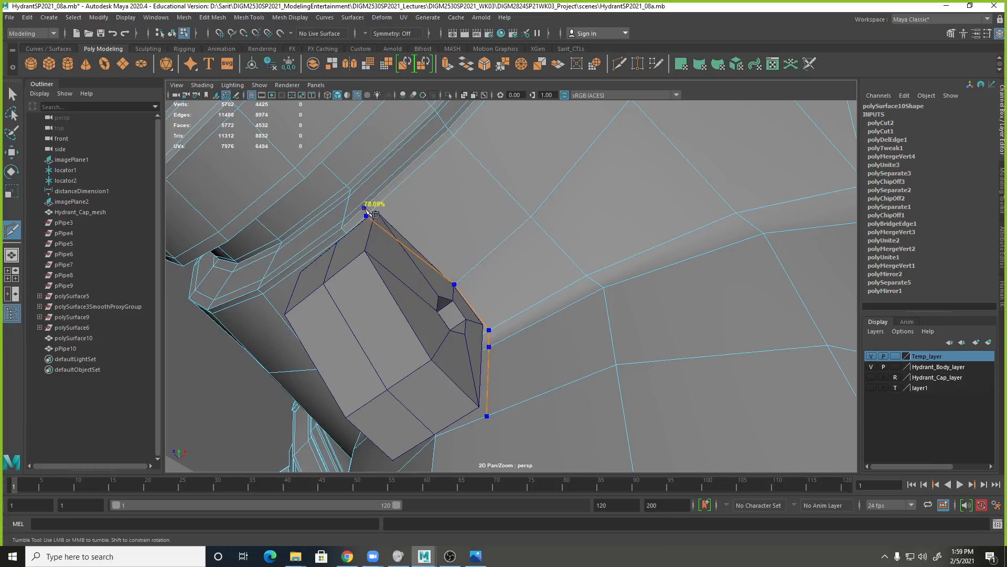
left_click_drag(381, 216, 492, 178, "alt")
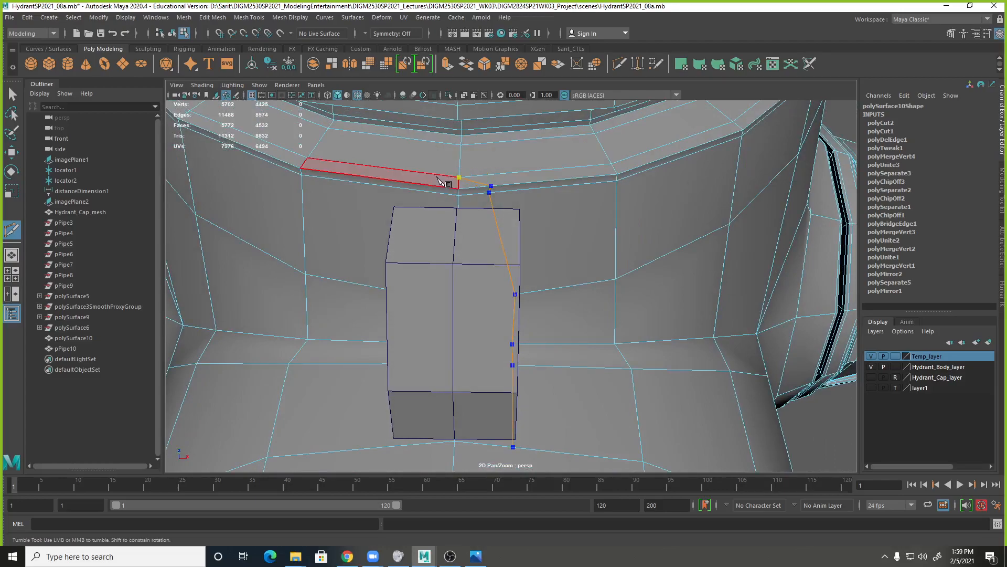
key("Return")
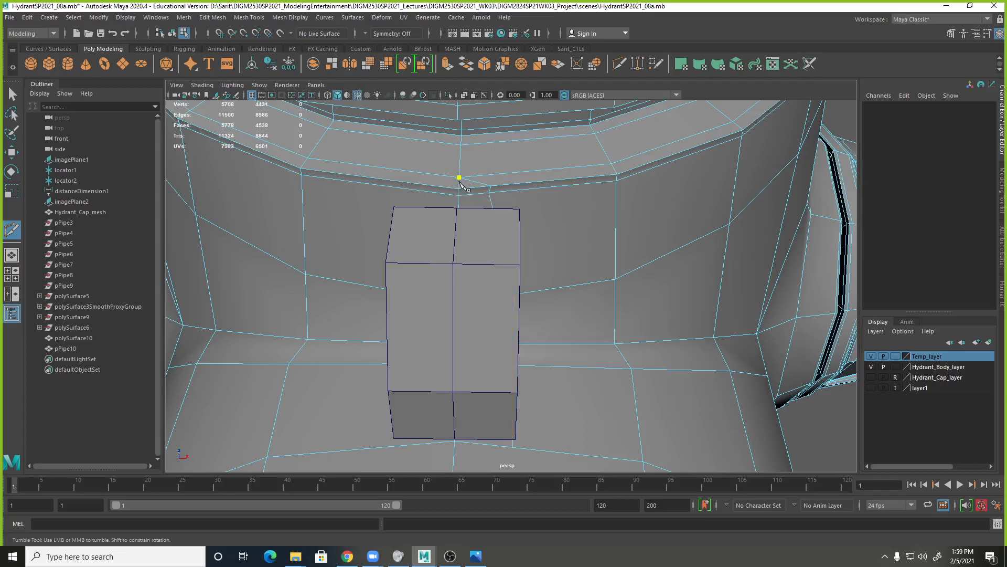
Examine the new cut against the chain loop's width in the perspective and top views.
left_click_drag(420, 204, 490, 273, "alt")
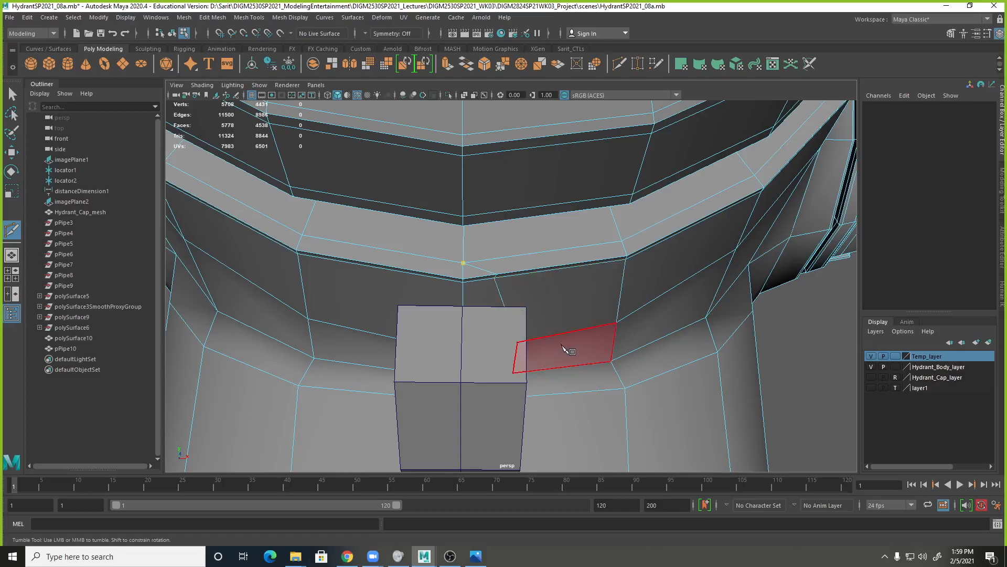
left_click_drag(569, 342, 542, 291, "alt")
middle_click_drag(561, 285, 574, 349, "alt")
key("space")
key("space")
scroll(454, 311, "down", 5)
right_click_drag(453, 309, 385, 310, "alt")
middle_click_drag(359, 390, 484, 266, "alt")
right_click_drag(484, 266, 979, 334, "alt")
middle_click_drag(580, 257, 742, 421, "alt")
right_click_drag(513, 315, 539, 315, "alt")
middle_click_drag(523, 288, 584, 370, "alt")
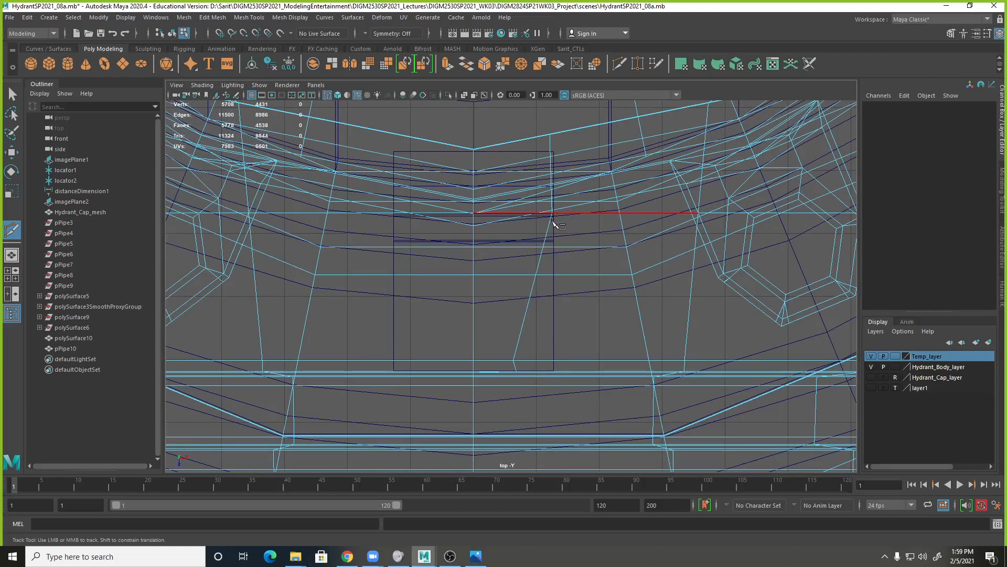
left_click(473, 360)
Start a new Multi-Cut path on the body edge behind the chain loop, aligned with the loop's side in the top view.
key("space")
left_click_drag(577, 247, 594, 246, "alt")
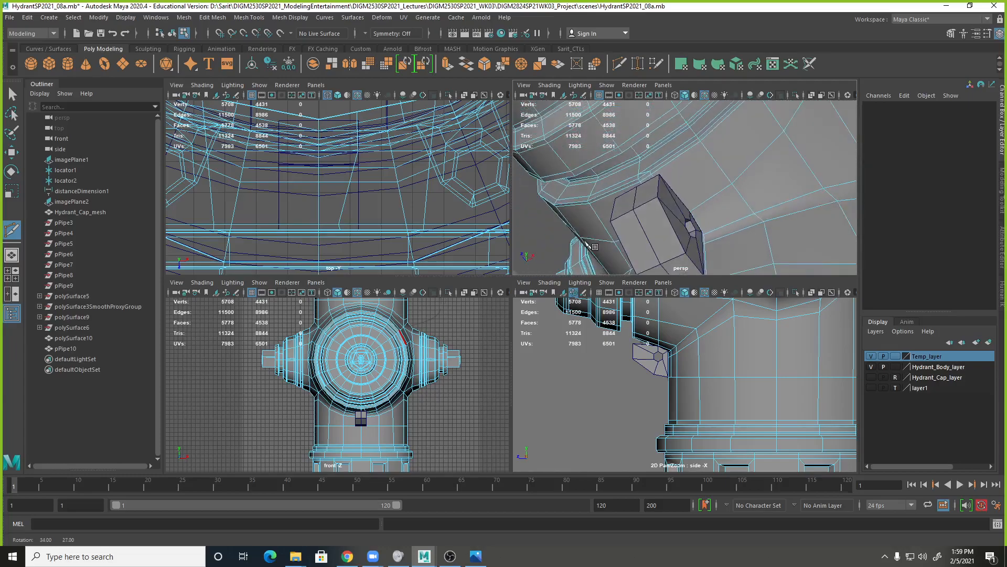
left_click_drag(701, 255, 676, 266, "alt")
left_click(692, 215)
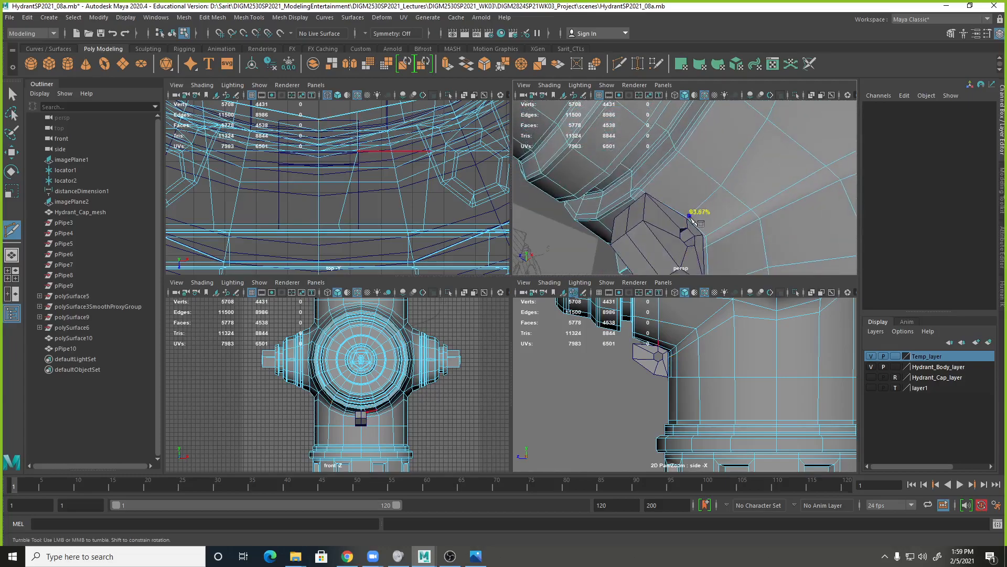
key("space")
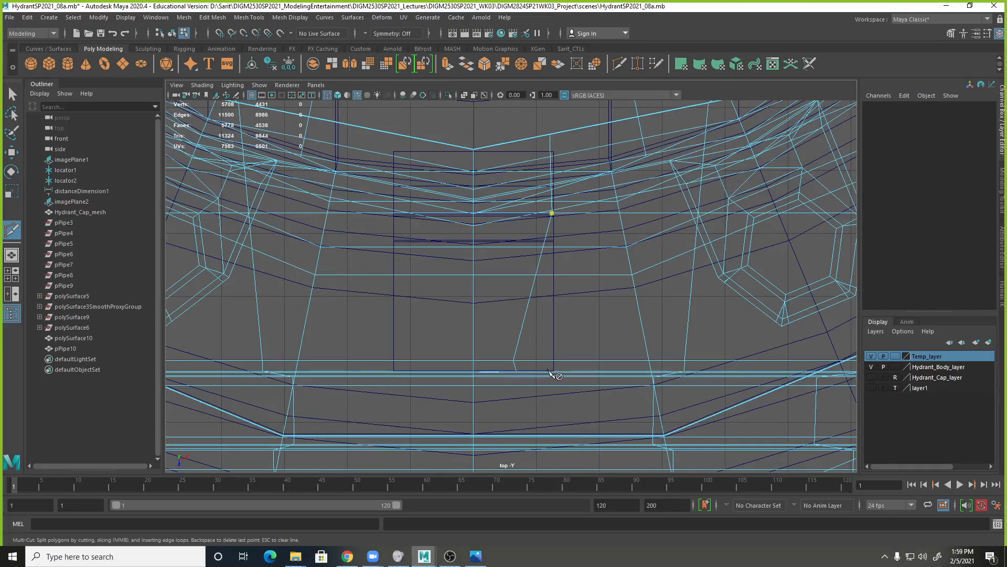
key("space")
key("space")
Extend the cut to the outlet's rim in line with the loop's side, end it at the rim's center vertex and commit.
left_click_drag(667, 255, 720, 288, "alt")
right_click_drag(720, 288, 520, 262, "alt")
key("space")
middle_click_drag(466, 261, 457, 260, "alt")
right_click_drag(584, 230, 659, 222, "alt")
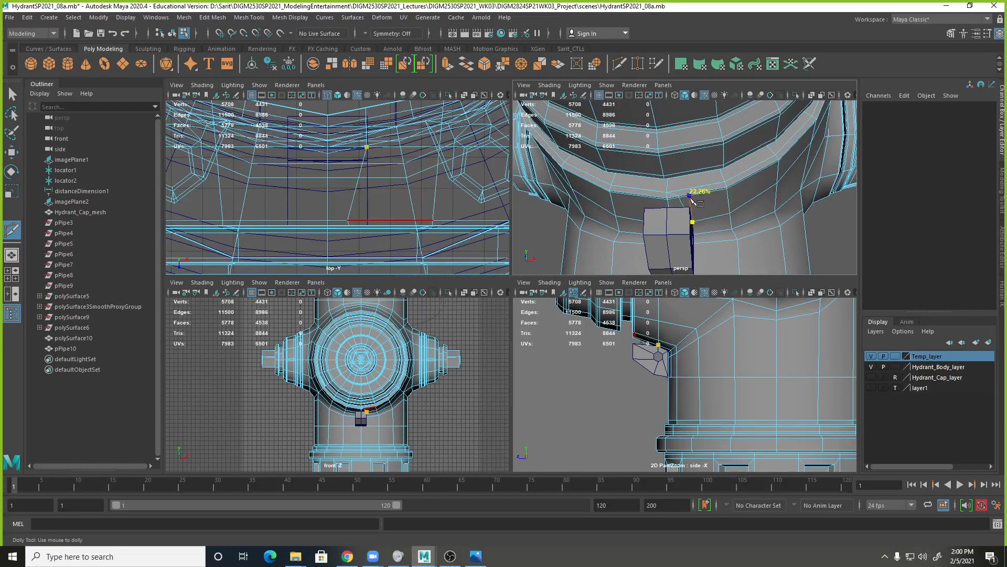
left_click(689, 196)
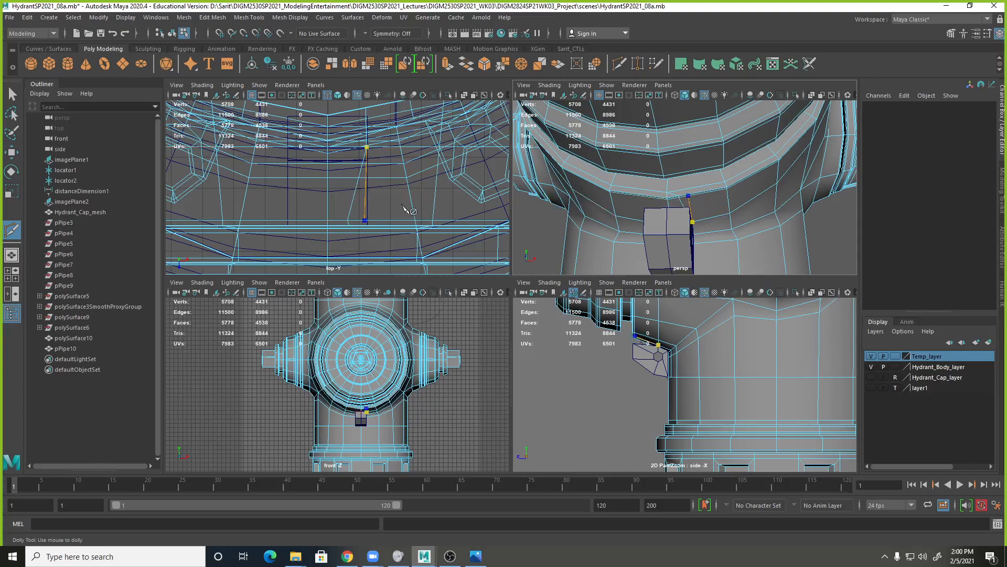
left_click(691, 198)
left_click(684, 192)
key("Return")
Delete the old slanted cut edges beside the new cut and the short diagonal edges across the outlet's thin rim.
key("space")
scroll(698, 285, "up", 3)
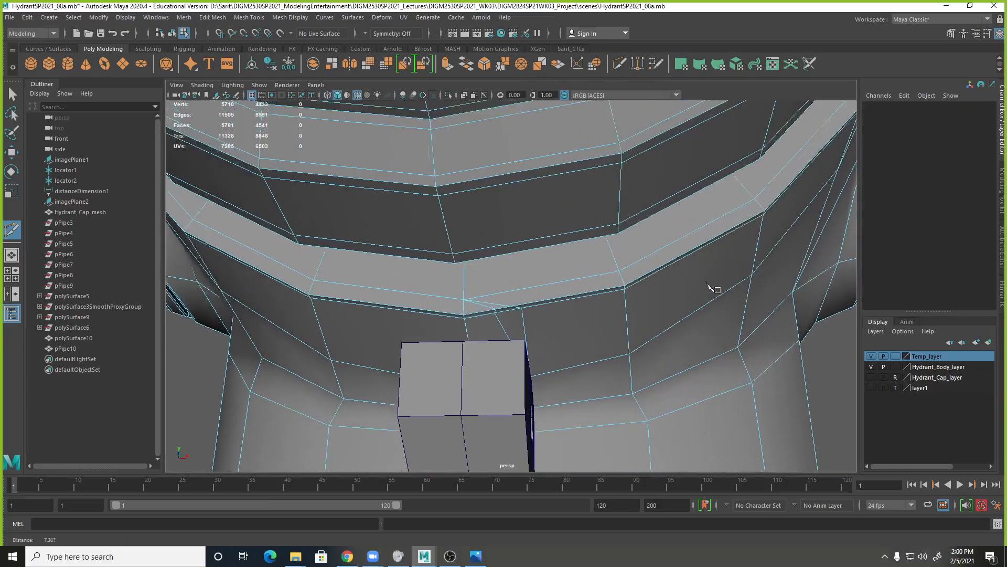
key("q")
right_click_drag(499, 267, 498, 239)
left_click(495, 320)
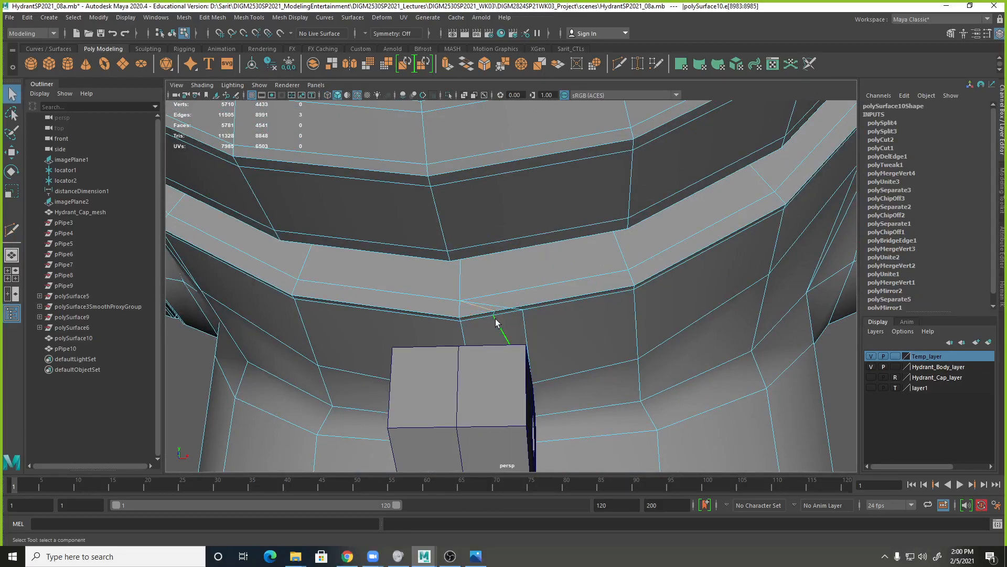
right_click(497, 324, "shift")
left_click(460, 337)
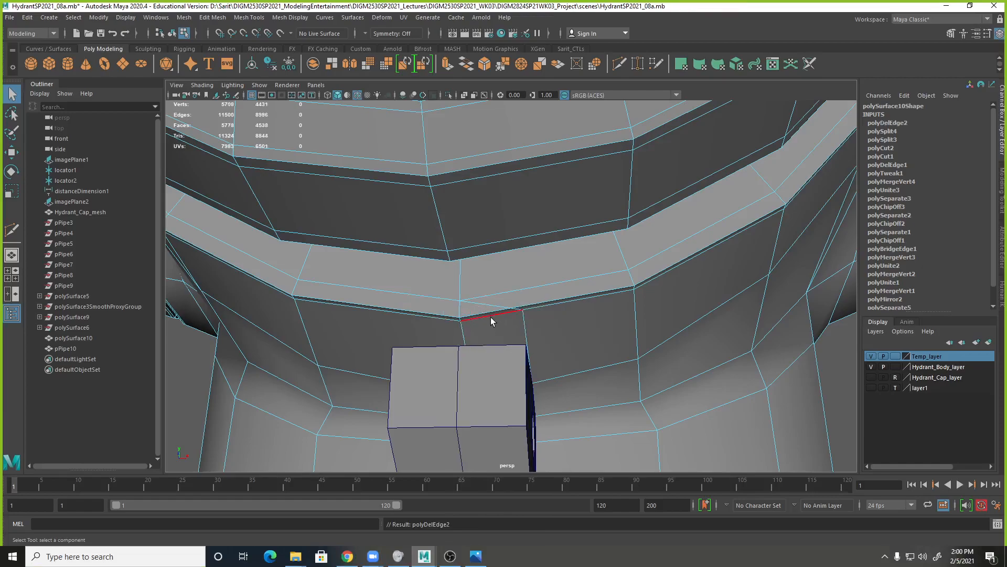
left_click(496, 307)
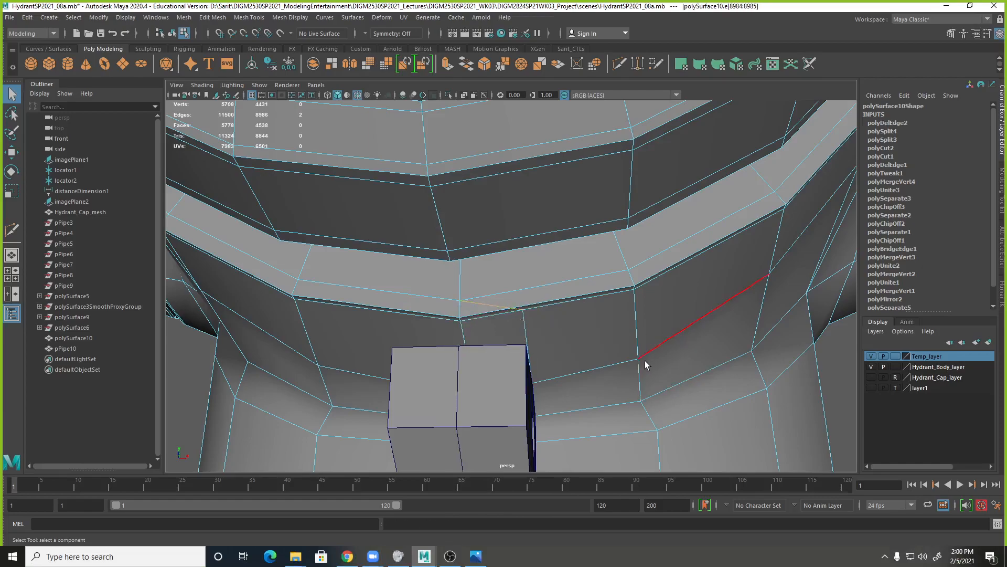
key("ctrl+Delete")
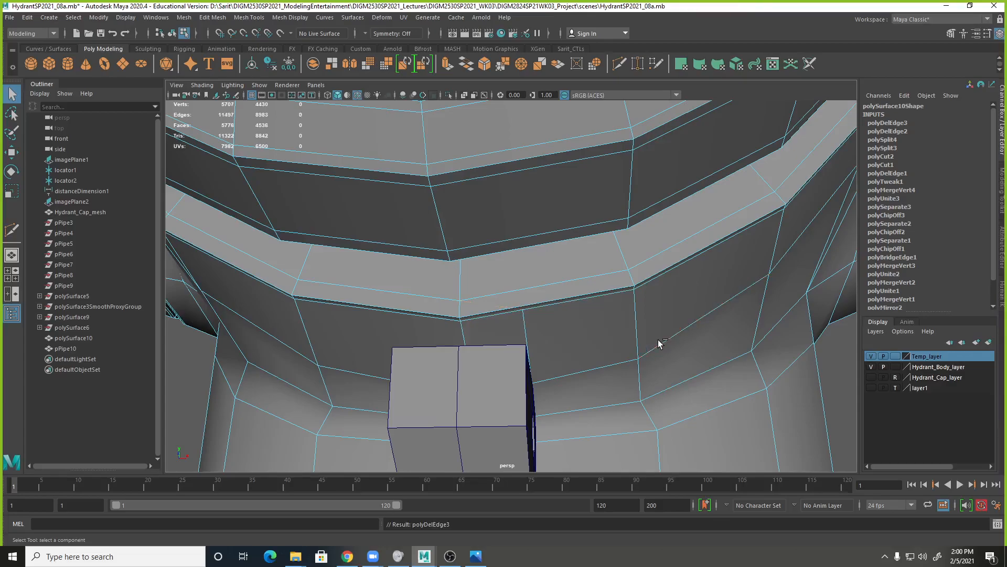
Start a Multi-Cut path on the horizontal edge below the loop, aligned with the loop's opposite side in the top view.
left_click_drag(633, 320, 631, 299, "alt")
left_click_drag(632, 348, 758, 238, "alt")
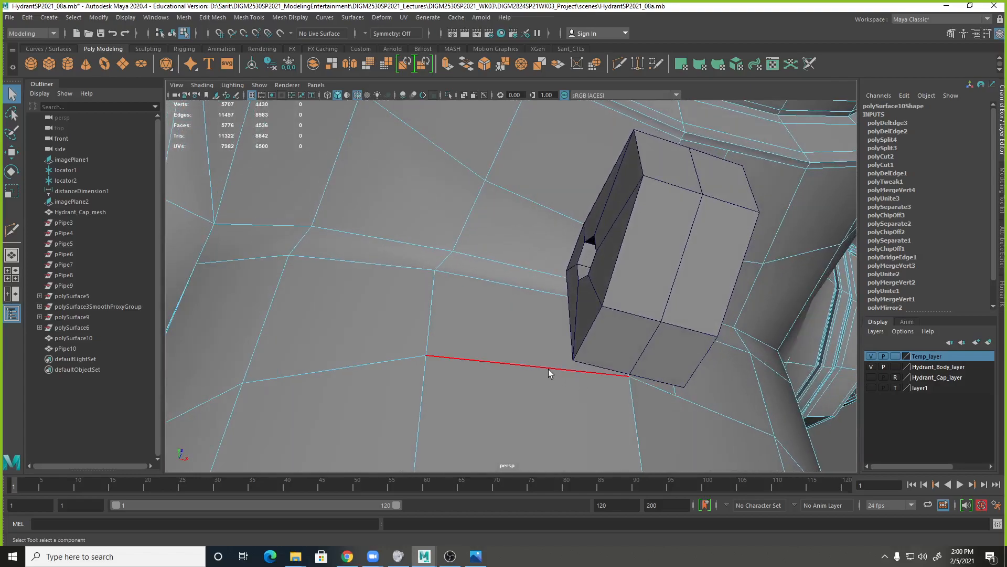
right_click_drag(549, 369, 531, 371, "shift")
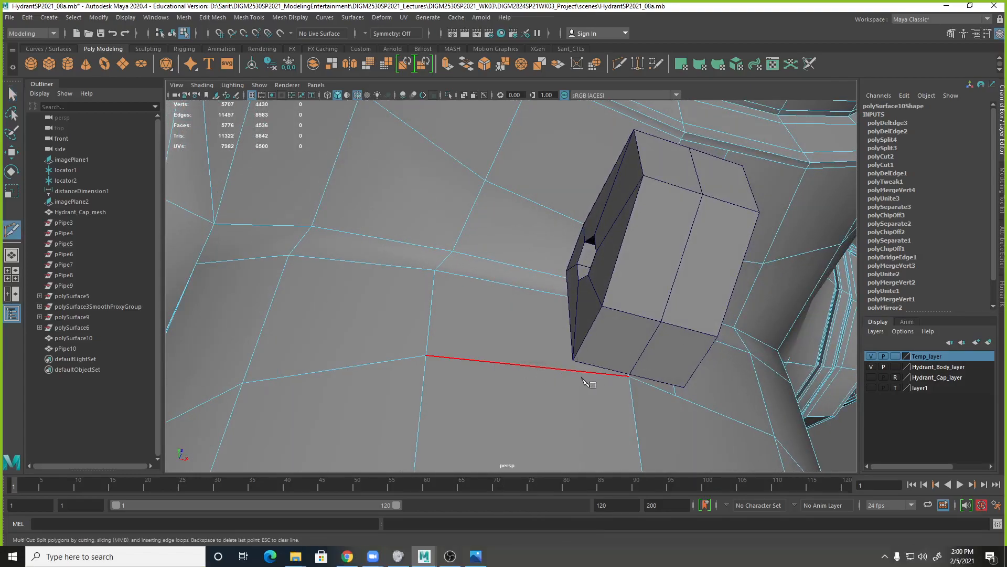
key("space")
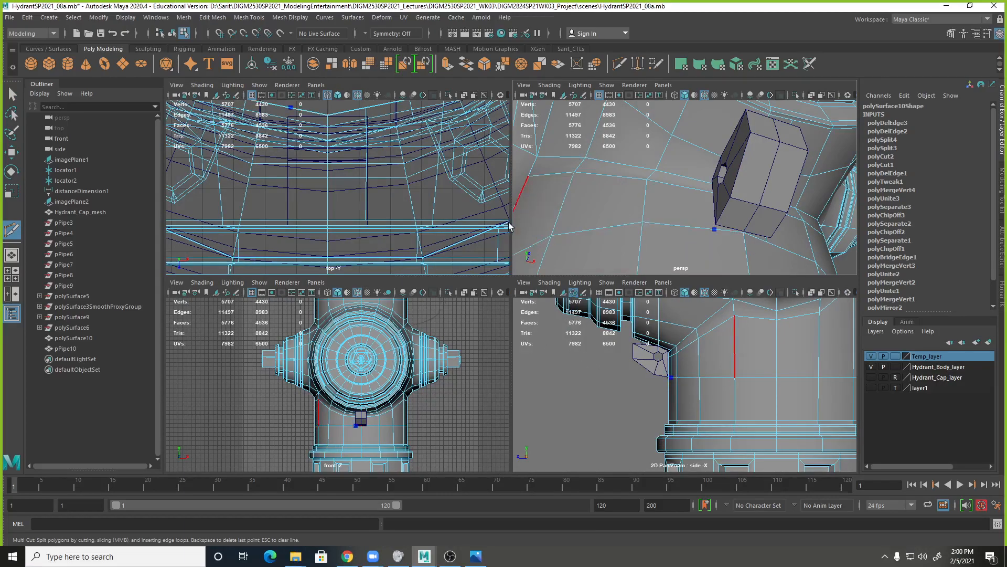
middle_click_drag(375, 182, 455, 241, "alt")
right_click_drag(454, 240, 646, 225, "alt")
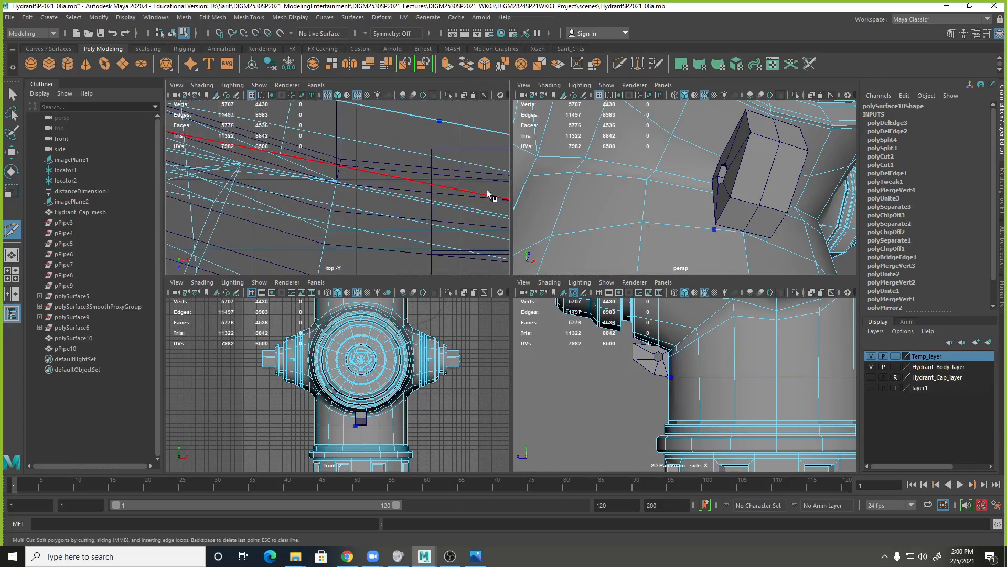
middle_click_drag(447, 172, 426, 169, "alt")
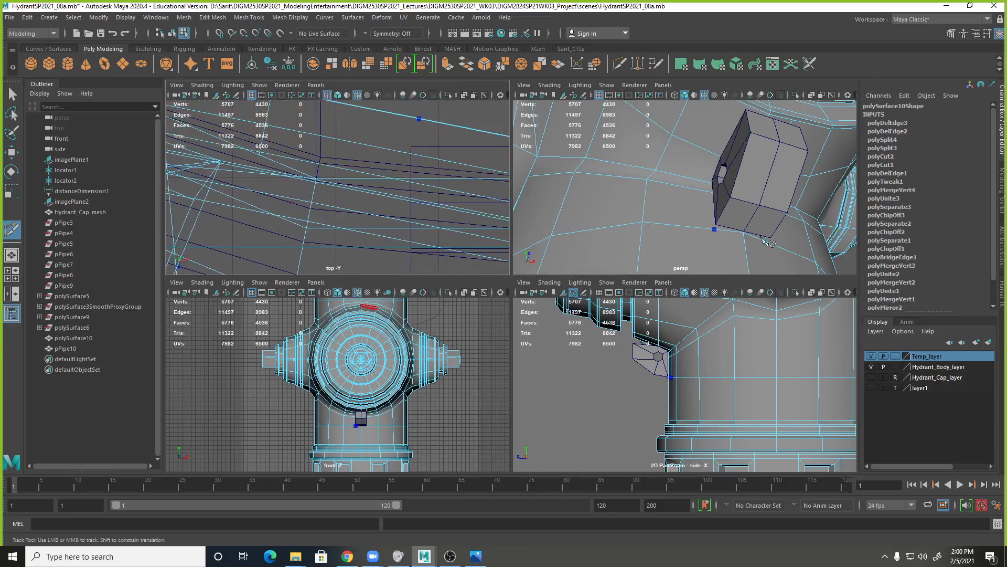
left_click(713, 229)
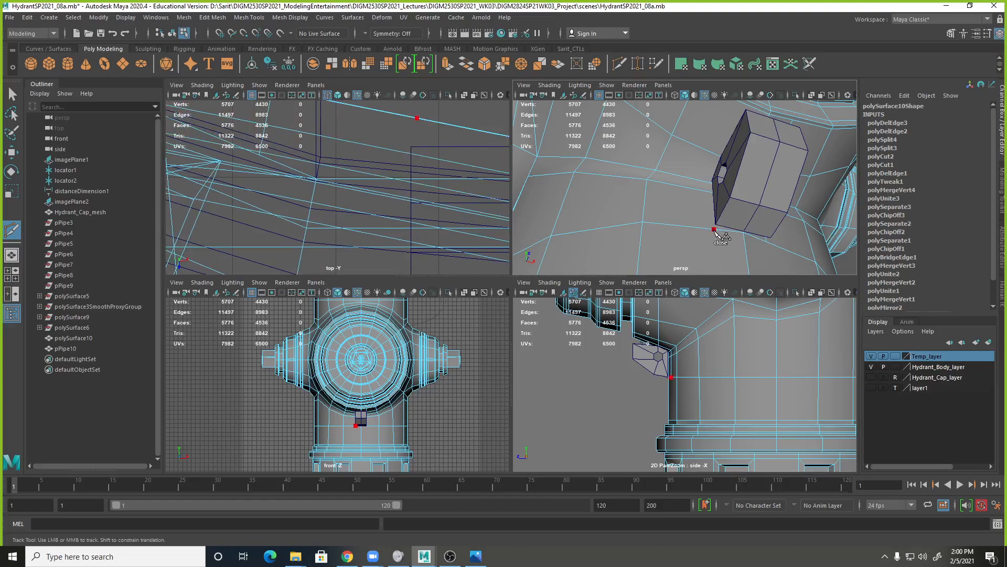
left_click(714, 230)
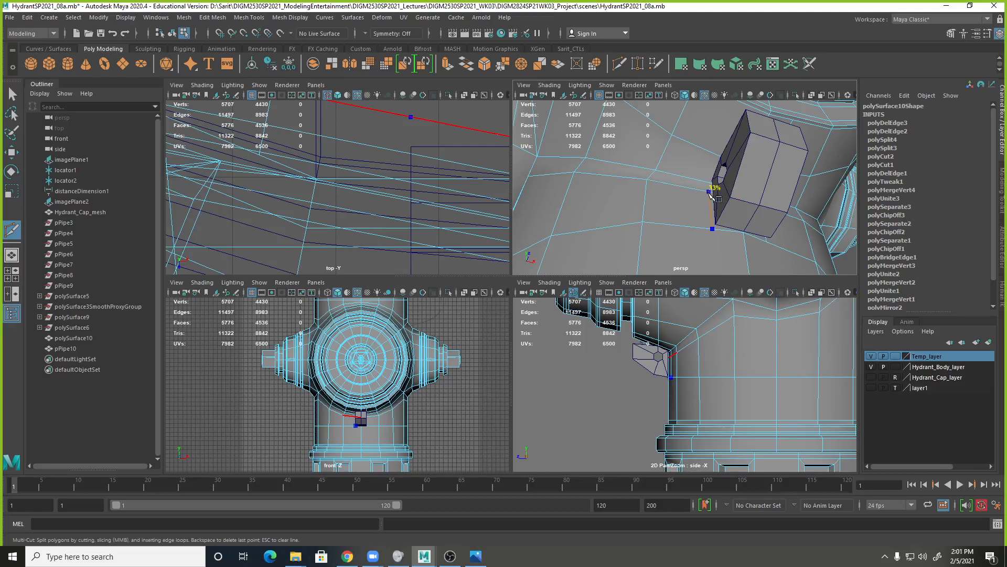
left_click(711, 192)
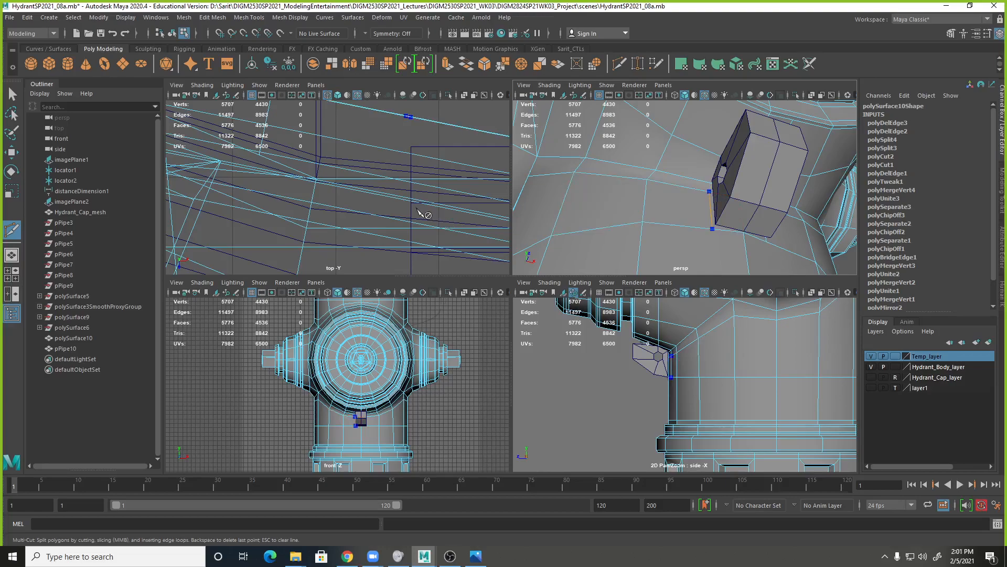
right_click_drag(422, 214, 365, 202, "alt")
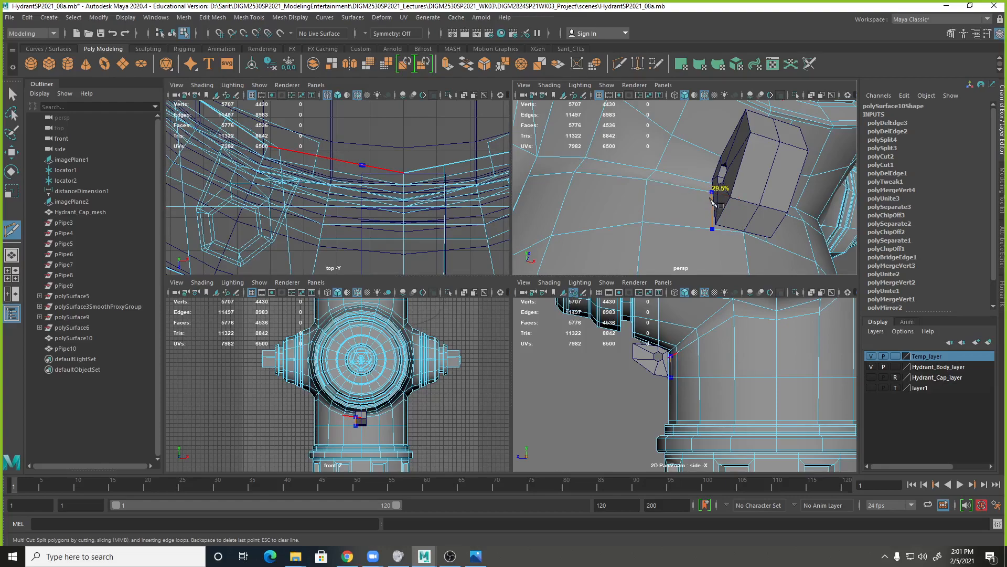
left_click(711, 194)
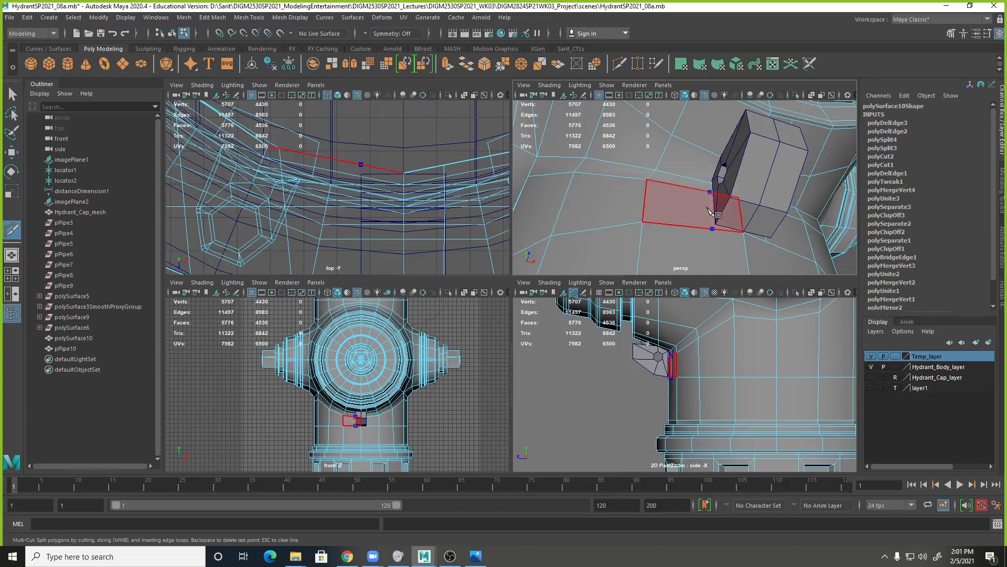
left_click(722, 156)
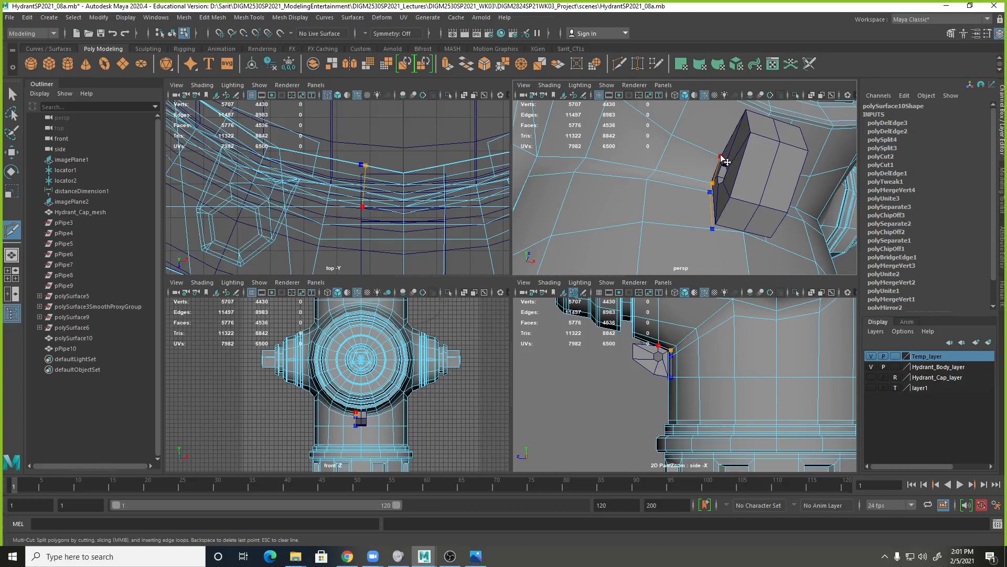
key("BackSpace")
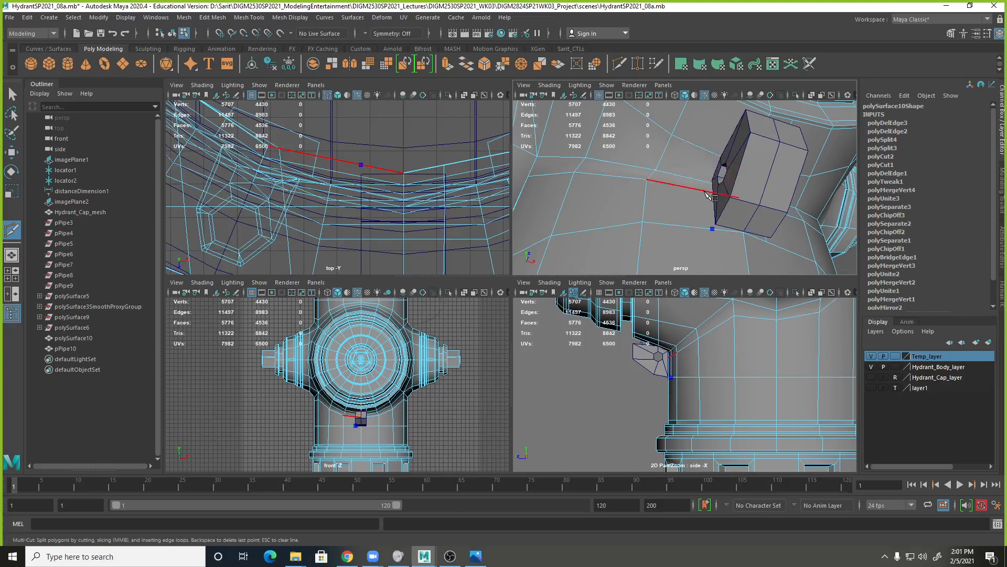
Run the cut path up beside the chain loop through the next three horizontal body edges, keeping it straight in the top view.
left_click(710, 192)
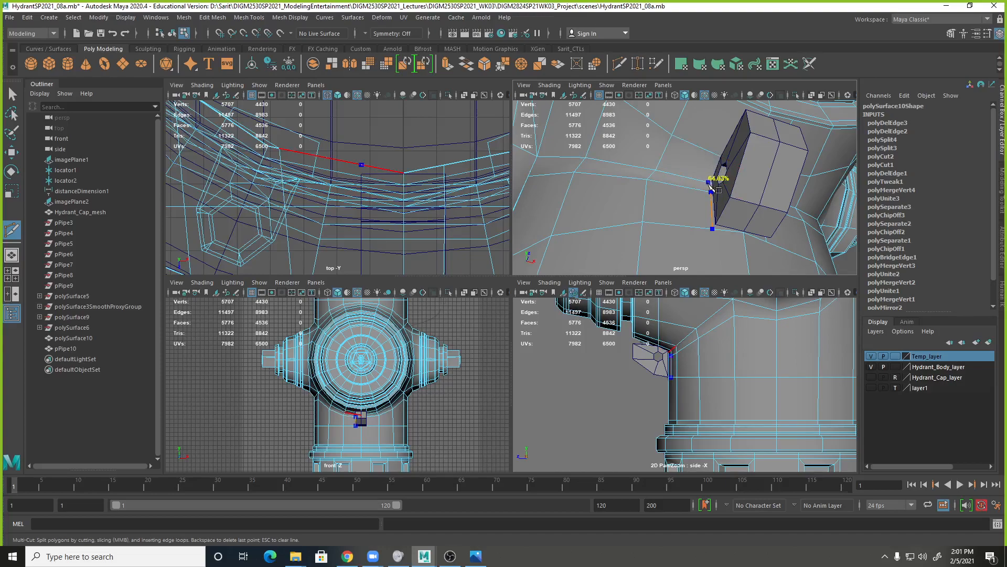
left_click(711, 182)
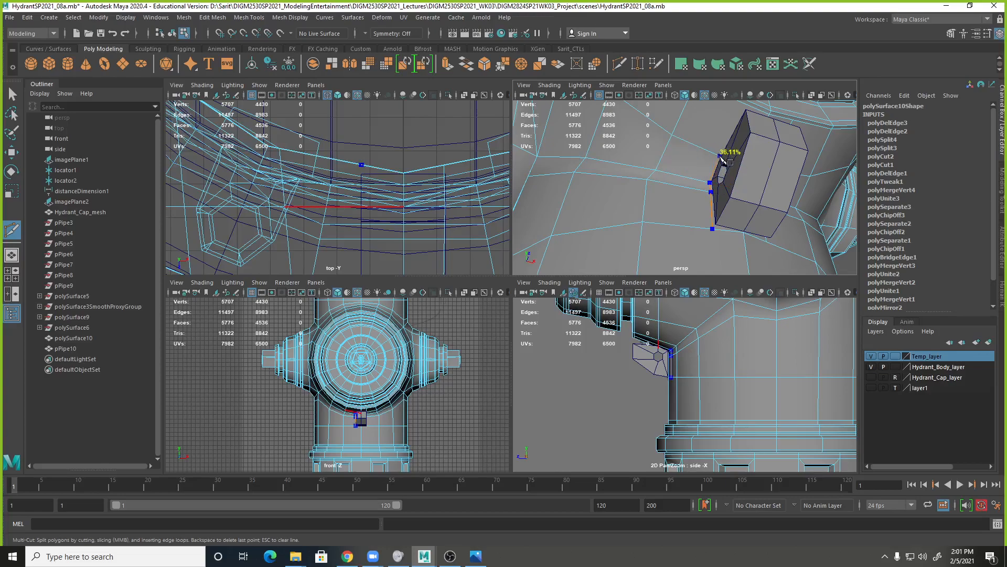
left_click(720, 156)
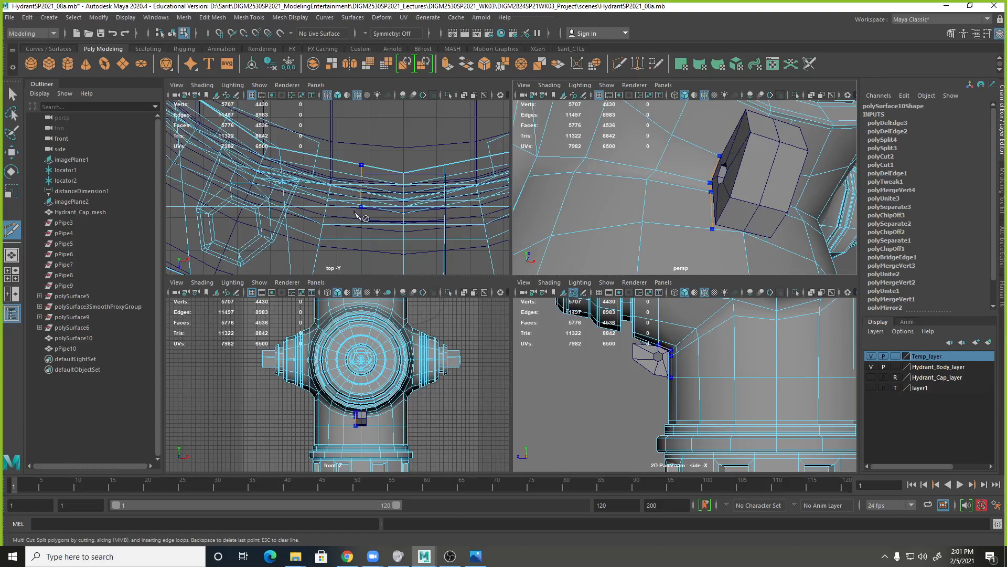
Extend the cut path across the outlet's rim, align its end points with the loop's side and commit the cut.
middle_click_drag(593, 166, 561, 219, "alt")
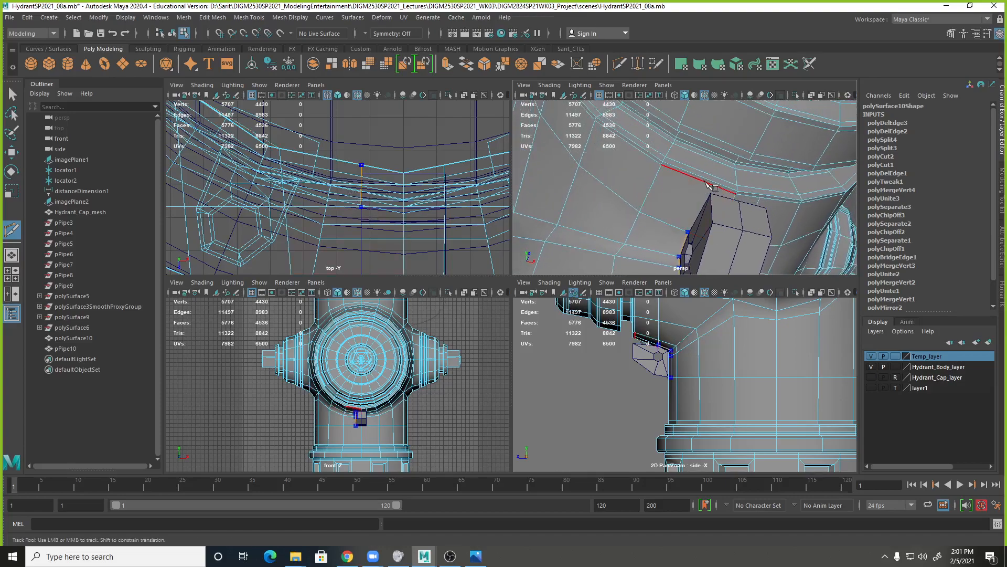
left_click(710, 183)
middle_click_drag(382, 213, 390, 164, "alt")
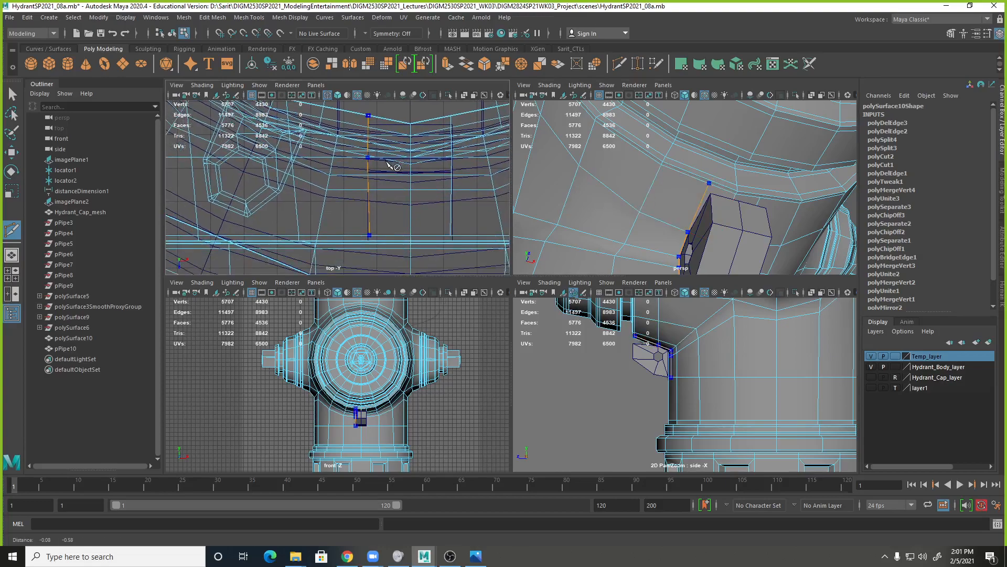
scroll(704, 194, "down", 3)
left_click(701, 193)
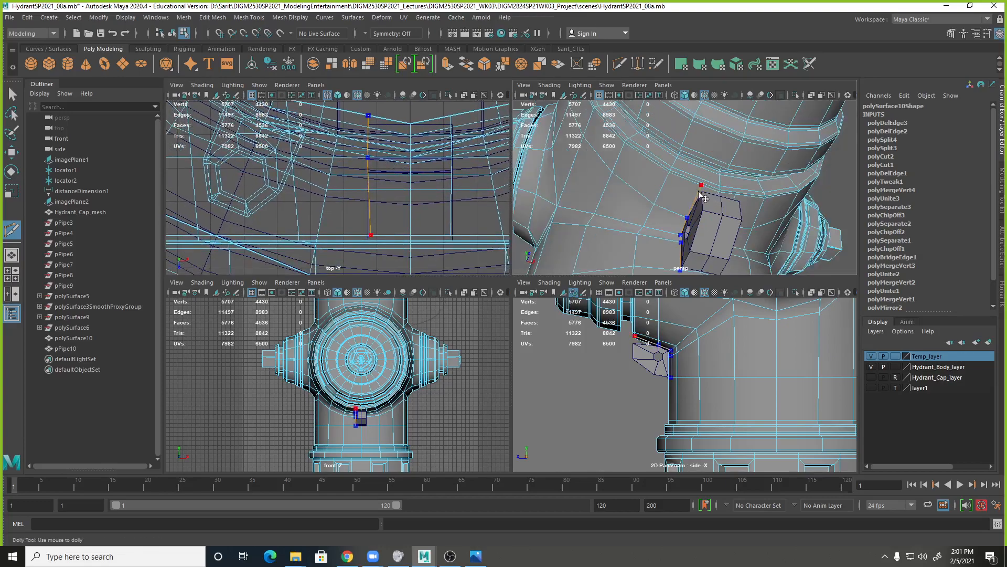
left_click(703, 193)
left_click(702, 194)
left_click(701, 195)
left_click(699, 190)
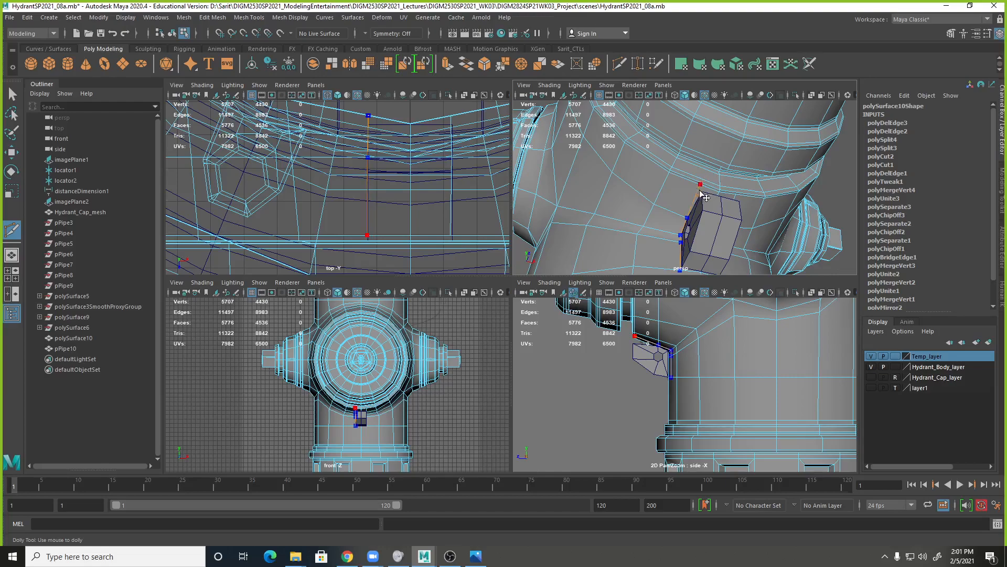
right_click(728, 196)
left_click_drag(739, 269, 772, 274, "alt")
key("q")
Try to select the body faces behind the chain loop, using wireframe display to reach the hidden ones.
left_click_drag(688, 222, 701, 239, "alt")
right_click_drag(748, 229, 748, 253)
left_click(745, 234)
left_click_drag(713, 237, 810, 258, "alt")
left_click(765, 253, "shift")
key("4")
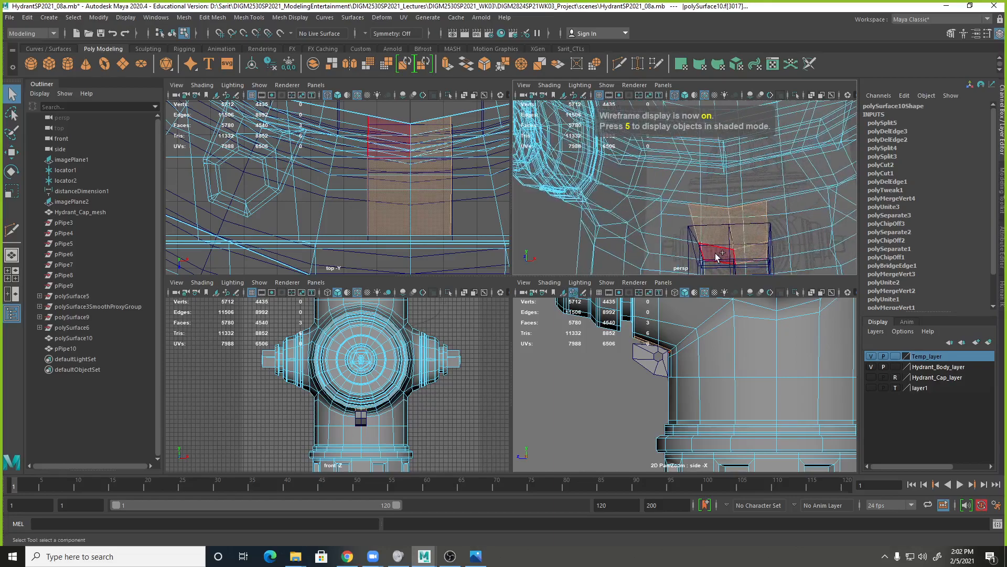
left_click(717, 256, "shift")
Select the chain loop pPipe10, return to shaded display and move the loop forward, clear of the hydrant body.
left_click_drag(717, 263, 761, 184, "alt")
right_click_drag(759, 183, 799, 160)
left_click(762, 184)
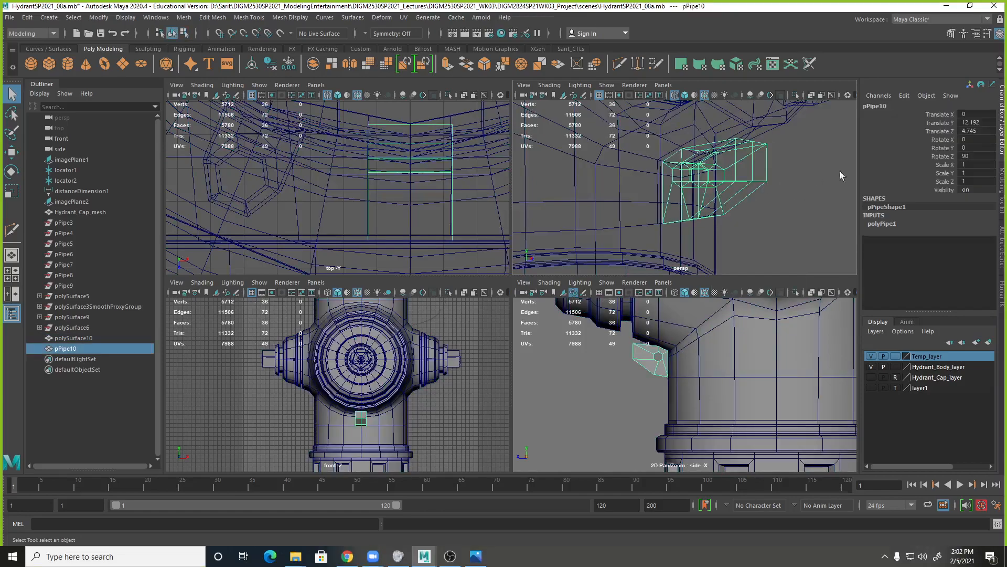
key("5")
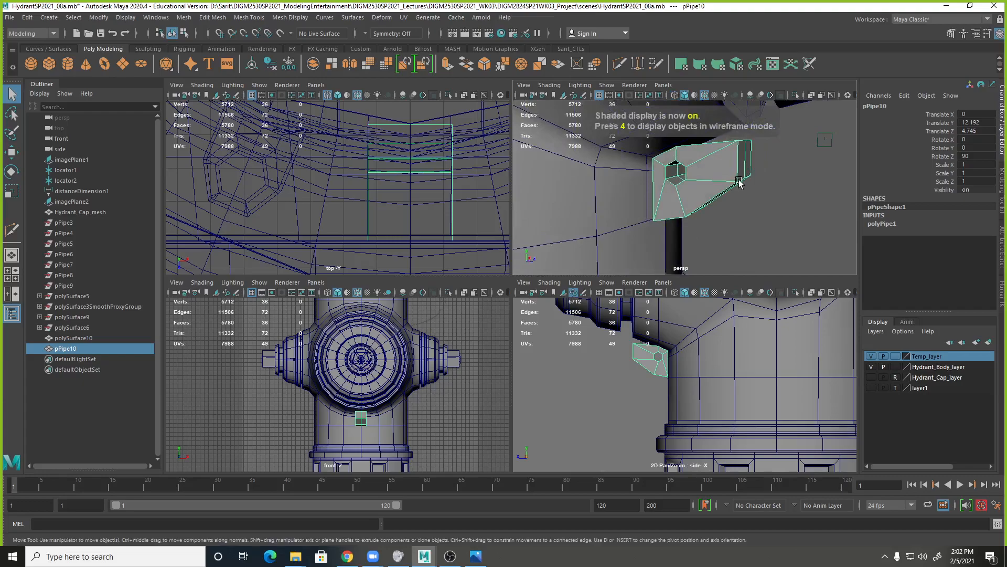
key("w")
left_click_drag(742, 188, 711, 197)
right_click_drag(696, 225, 693, 243)
Select the eight hydrant body faces between the two vertical cuts behind the loop and delete them.
left_click(693, 242)
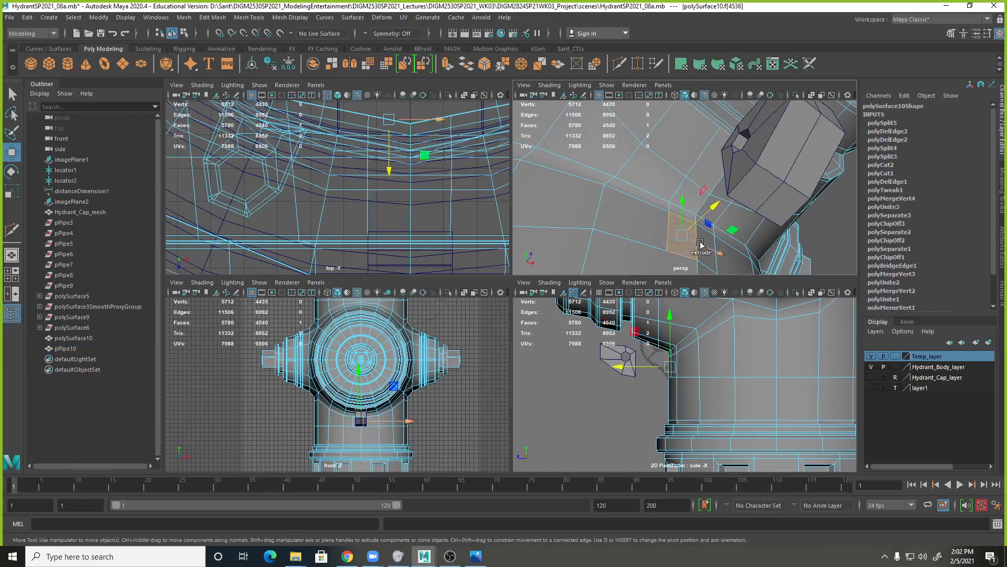
key("q")
left_click(710, 239, "shift")
left_click(701, 222, "shift")
left_click(691, 216, "shift")
left_click(692, 201, "shift")
left_click(706, 184, "shift")
left_click(722, 196, "shift")
left_click(718, 206, "shift")
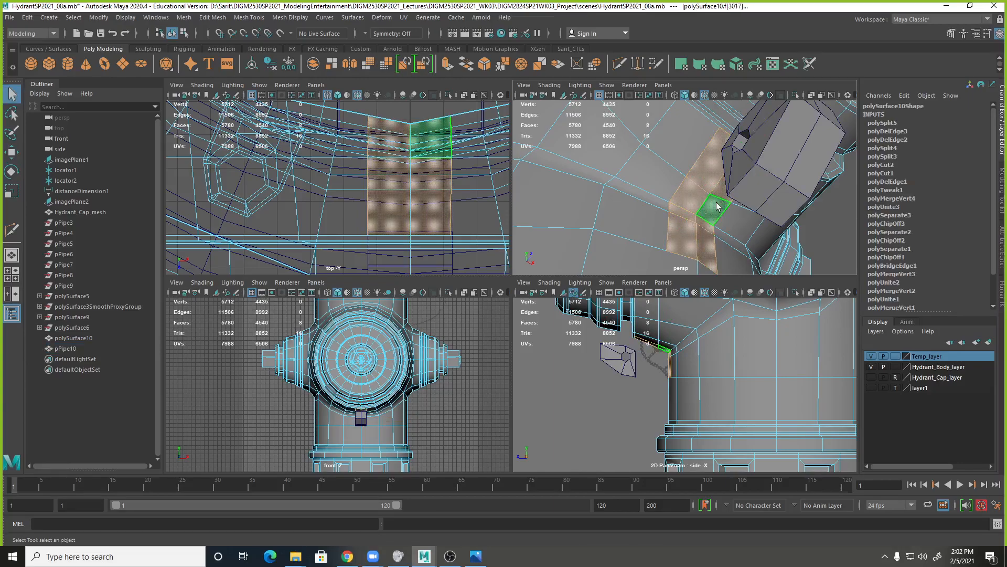
key("Delete")
left_click_drag(716, 206, 572, 284, "alt")
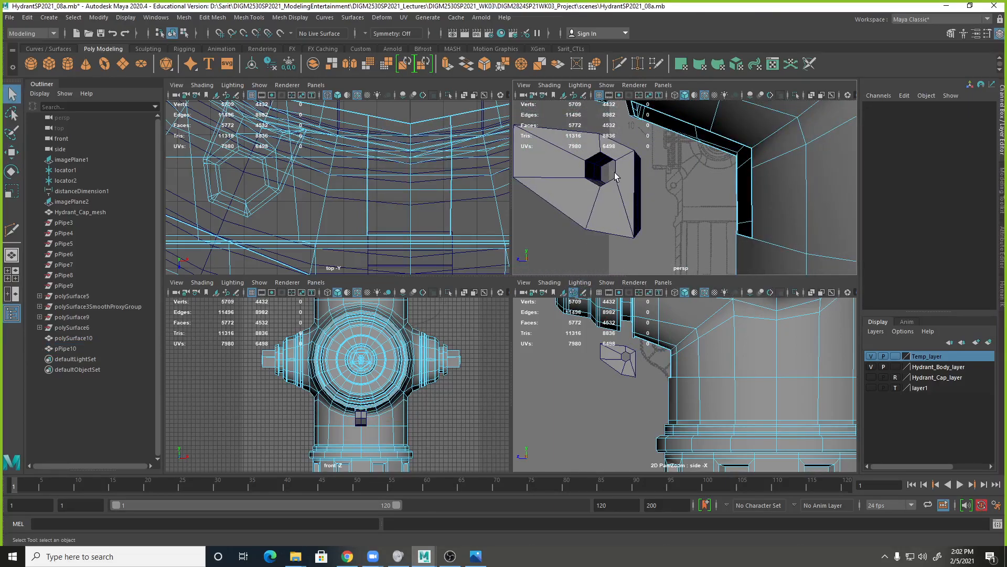
Delete the six faces of the chain loop pPipe10 that face the hydrant body.
left_click(623, 175)
mouse_move(623, 175)
left_mouse_down("alt")
mouse_move(615, 198)
mouse_move(618, 190)
left_mouse_up("alt")
right_click_drag(618, 189, 617, 217)
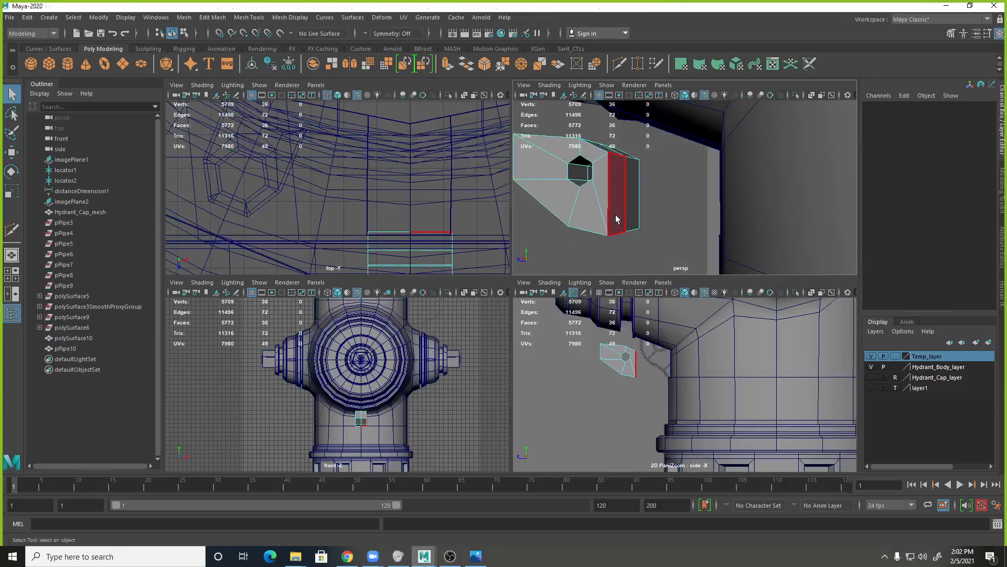
left_click(617, 217)
left_click(635, 209, "shift")
mouse_move(636, 209)
left_mouse_down("alt")
mouse_move(616, 195)
mouse_move(636, 198)
left_mouse_up("alt")
left_click(615, 185, "shift")
left_click(614, 160, "shift")
left_click(597, 156, "shift")
left_click(590, 163, "shift")
key("Delete")
Move the chain loop back toward the hydrant so it sits in the body opening below the outlet.
left_click_drag(655, 219, 752, 240, "alt")
right_click_drag(755, 186, 790, 172)
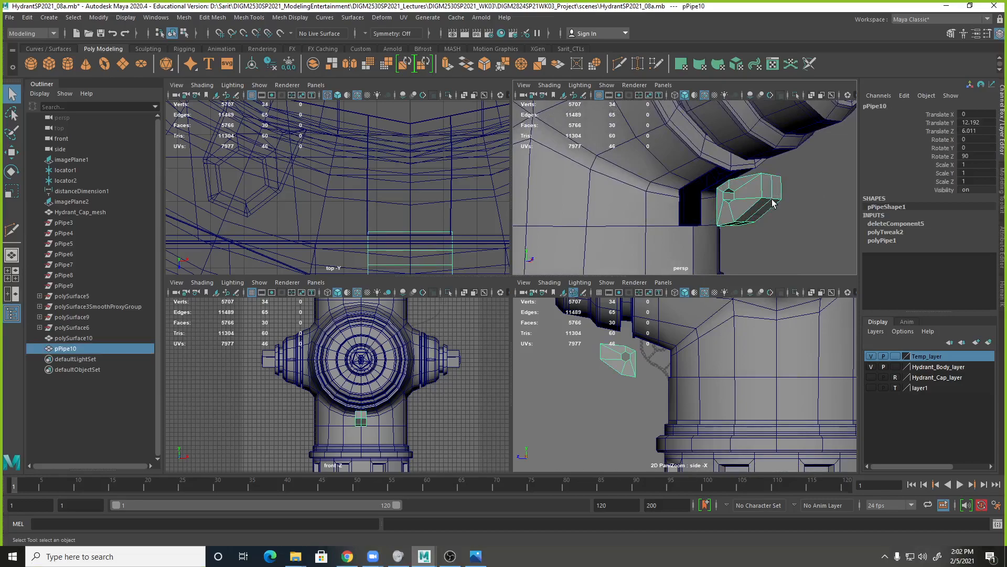
key("w")
left_click_drag(787, 203, 733, 152)
left_click_drag(729, 189, 745, 206, "alt")
right_click_drag(745, 206, 754, 201, "alt")
left_click_drag(742, 188, 785, 220)
Try to raise the chain loop's two upper front vertices to meet the outlet's rim.
right_click_drag(737, 156, 747, 152)
left_click(768, 158)
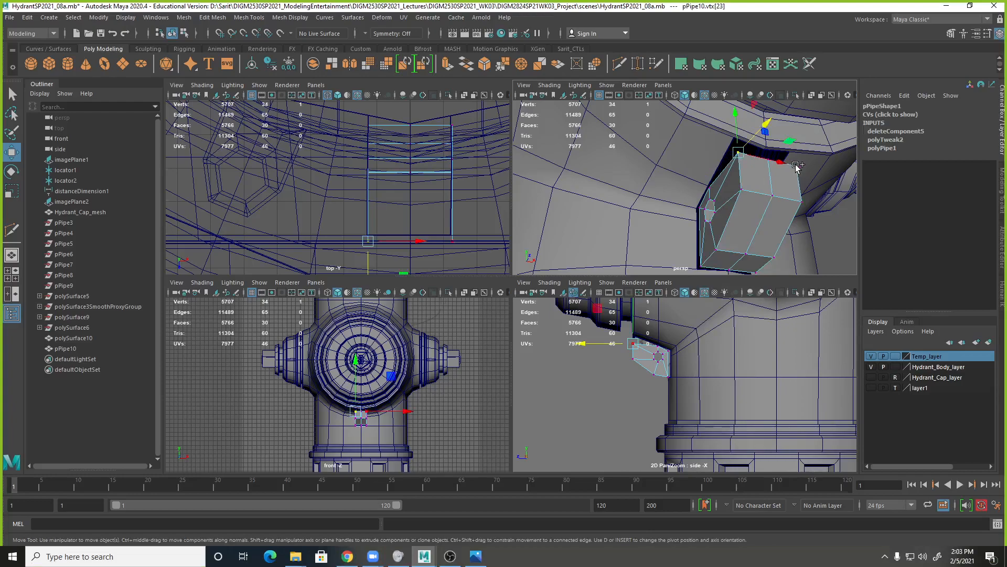
left_click_drag(767, 142, 826, 160)
scroll(818, 159, "up", 5)
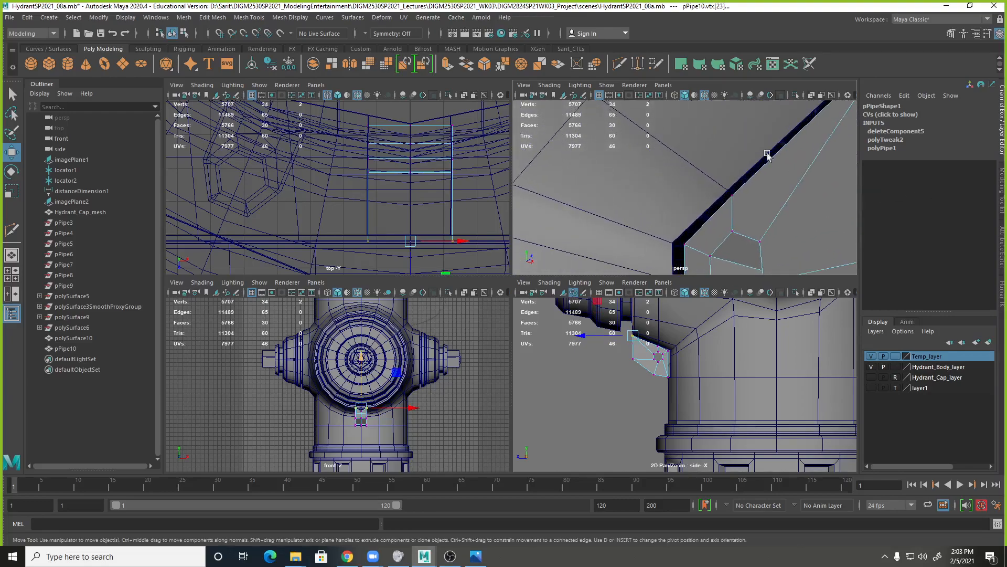
middle_click_drag(778, 159, 670, 243, "alt")
left_click_drag(670, 244, 705, 196, "alt")
middle_click_drag(765, 185, 771, 196)
scroll(745, 202, "up", 1)
left_click_drag(746, 203, 748, 168, "alt")
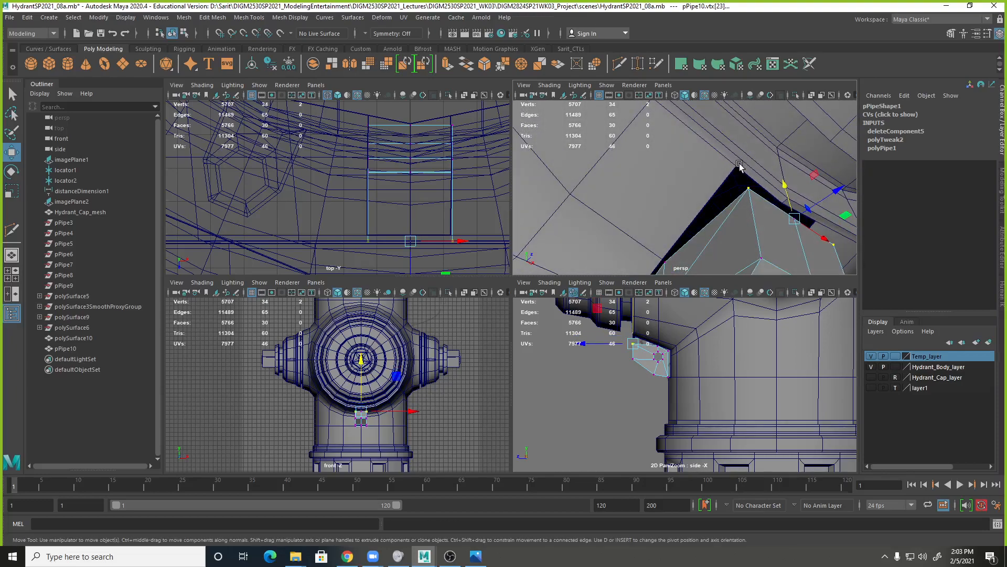
Cut an edge on the hydrant body from one upper corner of the opening to the outlet's rim edge with Multi-Cut.
right_click(739, 165)
right_click(741, 165, "shift")
left_click(702, 166)
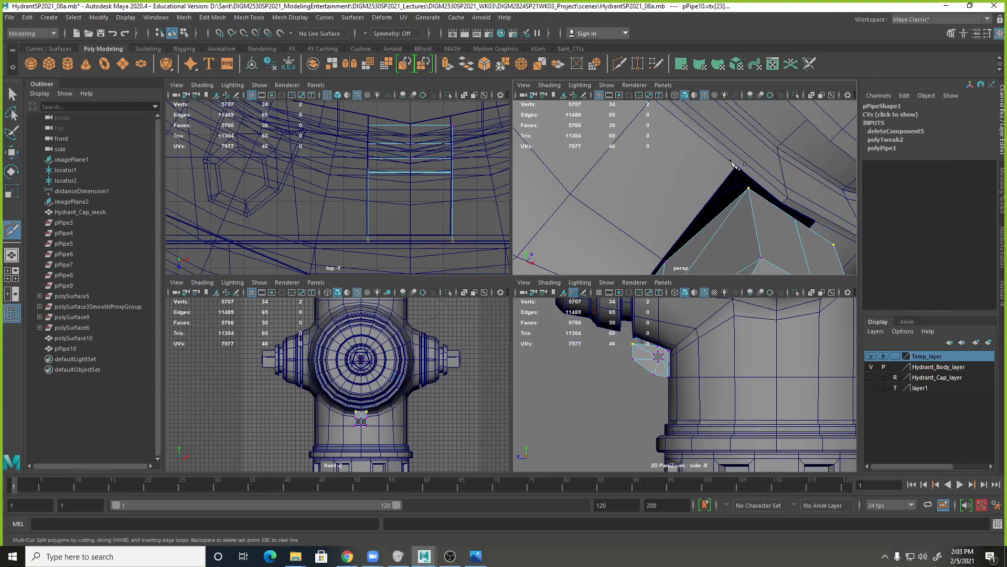
key("q")
left_click(723, 162)
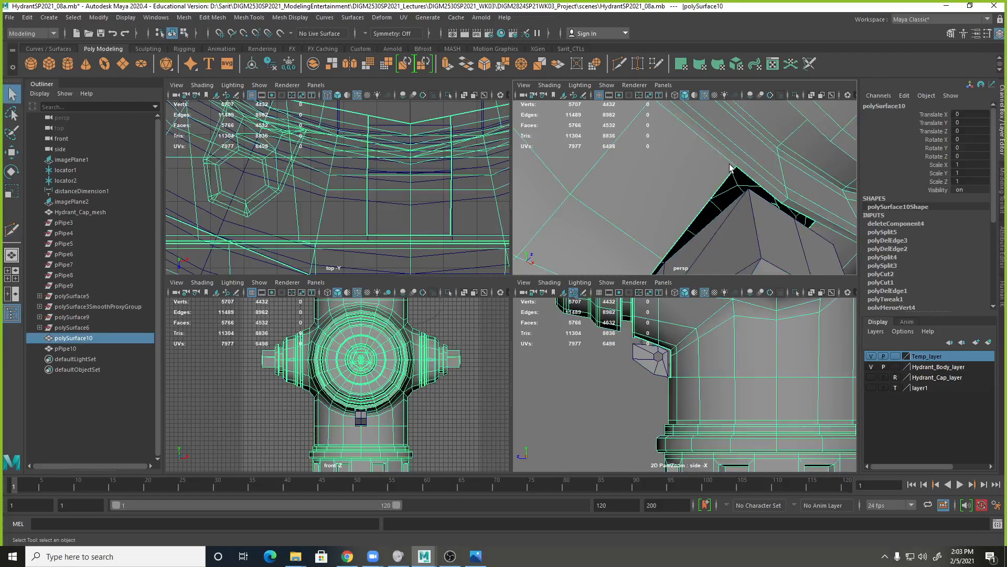
left_click_drag(733, 160, 694, 153, "alt")
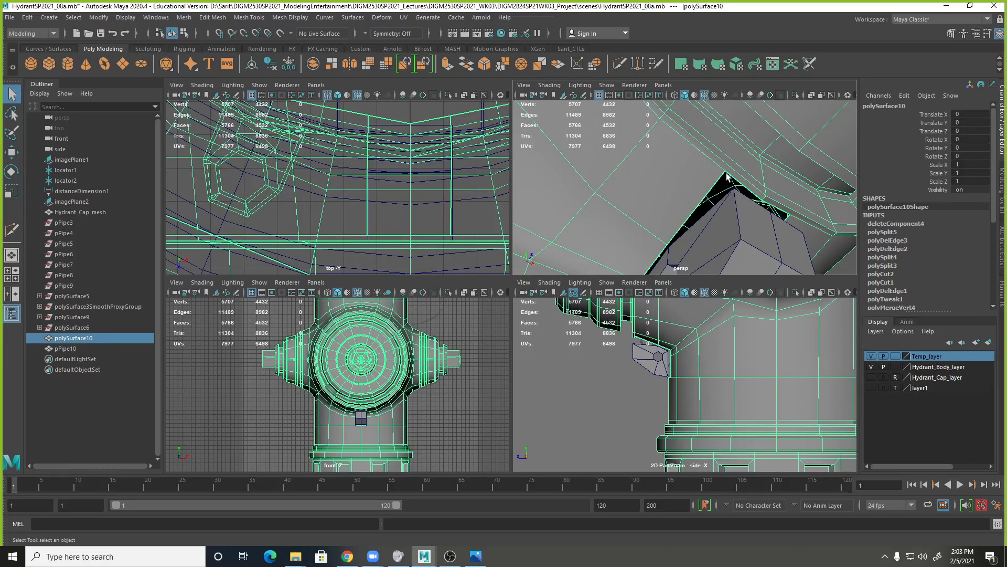
right_click_drag(719, 167, 681, 177, "shift")
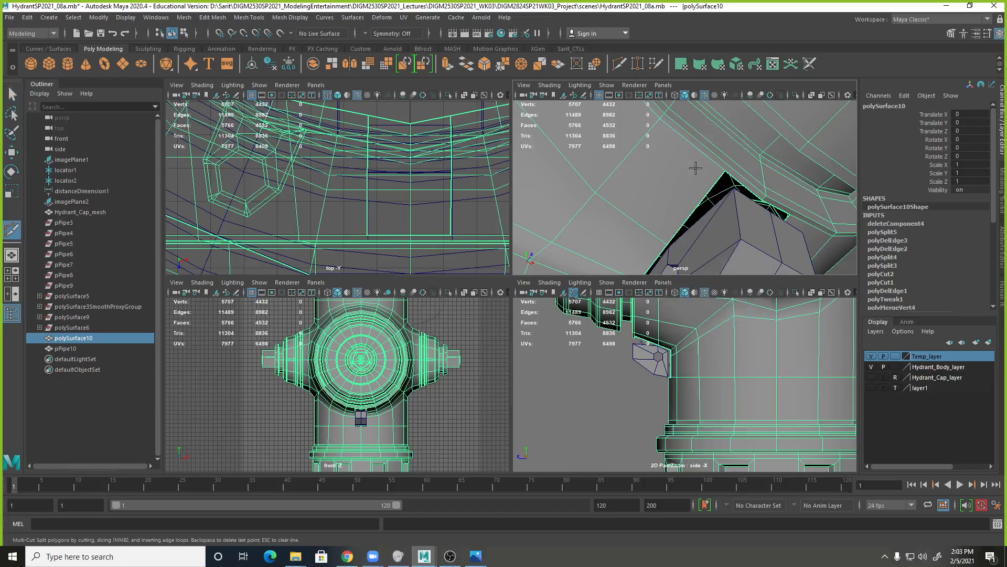
left_click(724, 170)
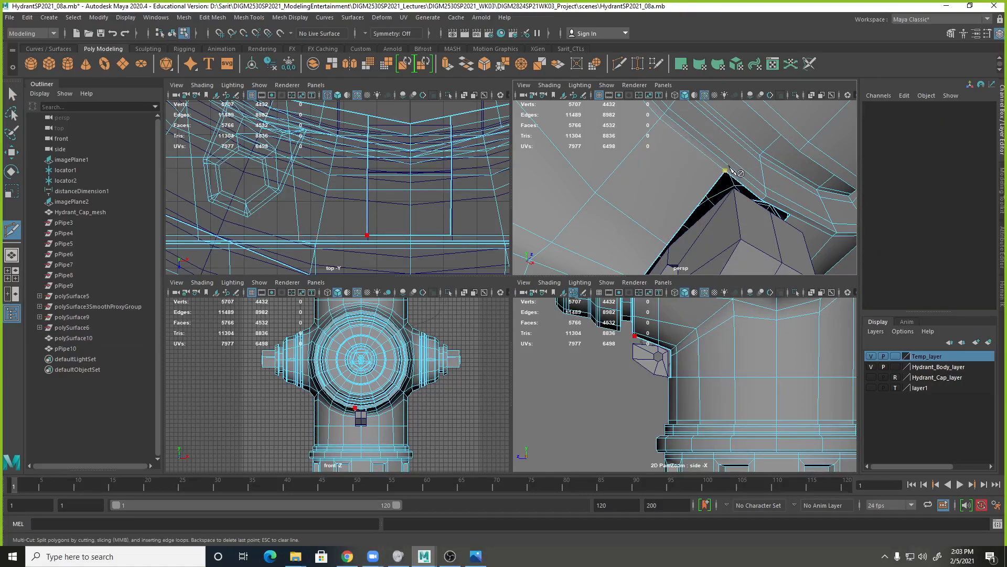
right_click_drag(740, 176, 822, 178, "alt")
middle_click_drag(822, 179, 747, 181, "alt")
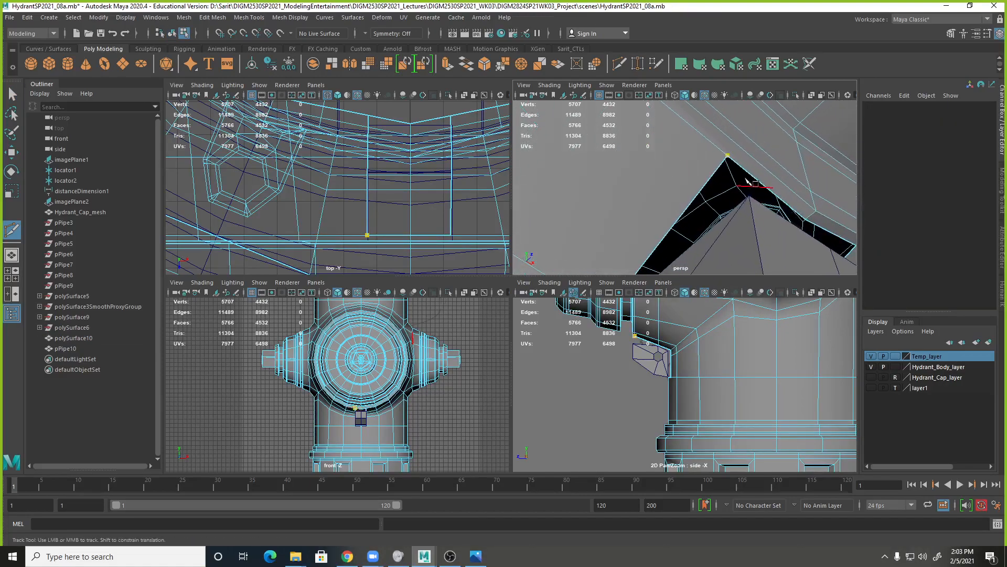
left_click(738, 143)
Cut a matching edge from the opening's opposite upper corner to the outlet's rim edge and commit it.
right_click(780, 203)
left_click_drag(780, 204, 737, 204, "alt")
middle_click_drag(737, 203, 716, 198, "alt")
left_click(746, 212)
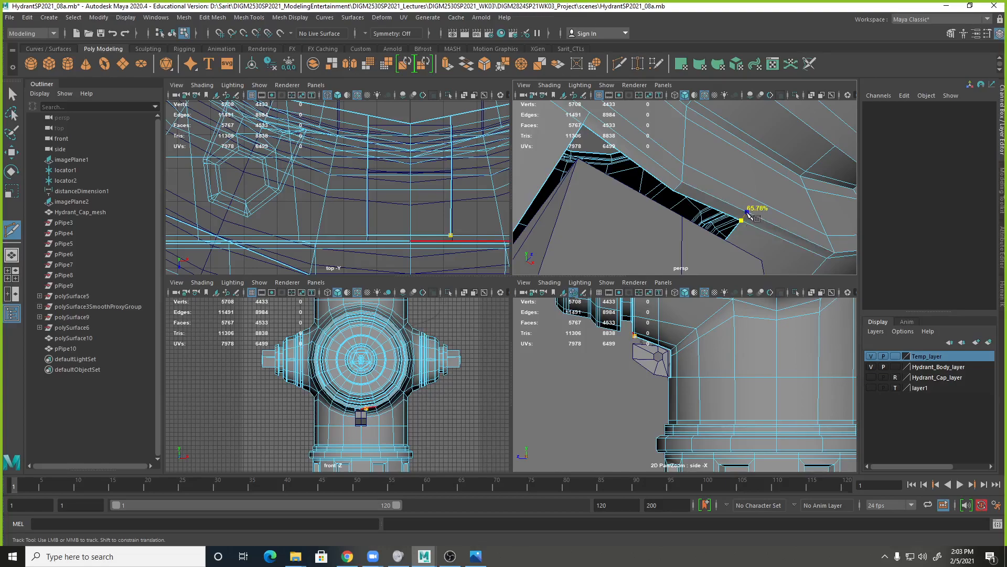
left_click(747, 212)
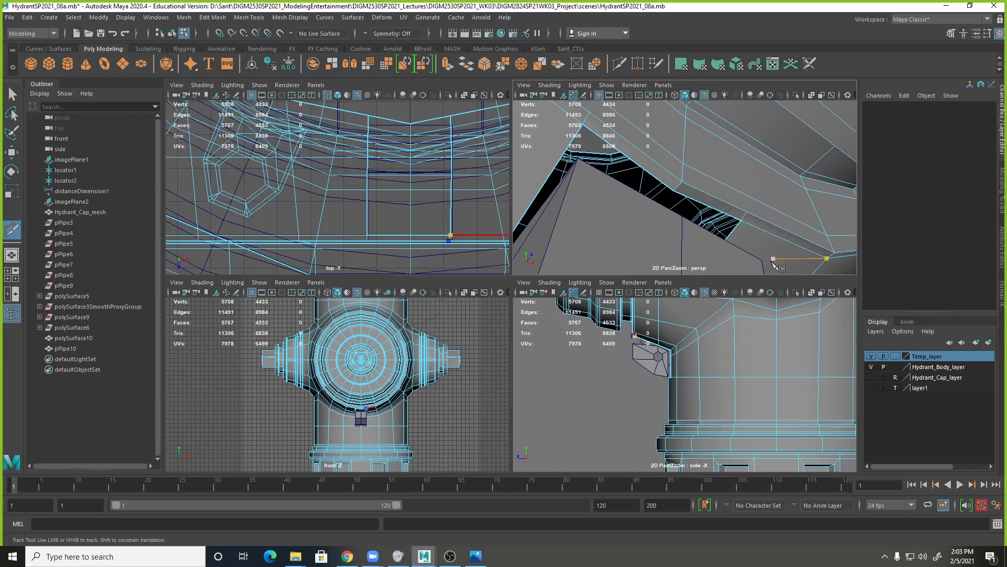
key("q")
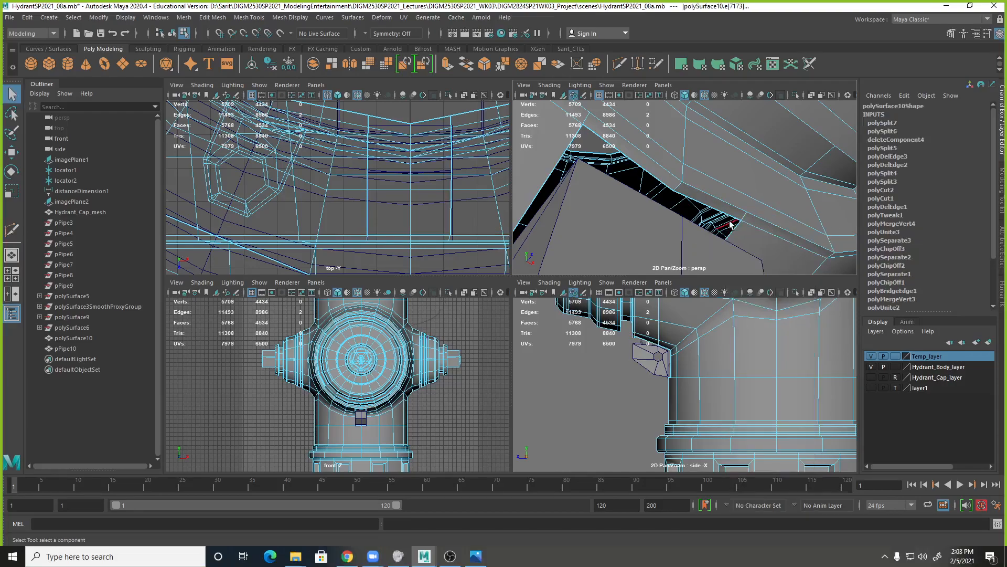
Delete the leftover edges above the opening and the edge loop running beside the outlet's rim, and return the body to object selection.
right_click_drag(729, 212, 729, 240)
left_click(728, 210)
left_click(663, 182, "shift")
key("Delete")
right_click_drag(745, 227, 749, 169)
double_click(755, 227)
right_click_drag(792, 241, 598, 182, "alt")
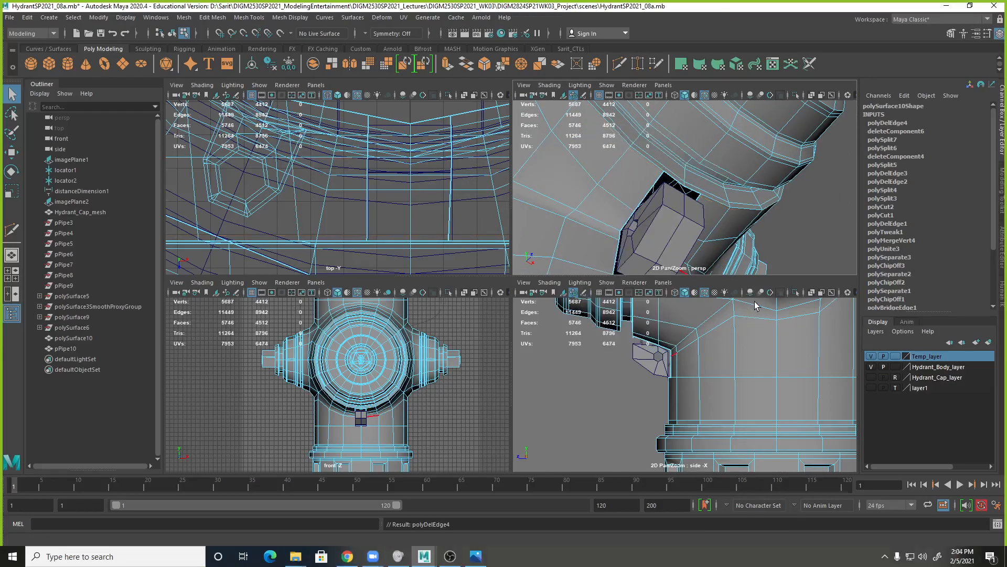
left_click(665, 193)
right_click(668, 197)
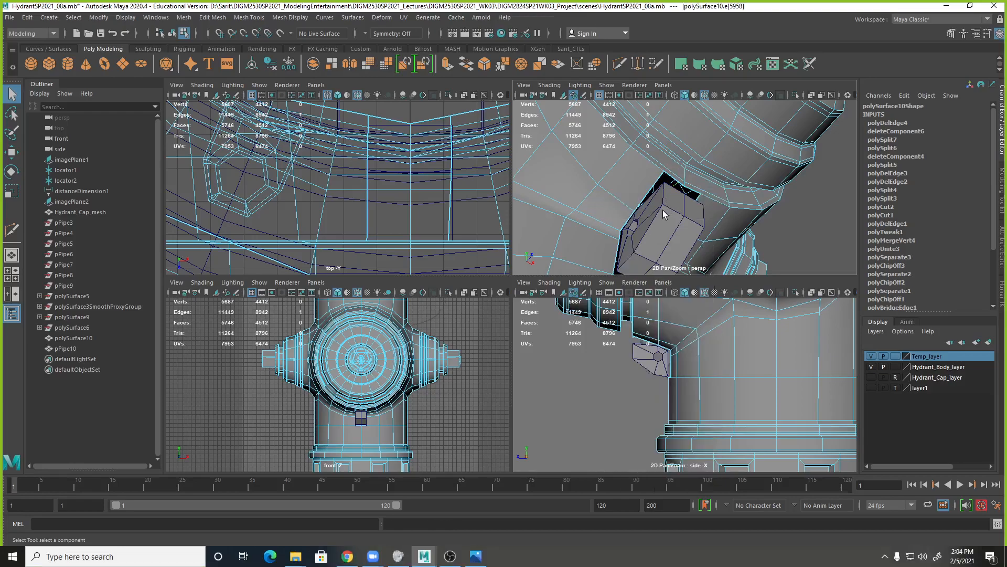
right_click_drag(687, 194, 691, 215)
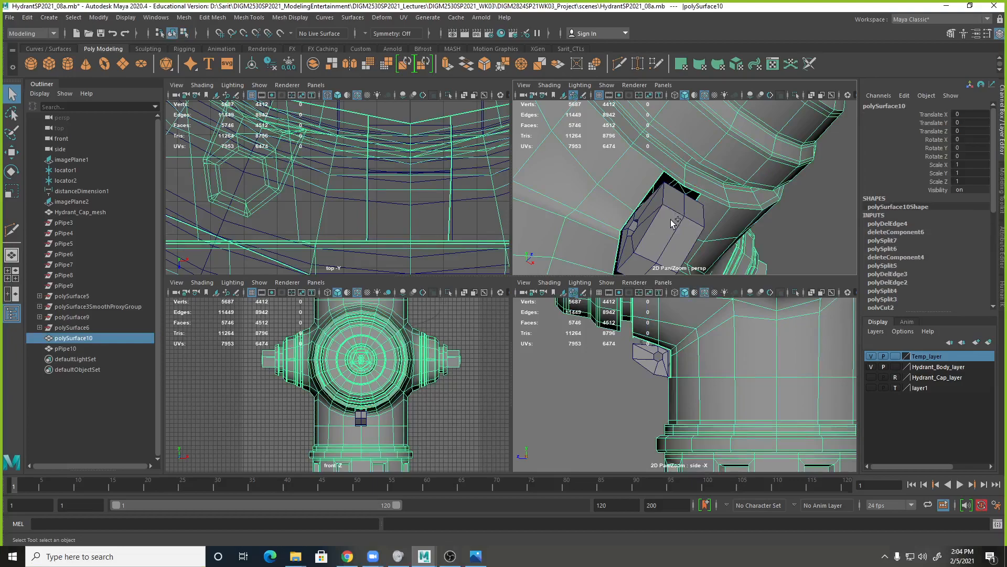
Save the scene as the new version HydrantSP2021_08b.mb, accepting the student version notice.
key("ctrl+s")
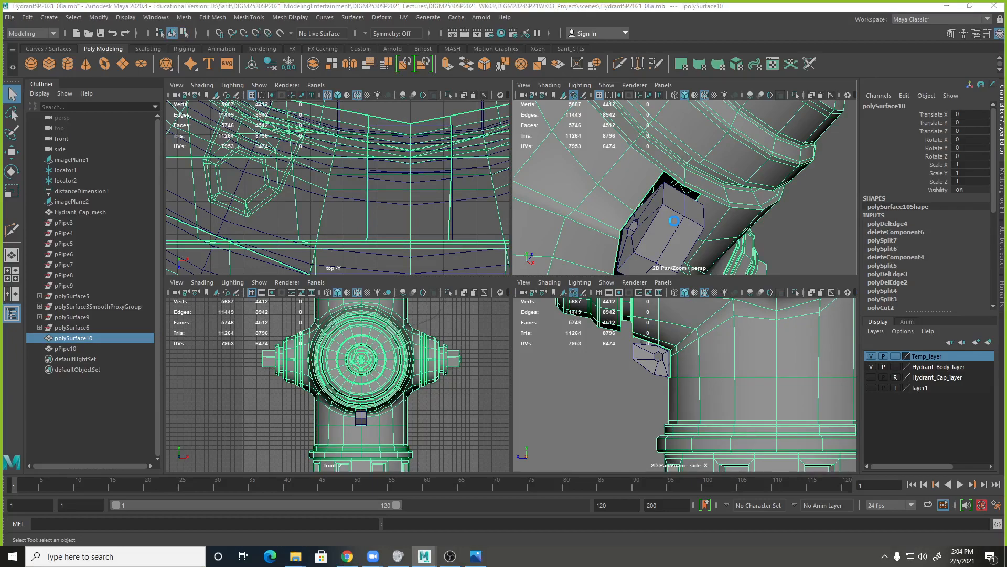
left_click(542, 287)
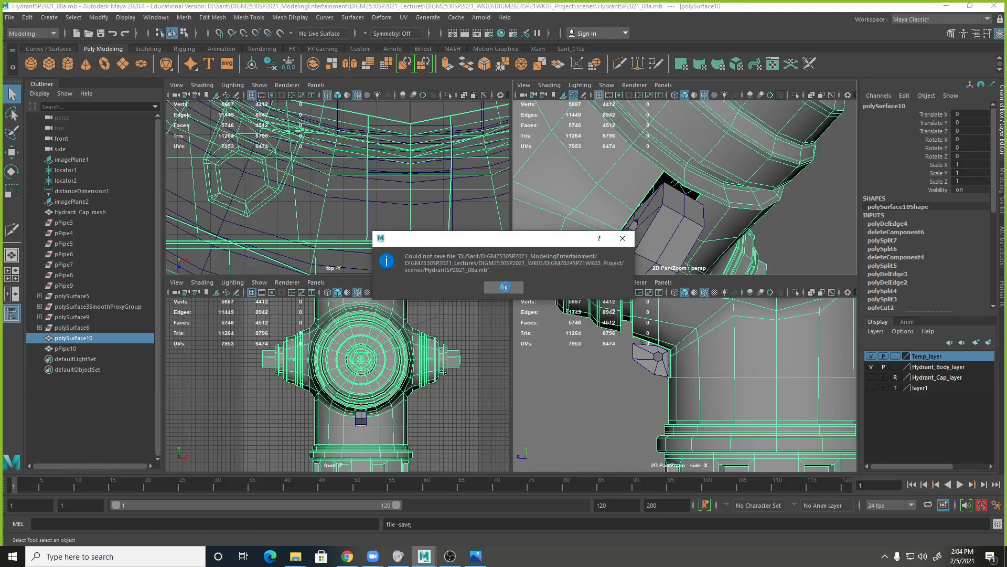
left_click(517, 287)
key("ctrl+shift+s")
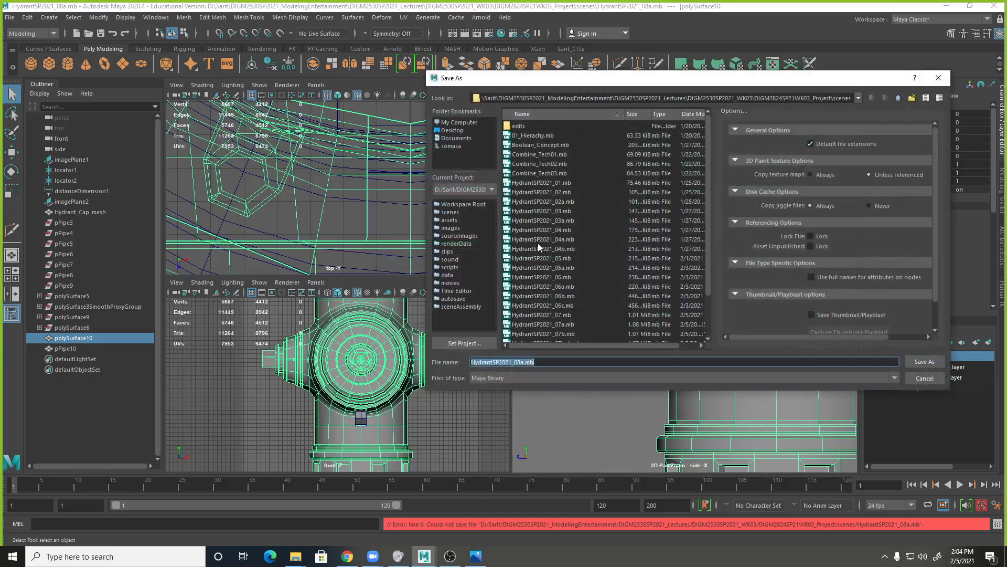
left_click(525, 362)
type("b")
key("Return")
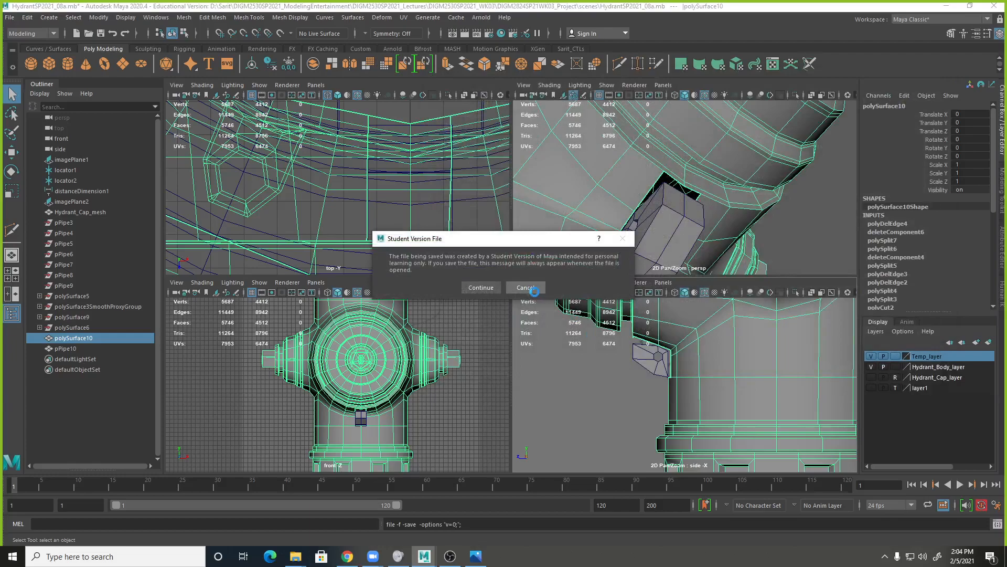
left_click(488, 288)
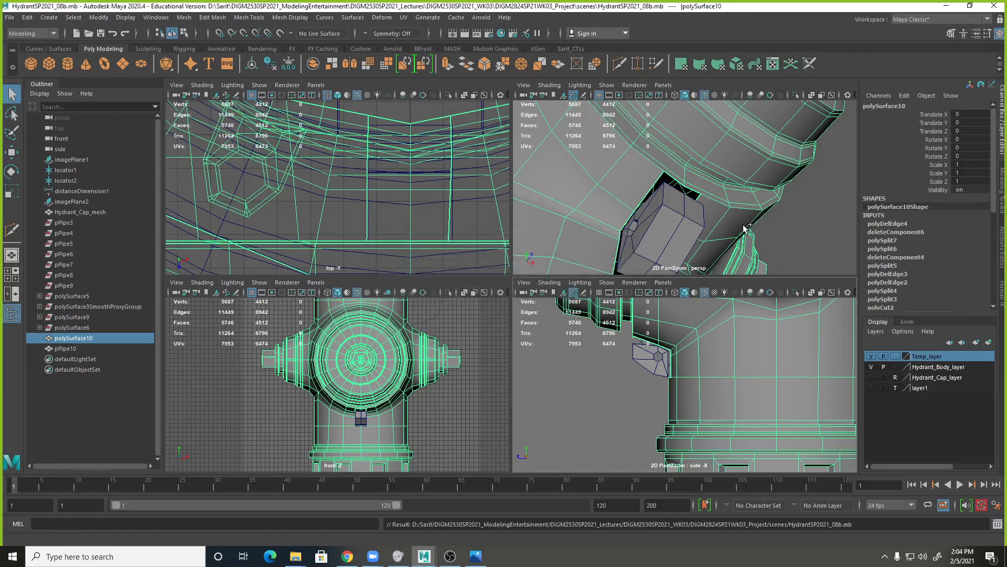
Delete the construction history of the hydrant body polySurface10 and the chain loop pPipe10.
key("alt+shift+d")
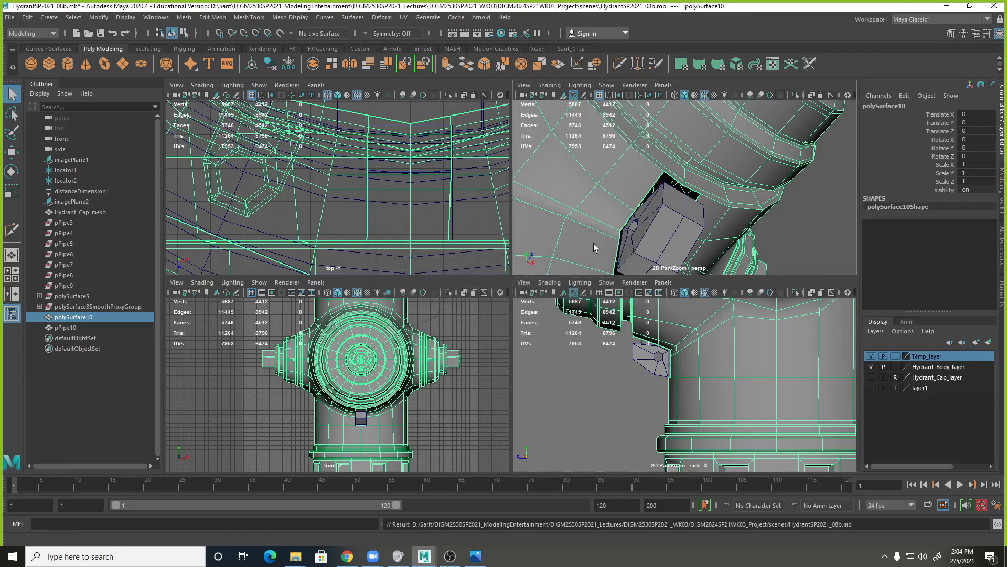
left_click(658, 234)
key("alt+shift+d")
Select the chain loop's two upper front vertices and raise them to the underside of the outlet's rim.
scroll(658, 234, "up", 4)
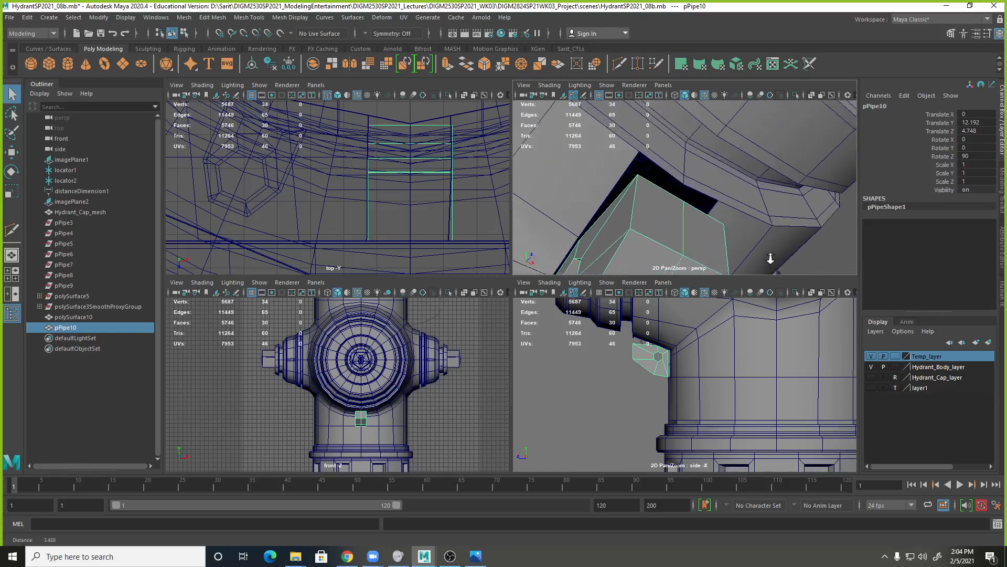
right_click(659, 224)
right_click_drag(660, 225, 610, 221)
left_click(636, 175)
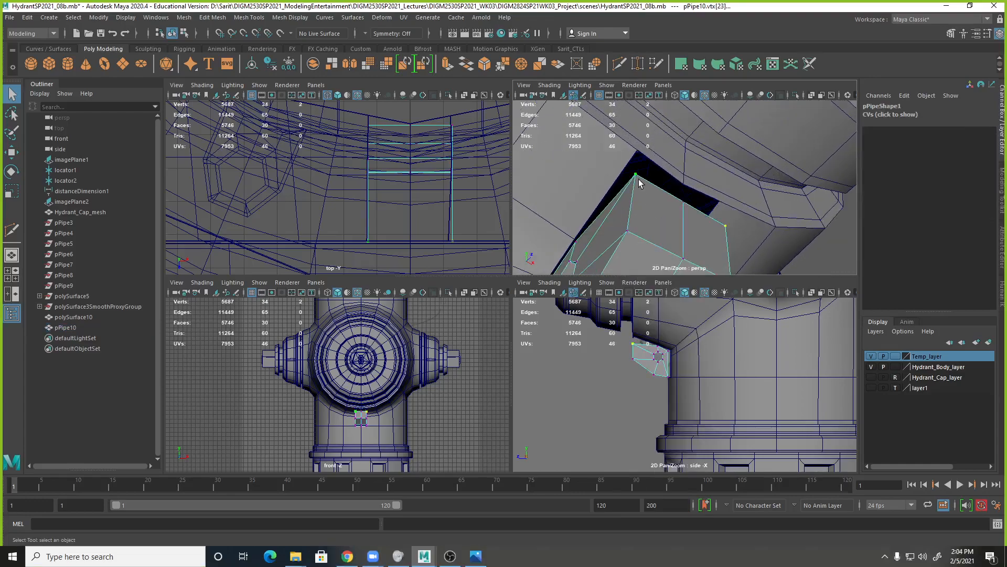
key("w")
left_click_drag(684, 181, 669, 203)
left_click(687, 195)
left_click_drag(687, 169, 689, 148)
right_click_drag(695, 186, 741, 198, "alt")
left_click_drag(742, 197, 722, 196, "alt")
middle_click_drag(707, 195, 753, 212, "alt")
Preview the hydrant body in smooth display around the opening and return it to unsmoothed display.
left_click(653, 165)
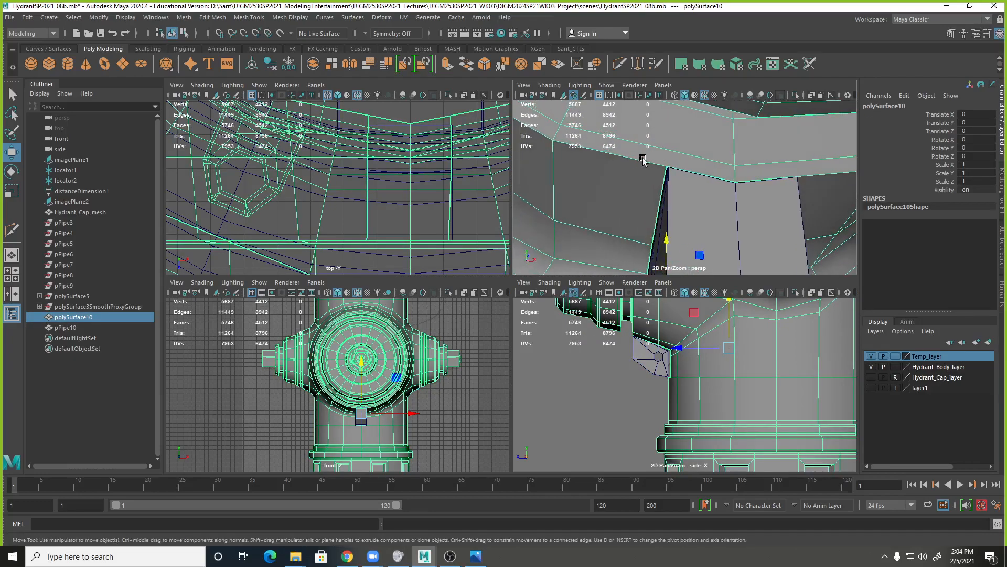
scroll(645, 173, "down", 3)
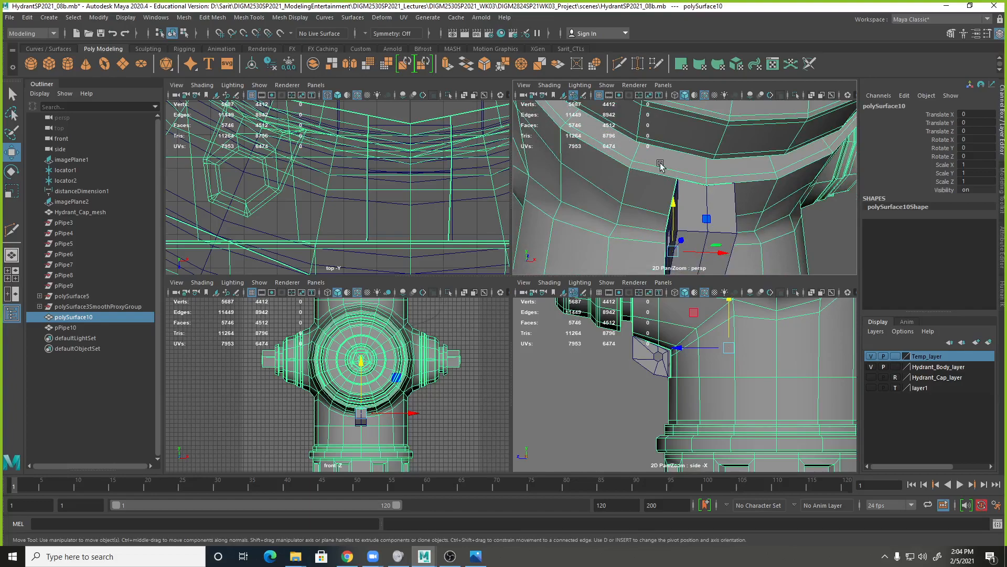
left_click_drag(792, 181, 706, 184, "alt")
key("3")
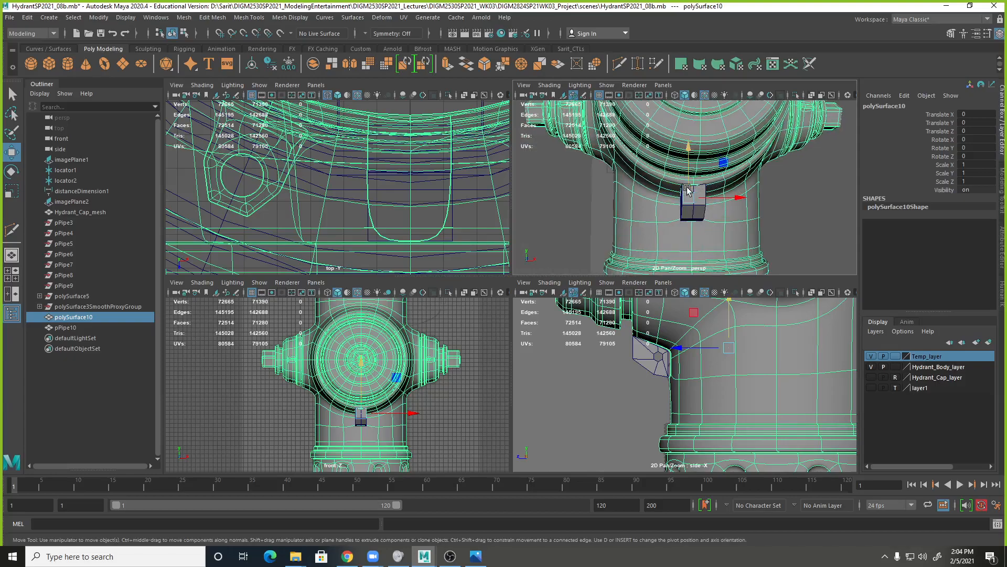
key("1")
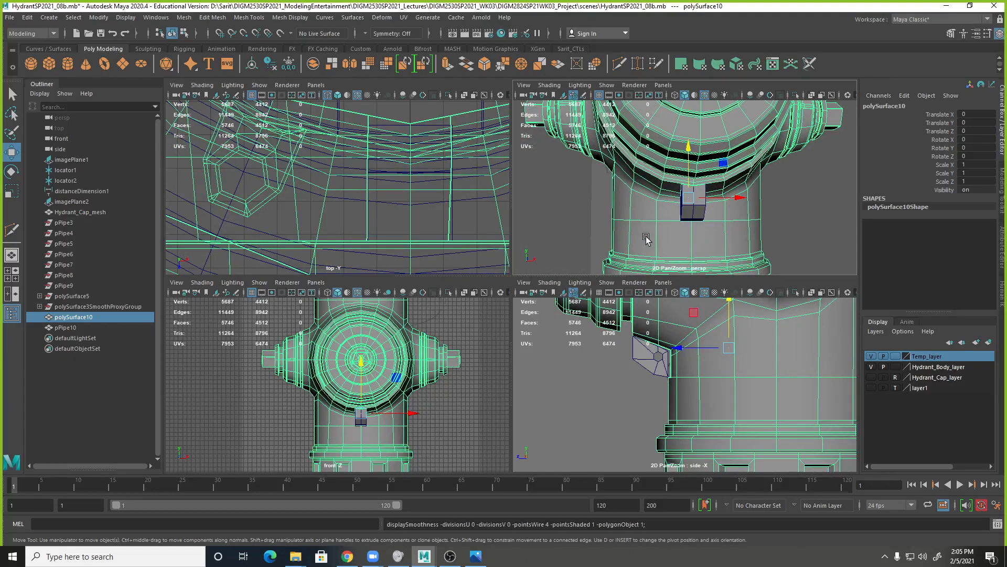
Snap the chain loop's upper middle side vertex onto the adjacent vertex on the edge of the hydrant body opening.
right_click_drag(651, 239, 976, 222, "alt")
left_click_drag(792, 208, 676, 179, "alt")
right_click_drag(641, 177, 583, 174)
left_click(622, 162)
left_click_drag(720, 191, 551, 195, "alt")
left_click_drag(771, 209, 526, 207, "alt")
left_click_drag(608, 197, 706, 223, "alt")
left_click(605, 185)
left_click(703, 214)
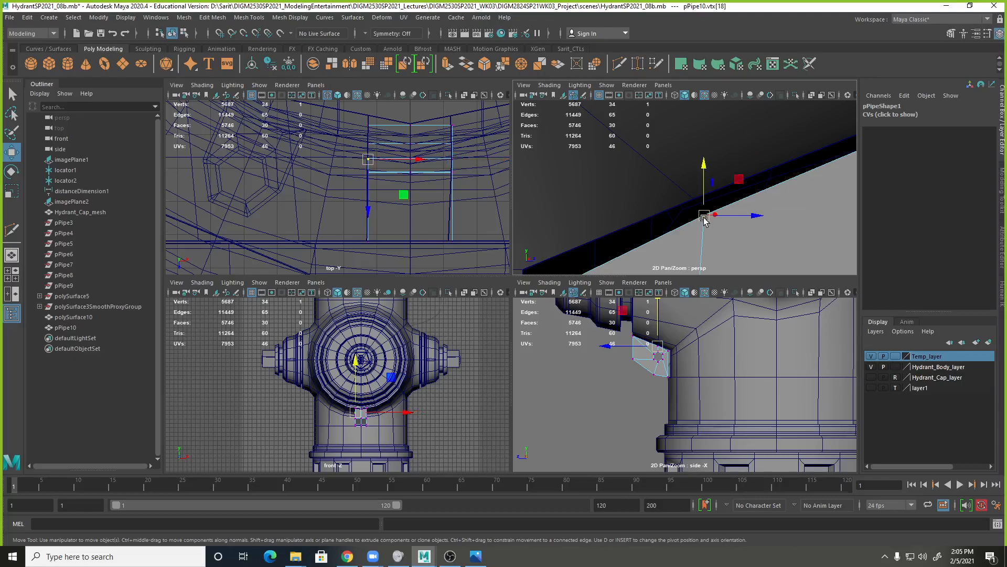
key("v")
left_click_drag(703, 215, 698, 207)
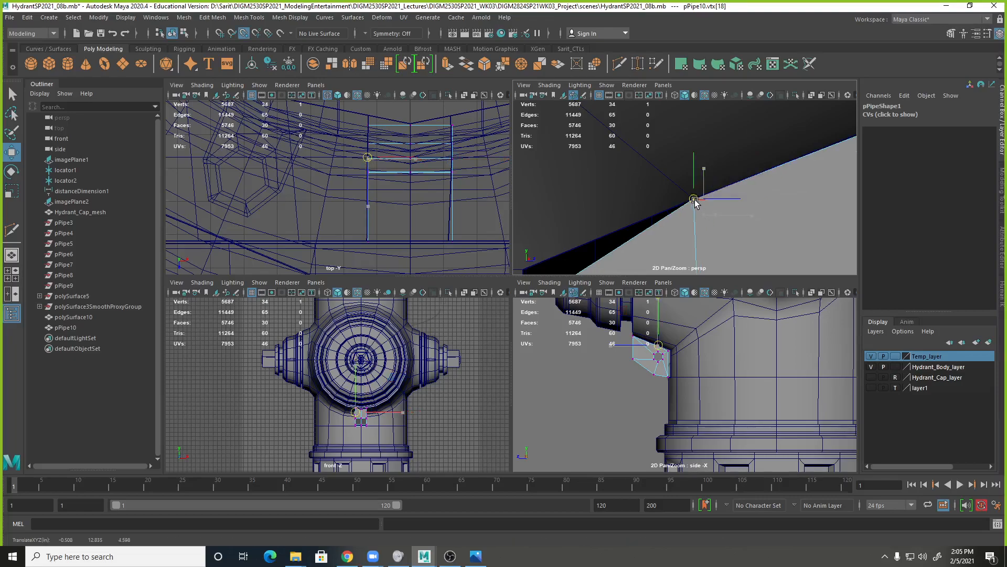
Snap the chain loop's upper rear vertex on the same side to the inner corner of the body opening.
mouse_move(769, 233)
left_mouse_down("alt")
mouse_move(710, 215)
mouse_move(746, 205)
mouse_move(768, 213)
left_mouse_up("alt")
right_click_drag(769, 213, 725, 197, "alt")
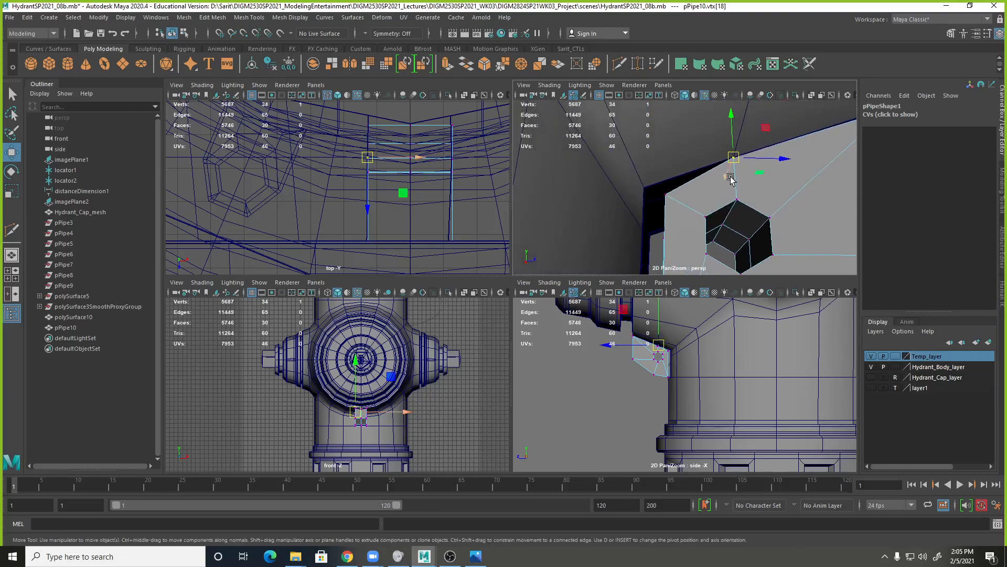
left_click(667, 195)
key("v")
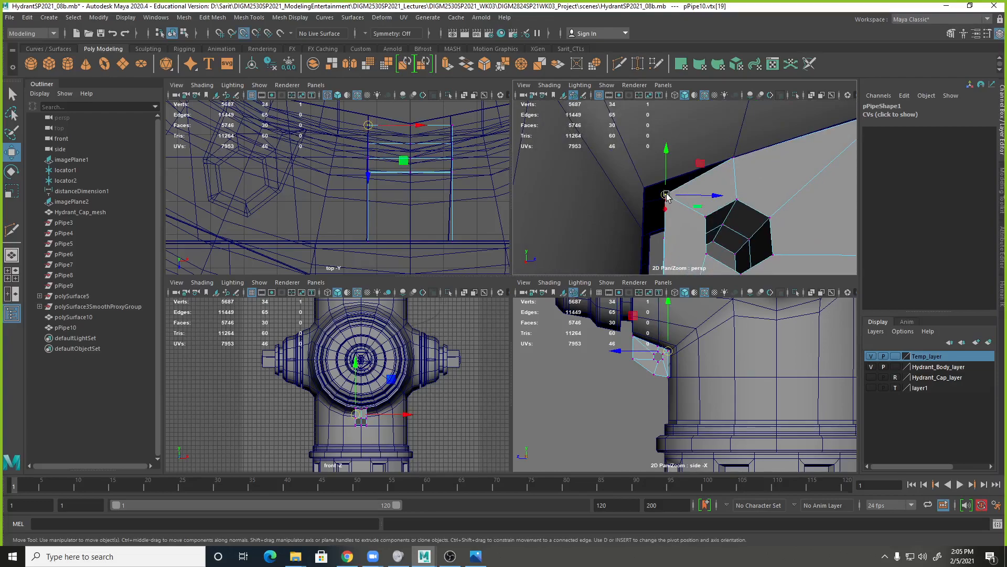
left_click_drag(668, 196, 647, 189)
Snap the next chain loop vertex along the opening onto its adjoining hydrant body vertex.
middle_click_drag(777, 191, 576, 240, "alt")
left_click_drag(638, 184, 737, 227, "alt")
left_click(627, 181)
key("v")
left_click_drag(658, 206, 656, 202)
Align the chain loop's upper front vertex on the opposite side with the body opening's corner at the outlet's rim.
right_click_drag(778, 241, 657, 209, "alt")
left_click_drag(704, 236, 585, 218, "alt")
middle_click_drag(777, 221, 664, 215, "alt")
left_click_drag(664, 216, 778, 247, "alt")
left_click(666, 184)
middle_click_drag(729, 209, 738, 164, "alt")
right_click_drag(738, 163, 587, 156, "alt")
left_click_drag(587, 155, 637, 148, "alt")
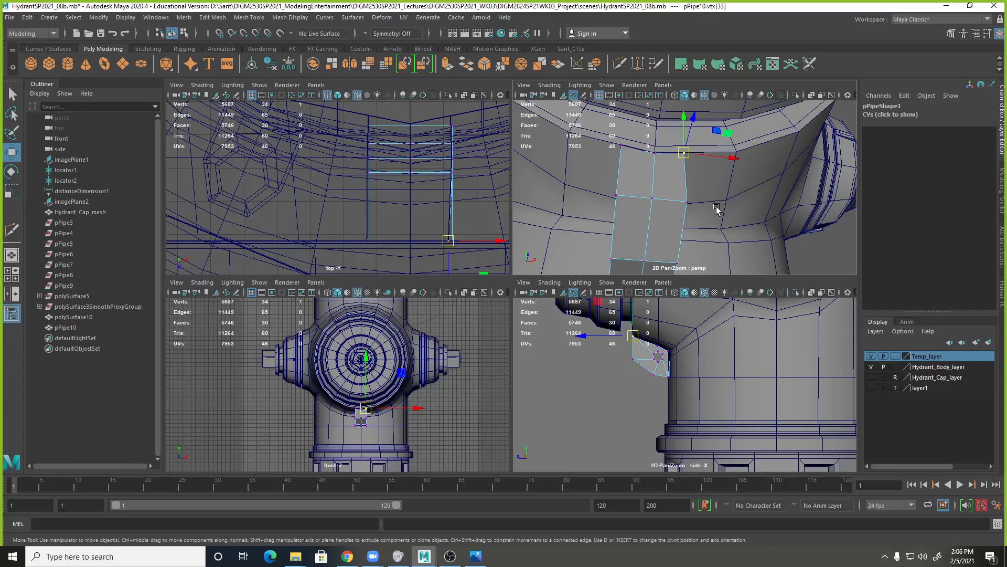
left_click_drag(752, 195, 589, 225, "alt")
right_click_drag(590, 225, 663, 176, "alt")
middle_click_drag(663, 176, 668, 216, "alt")
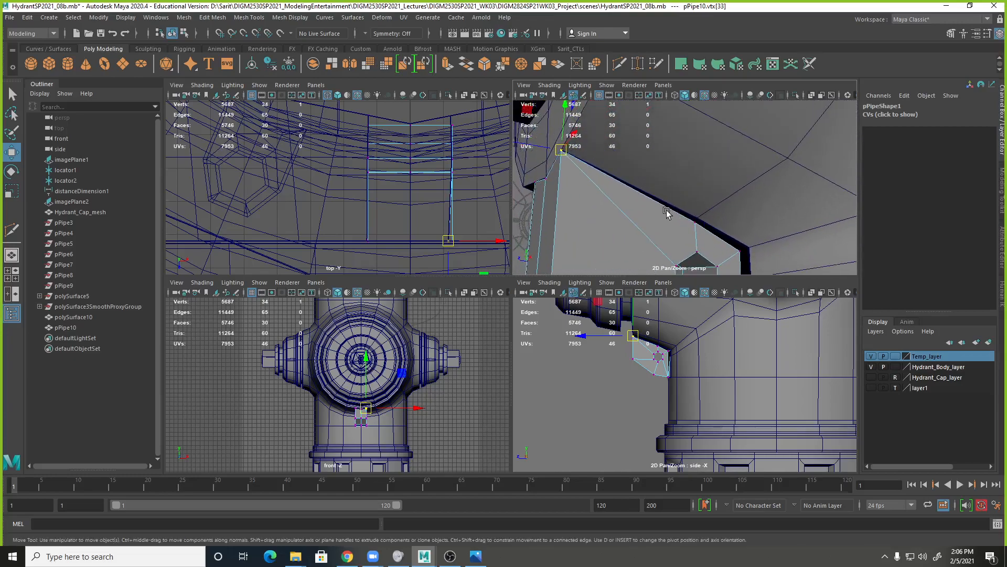
Examine the fit between the chain loop's upper front corner and the hydrant body opening from several angles.
left_click_drag(668, 216, 698, 198, "alt")
right_click_drag(697, 197, 699, 192, "alt")
middle_click_drag(699, 192, 717, 198, "alt")
left_click_drag(718, 198, 749, 195, "alt")
left_click_drag(667, 149, 685, 172, "alt")
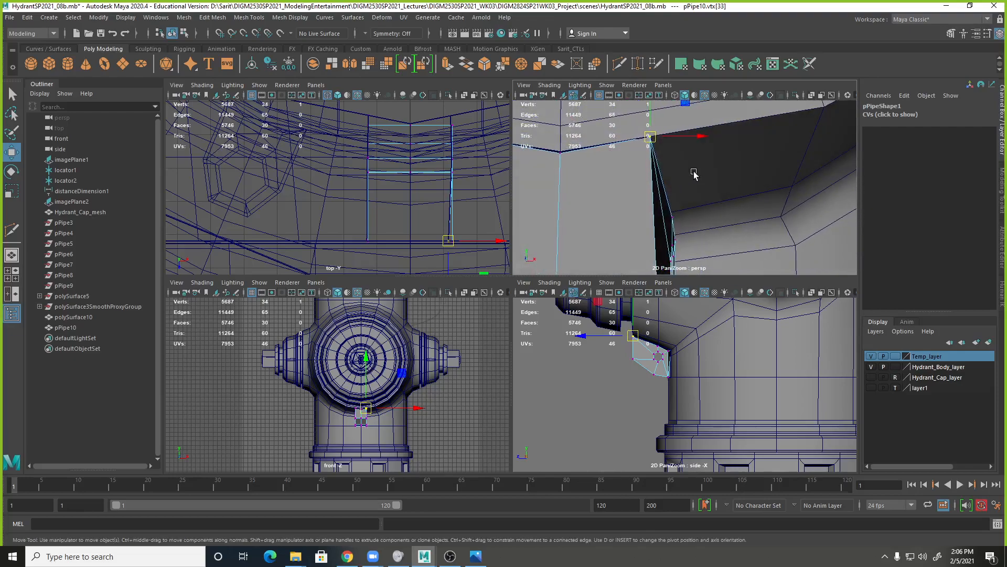
right_click_drag(685, 172, 692, 182, "alt")
left_click_drag(675, 188, 685, 180, "alt")
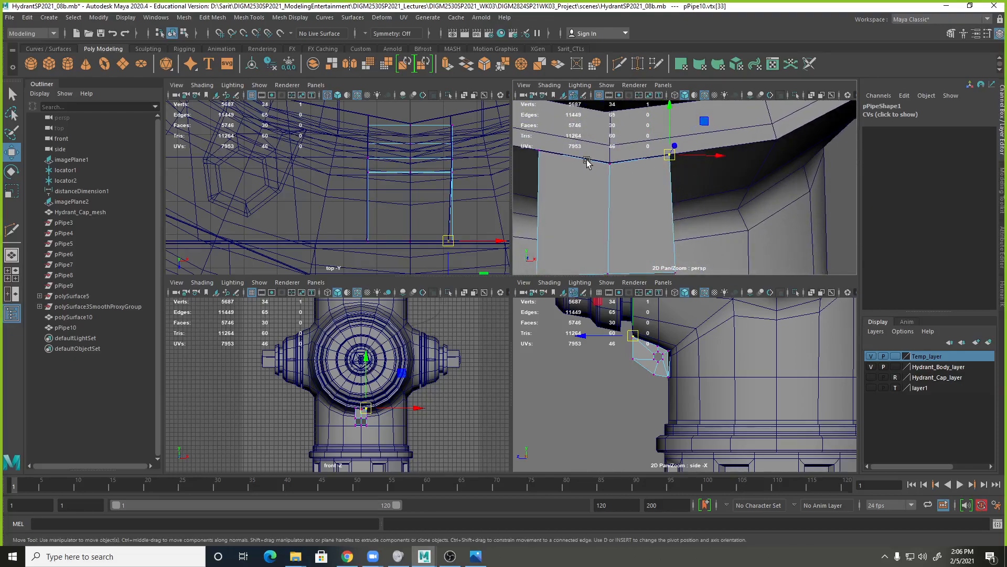
Multi-Cut the hydrant body face beside the chain loop from the opening's side vertex to its upper front corner.
right_click_drag(682, 151, 717, 179)
left_click(708, 151)
left_click_drag(673, 173, 689, 181, "alt")
right_click_drag(706, 215, 663, 217, "shift")
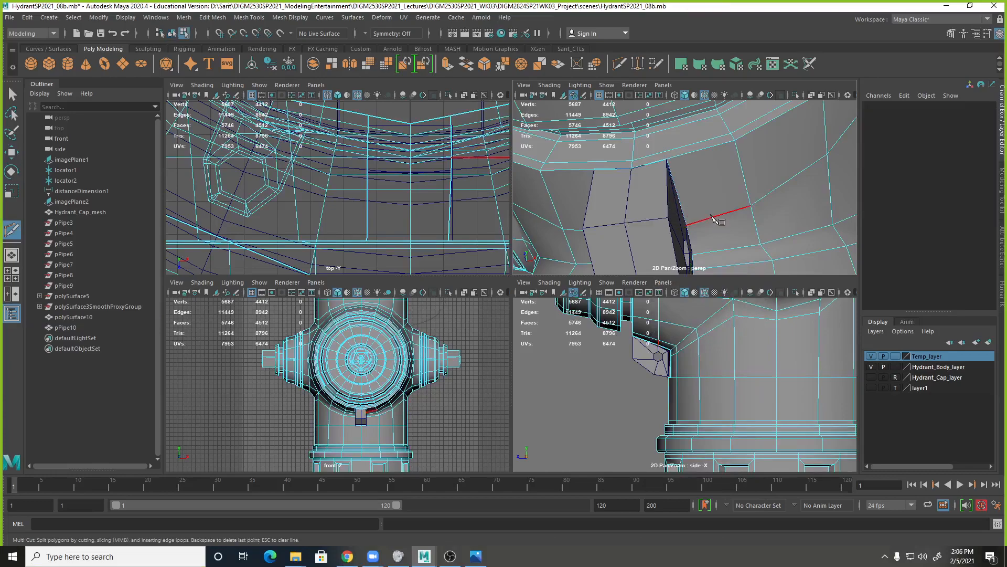
left_click(686, 224)
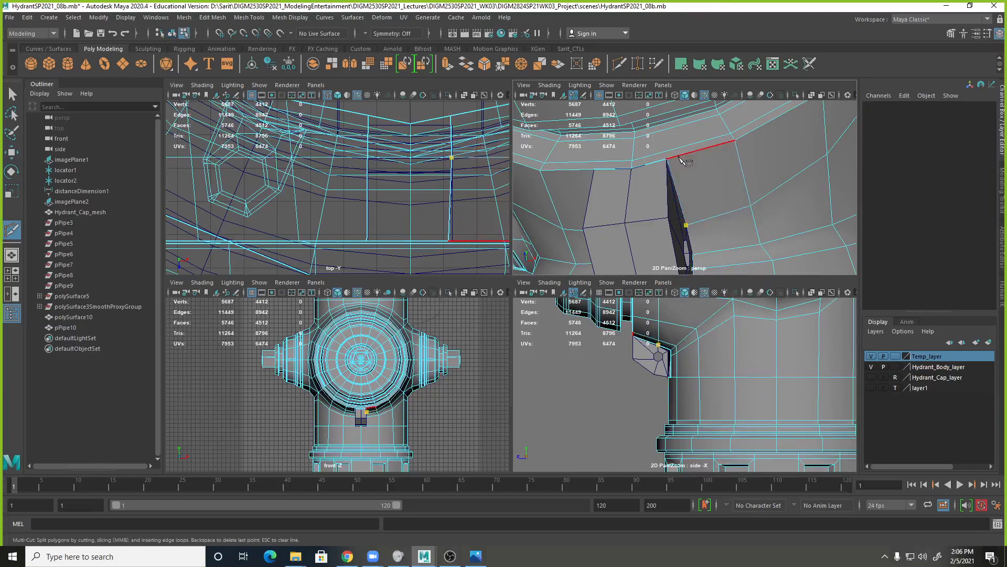
left_click(670, 159)
right_click(671, 162)
left_click(696, 198)
key("q")
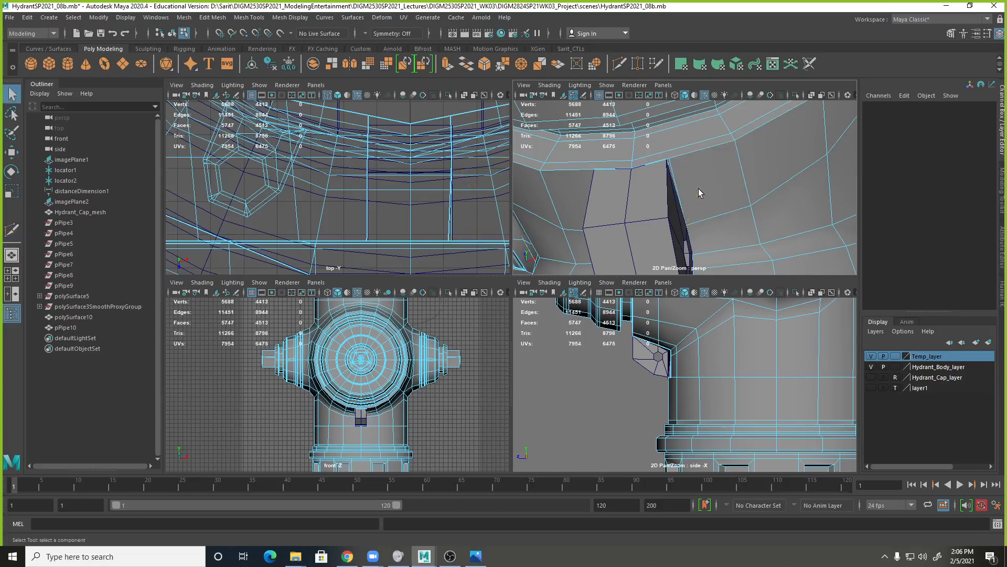
Delete the thin sliver face on the hydrant body between the new cut and the opening's edge.
right_click_drag(671, 168, 676, 193)
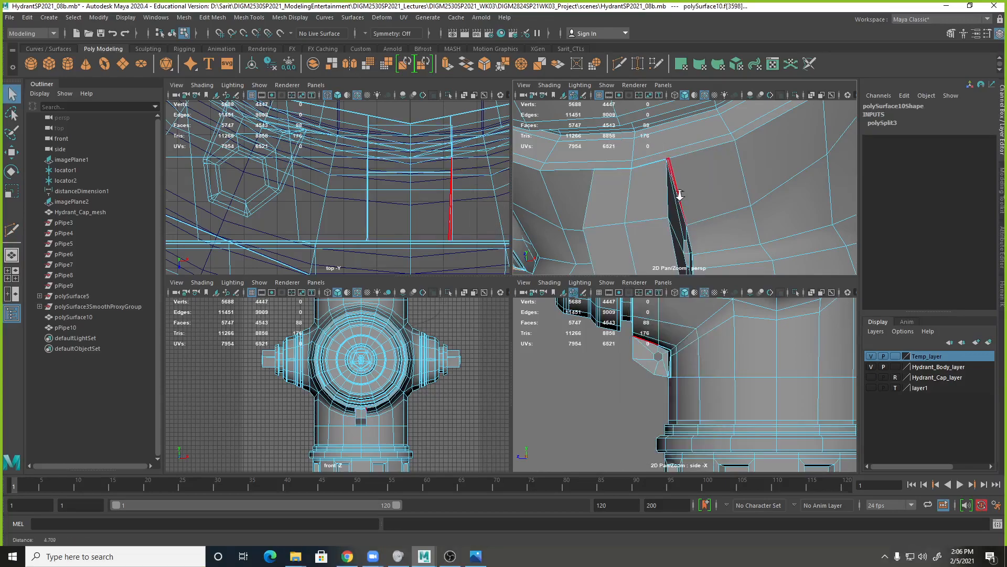
scroll(676, 193, "up", 5)
left_click(647, 141)
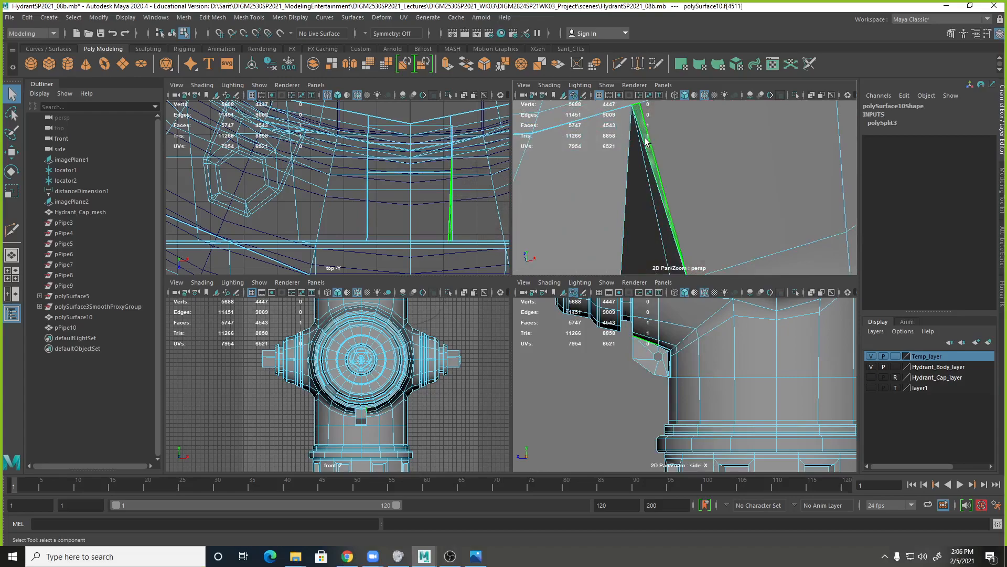
key("Delete")
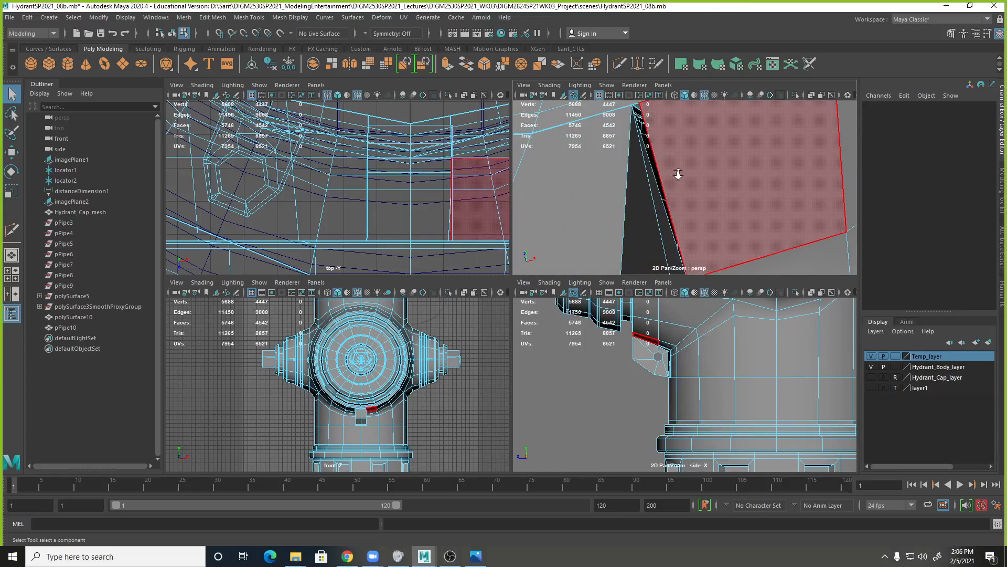
Try to snap the hydrant body's leftover upper front corner vertex onto the neighbouring opening vertex, and undo the attempt.
scroll(678, 173, "down", 1)
right_click_drag(643, 142, 616, 144)
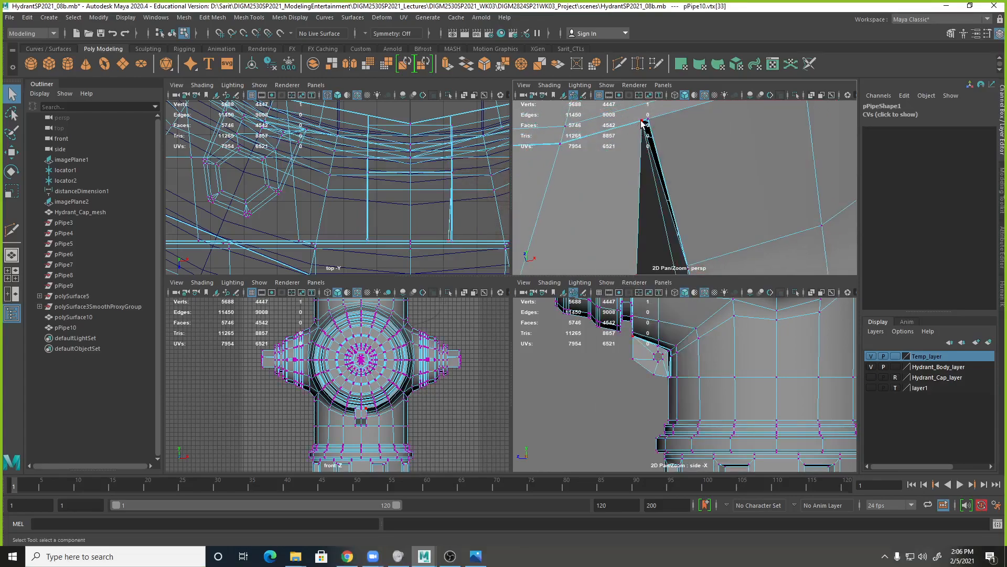
left_click(643, 122)
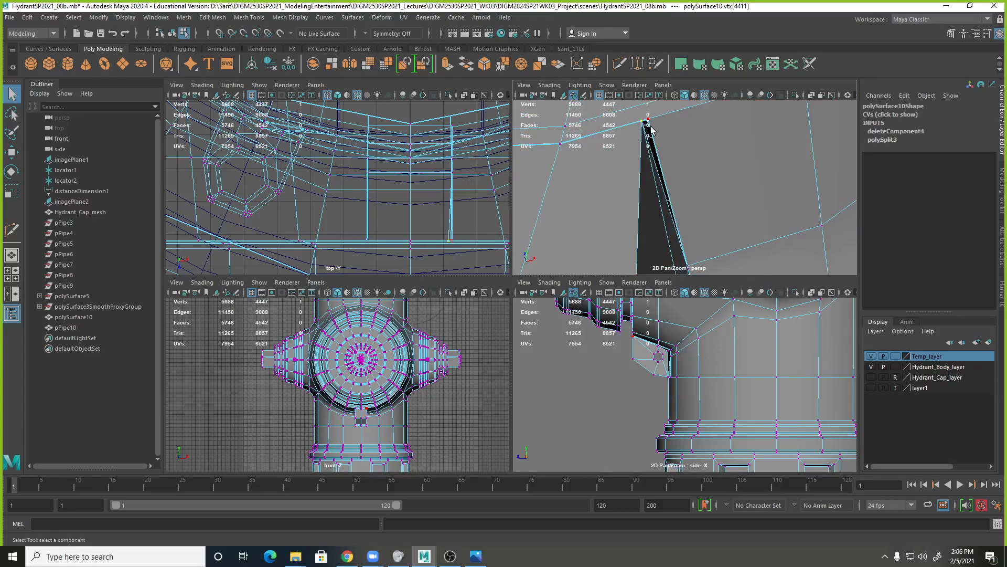
key("w")
key("v")
left_click_drag(643, 122, 650, 120)
left_click(682, 152)
right_click_drag(743, 188, 735, 150, "alt")
key("ctrl+z")
key("ctrl+z")
Snap the chain loop's upper front corner vertex onto the trimmed corner of the hydrant body opening.
left_click(663, 190)
right_click_drag(663, 190, 629, 187)
left_click(668, 161)
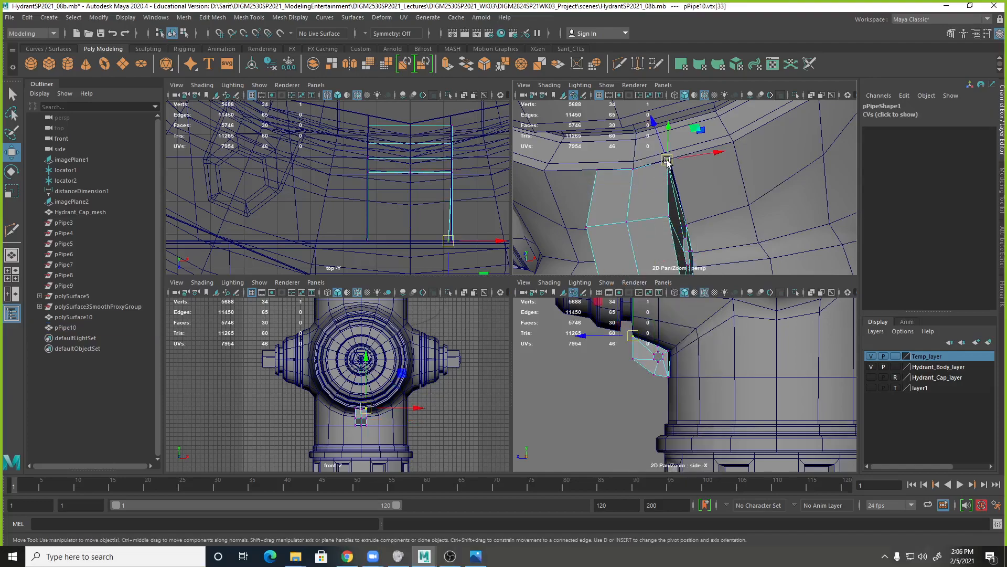
left_click_drag(667, 160, 669, 159)
left_click_drag(733, 246, 713, 218, "alt")
left_click(633, 164)
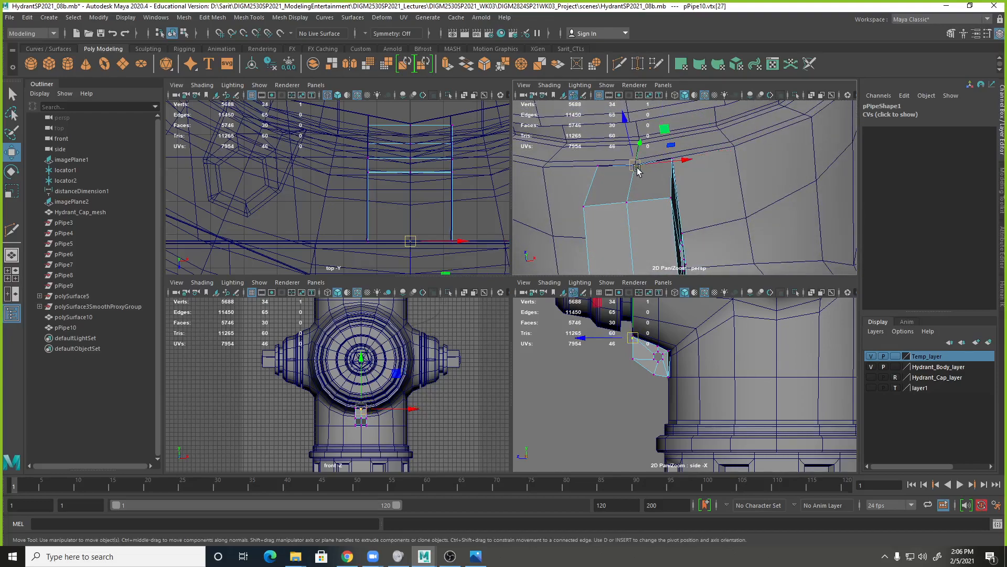
Snap the chain loop's upper middle vertex on this side onto the adjacent body opening vertex.
left_click_drag(638, 171, 609, 204)
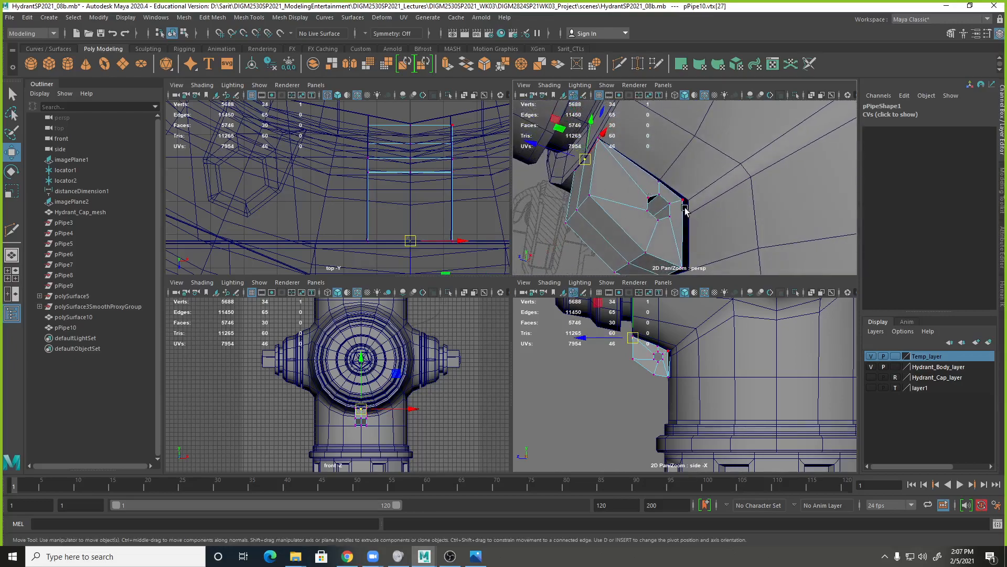
scroll(685, 210, "up", 3)
left_click(618, 174)
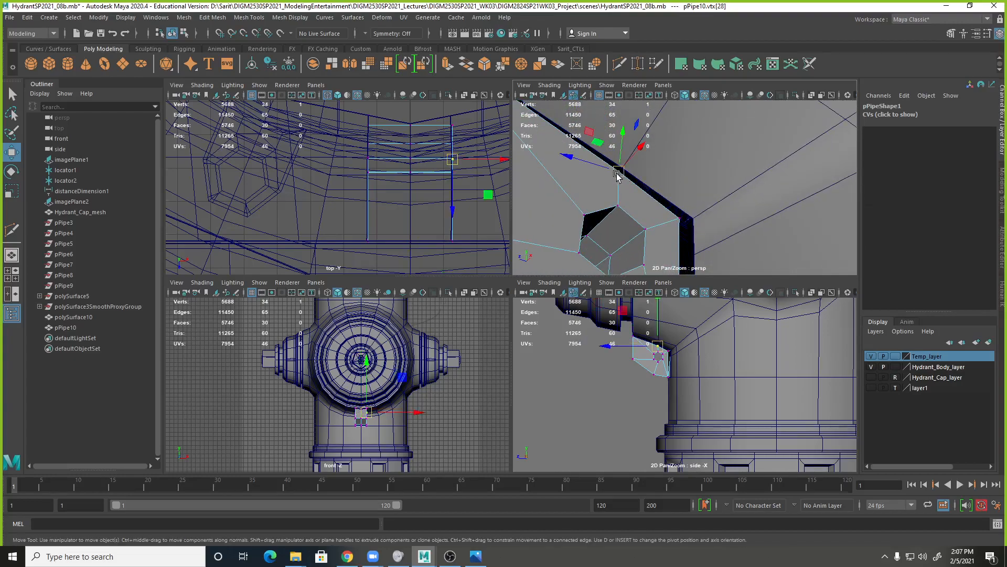
key("v")
left_click_drag(618, 173, 624, 168)
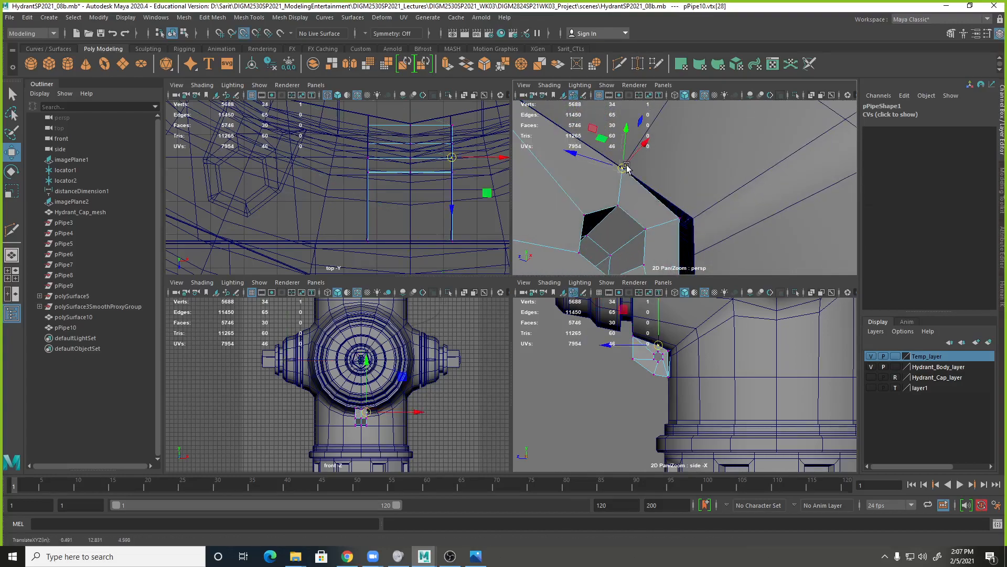
Snap the chain loop's upper rear vertex onto the inner corner of the body opening.
left_click(680, 218)
key("v")
left_click_drag(679, 218, 694, 219)
In wireframe display, snap the chain loop's lower rear vertex on this side onto the lower corner of the body opening.
middle_click_drag(701, 223, 727, 168, "alt")
left_click_drag(729, 170, 691, 208, "alt")
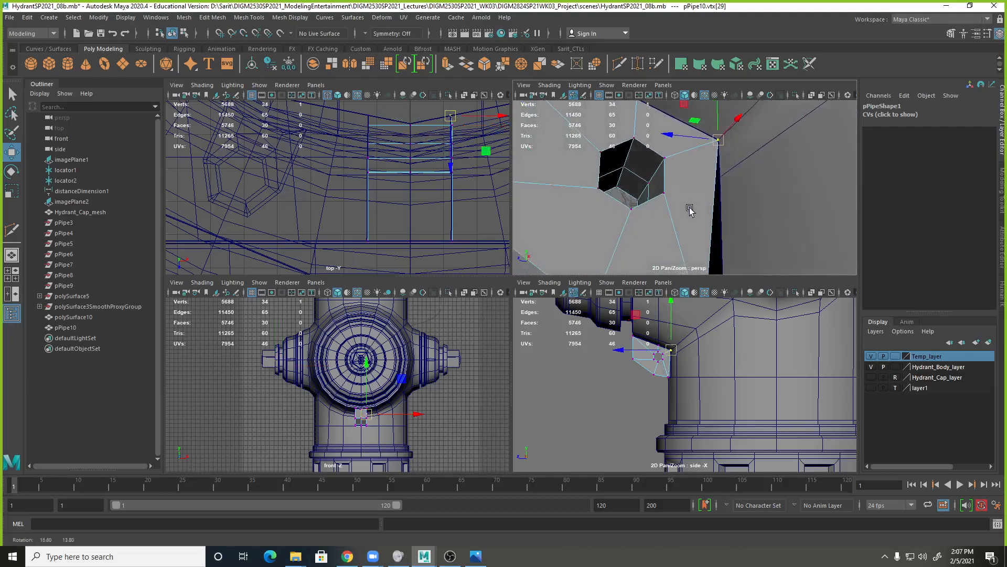
key("space")
scroll(646, 294, "down", 4)
middle_click_drag(572, 320, 574, 232, "alt")
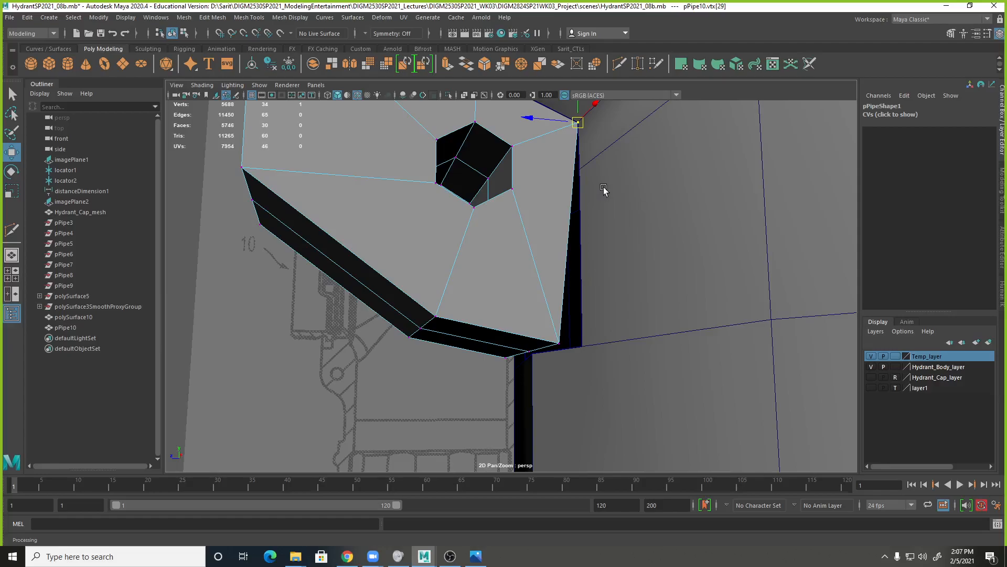
key("4")
key("space")
left_click_drag(606, 244, 603, 262)
left_click_drag(620, 271, 459, 345, "alt")
left_click(528, 243)
left_click(417, 363)
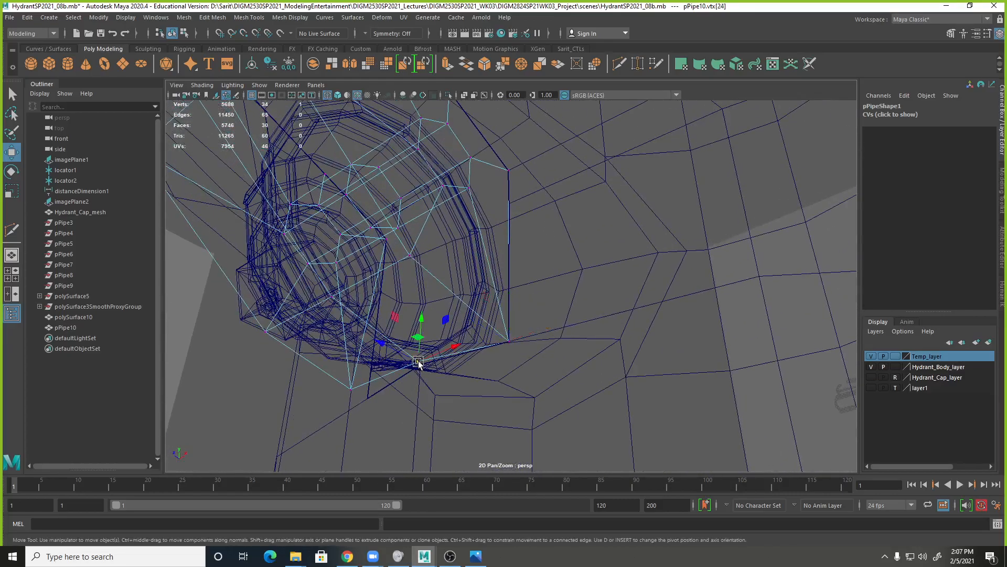
left_click_drag(458, 393, 433, 252, "alt")
left_click_drag(412, 216, 402, 234, "alt")
left_click(404, 234)
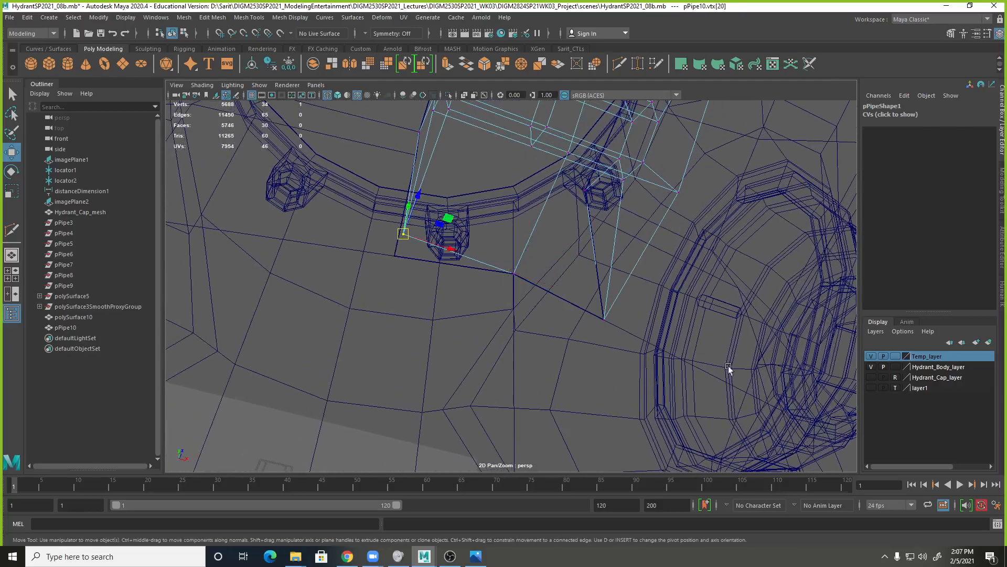
key("v")
left_click_drag(402, 233, 395, 255)
Multi-Cut the chain loop's side face from the hexagonal hole's upper rear vertex to the rear edge, level with the adjoining body vertex.
left_click_drag(491, 281, 559, 255, "alt")
right_click_drag(530, 188, 472, 200, "shift")
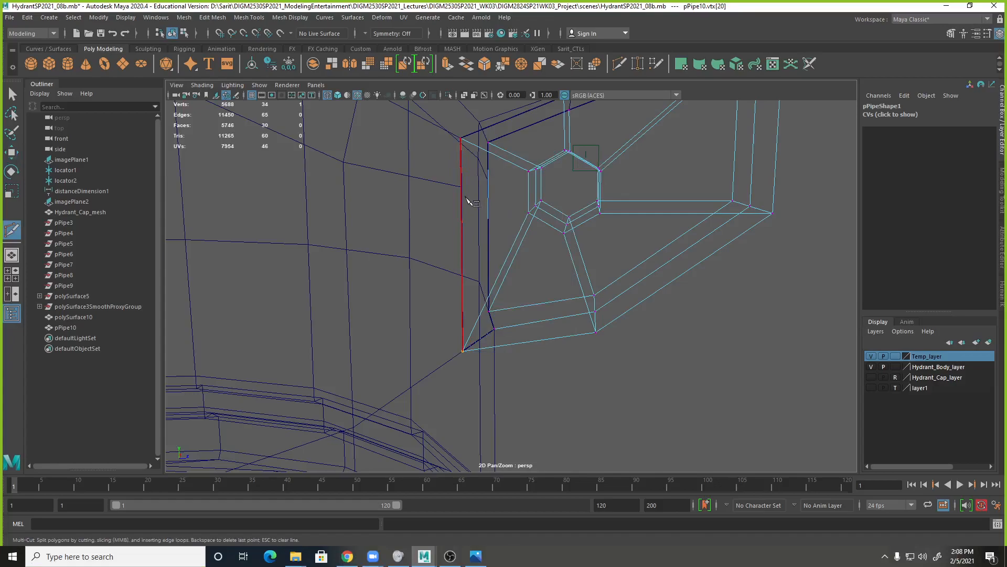
left_click(529, 171)
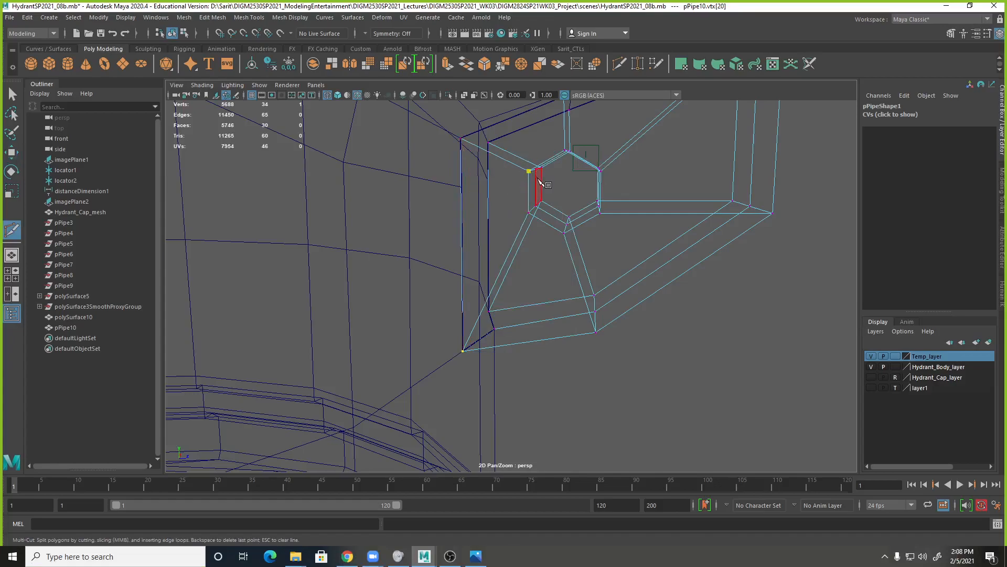
key("5")
left_click_drag(540, 182, 467, 183, "alt")
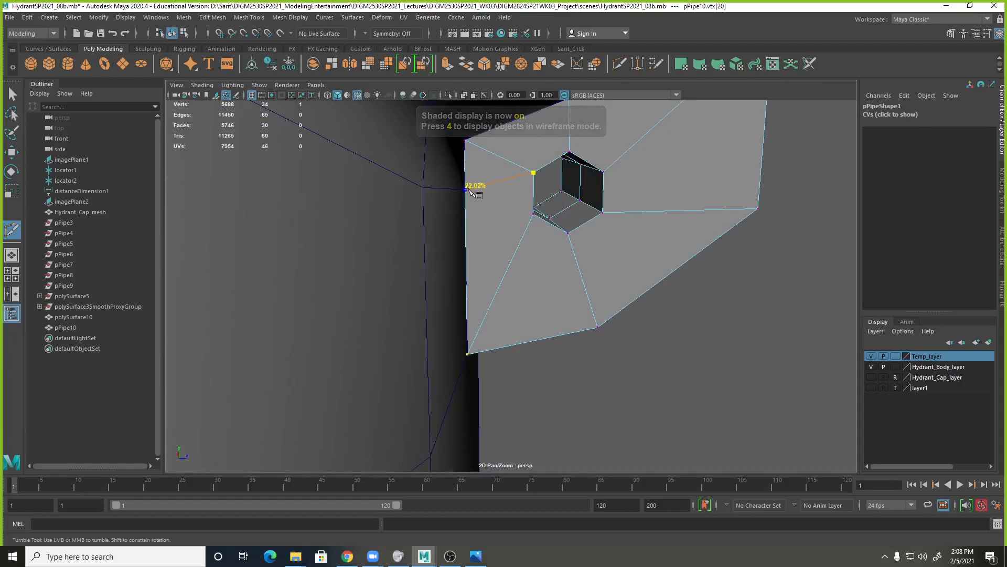
left_click_drag(486, 205, 454, 182, "alt")
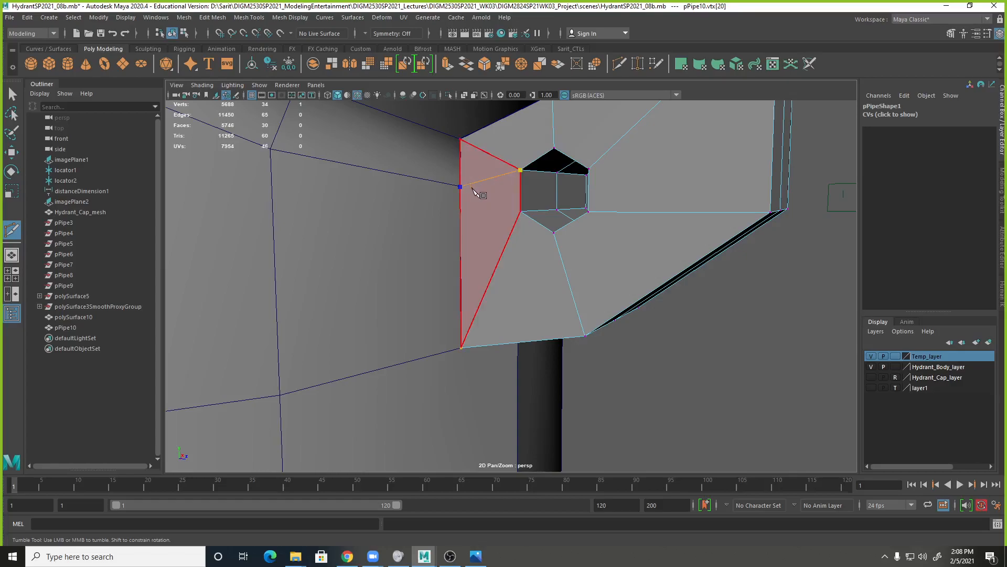
key("Return")
Cut the opposite side face of the chain loop from the hole's upper rear vertex to the rear edge at the body vertex.
left_click_drag(664, 223, 483, 216, "alt")
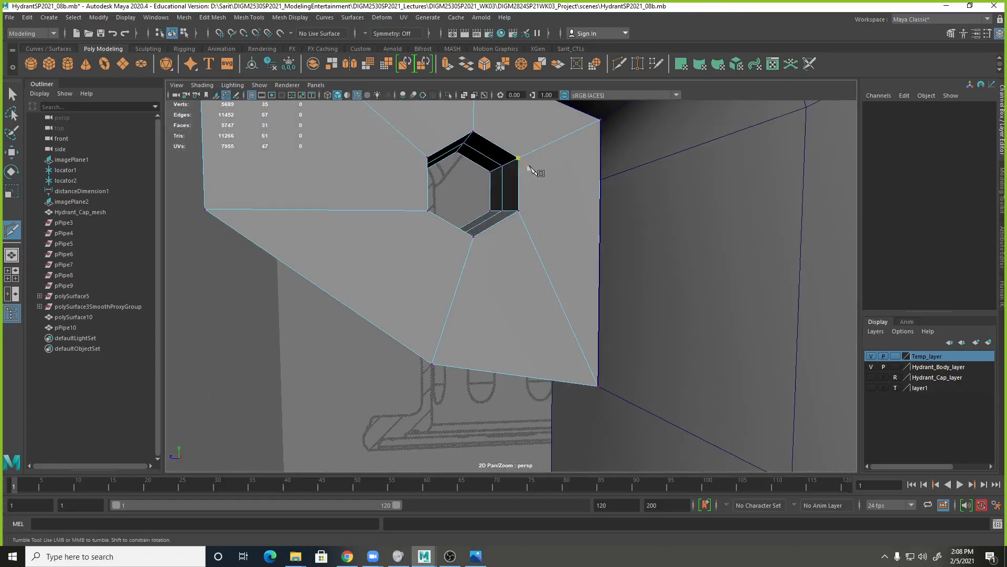
left_click(519, 158)
left_click(601, 180)
right_click_drag(722, 344, 448, 292, "alt")
left_click_drag(448, 292, 564, 266, "alt")
right_click_drag(561, 261, 417, 288, "alt")
left_click_drag(483, 290, 446, 309, "alt")
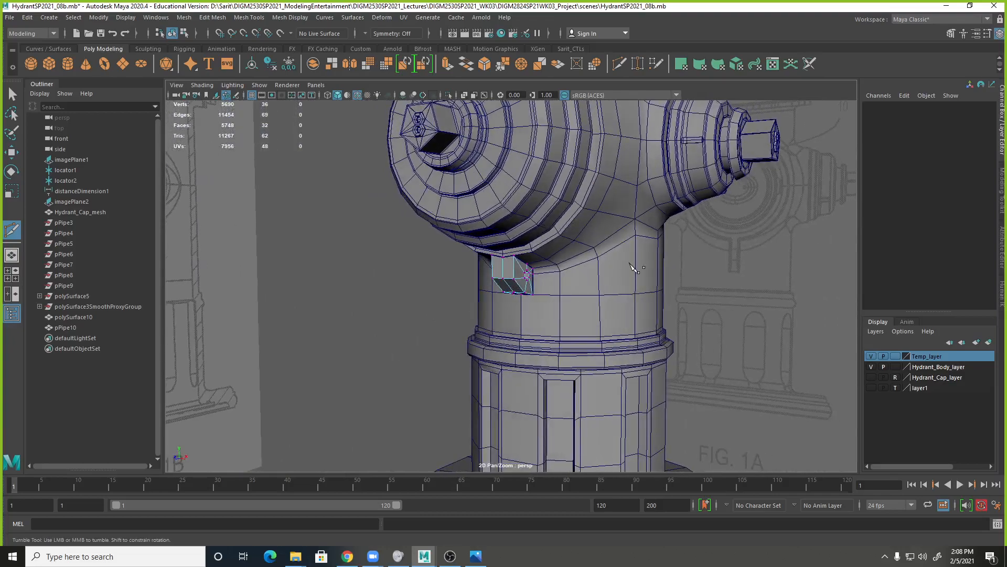
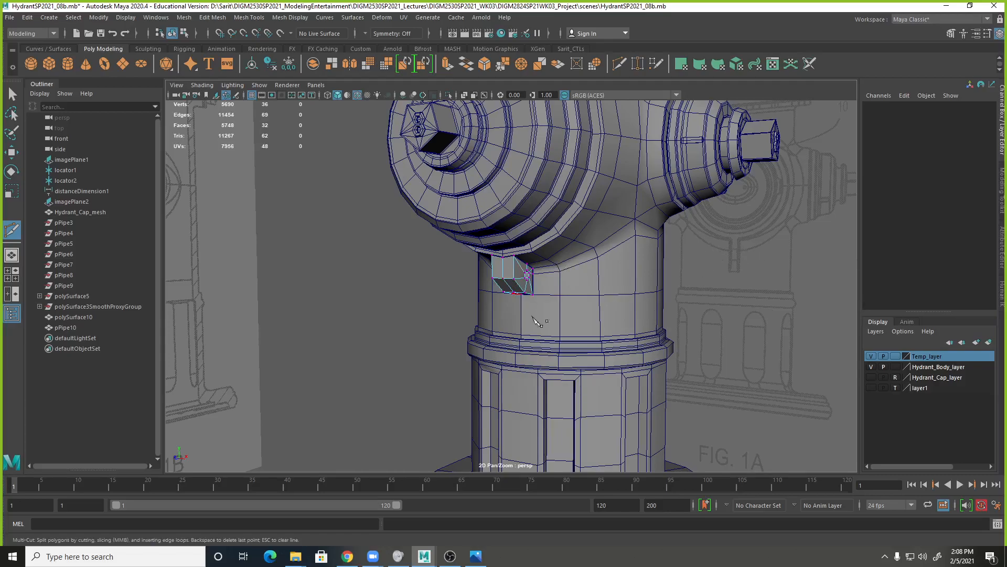
Select the chain loop and narrow it across its width to a Scale Y of about 0.486.
left_click_drag(546, 291, 580, 268, "alt")
key("q")
mouse_move(528, 262)
right_mouse_down()
mouse_move(524, 280)
mouse_move(501, 283)
mouse_move(540, 255)
mouse_move(531, 273)
right_mouse_up()
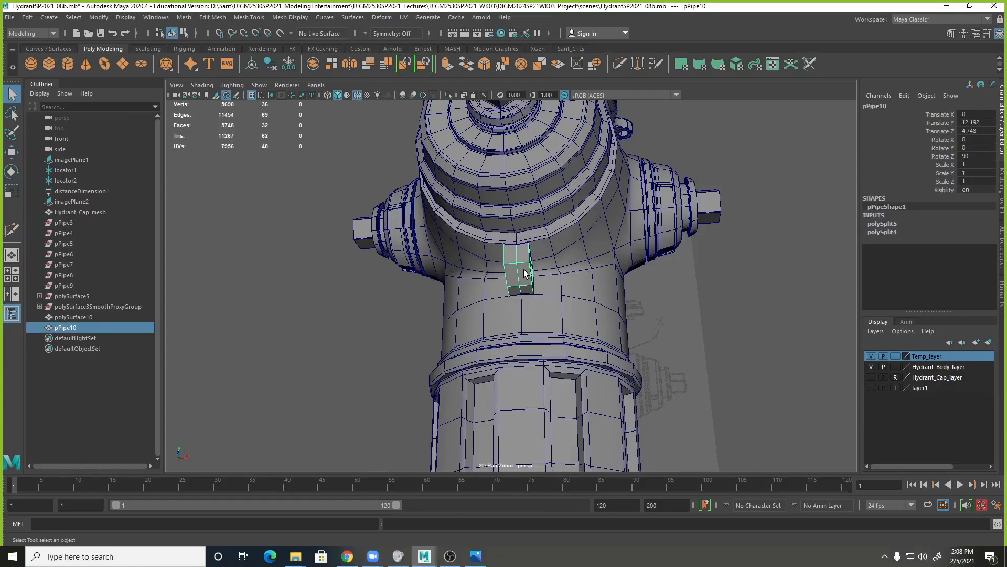
key("r")
left_click_drag(473, 281, 498, 281)
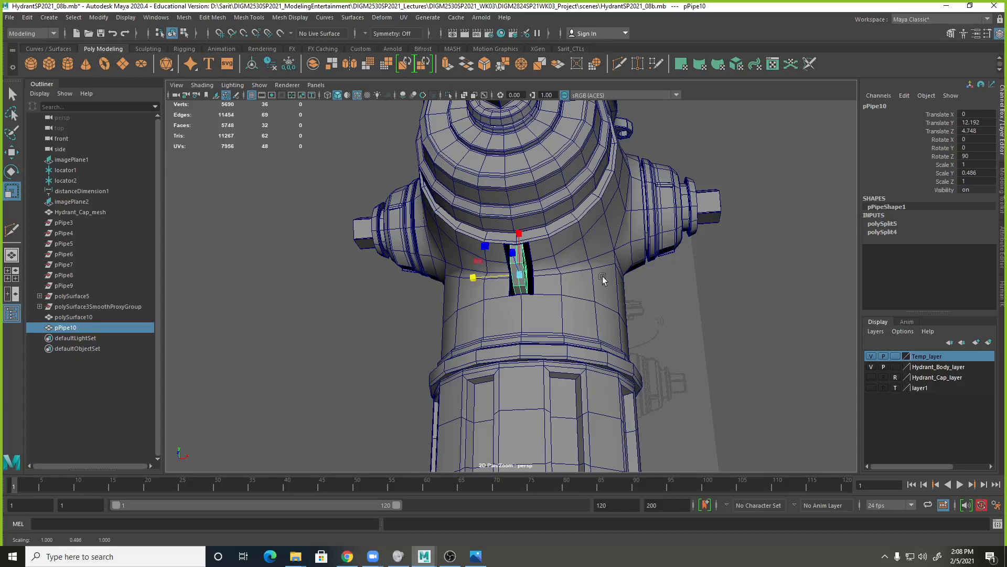
mouse_move(623, 270)
left_mouse_down("alt")
mouse_move(559, 301)
mouse_move(517, 292)
mouse_move(606, 279)
left_mouse_up("alt")
right_click_drag(606, 279, 780, 330, "alt")
left_click_drag(569, 283, 604, 293, "alt")
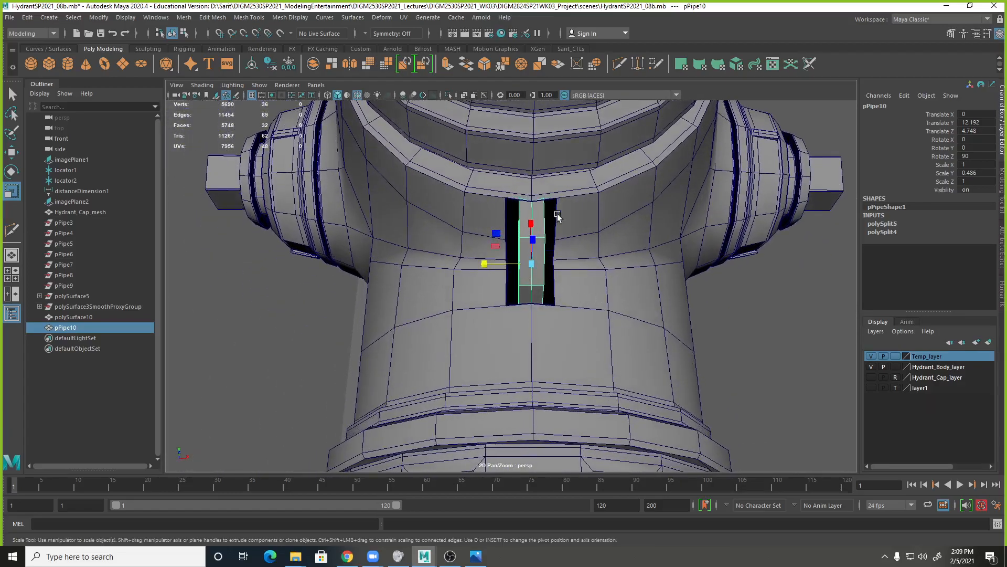
right_click_drag(544, 234, 676, 253, "alt")
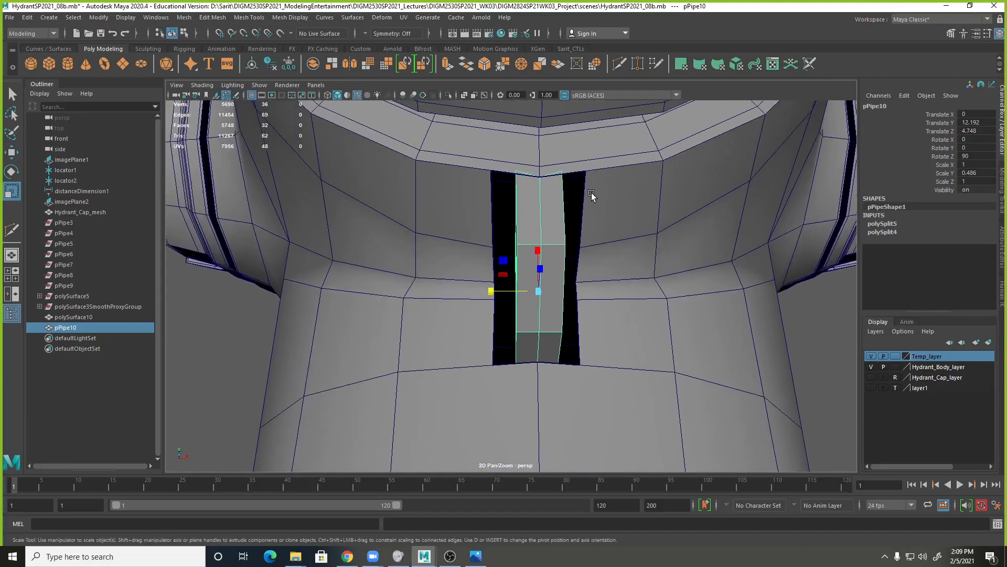
Move the chain loop straight down out of the body opening to a Translate Y of about 10.415.
mouse_move(601, 208)
right_mouse_down("shift")
mouse_move(619, 213)
mouse_move(602, 213)
right_mouse_up("shift")
left_click(638, 201)
left_click(547, 257)
right_click_drag(637, 317, 534, 290, "alt")
left_click_drag(534, 290, 592, 308, "alt")
key("w")
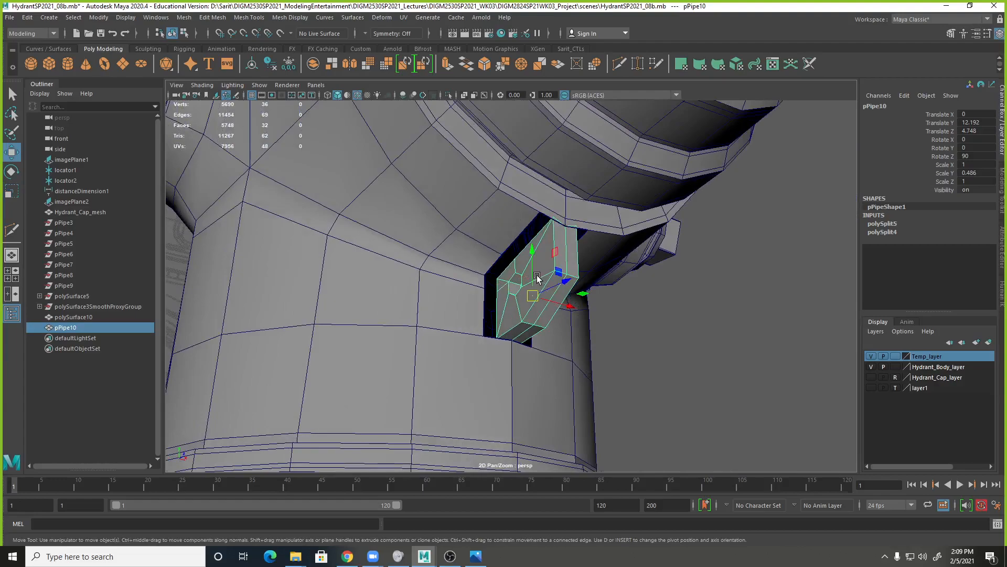
left_click_drag(531, 256, 536, 355)
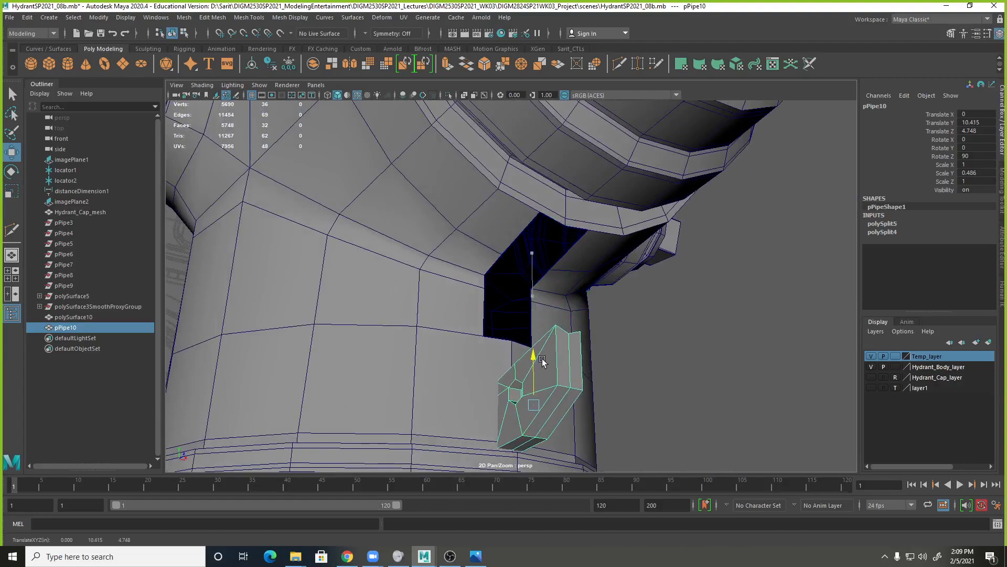
left_click_drag(609, 324, 553, 316, "alt")
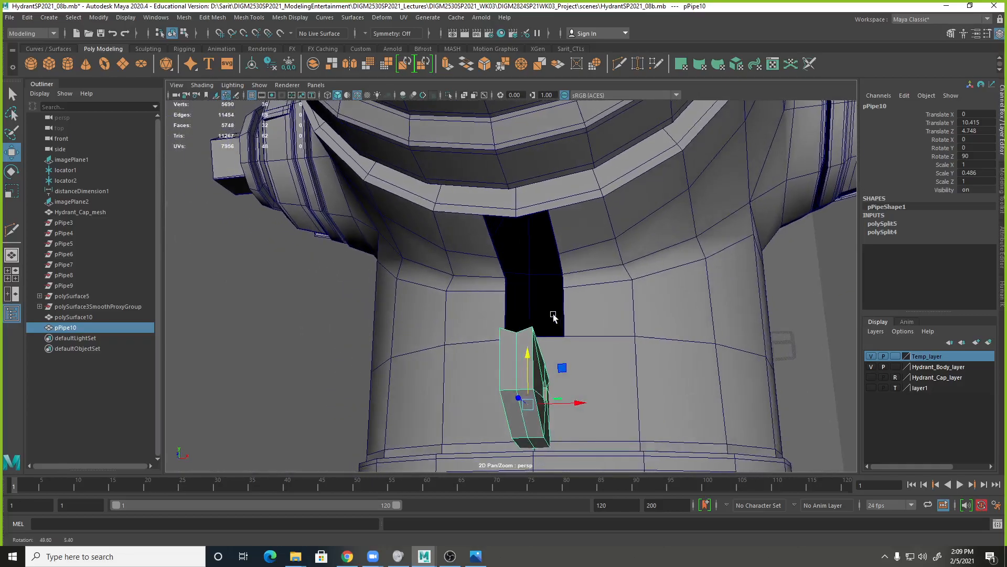
Use Append to Polygon on the hydrant body to bridge the uppermost pair of side edges of the opening.
left_click(591, 264)
scroll(612, 274, "up", 5)
right_click_drag(601, 223, 646, 228, "shift")
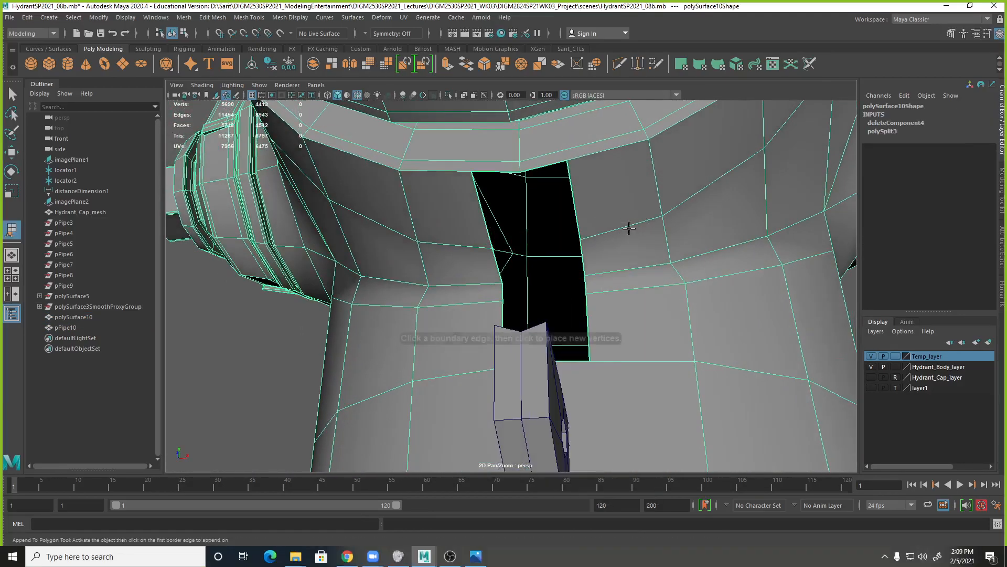
left_click(485, 226)
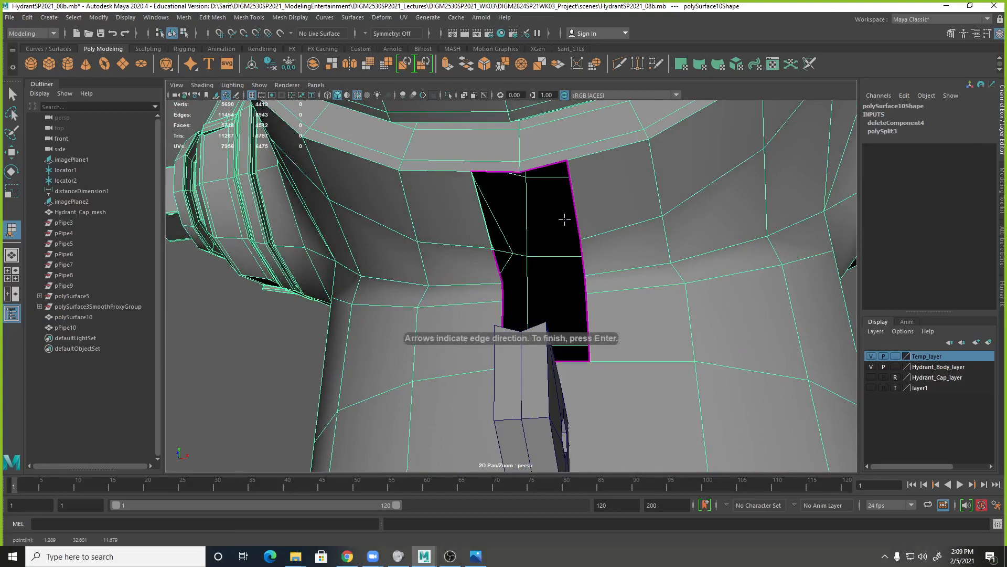
middle_click_drag(553, 255, 552, 204, "alt")
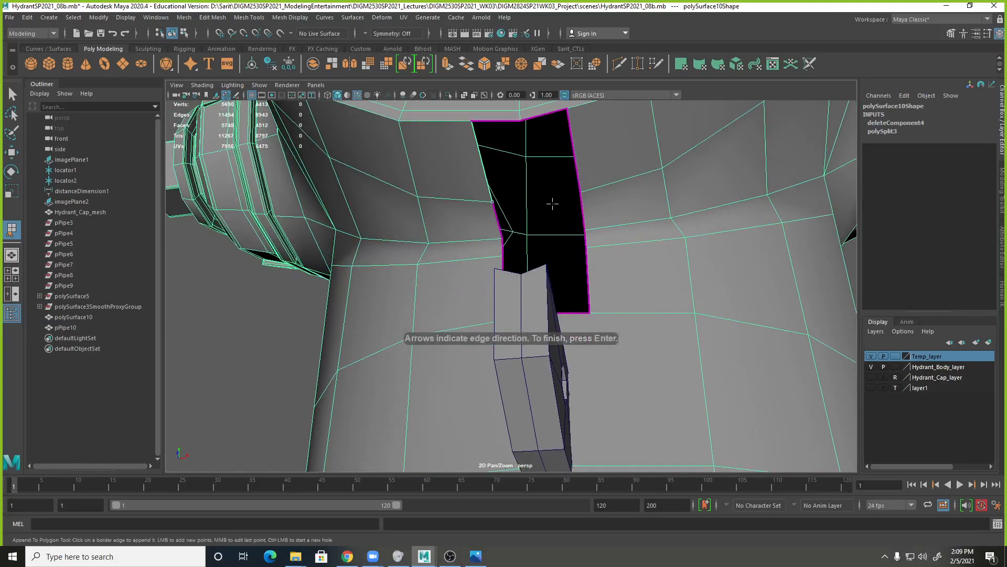
left_click(577, 175)
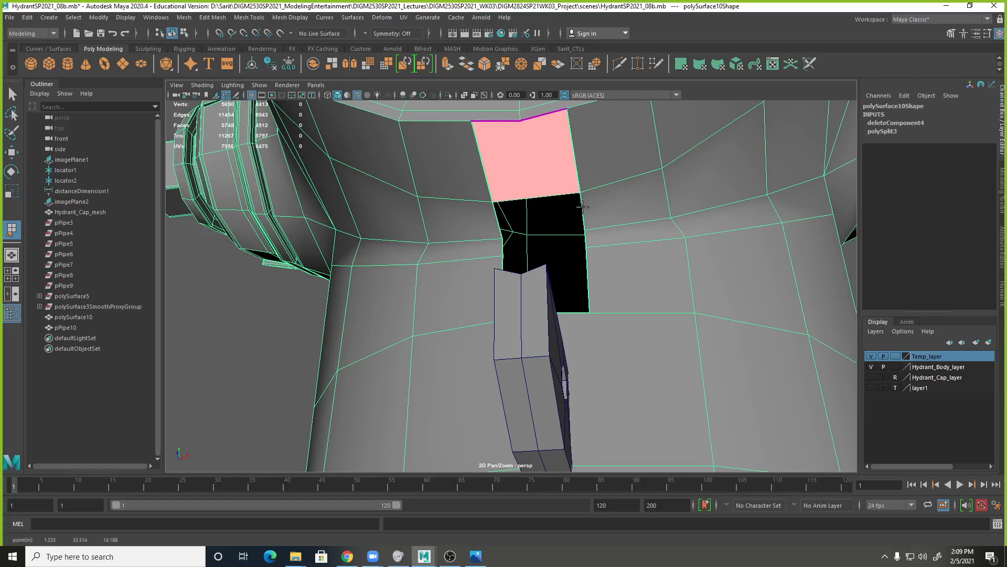
key("Return")
Append polygons between the remaining opposite side edges down to the lower end of the body opening.
left_click(503, 231)
key("Return")
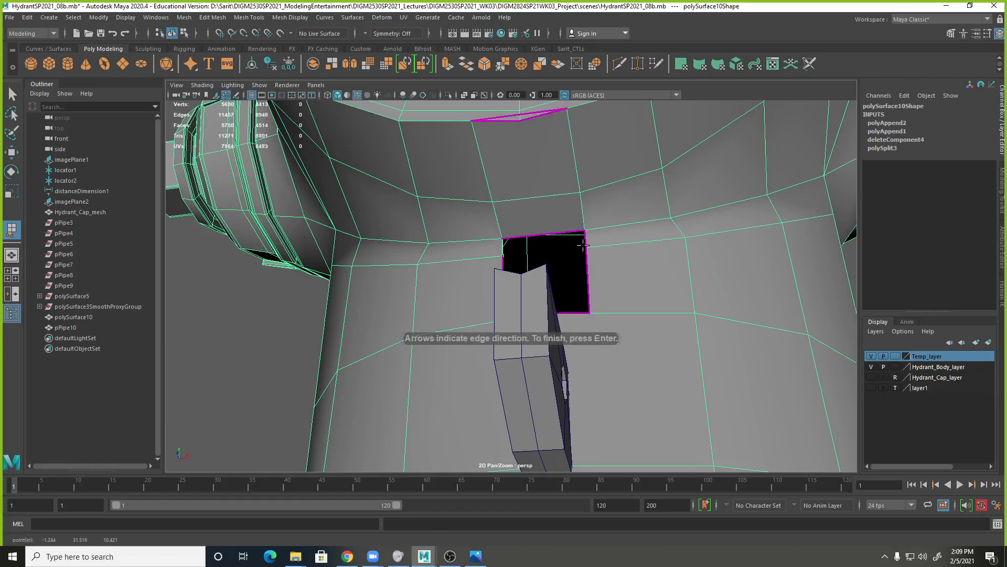
left_click(586, 242)
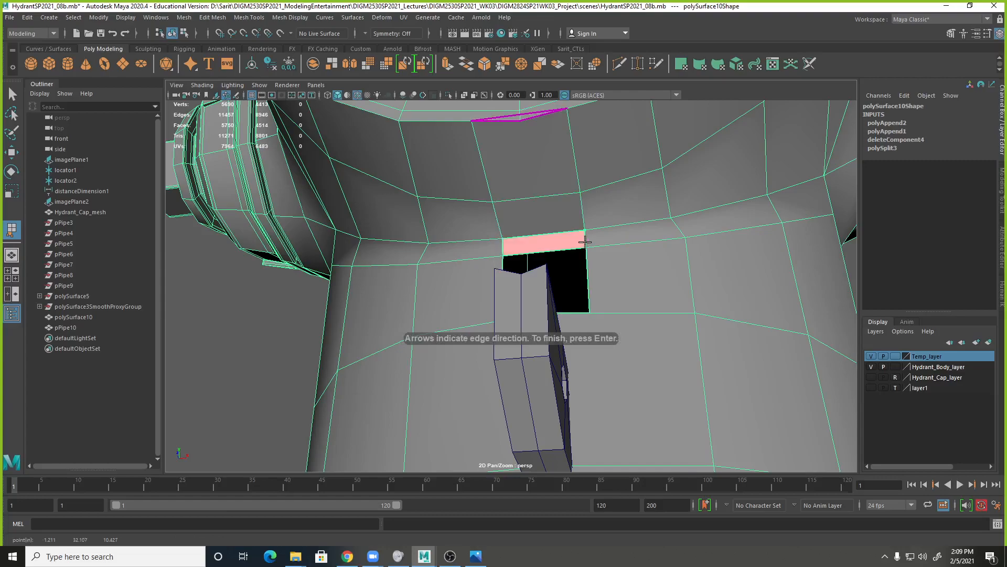
key("Return")
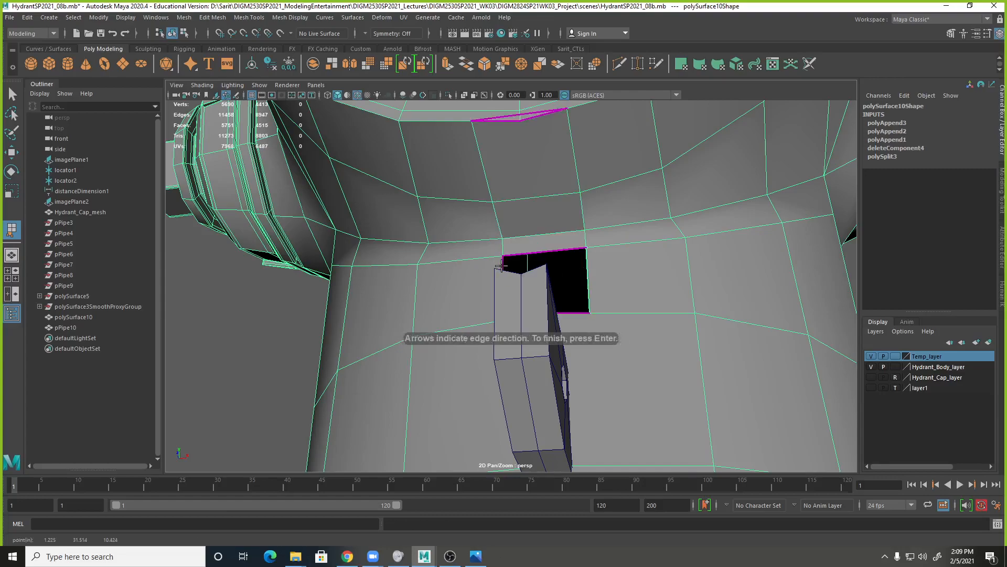
left_click(502, 267)
key("Return")
Multi-Cut the appended faces down the middle, from the outlet ring's centre vertex to the body's lower centre vertex.
key("w")
left_click_drag(672, 266, 544, 232, "alt")
right_click_drag(541, 229, 517, 226, "shift")
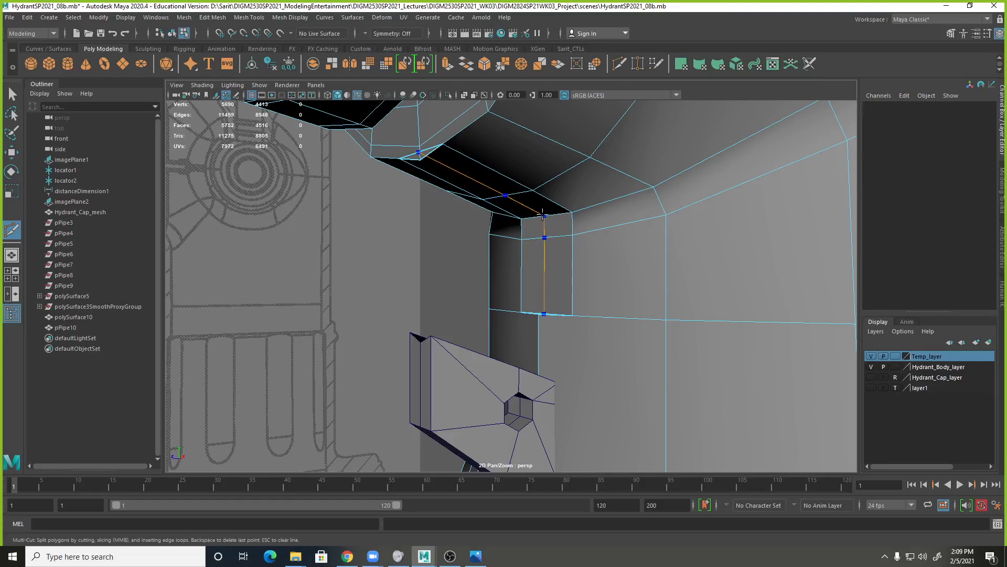
left_click(542, 214, "ctrl")
left_click_drag(553, 288, 553, 313, "alt")
key("q")
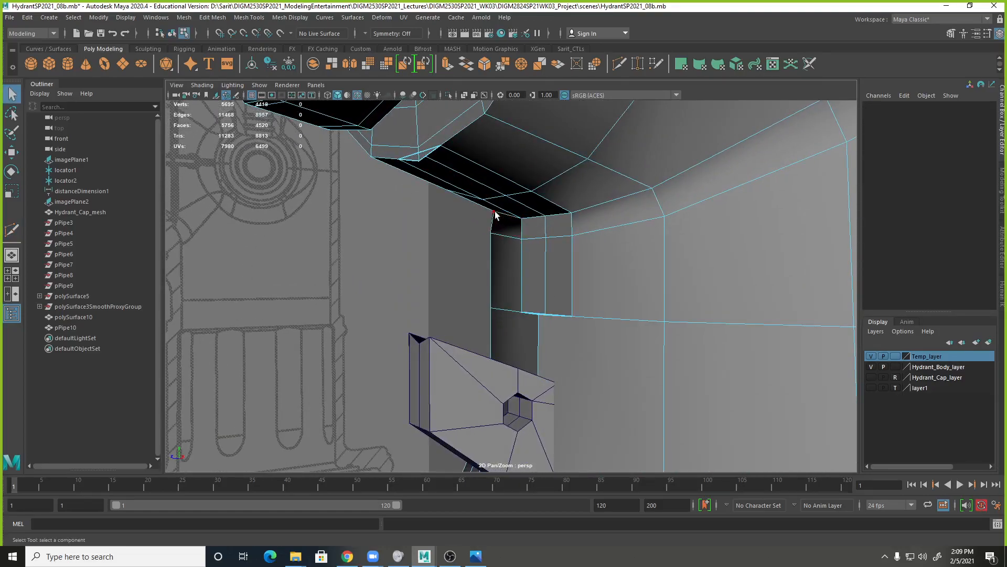
Move the two upper centre edges of the filled strip down to line up with the body's underside contour.
left_click(487, 190)
left_click(516, 200, "shift")
key("w")
left_click_drag(483, 141, 488, 145)
Move the two lower centre edges of the filled strip forward along Z, flush with the body's centre line.
left_click(549, 288)
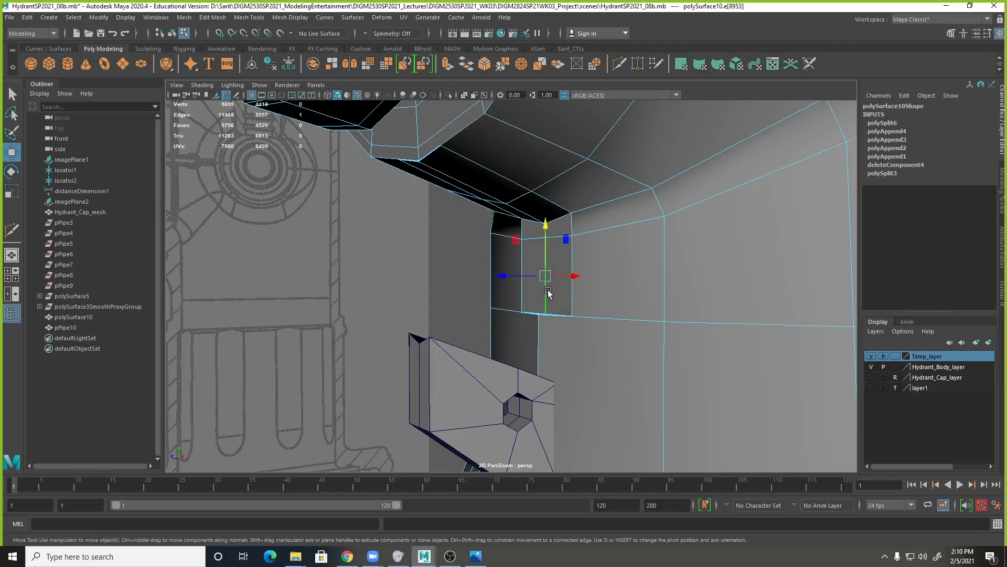
left_click_drag(526, 276, 518, 279)
key("ctrl+z")
key("q")
left_click(545, 231, "shift")
left_click_drag(544, 231, 498, 269, "alt")
key("w")
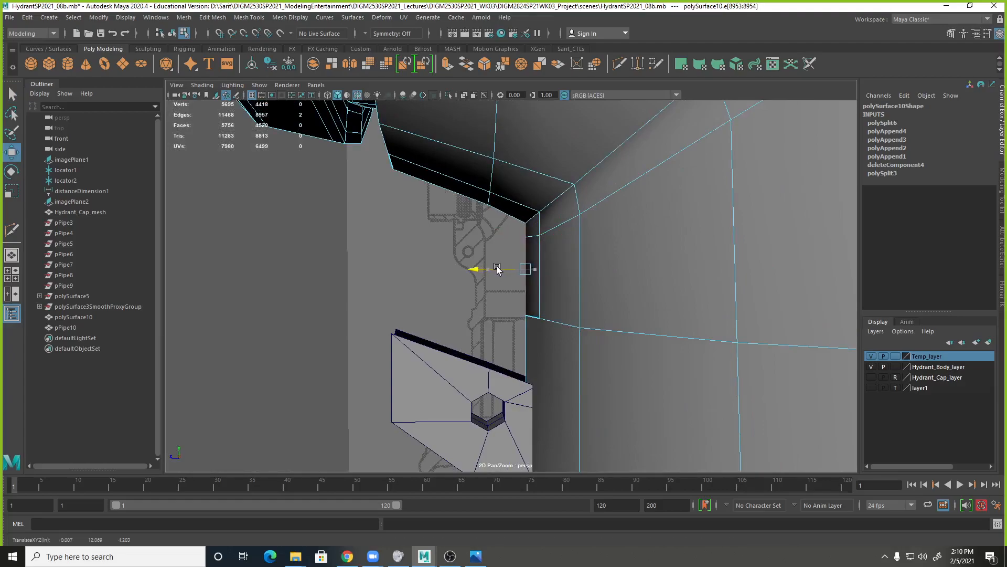
left_click_drag(497, 269, 603, 305, "alt")
Merge the overlapping vertices at the lower centre of the filled strip, using wireframe display.
right_click_drag(558, 267, 507, 268)
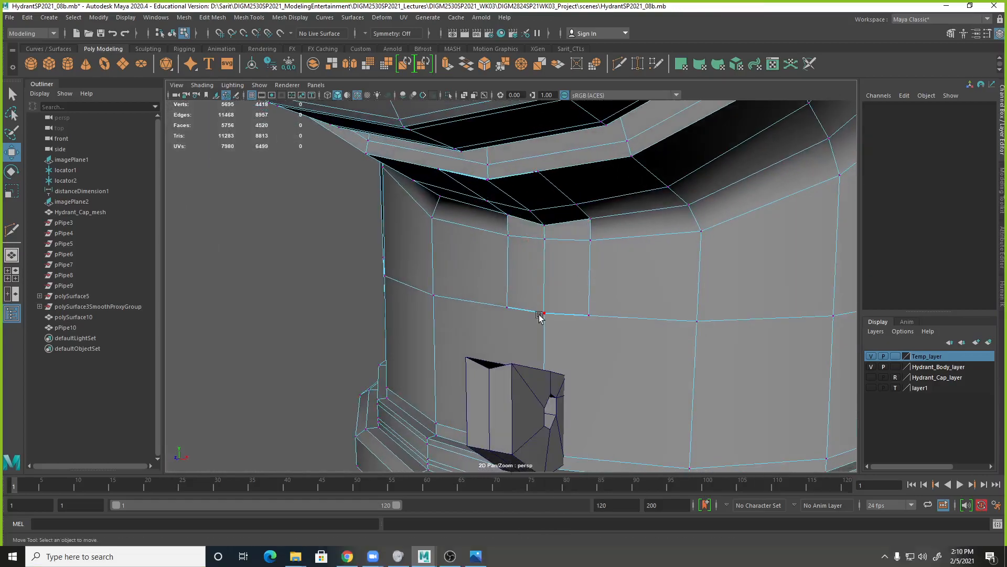
left_click(543, 313)
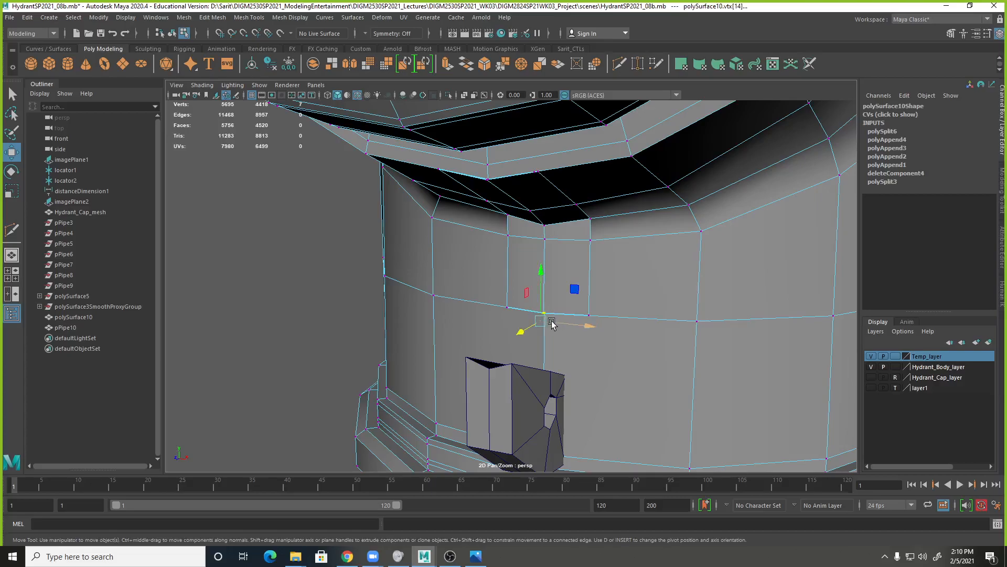
left_click_drag(555, 326, 539, 322, "alt")
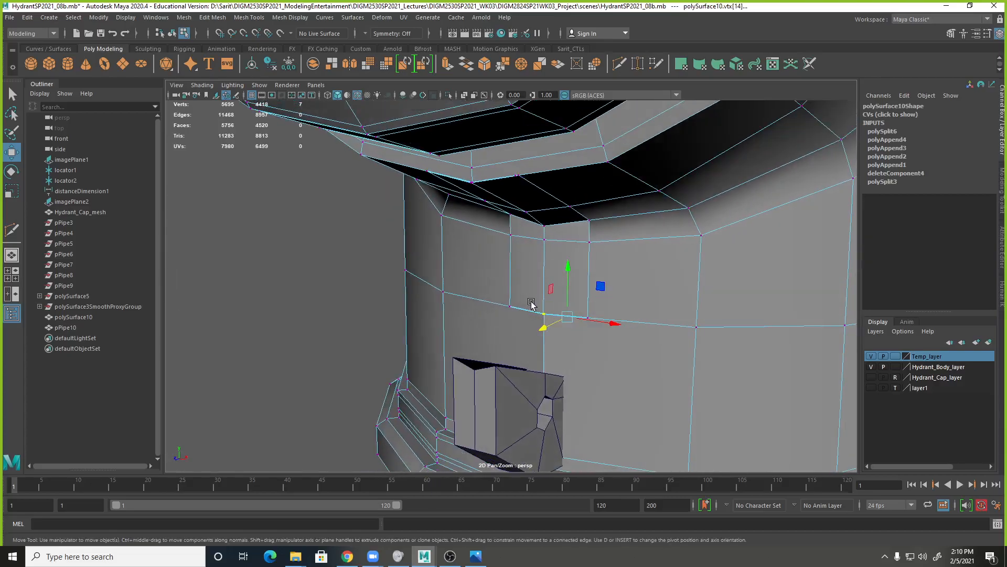
key("4")
left_click_drag(546, 333, 566, 337, "alt")
right_click(545, 313, "shift")
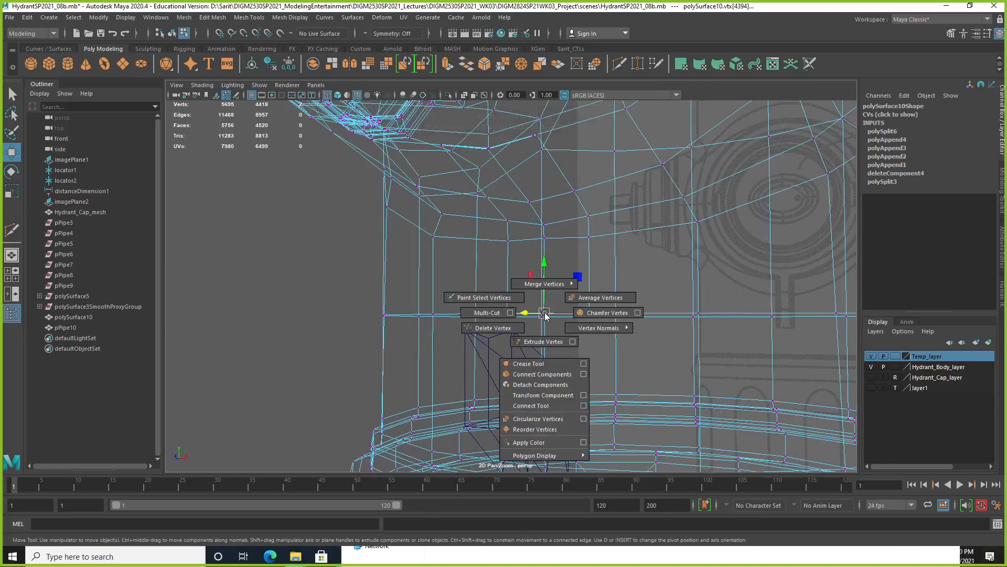
mouse_move(545, 312)
right_mouse_down("shift")
mouse_move(555, 285)
mouse_move(594, 273)
right_mouse_up("shift")
Merge the overlapping vertices at the strip's upper centre, where it meets the outlet ring.
mouse_move(607, 288)
left_mouse_down("alt")
mouse_move(589, 294)
mouse_move(584, 254)
mouse_move(575, 328)
mouse_move(551, 299)
left_mouse_up("alt")
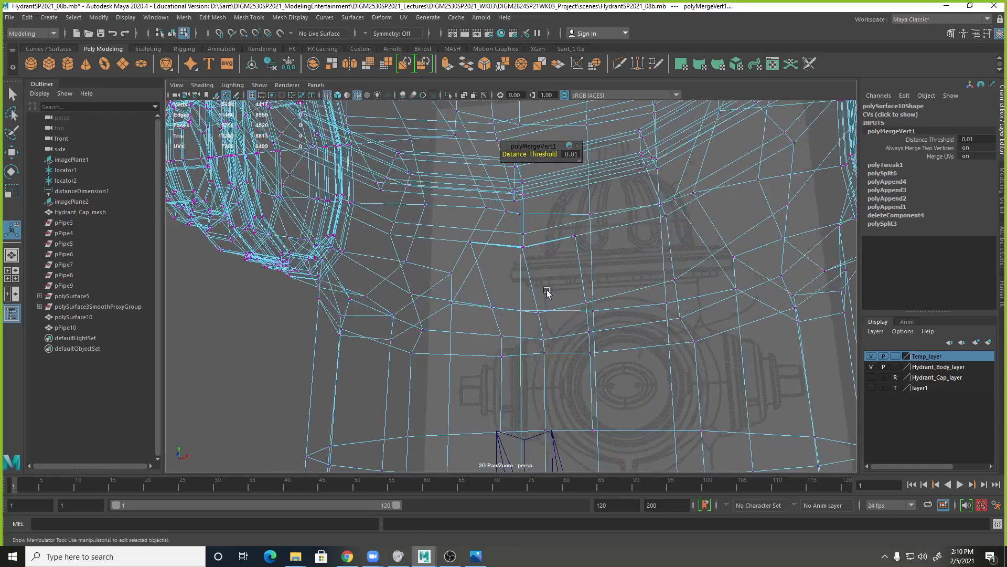
left_click(526, 262)
left_click_drag(526, 262, 513, 292, "alt")
key("g")
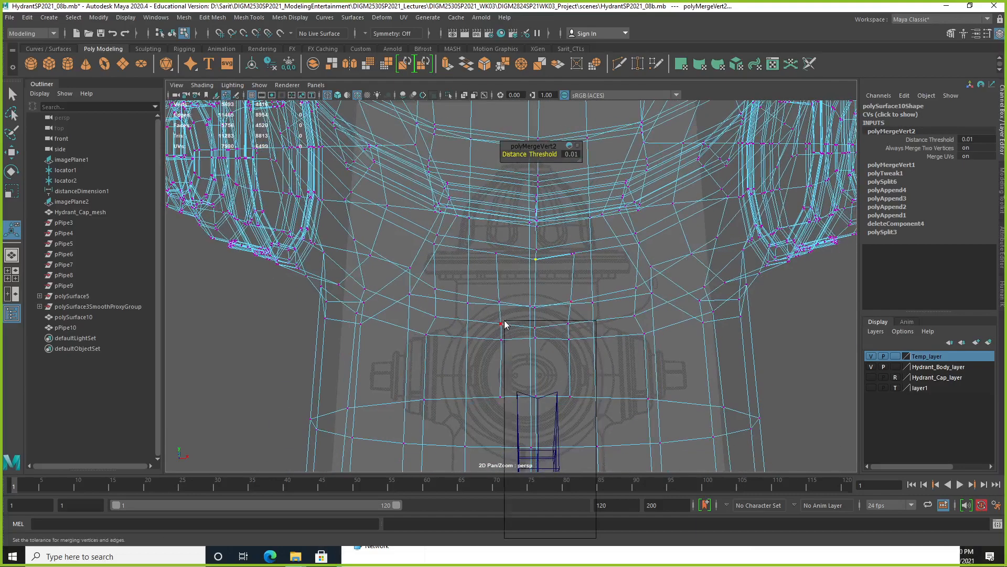
Delete the extra edges running along both sides of the filled strip and return to shaded display.
left_click(498, 270)
right_click_drag(498, 270, 497, 244)
left_click(571, 361, "shift")
right_click(572, 362, "shift")
left_click(542, 373)
left_click_drag(581, 382, 559, 370, "alt")
key("5")
mouse_move(565, 370)
right_mouse_down("alt")
mouse_move(596, 359)
mouse_move(518, 353)
mouse_move(539, 367)
mouse_move(639, 347)
mouse_move(546, 303)
mouse_move(600, 270)
right_mouse_up("alt")
Try to delete the leftover short edge beside the centre vertex under the outlet ring.
left_click(591, 250)
left_click_drag(591, 250, 603, 254, "alt")
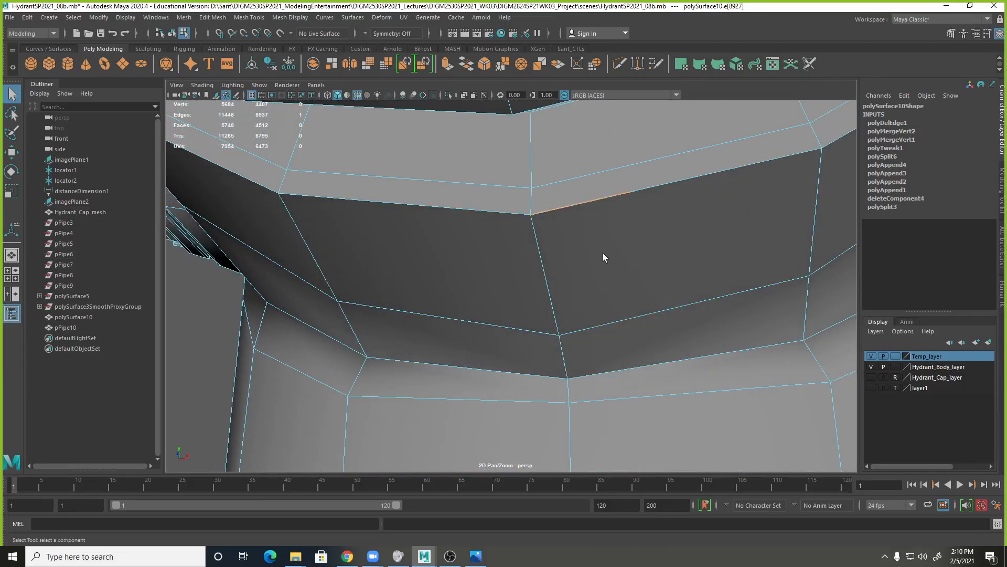
right_click_drag(595, 202, 540, 218, "shift")
left_click(647, 188)
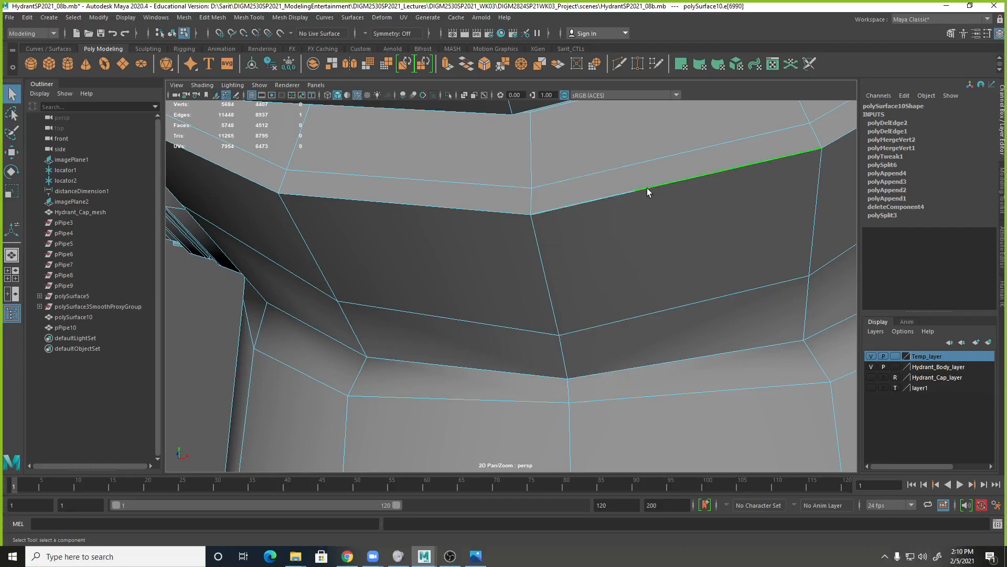
mouse_move(647, 212)
right_mouse_down()
mouse_move(647, 238)
mouse_move(630, 217)
right_mouse_up()
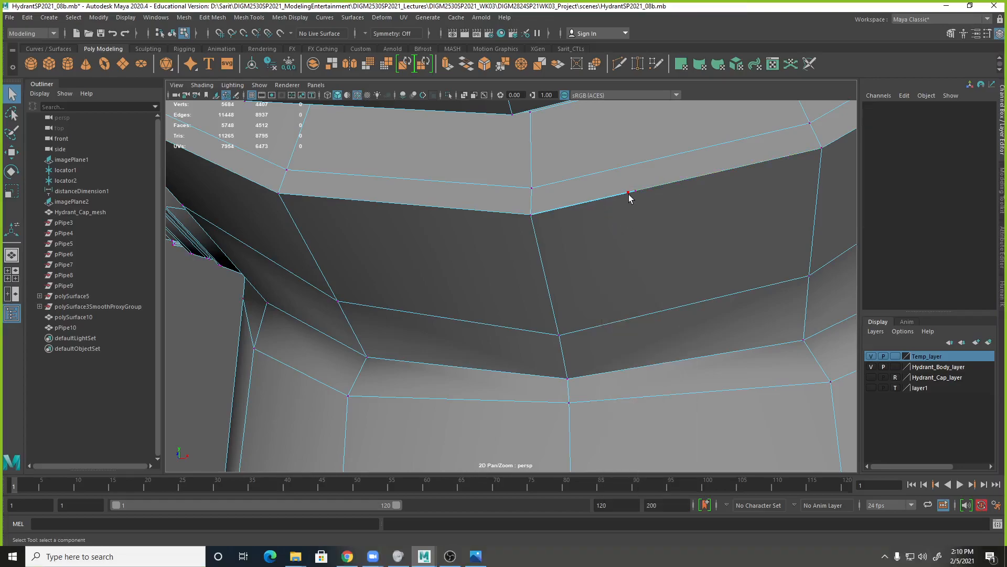
Delete the face beside the centre line under the outlet ring, along with the stray vertices on its upper edge.
right_click_drag(693, 225, 696, 247)
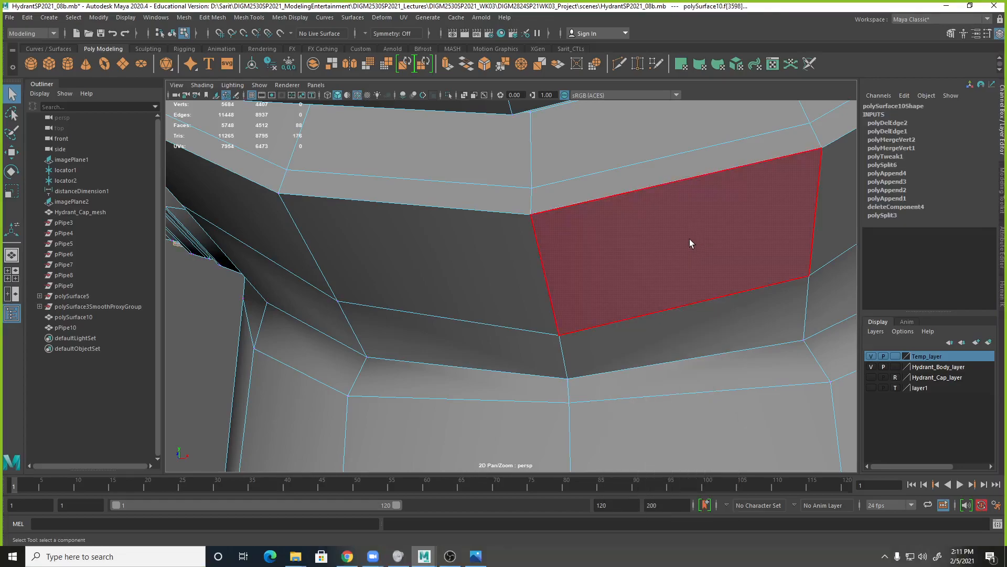
left_click(689, 238)
key("Delete")
right_click_drag(628, 192, 583, 197)
mouse_move(582, 204)
left_mouse_down("alt")
mouse_move(578, 220)
mouse_move(553, 193)
mouse_move(567, 207)
left_mouse_up("alt")
key("Delete")
key("Delete")
left_click_drag(636, 262, 637, 259, "alt")
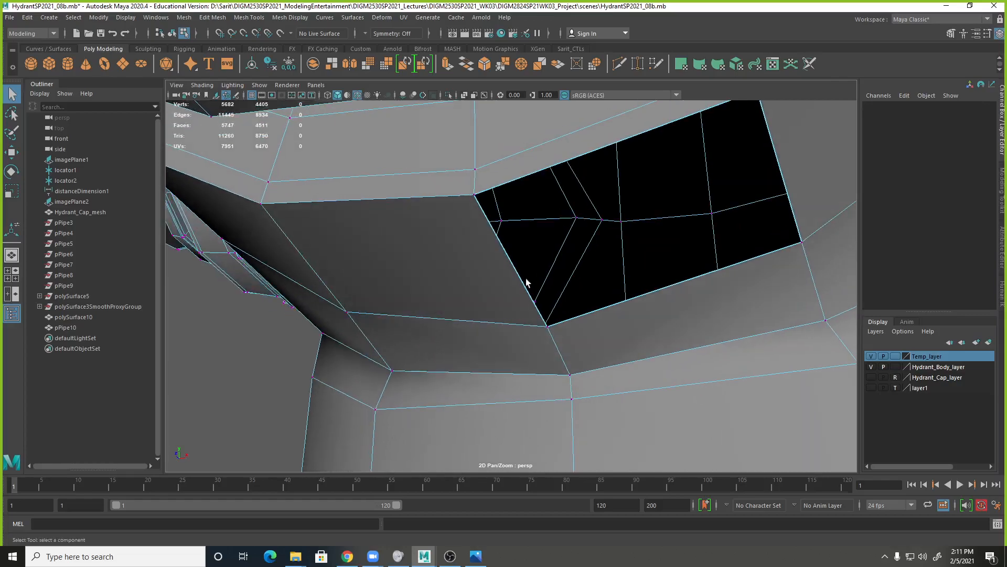
Fill the hole under the outlet ring with a single face using Append to Polygon.
mouse_move(539, 315)
left_mouse_down("alt")
mouse_move(513, 321)
mouse_move(528, 324)
left_mouse_up("alt")
right_click(596, 344)
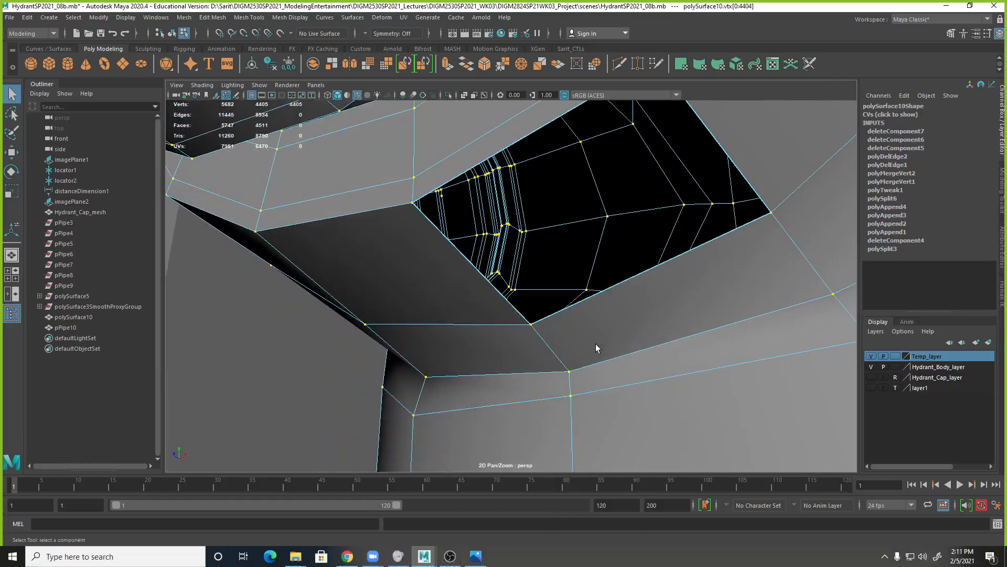
right_click(596, 344)
left_click(647, 252)
right_click_drag(633, 277, 698, 277, "shift")
left_click(516, 181)
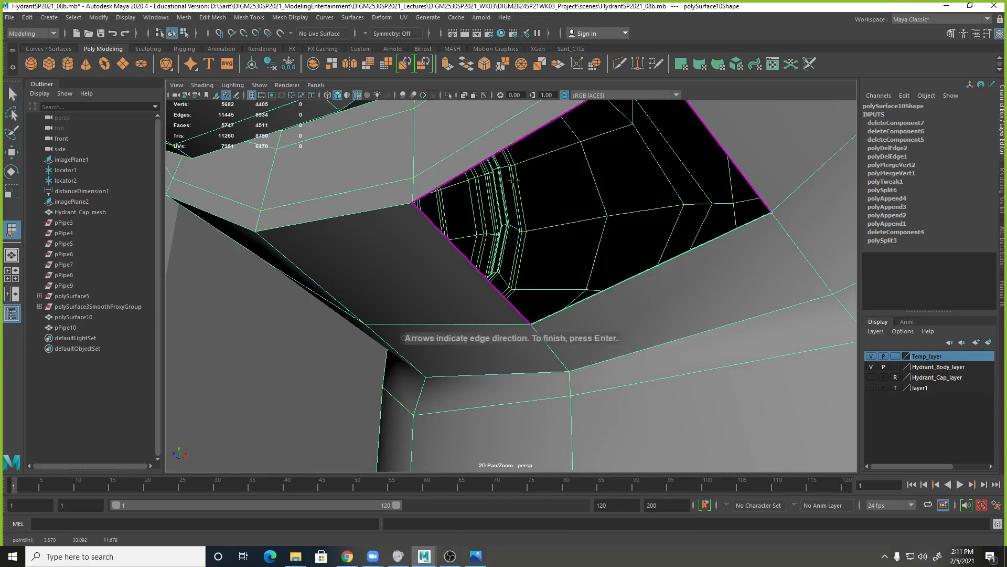
left_click(496, 152)
key("Return")
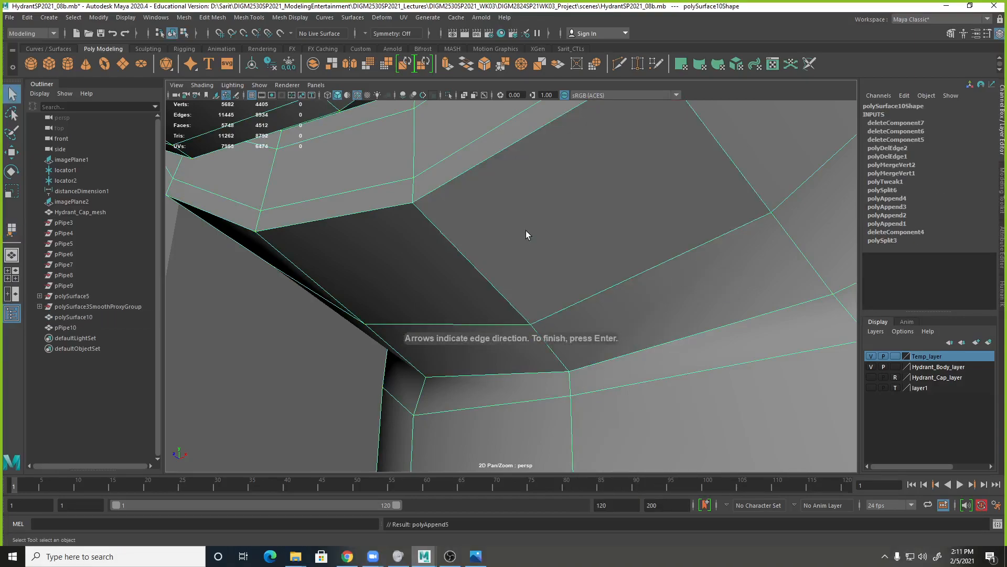
Save the hydrant scene and accept the student version notice.
left_click_drag(664, 327, 575, 316, "alt")
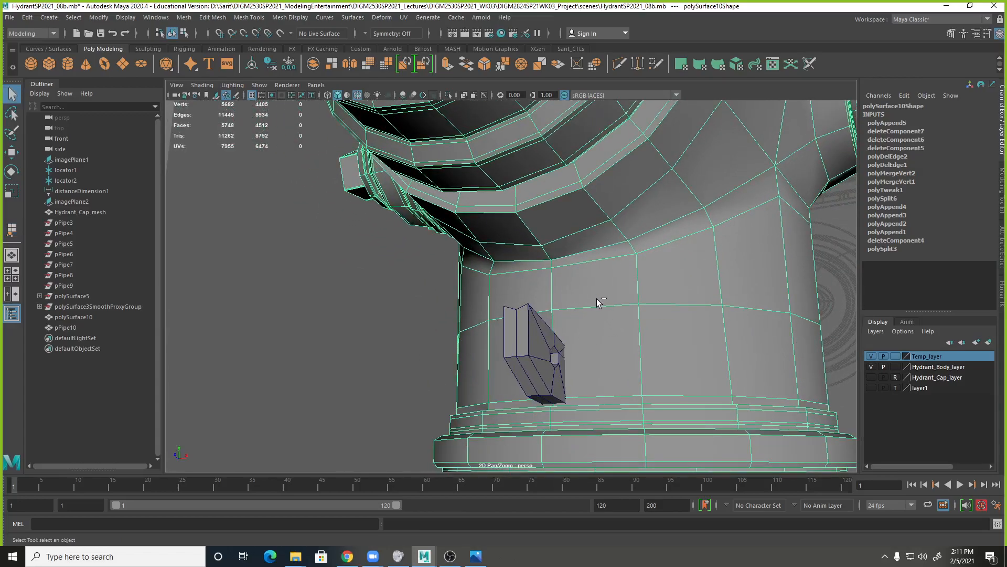
key("ctrl+s")
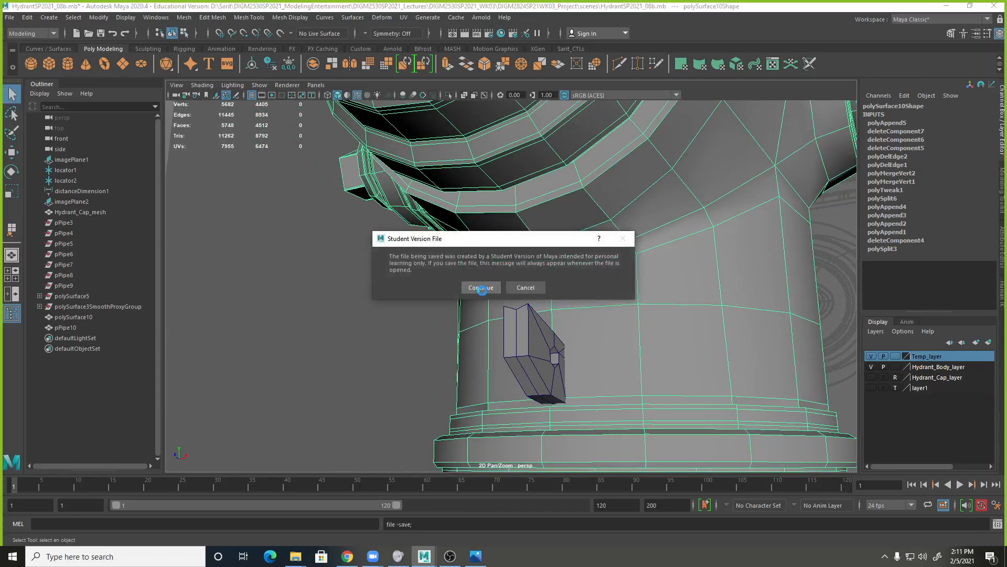
left_click(481, 287)
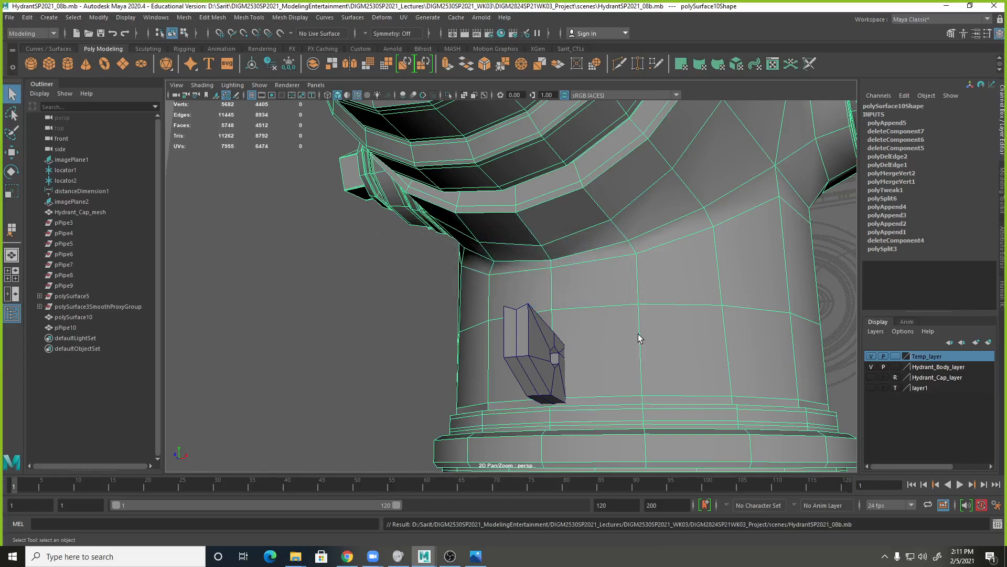
Move the chain loop up against the underside of the outlet ring, at Translate Y 12.222 and Translate Z 4.741.
left_click_drag(641, 339, 700, 341, "alt")
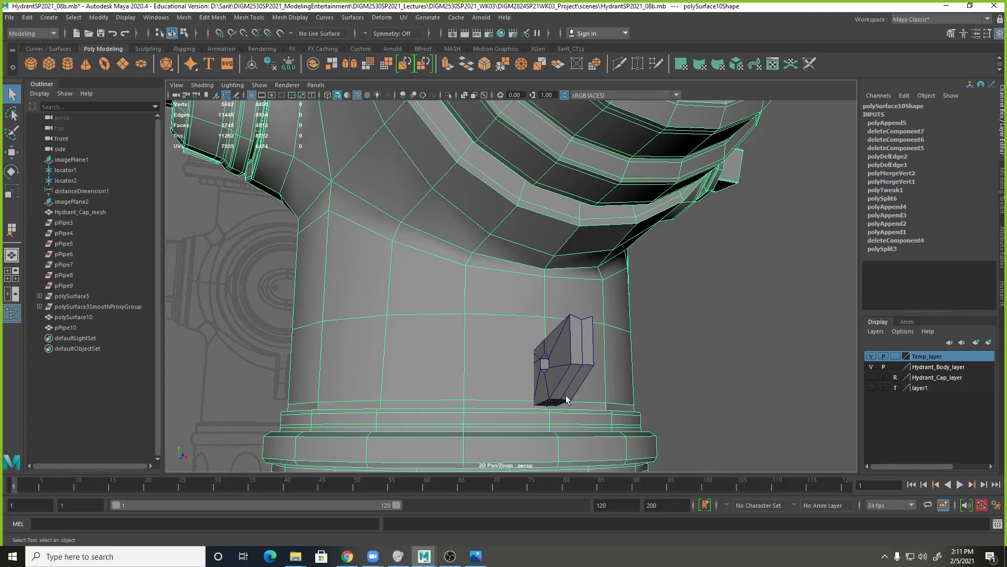
left_click(587, 354)
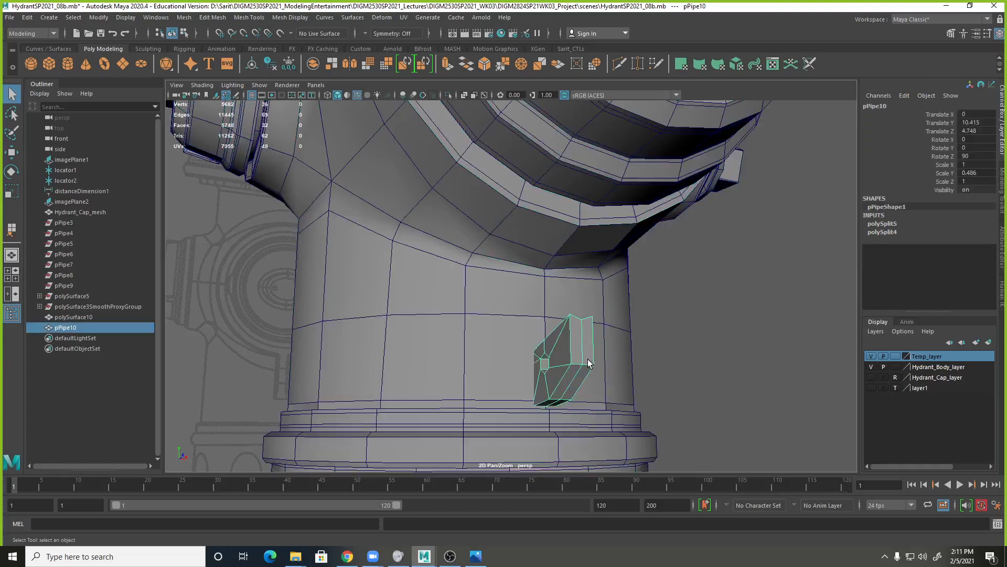
right_click_drag(589, 360, 710, 324, "alt")
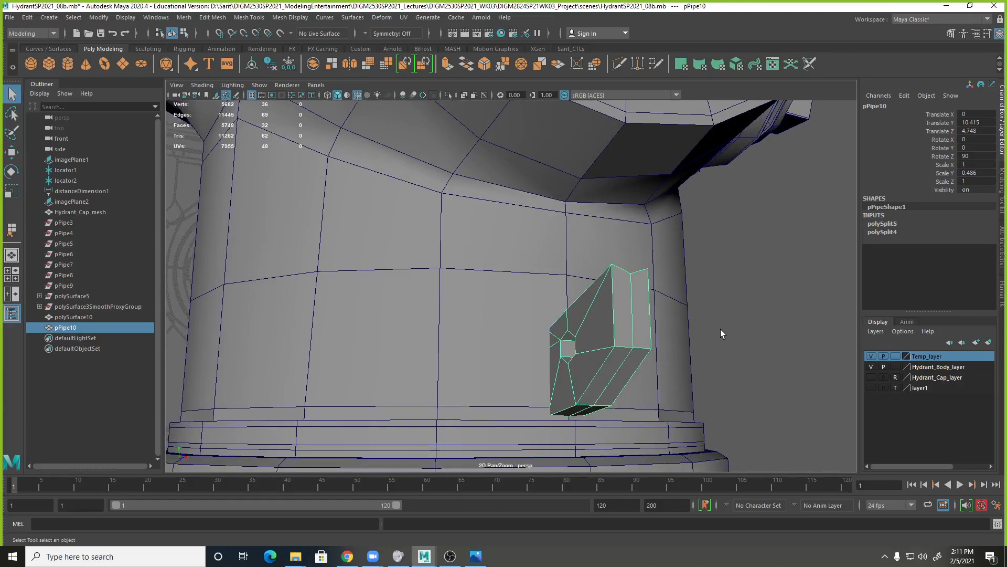
left_click_drag(714, 314, 625, 218, "alt")
key("w")
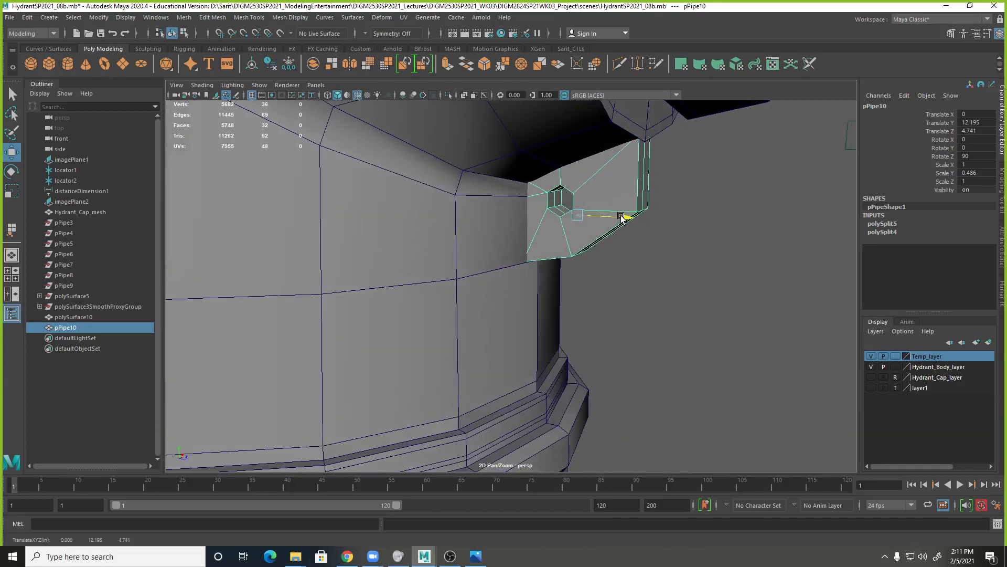
left_click_drag(578, 197, 560, 173)
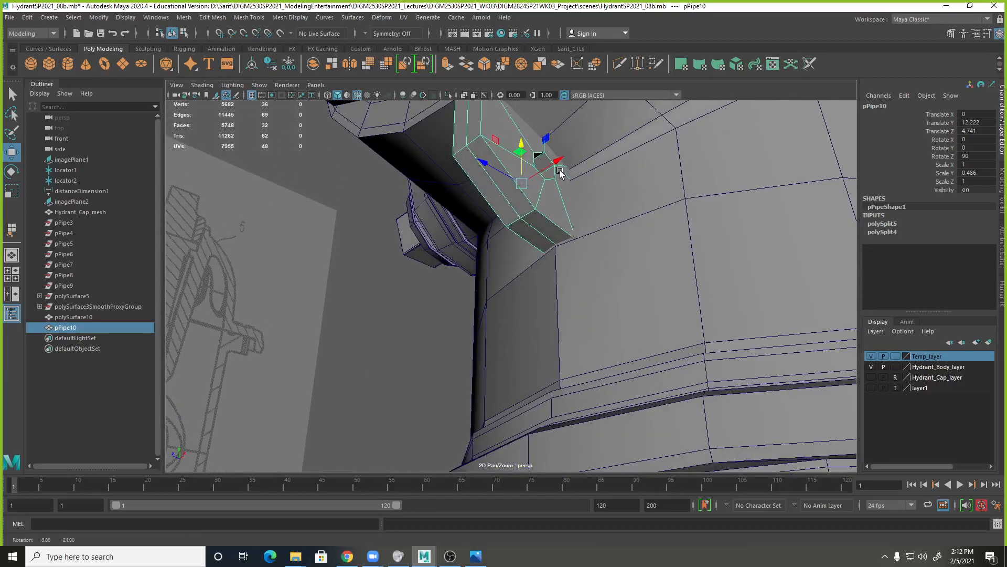
middle_click_drag(560, 173, 544, 276, "alt")
left_click_drag(544, 276, 508, 288, "alt")
right_click_drag(508, 288, 513, 275, "alt")
Multi-Cut a new edge across the hydrant body behind the loop, joining the vertices on both sides through the vertical centre edge.
left_click(545, 217)
right_click_drag(548, 220, 504, 221, "shift")
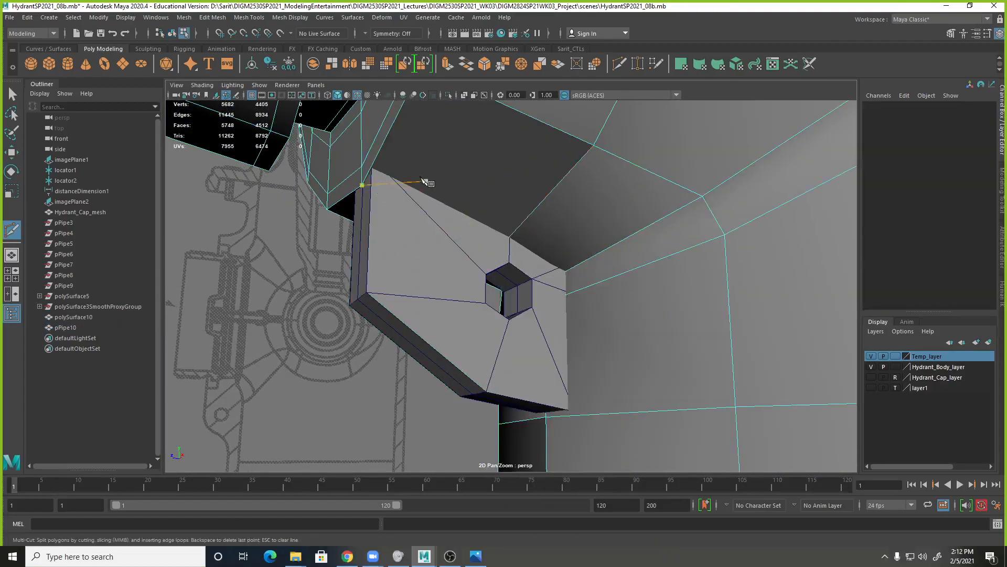
right_click_drag(459, 244, 593, 268, "alt")
left_click_drag(527, 195, 513, 208)
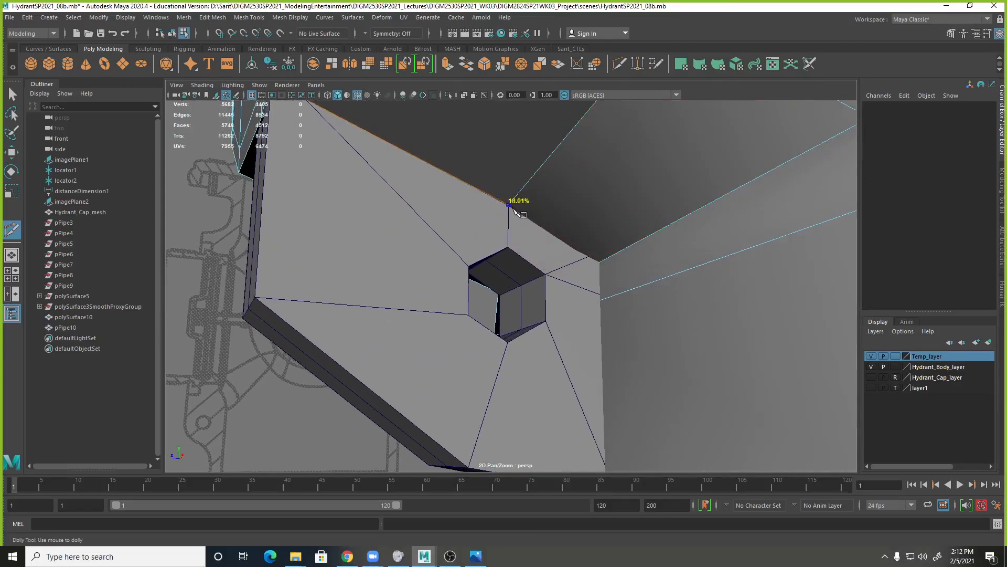
left_click(600, 262)
left_click_drag(682, 347, 681, 296, "alt")
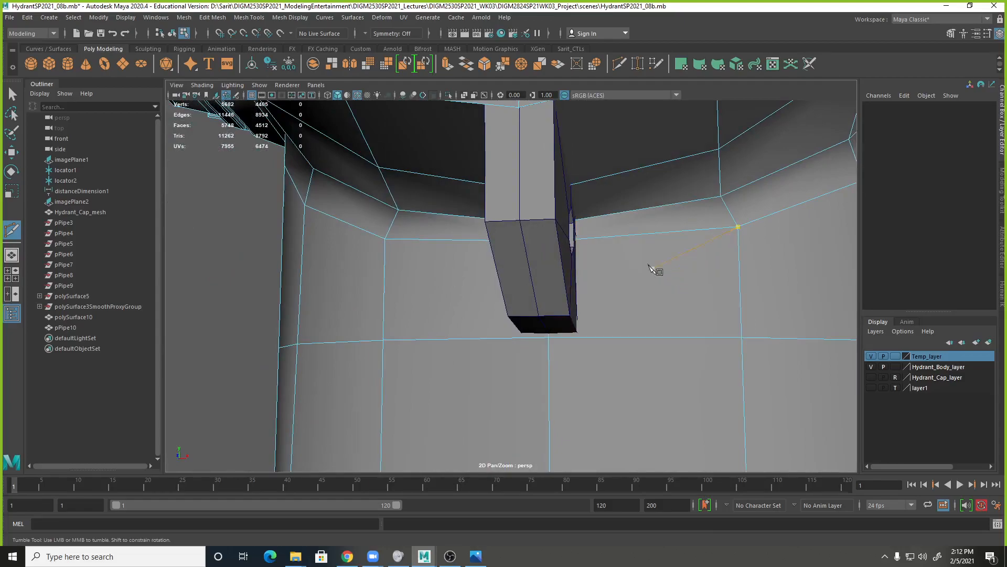
left_click_drag(634, 220, 651, 342, "alt")
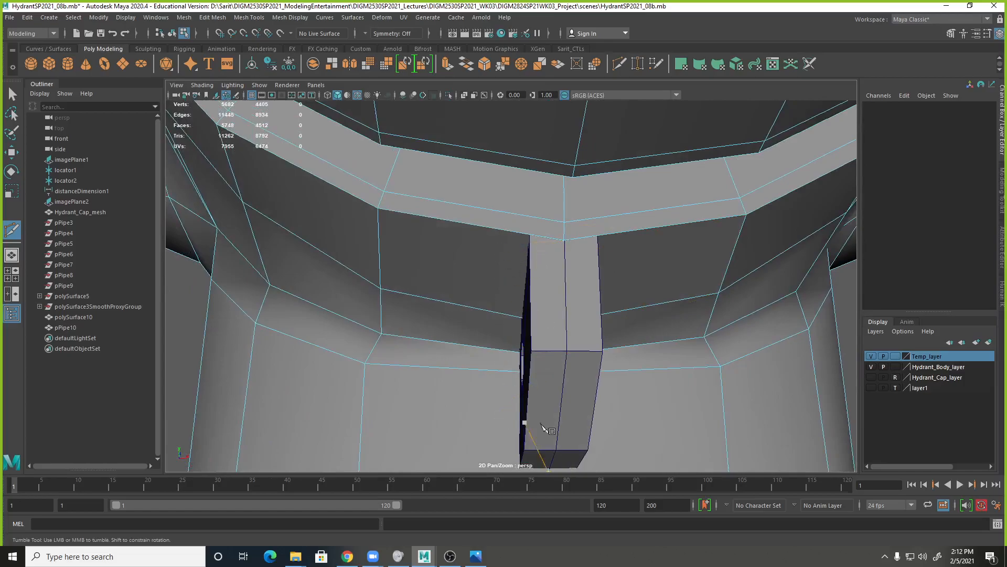
left_click_drag(679, 438, 689, 367, "alt")
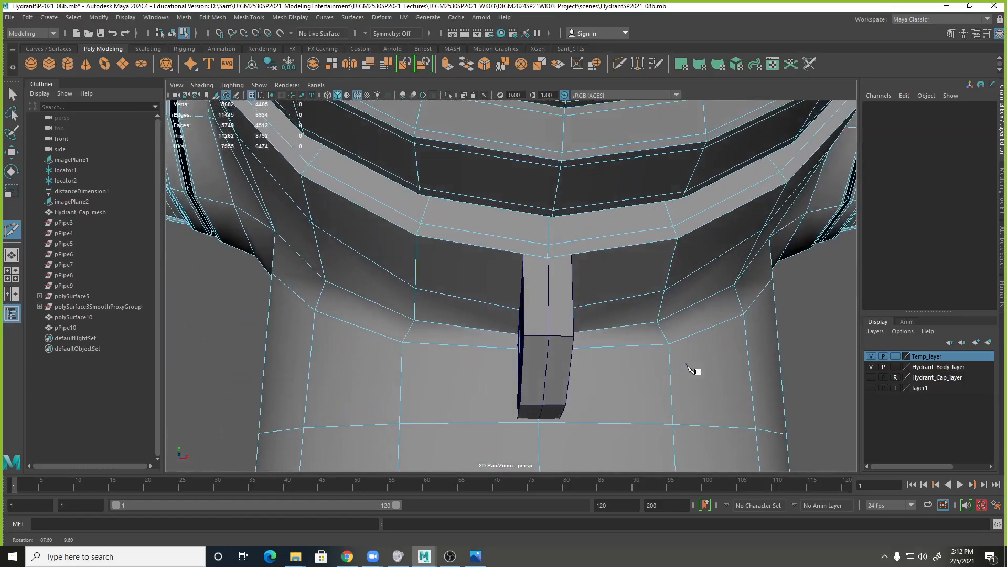
left_click(389, 356)
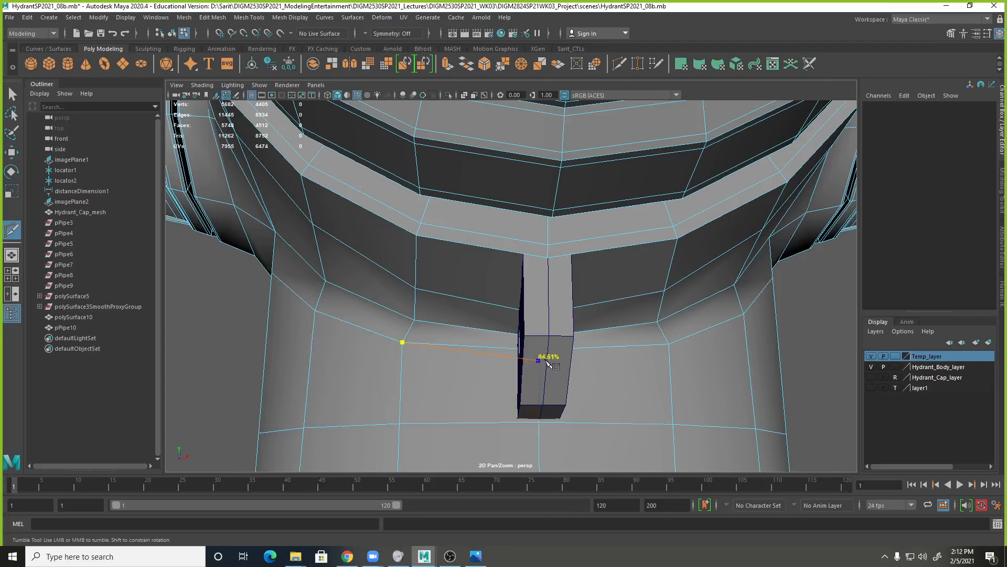
left_click(547, 363)
left_click(669, 344)
key("Return")
Delete the two old horizontal edges just above the new cut on either side of the loop.
key("q")
right_click_drag(646, 337, 704, 252)
right_click_drag(617, 351, 616, 241)
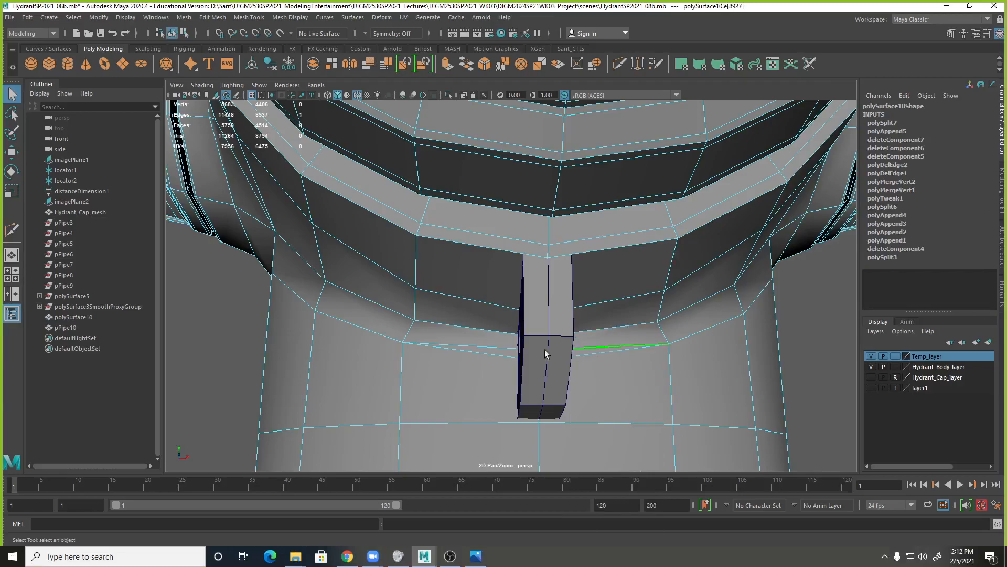
left_click(507, 348, "shift")
right_click_drag(507, 349, 459, 363, "shift")
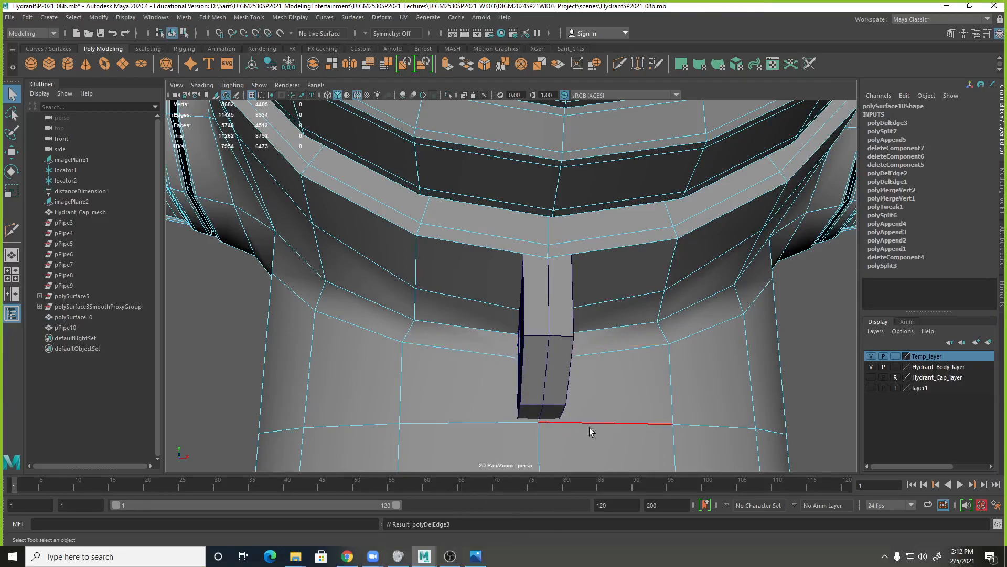
Set the Select Tool symmetry to Object X and select the mirrored pair of body edges beside the loop.
right_click_drag(581, 427, 531, 375, "alt")
left_click_drag(530, 376, 571, 331, "alt")
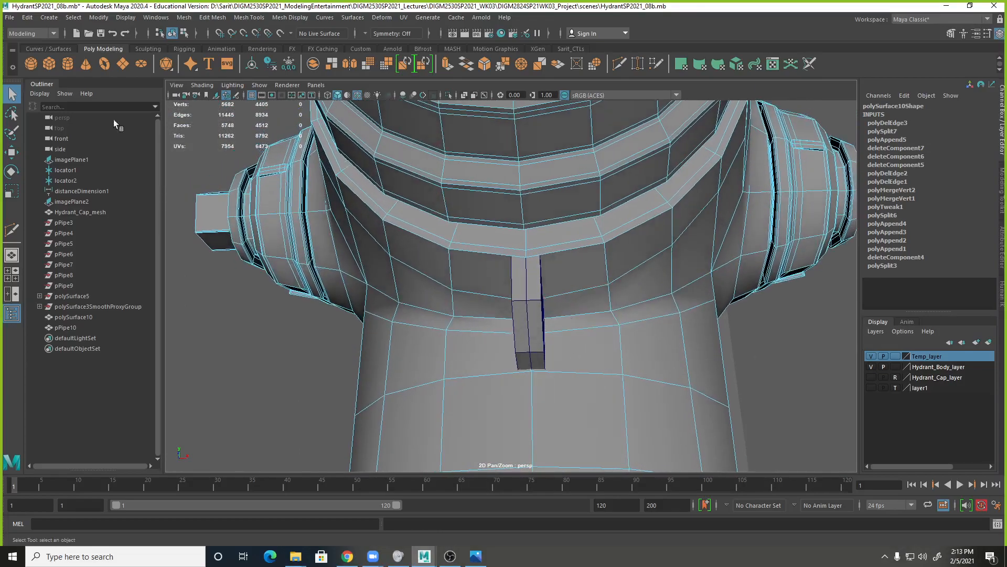
double_click(12, 94)
left_click_drag(461, 312, 356, 111)
left_click(258, 255)
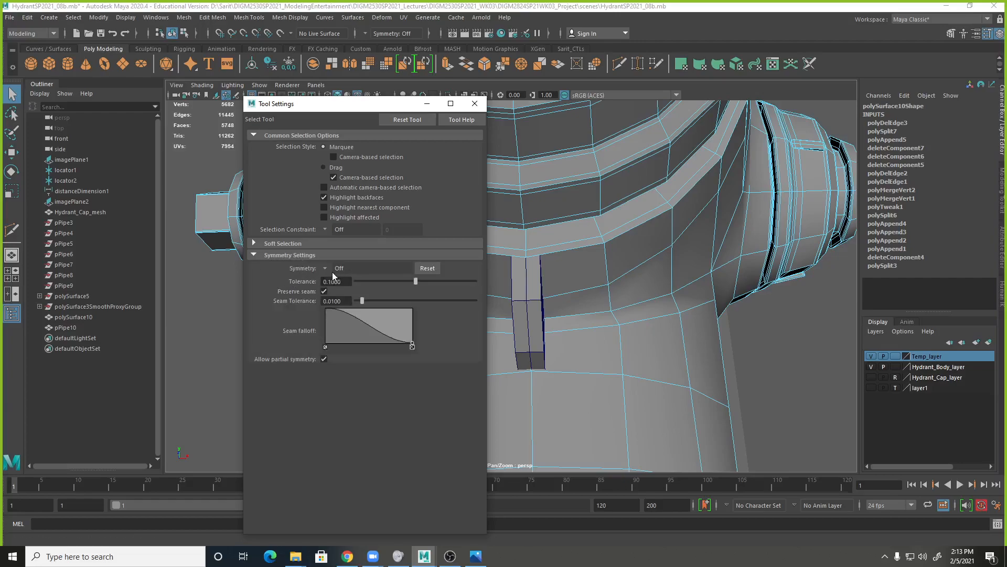
left_click(326, 268)
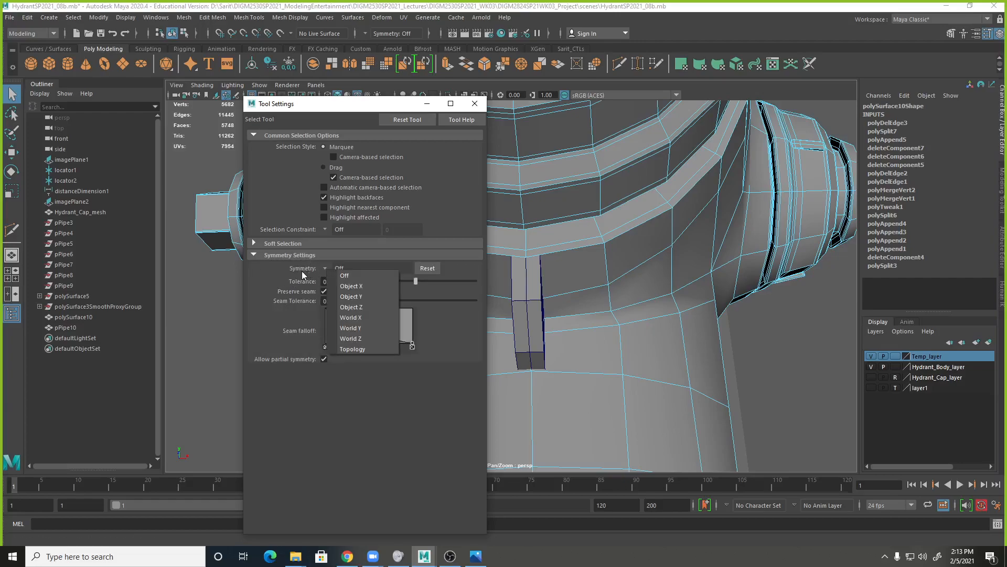
left_click(350, 286)
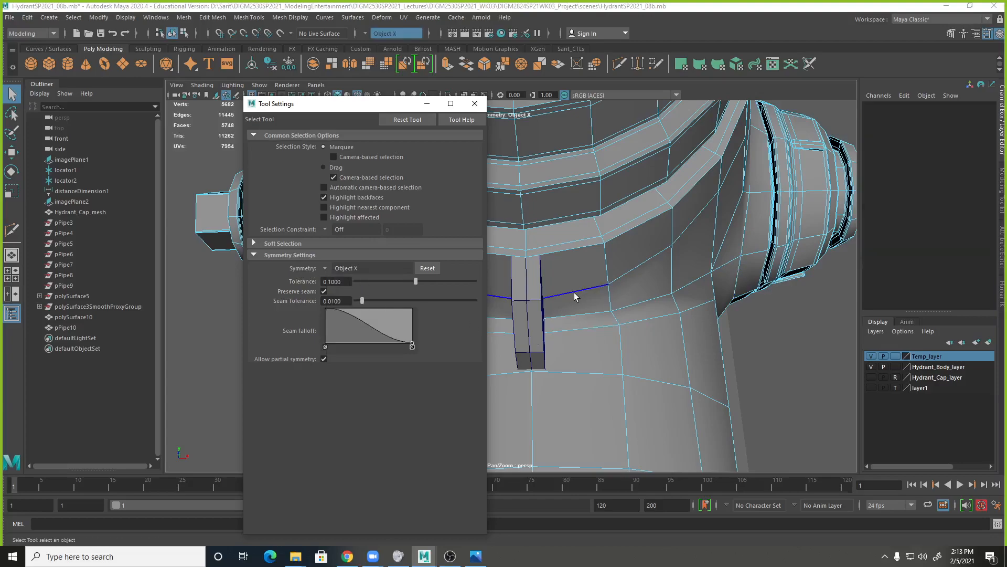
left_click(573, 294)
left_click(475, 103)
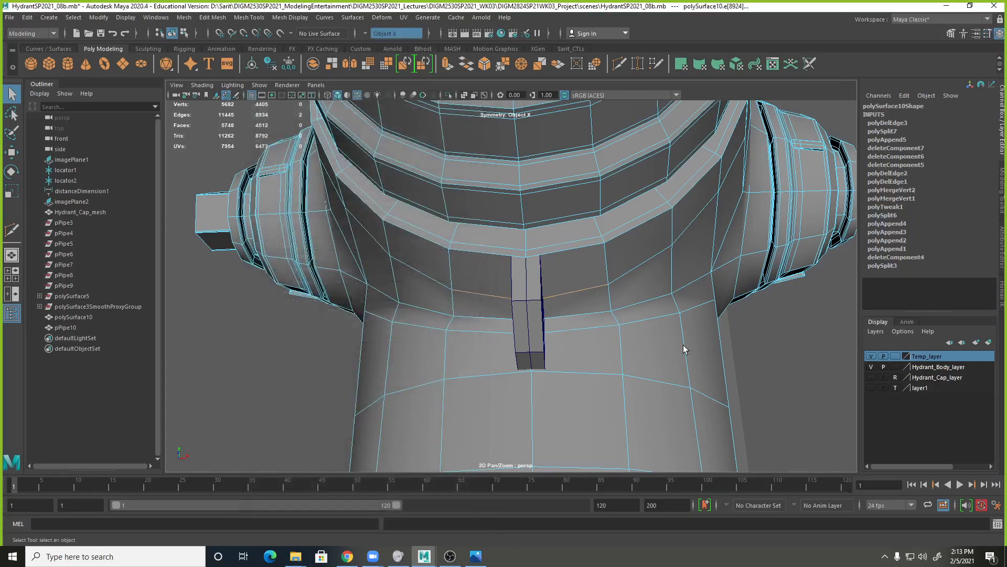
Try to cut the body below the outlet ring with Multi-Cut while the mirrored edges are selected.
right_click(575, 292, "shift")
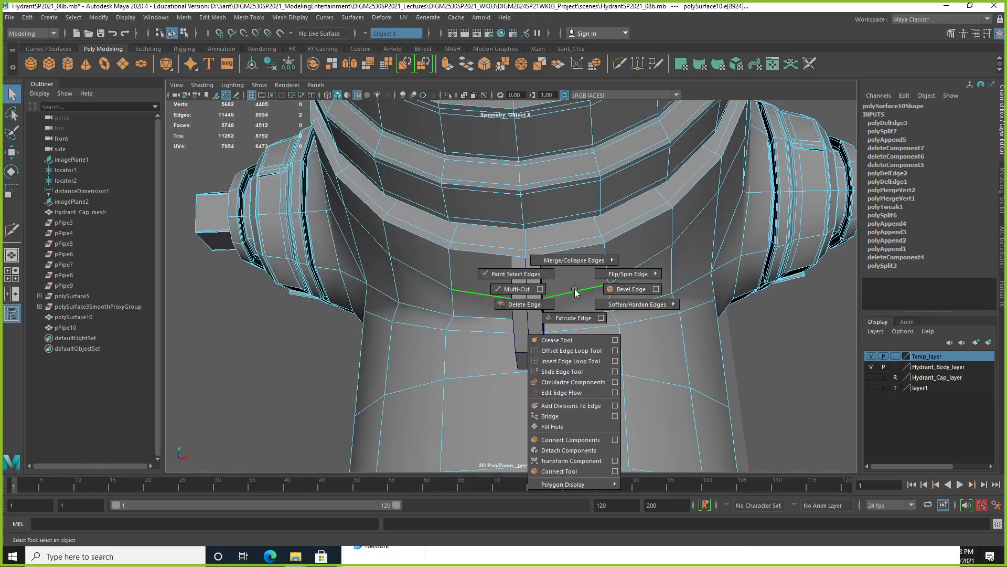
right_click_drag(536, 292, 734, 320, "shift")
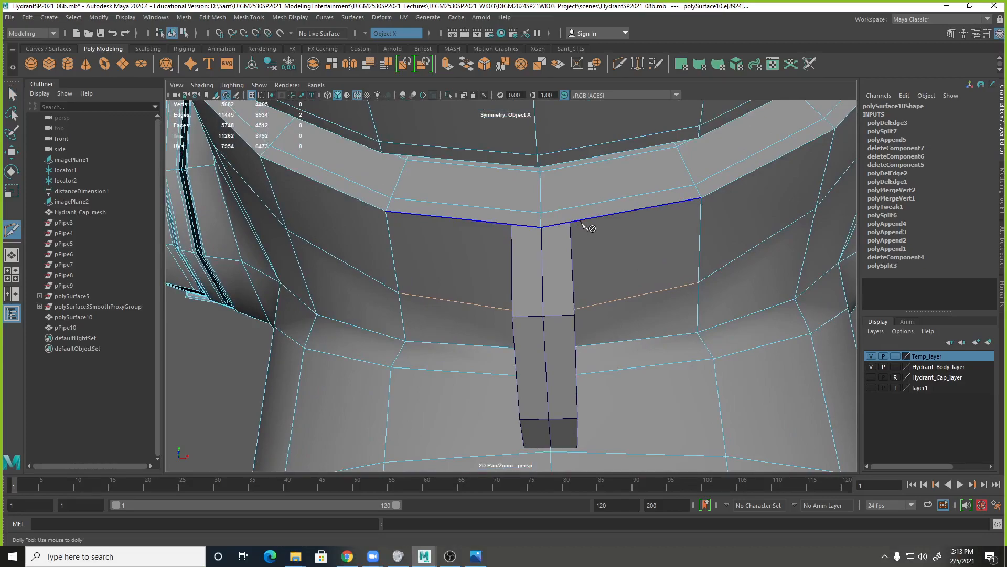
left_click_drag(581, 224, 595, 301, "alt")
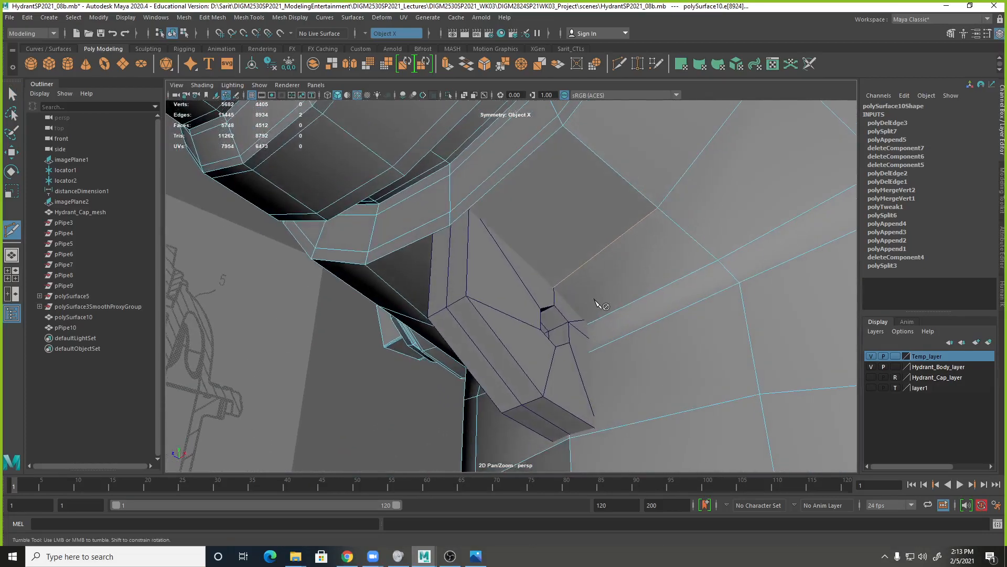
left_click(12, 93)
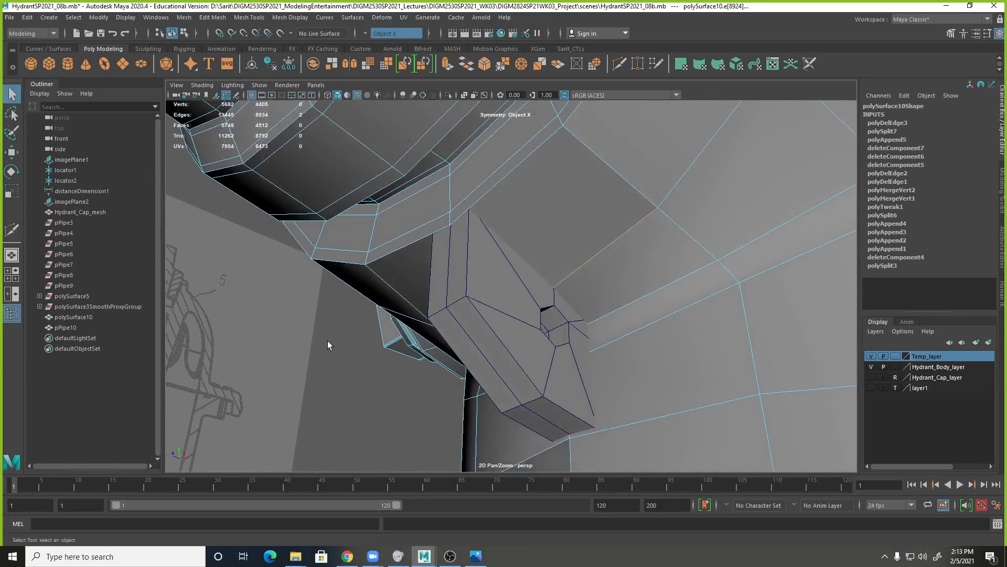
left_click(354, 462)
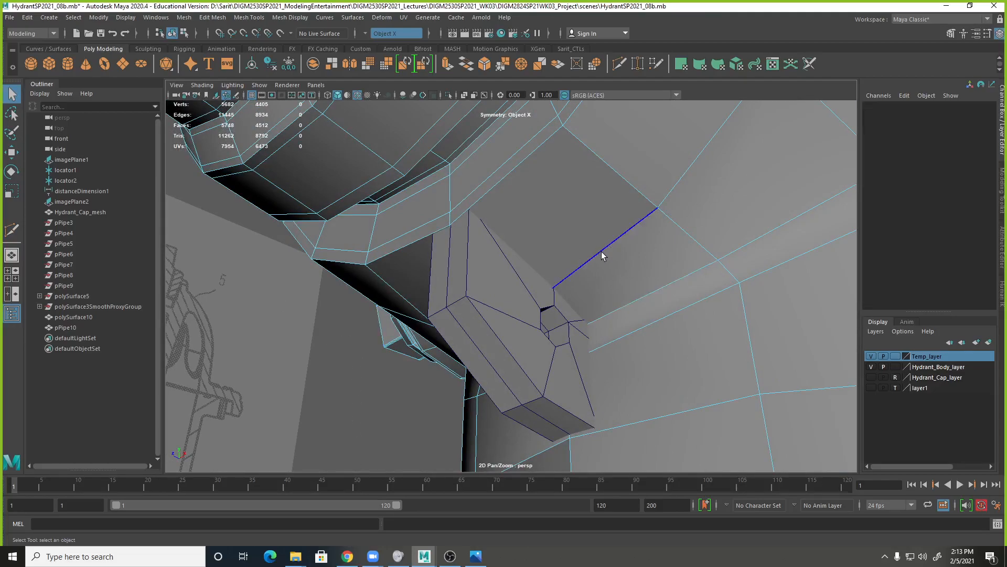
Return the hydrant body to object mode and try Multi-Cut with symmetry on the whole mesh.
right_click(615, 225)
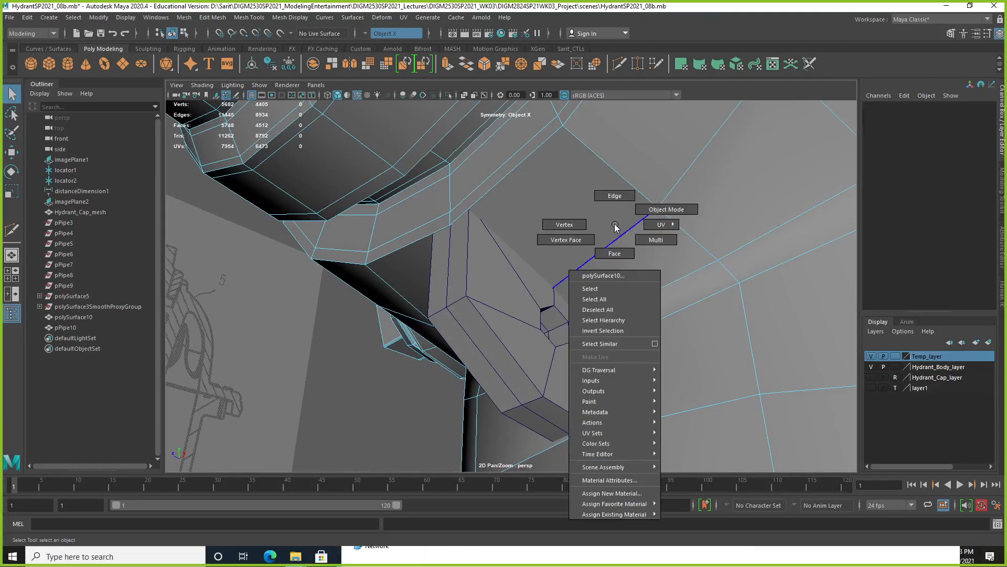
left_click(589, 227)
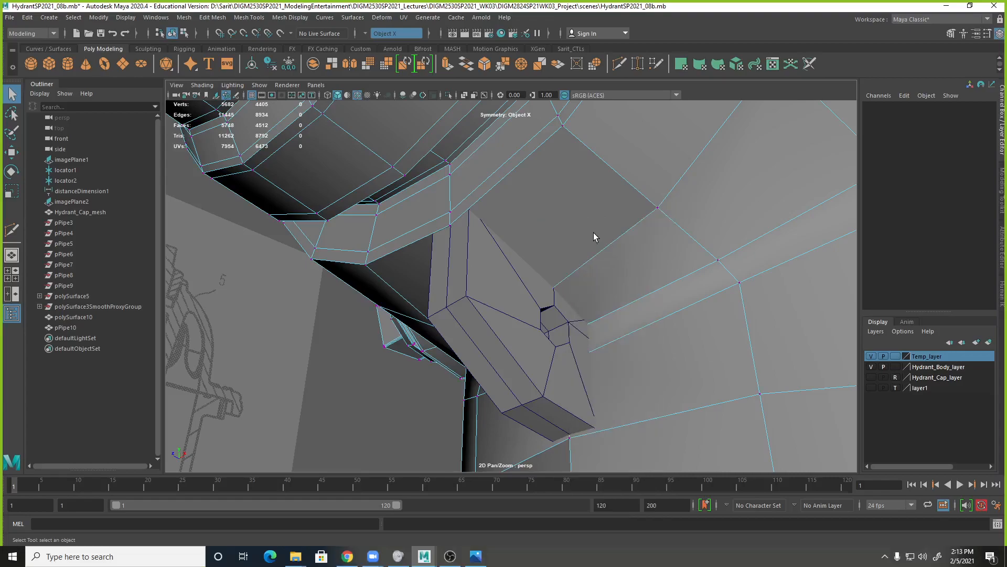
right_click(587, 225)
right_click(589, 229, "shift")
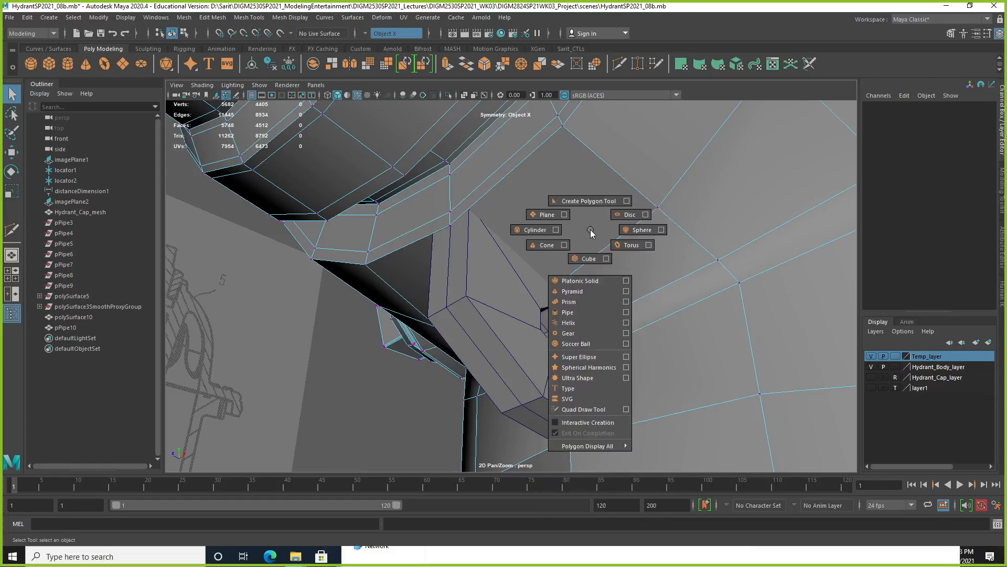
right_click(610, 219)
left_click(669, 219)
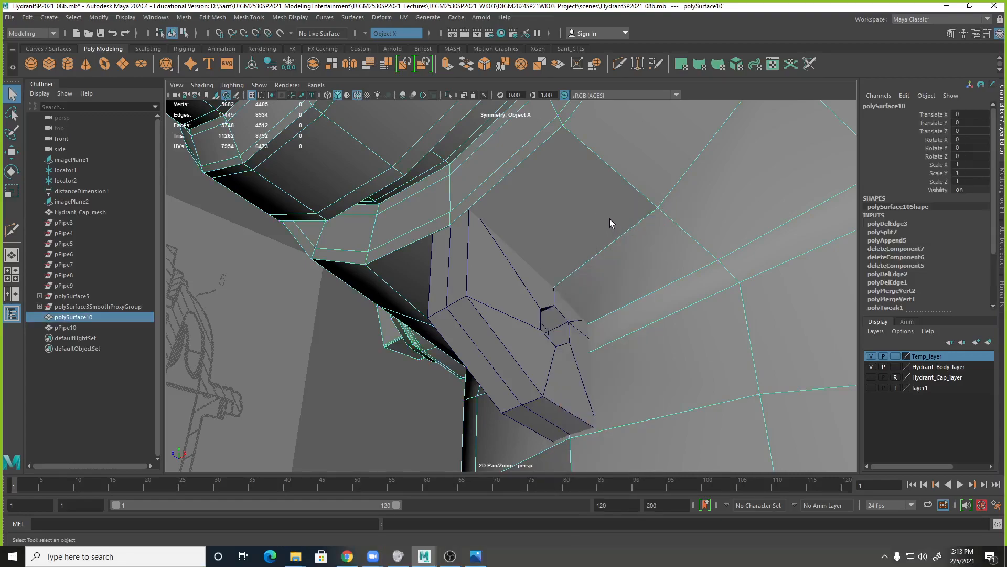
right_click(609, 219, "shift")
left_click(552, 219)
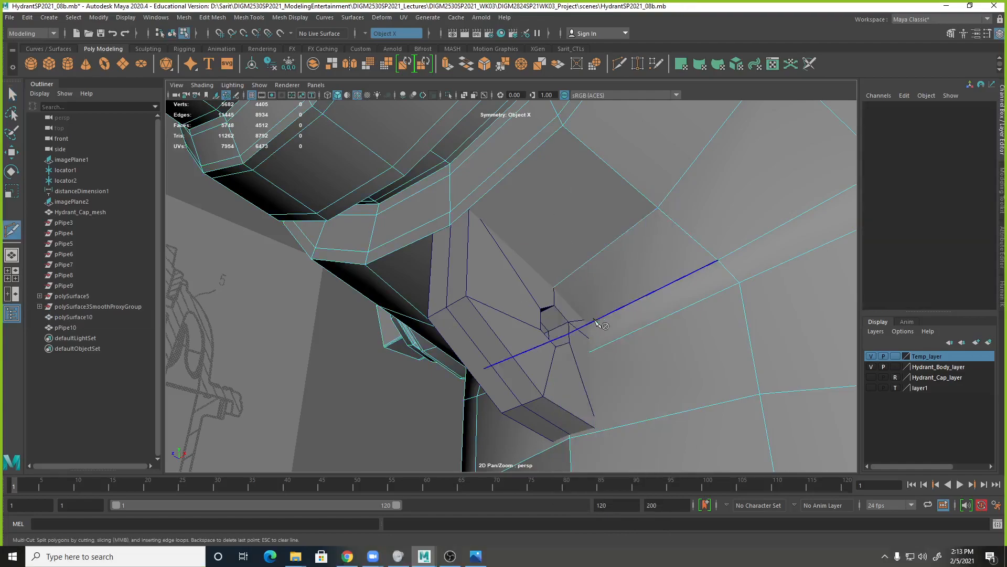
scroll(545, 261, "up", 2)
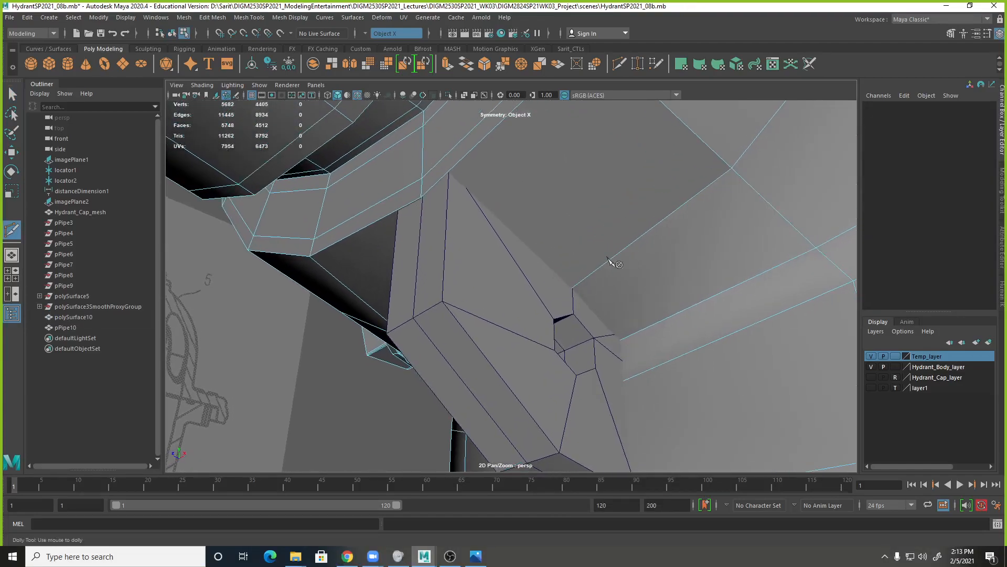
left_click_drag(461, 174, 440, 207, "alt")
key("q")
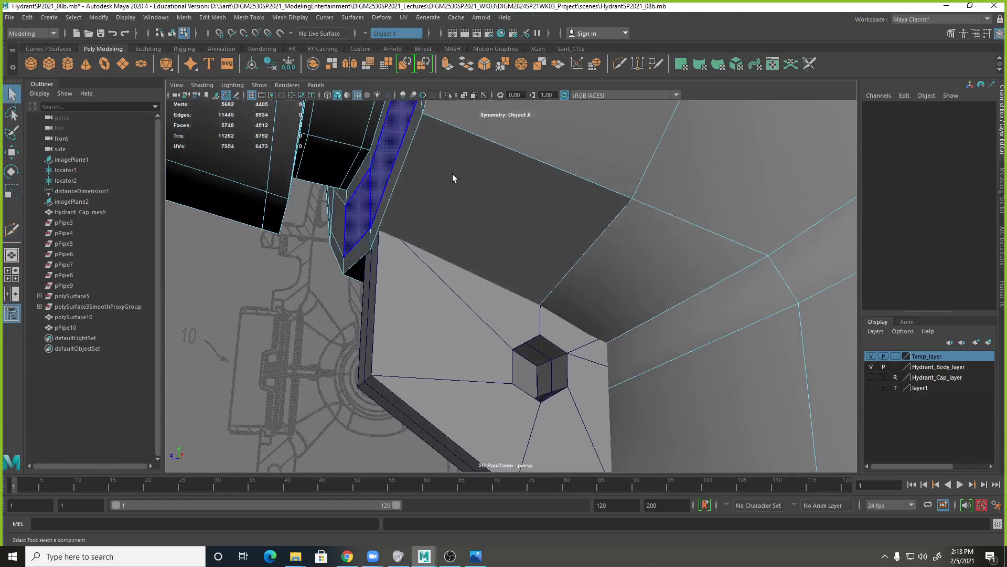
Reselect the hydrant body, try a symmetric Multi-Cut from the vertex beside the loop, and discard the cut point.
right_click_drag(543, 193, 483, 208)
left_click_drag(482, 208, 564, 272, "alt")
right_click_drag(589, 266, 619, 251)
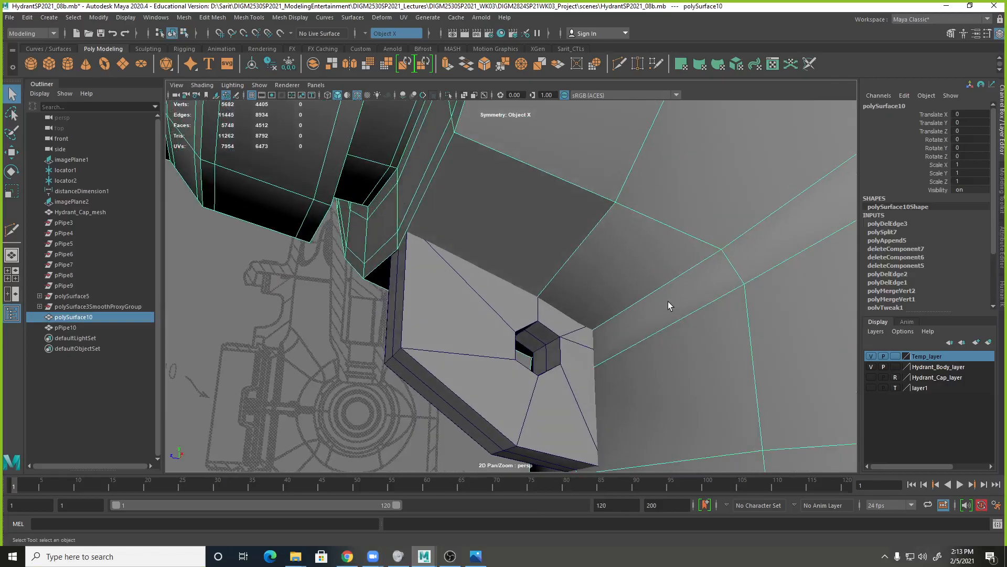
mouse_move(670, 281)
left_mouse_down("alt")
mouse_move(643, 282)
mouse_move(656, 272)
left_mouse_up("alt")
right_click(654, 259, "shift")
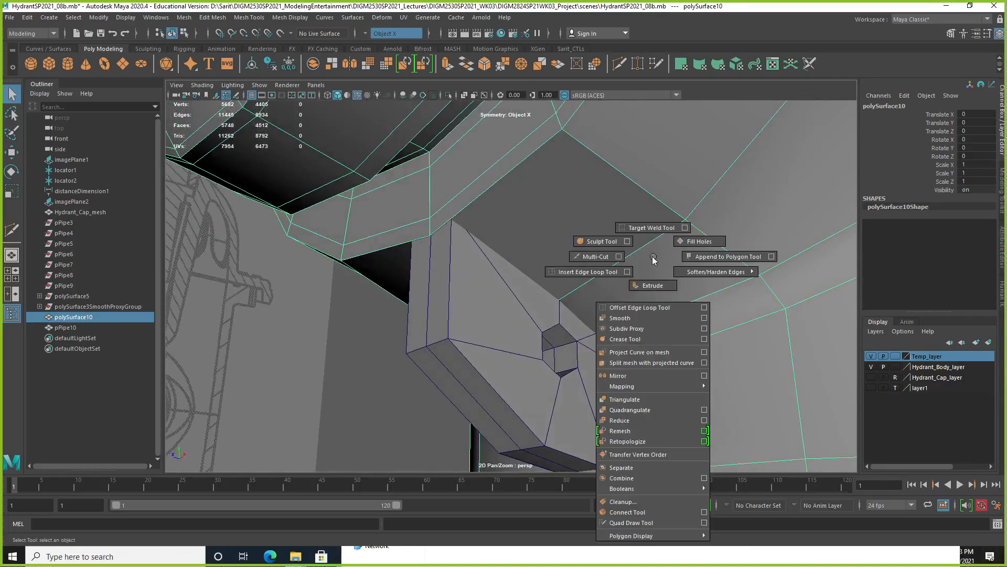
left_click(596, 256)
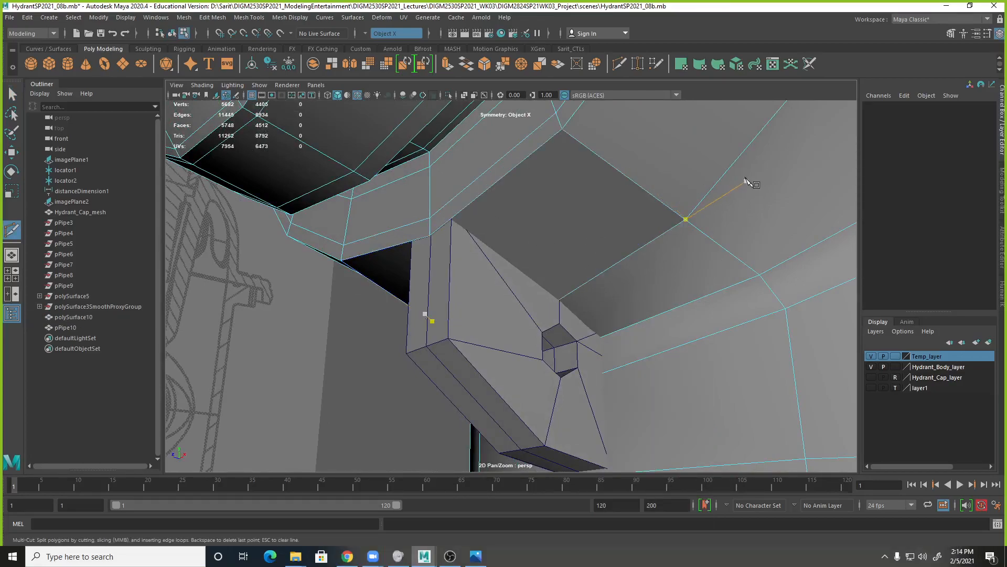
left_click(686, 219)
key("Escape")
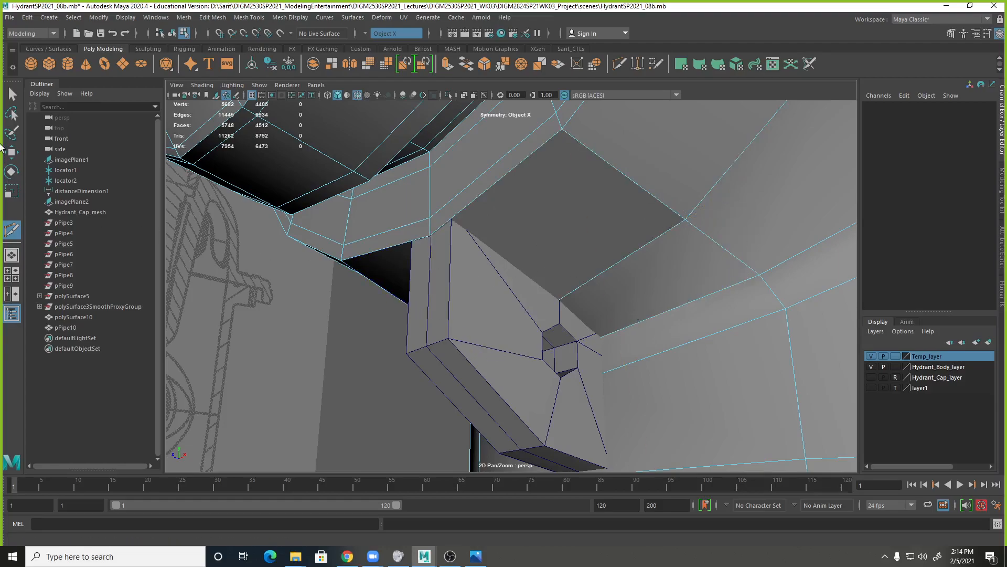
Leave Multi-Cut and delete the mirrored pair of body faces below the outlet ring on both sides of the mounting loop.
left_click(10, 95)
left_click(566, 202)
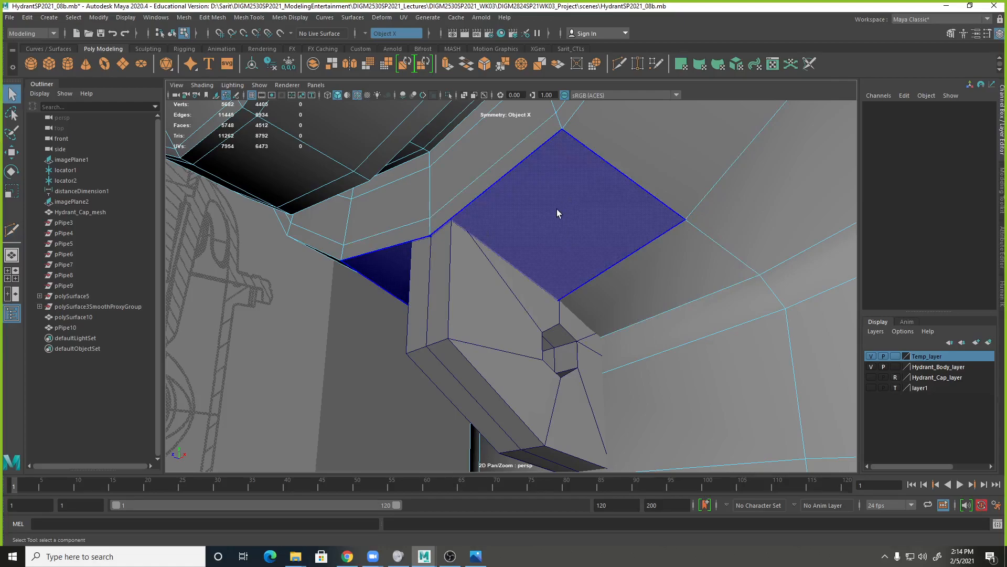
left_click(557, 215)
key("Delete")
left_click_drag(574, 270, 679, 290, "alt")
Use Append to Polygon to rebuild the body face in the opening on the right side of the mounting loop.
double_click(671, 159)
right_click(672, 154, "shift")
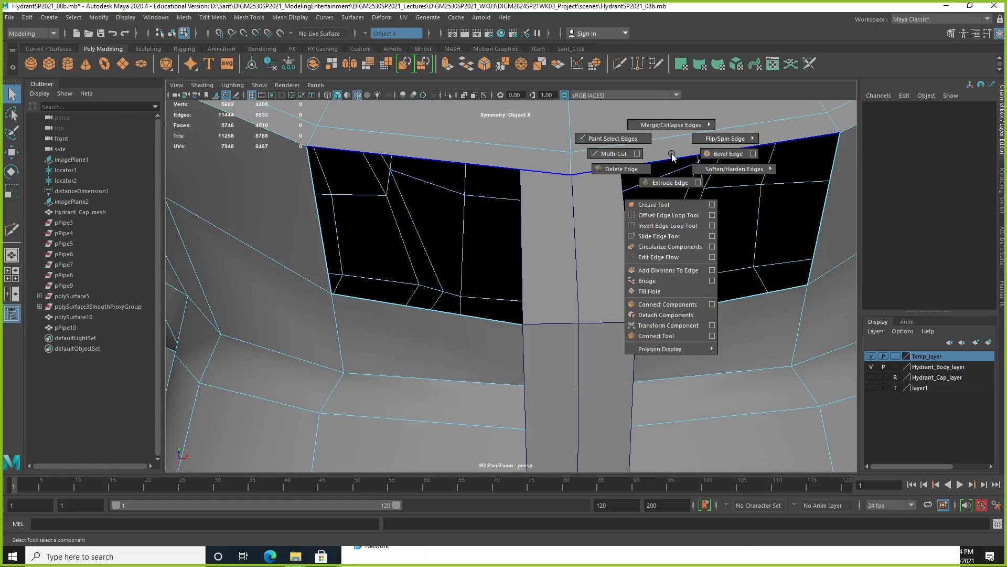
right_click_drag(673, 153, 699, 139)
right_click(698, 139, "shift")
left_click(772, 139)
left_click(708, 291)
left_click(708, 304)
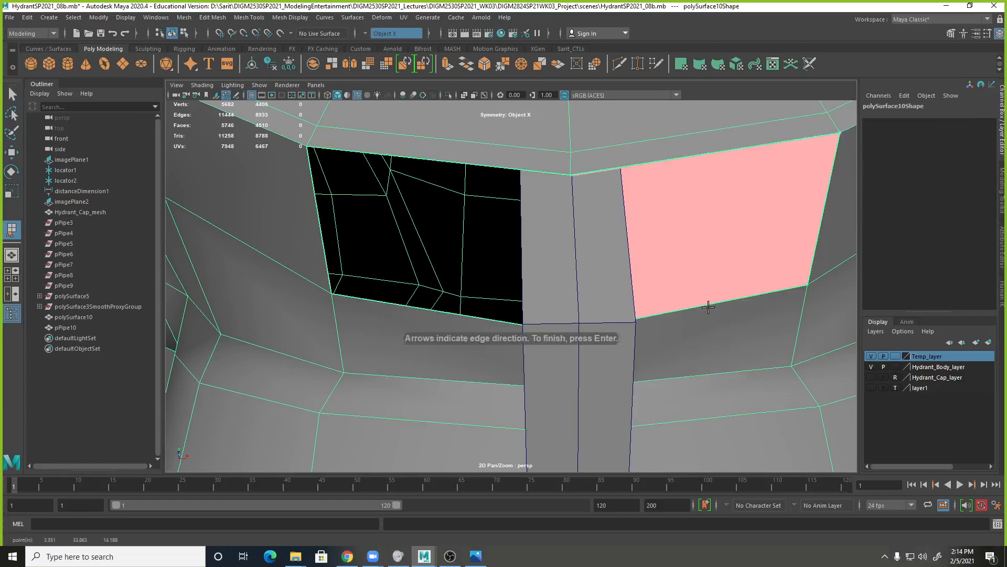
key("Return")
Append a matching polygon between the upper and lower boundary edges of the opening on the loop's left side.
left_click(486, 165)
left_click(461, 315)
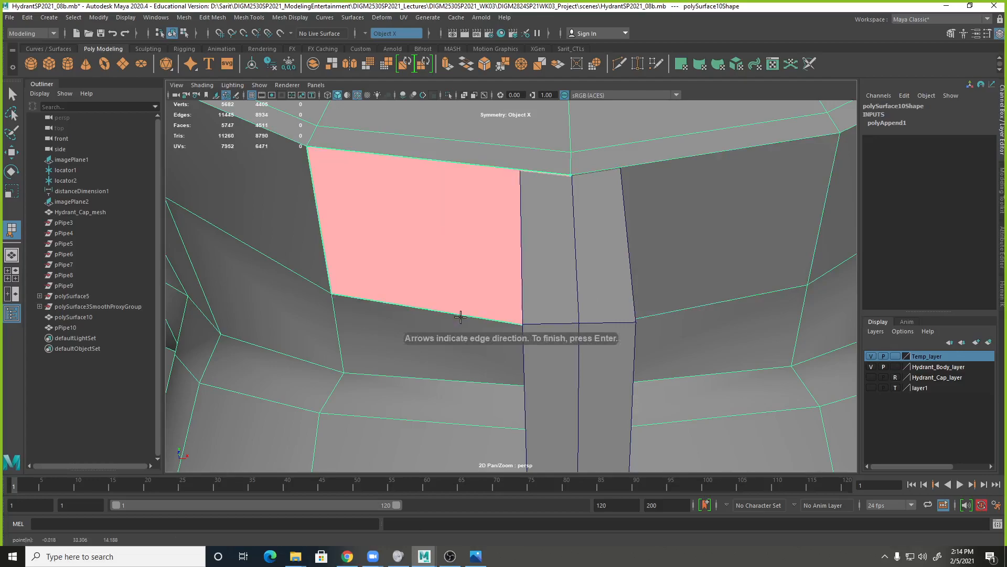
key("Return")
Activate Multi-Cut on the body, review its tool settings, and display the Modeling Toolkit.
right_click_drag(474, 267, 451, 282)
left_click(462, 337)
left_click(473, 295)
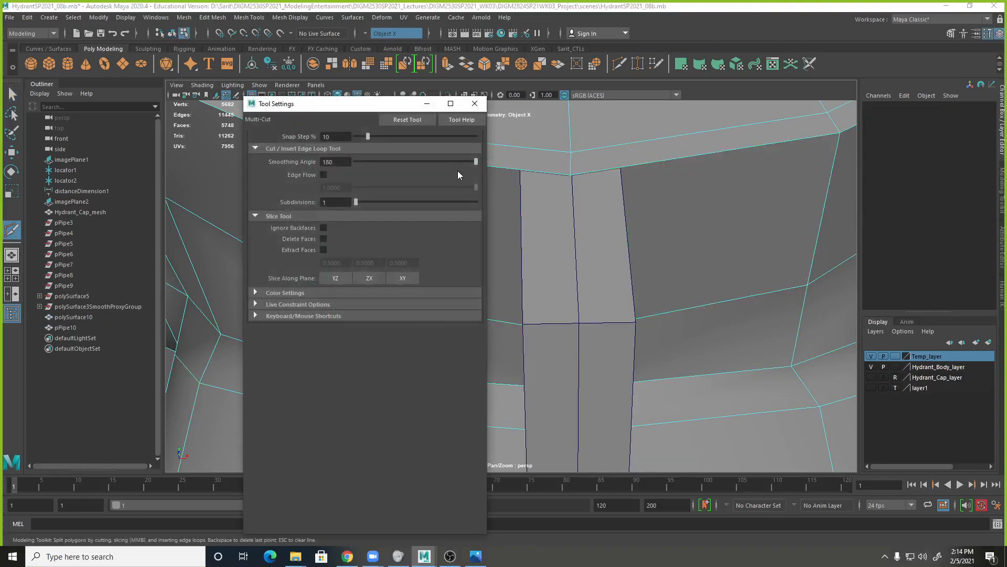
left_click(477, 101)
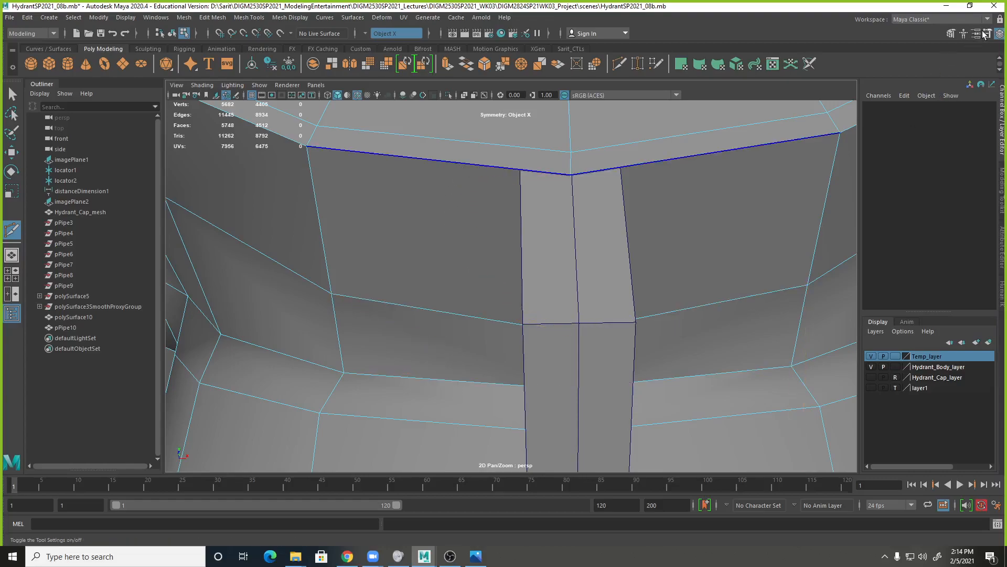
left_click(950, 34)
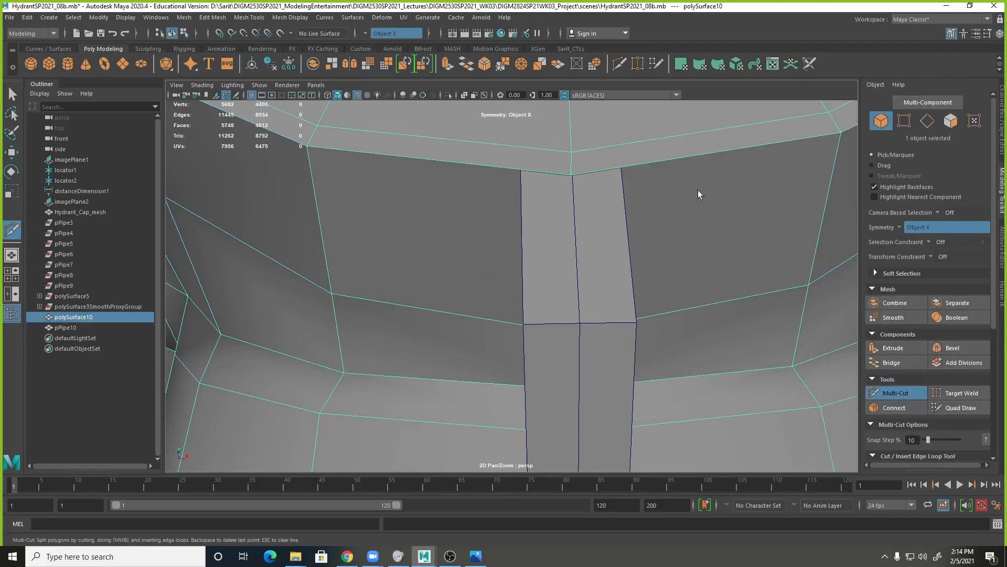
Try a symmetric Multi-Cut from the body edge under the outlet ring beside the mounting loop, and undo it.
right_click_drag(725, 158, 653, 159)
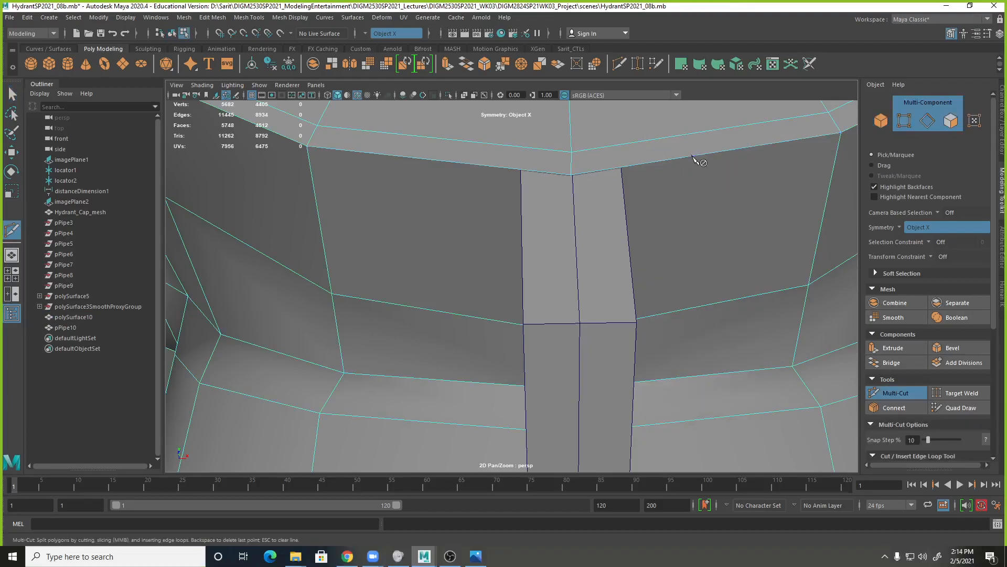
left_click_drag(711, 218, 764, 206, "alt")
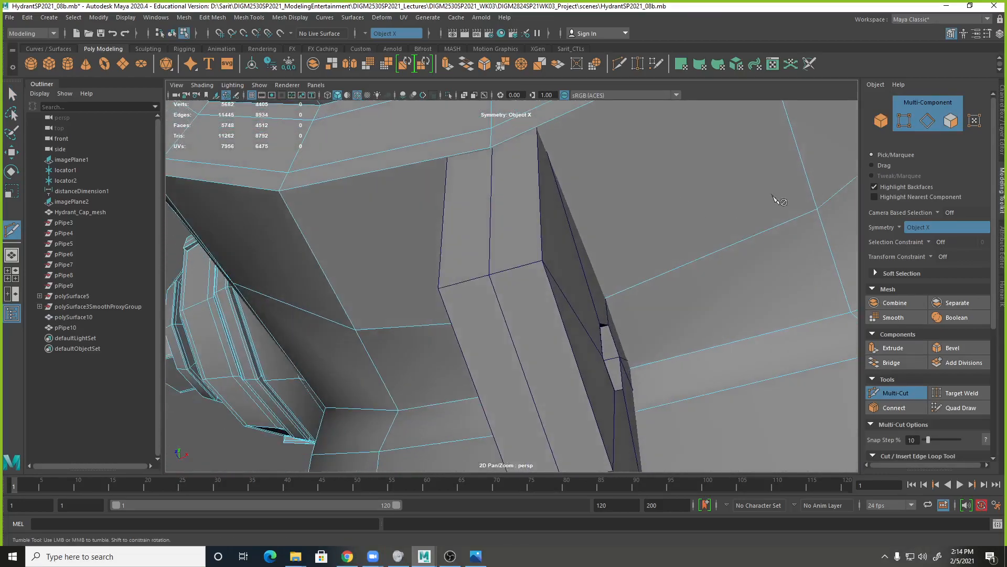
right_click_drag(815, 217, 662, 157, "alt")
left_click(641, 162)
key("ctrl+z")
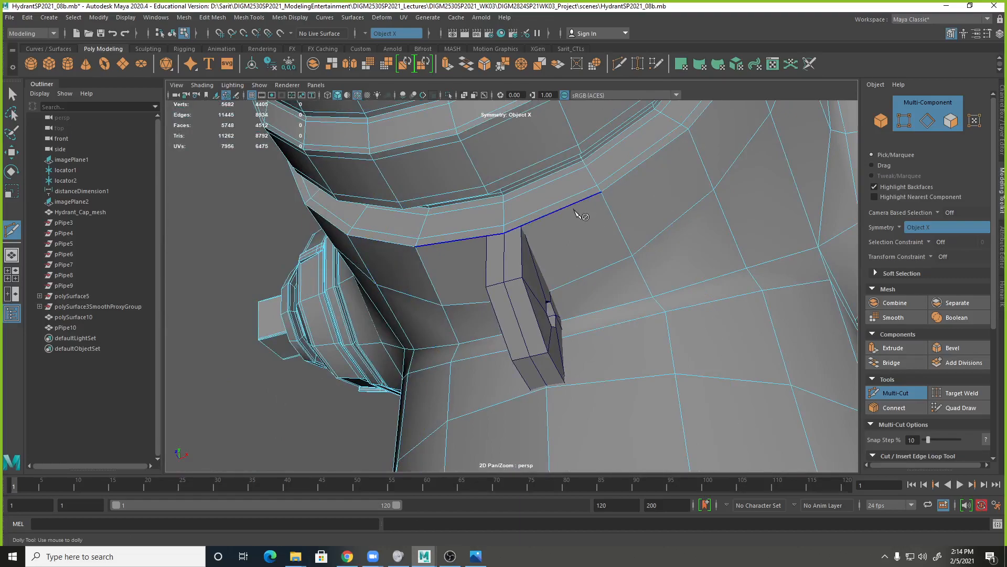
Reselect the hydrant body in object mode and try inserting an edge loop through the faces beside the mounting loop.
key("q")
left_click(556, 225)
right_click(557, 223)
left_click_drag(494, 238, 679, 258, "alt")
right_click_drag(680, 258, 725, 249)
right_click_drag(697, 247, 734, 233)
left_click_drag(667, 295, 572, 310, "alt")
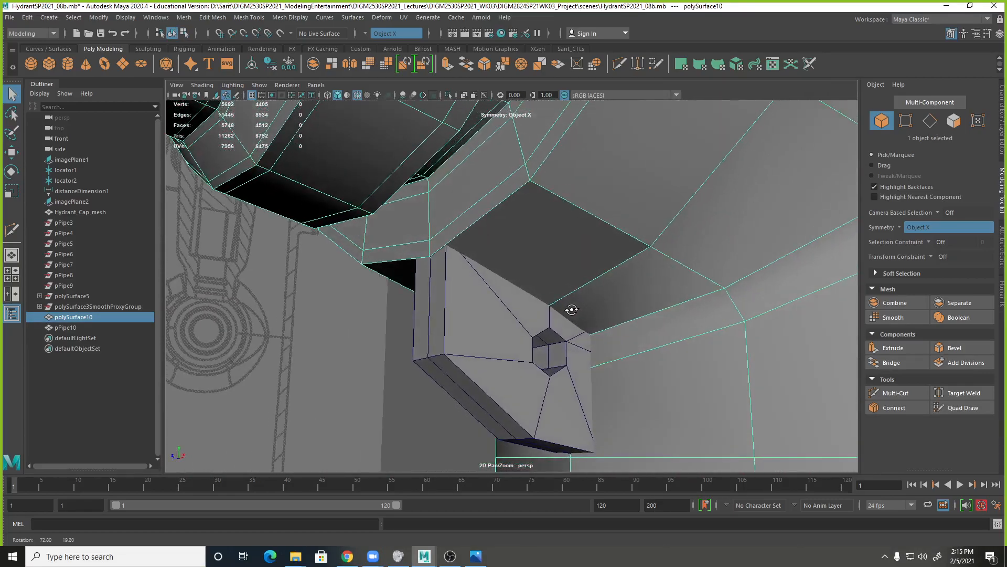
right_click_drag(519, 212, 489, 212, "shift")
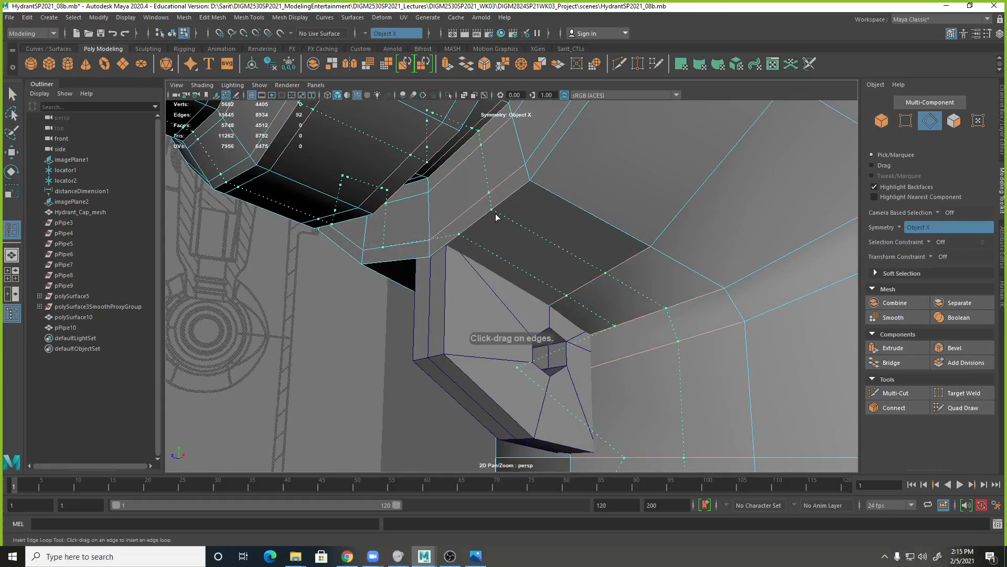
left_click(495, 213)
left_click_drag(555, 269, 609, 258, "alt")
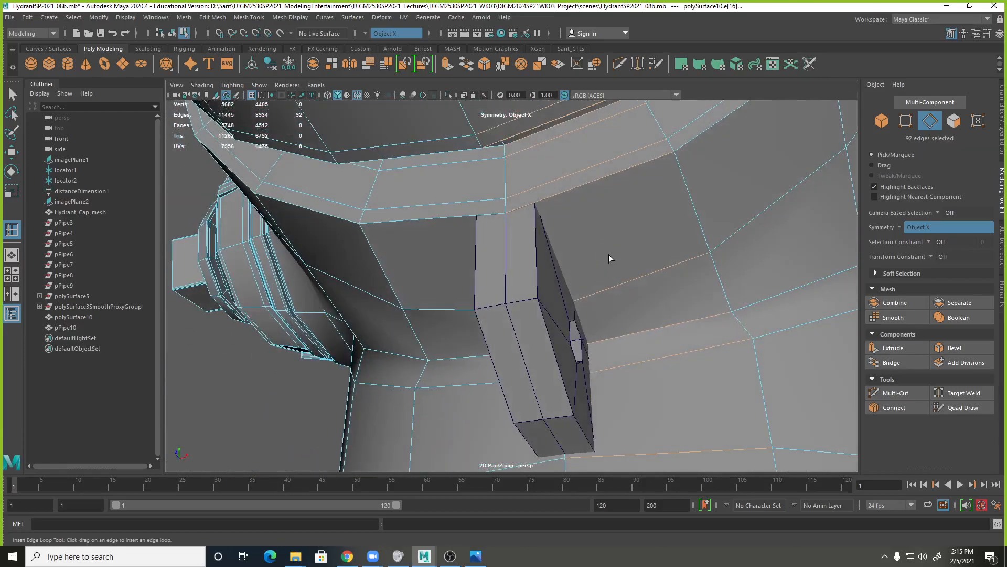
Try Multi-Cut again on the mirrored edges where the outlet ring meets the top of the mounting loop.
key("q")
right_click(568, 193)
right_click_drag(568, 193, 525, 199)
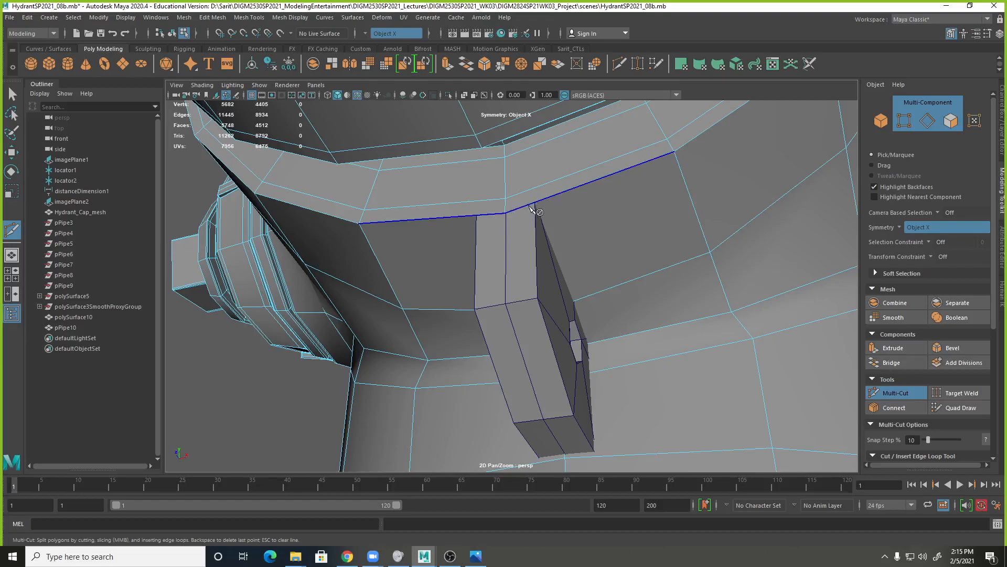
left_click(674, 151)
key("Escape")
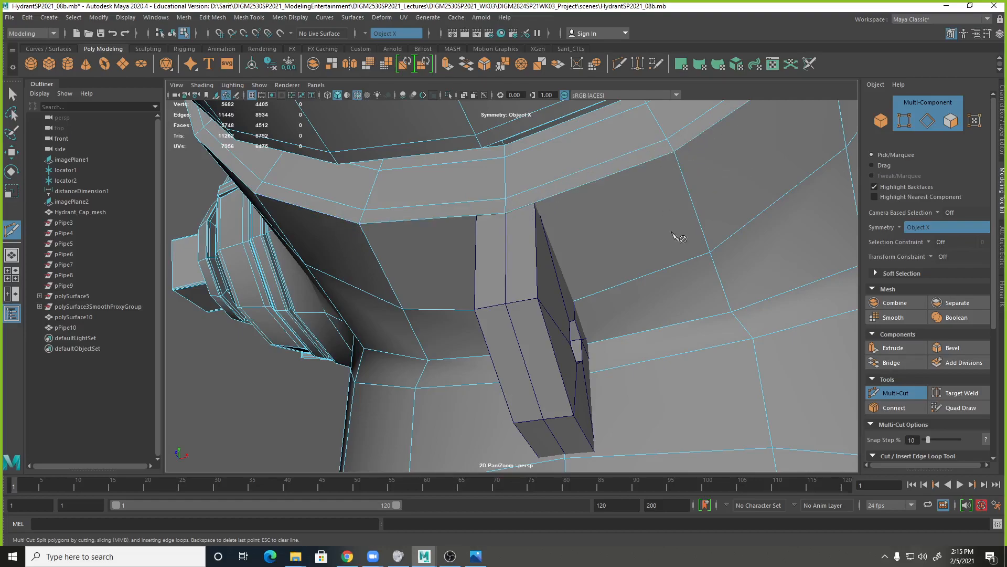
Try a symmetric Multi-Cut from the lower body edge behind the mounting loop, checking in wireframe, and discard the cut points.
key("4")
left_click_drag(744, 399, 652, 347, "alt")
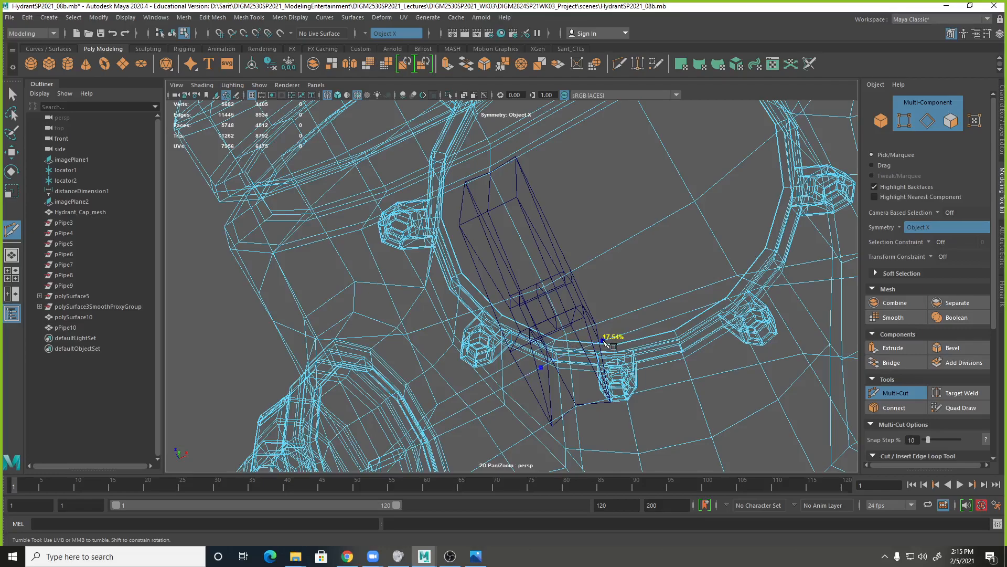
key("5")
left_click_drag(603, 349, 611, 359, "alt")
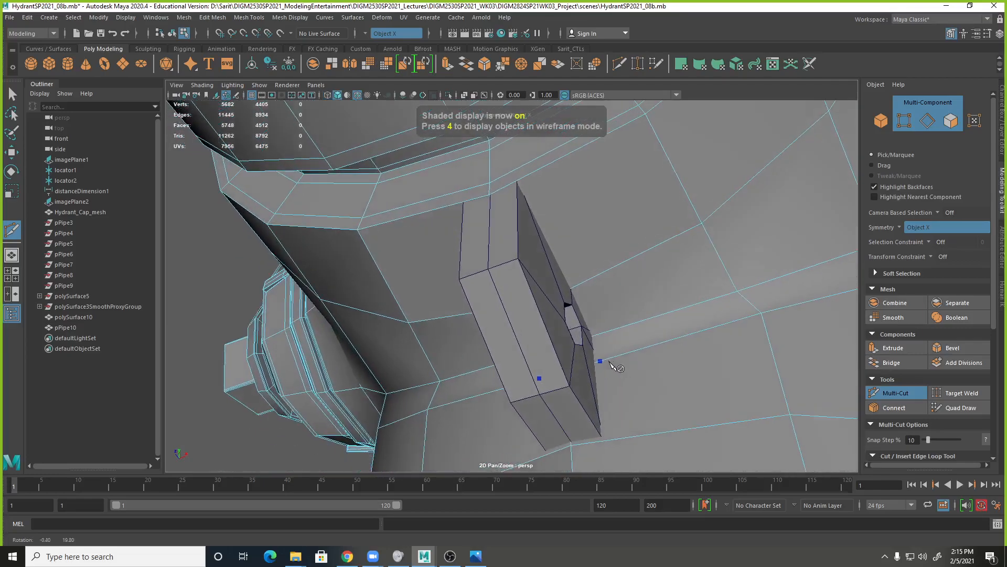
left_click(596, 362)
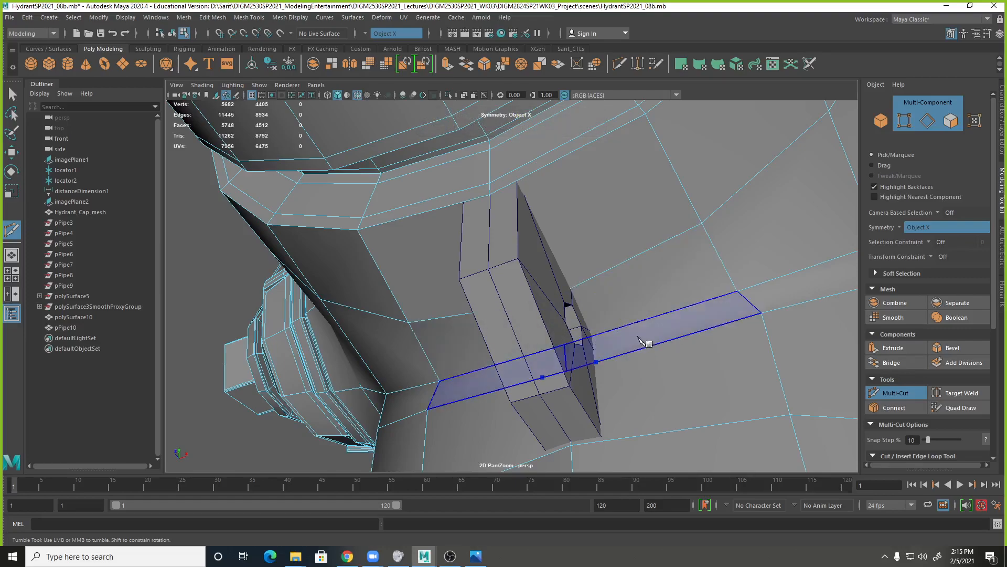
key("Escape")
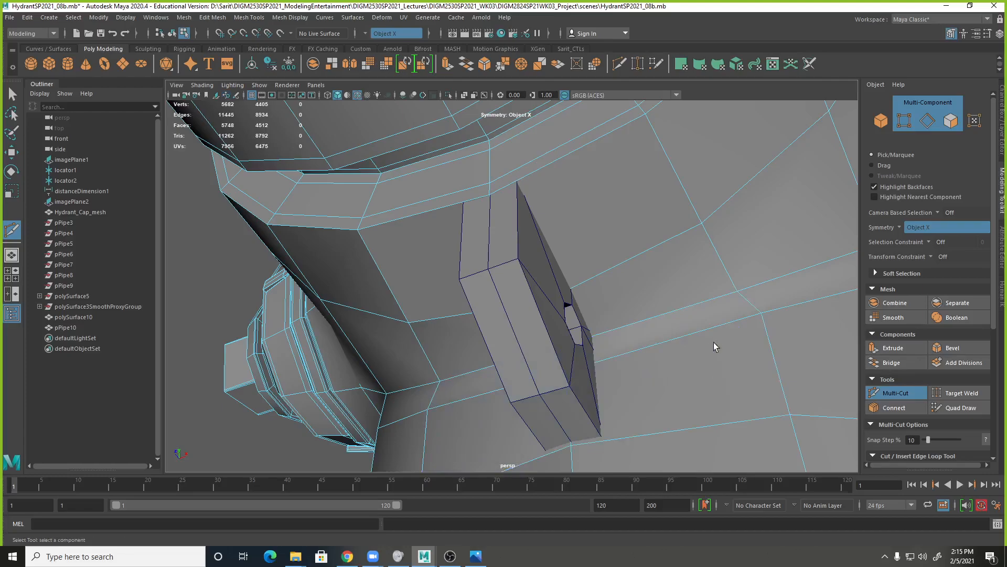
Delete the four body faces, two on each side of the mounting loop, directly below the outlet ring.
key("q")
left_click(599, 184)
left_click(637, 291, "shift")
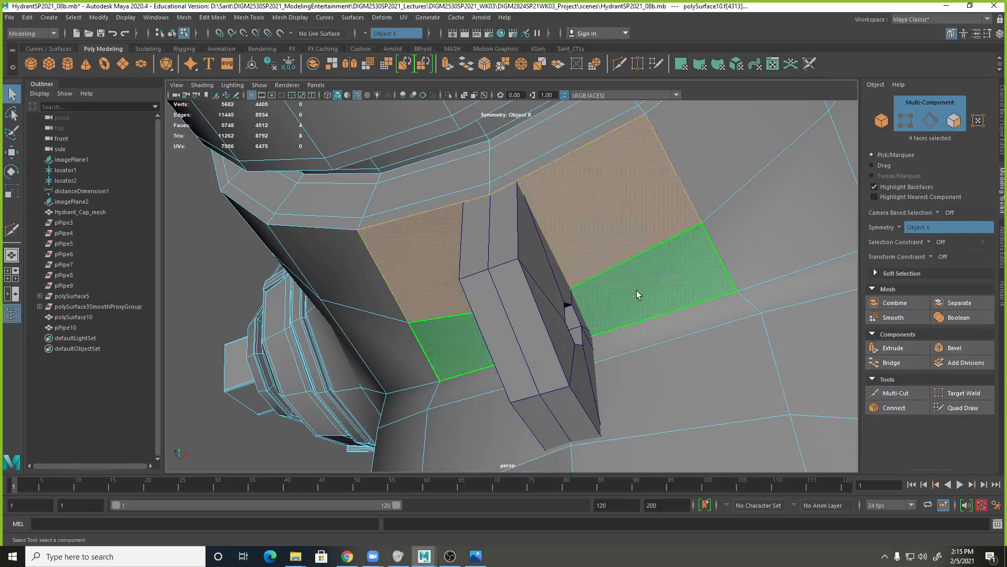
key("Delete")
Append a polygon across the enlarged opening on one side of the mounting loop, from the lower edge to the ring edge.
left_click_drag(649, 320, 667, 344, "alt")
right_click_drag(689, 157, 789, 156, "shift")
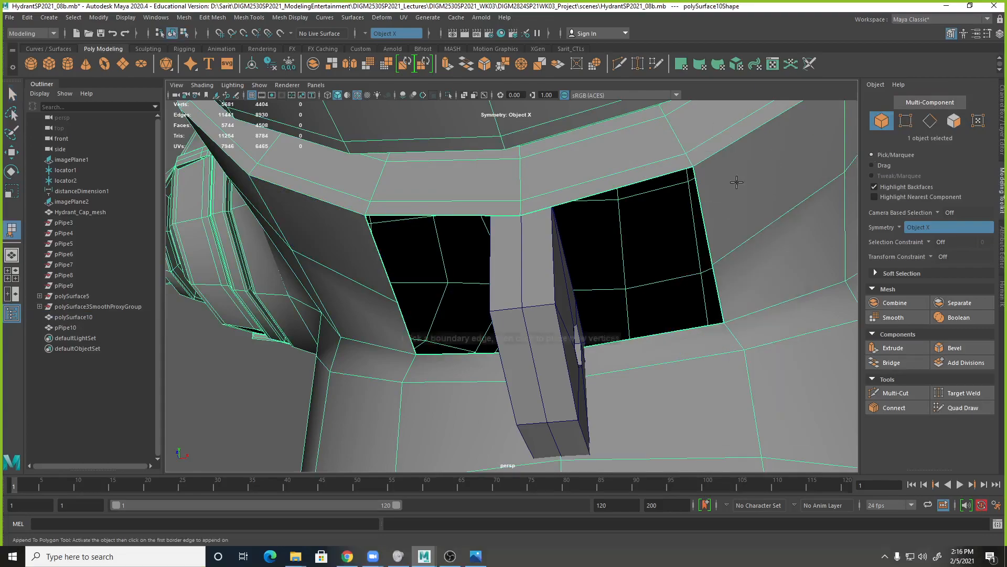
left_click(637, 183)
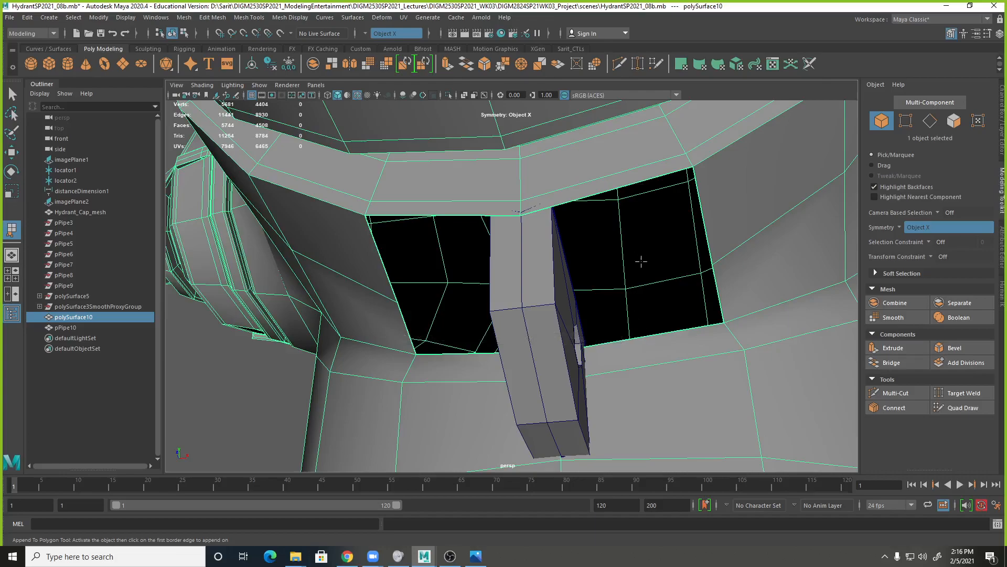
key("ctrl+z")
left_click(666, 334)
left_click(623, 186)
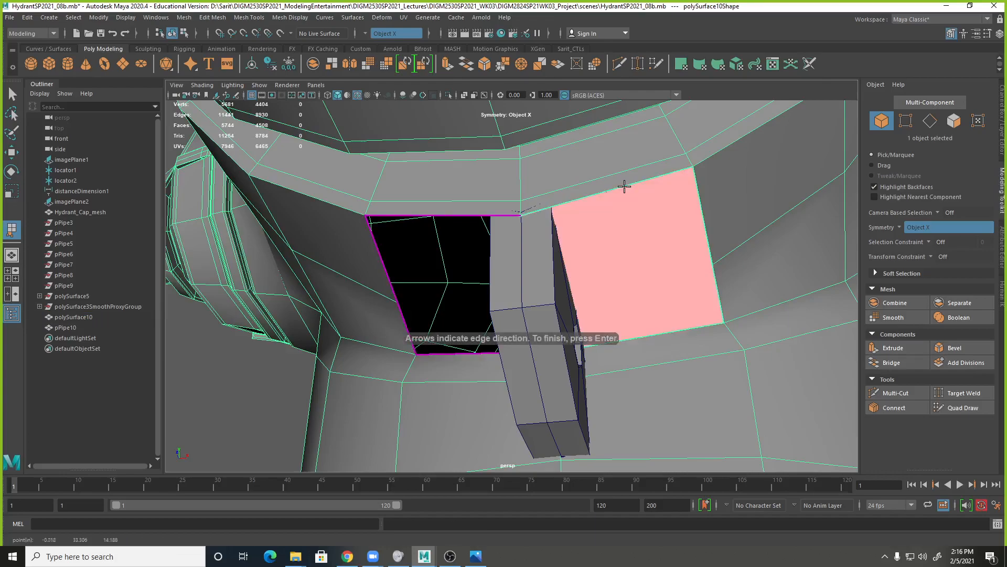
left_click_drag(625, 247, 667, 253, "alt")
key("Return")
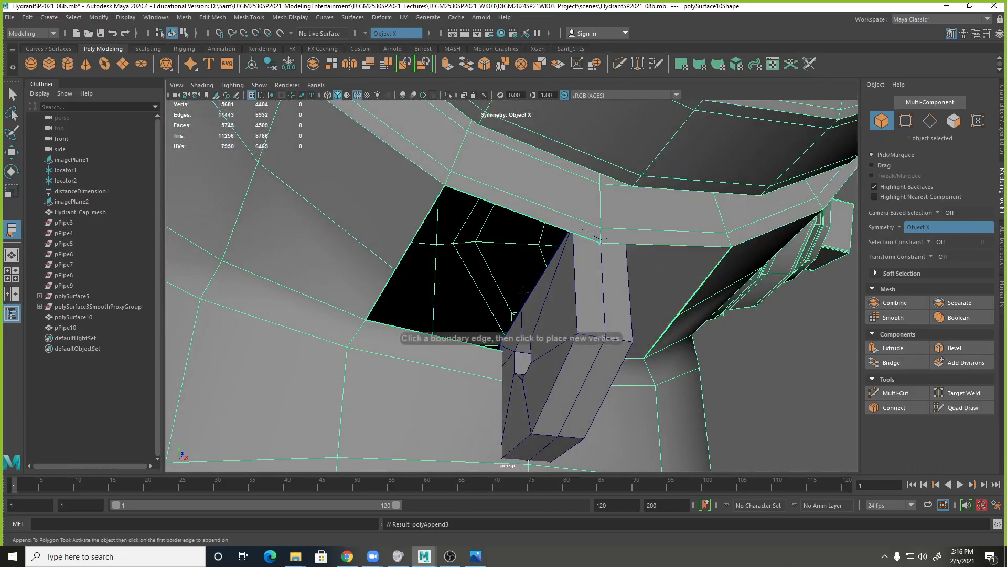
Append a second polygon across the remaining opening on the loop's opposite side and inspect it in wireframe.
left_click(453, 340)
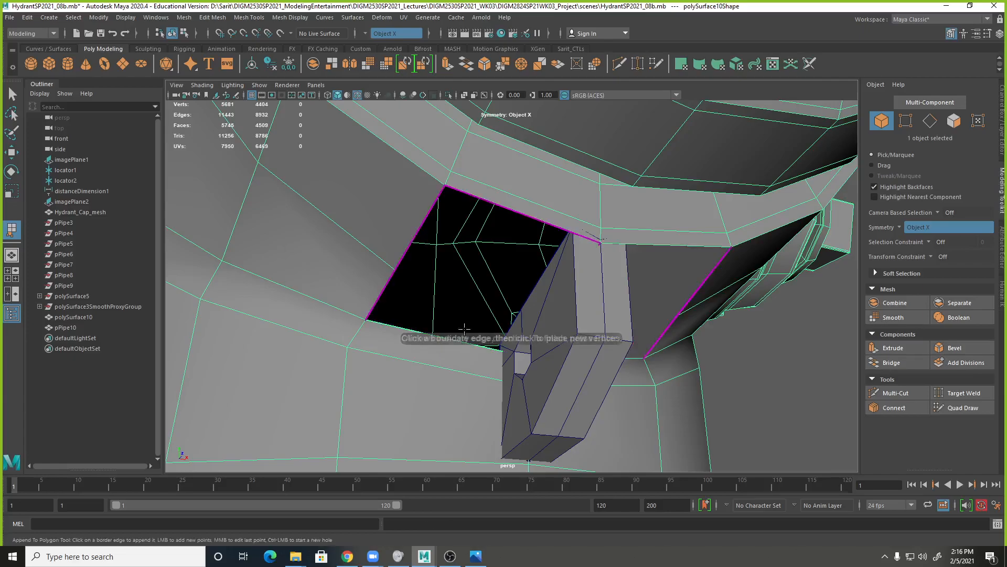
left_click(505, 208)
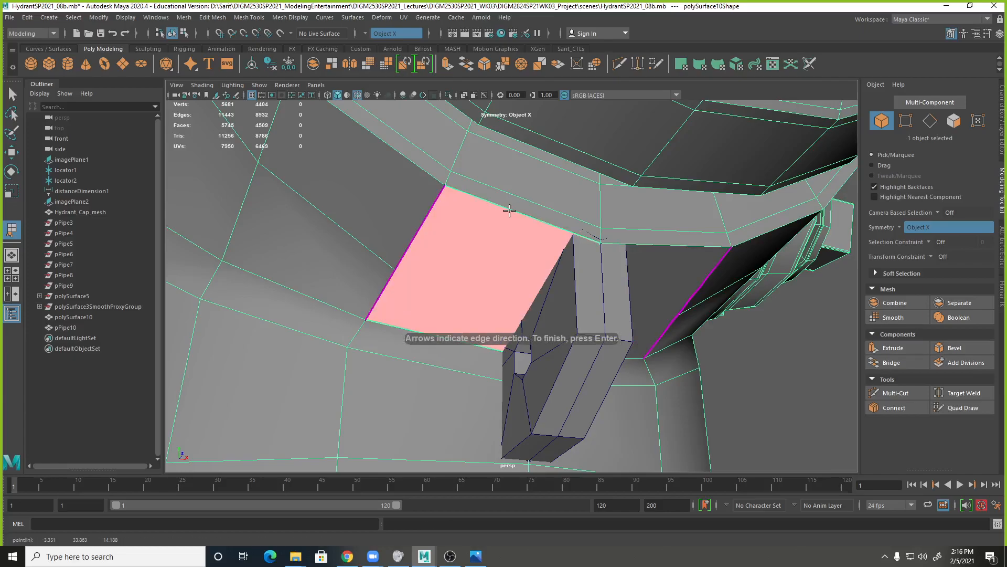
key("4")
key("Return")
left_click_drag(674, 289, 650, 303, "alt")
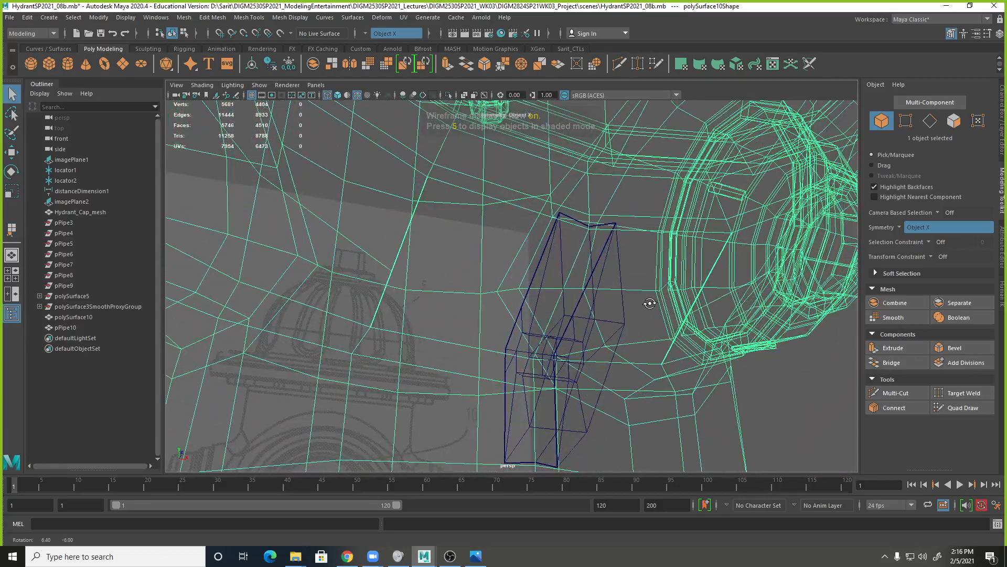
Undo the polygons appended on both sides of the mounting loop.
key("ctrl+z")
key("ctrl+z")
key("ctrl+z")
key("ctrl+z")
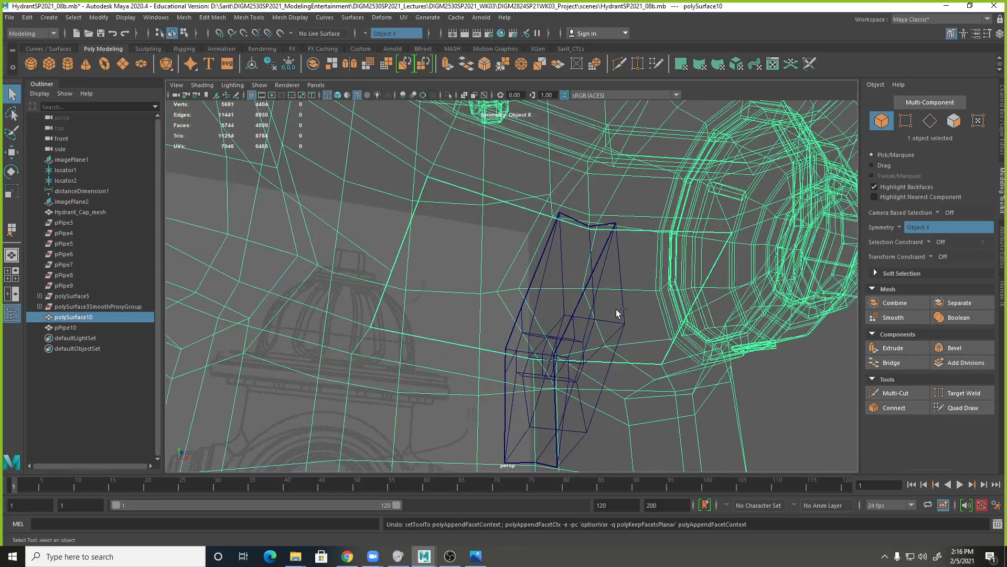
Return to shaded display and delete the horizontal body edge loop that runs into the openings beside the mounting loop.
key("5")
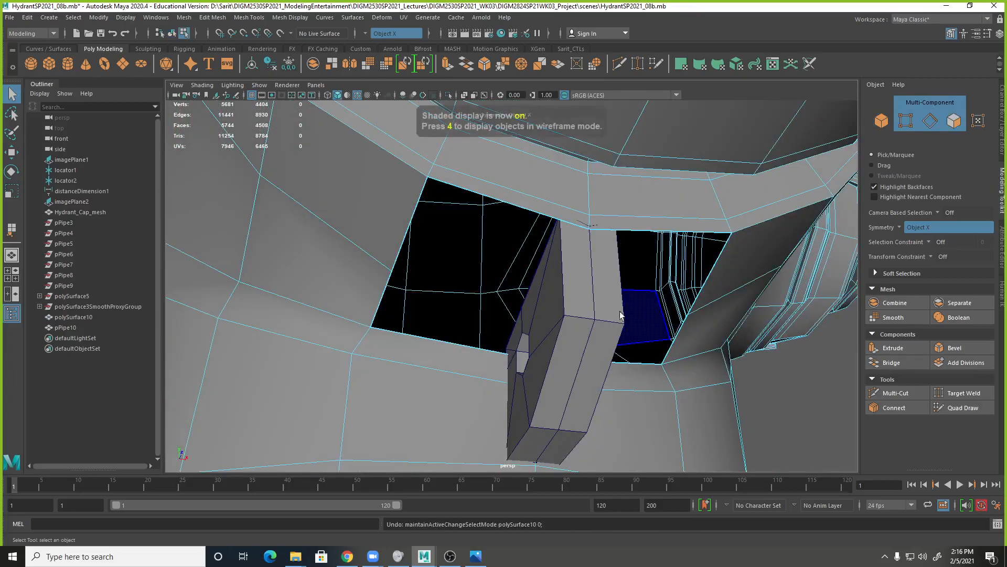
right_click_drag(627, 314, 420, 278, "alt")
left_click_drag(420, 278, 445, 266, "alt")
right_click_drag(447, 257, 455, 212)
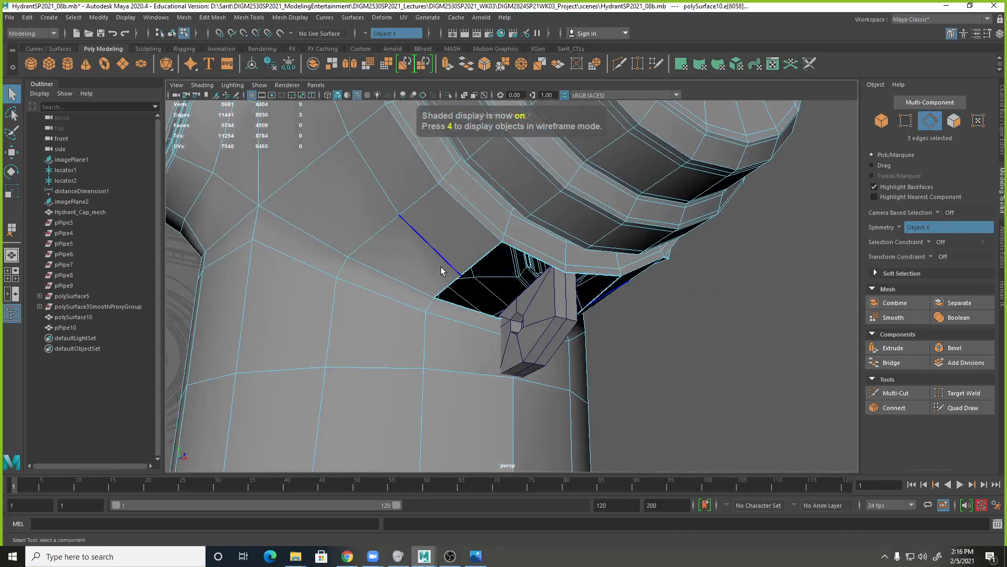
double_click(444, 261)
right_click_drag(444, 260, 391, 281, "shift")
left_click_drag(573, 331, 554, 326, "alt")
right_click_drag(553, 326, 571, 318, "alt")
left_click_drag(570, 318, 567, 303, "alt")
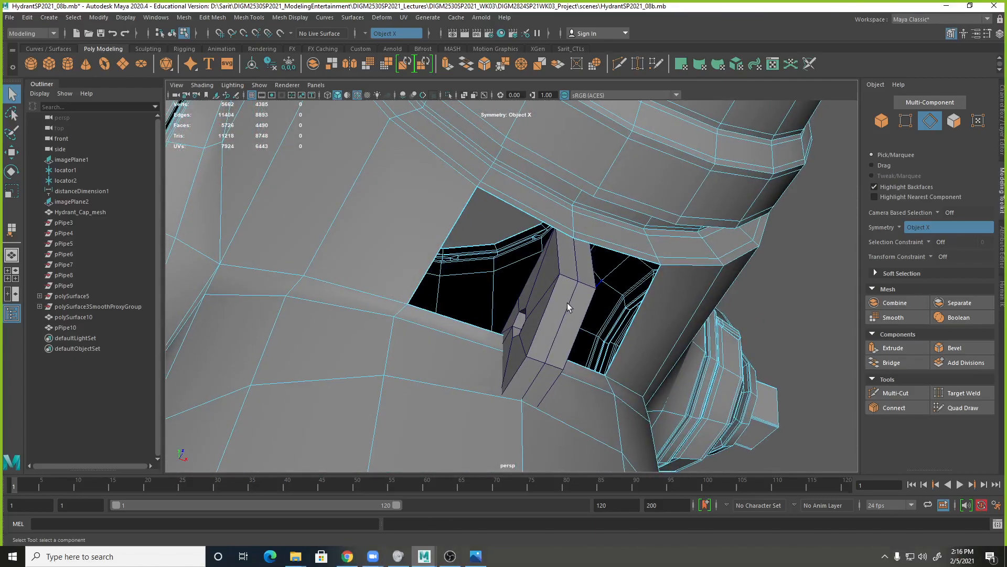
Append a single polygon from the ring edge to the lower edge of the opening on the mounting loop's left side.
right_click_drag(403, 206, 491, 197)
left_click(508, 201)
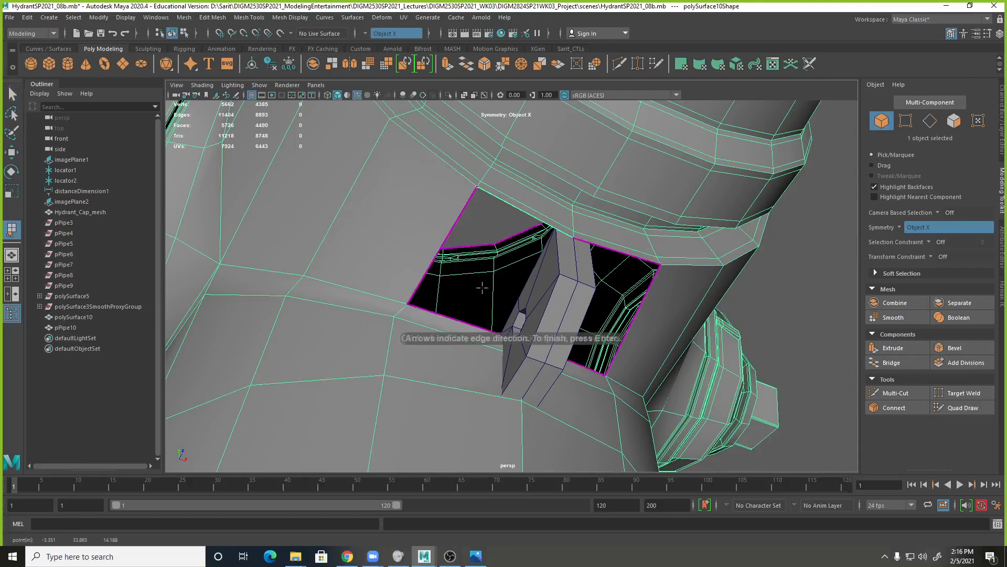
left_click(457, 320)
left_click_drag(457, 320, 509, 321, "alt")
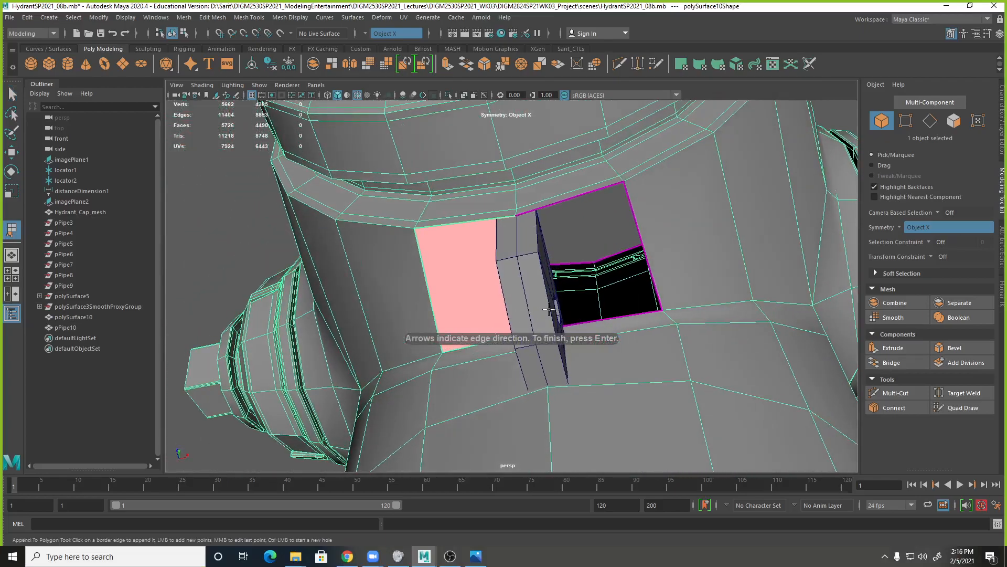
key("Return")
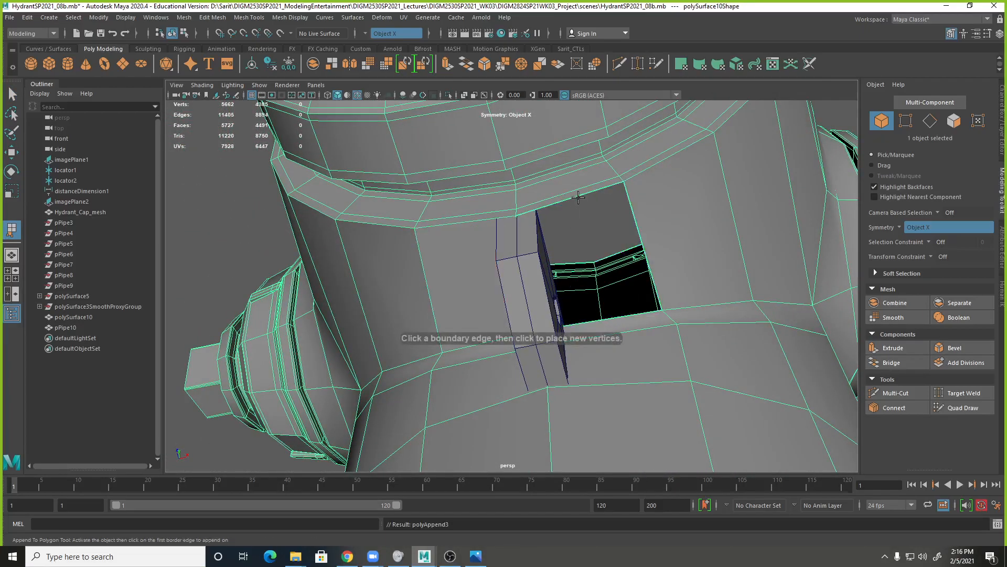
Append a single polygon from the ring edge to the lower edge of the opening on the mounting loop's right side.
left_click(579, 194)
left_click(606, 319)
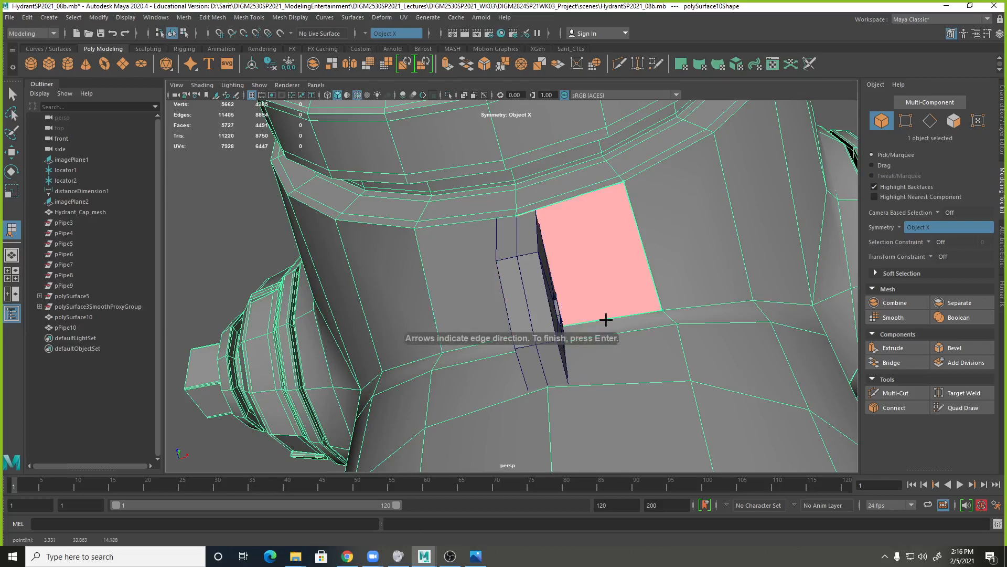
key("q")
right_click_drag(648, 268, 598, 270, "shift")
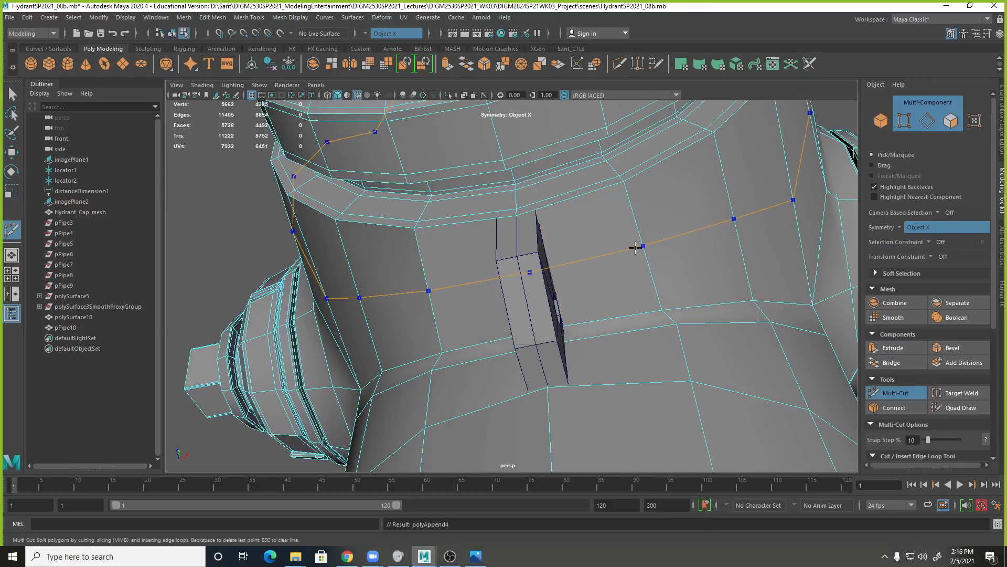
Turn symmetry off in the Select Tool settings and restart Multi-Cut on the hydrant body.
left_click_drag(748, 299, 577, 262, "alt")
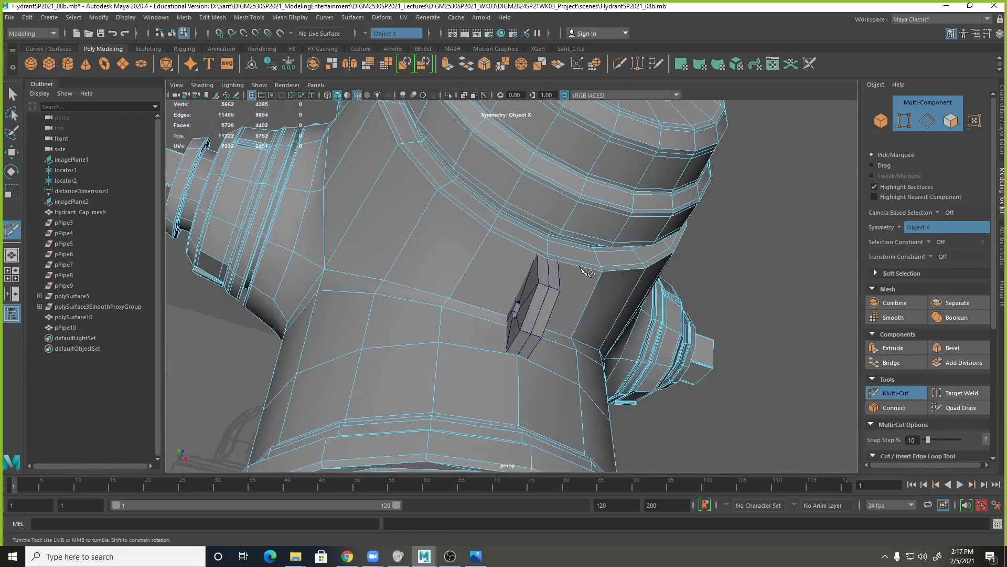
left_click(602, 272)
double_click(12, 95)
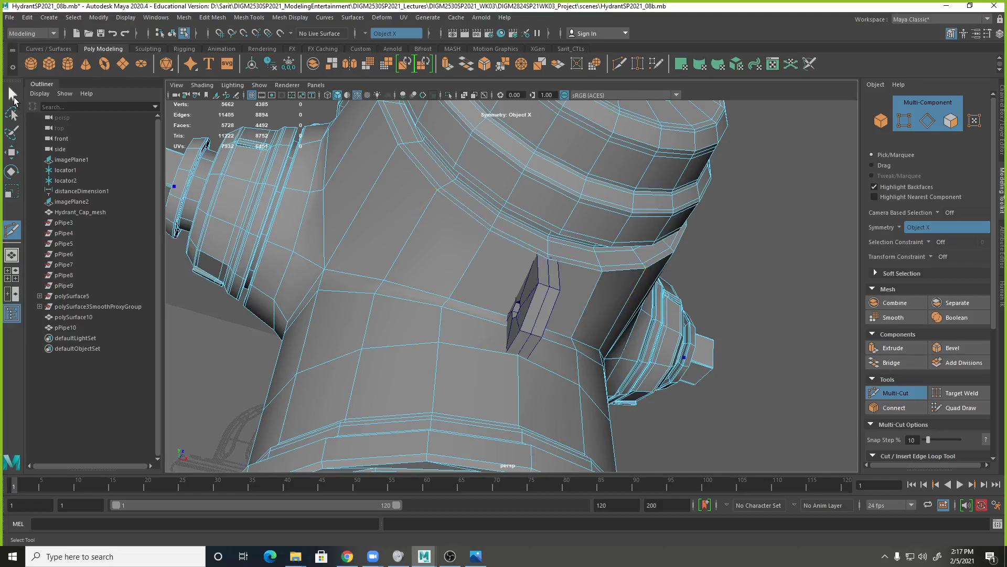
left_click(264, 255)
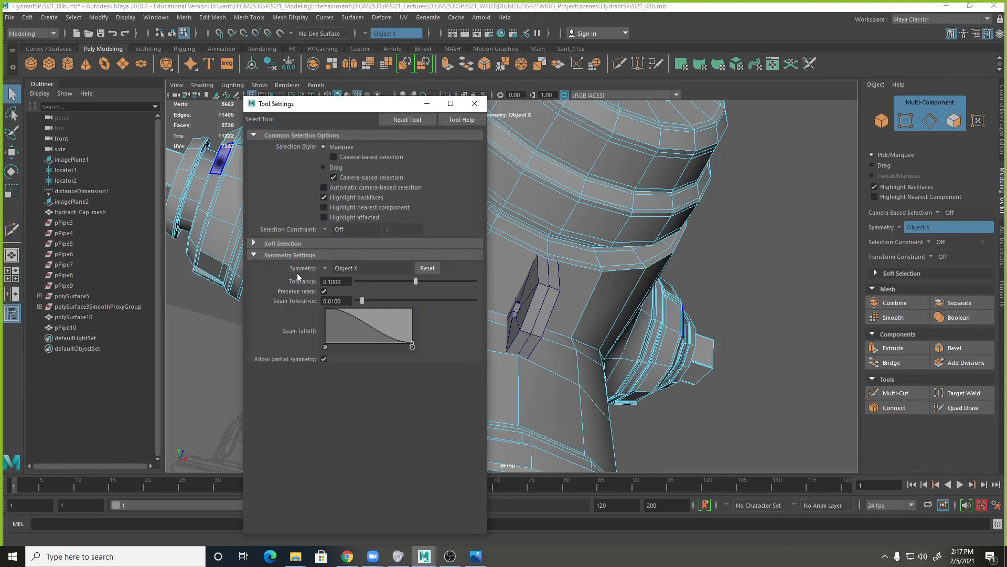
left_click(325, 269)
left_click(331, 276)
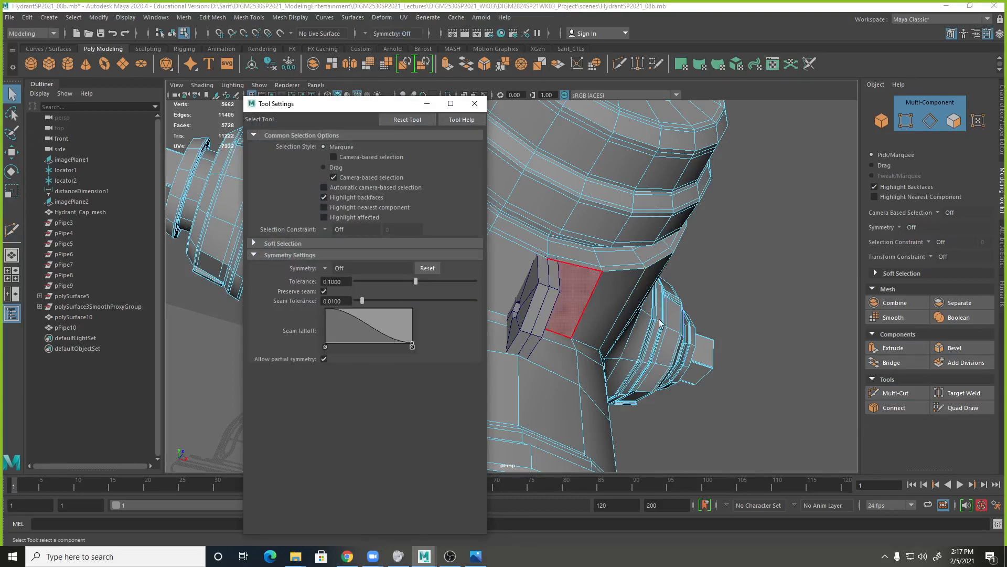
left_click_drag(633, 301, 601, 297, "alt")
left_click(474, 108)
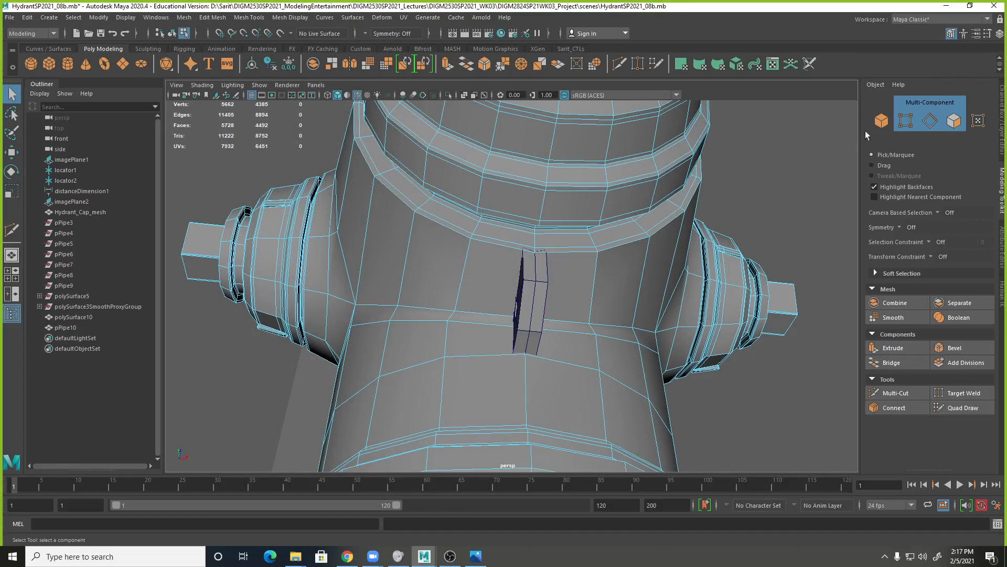
left_click(881, 120)
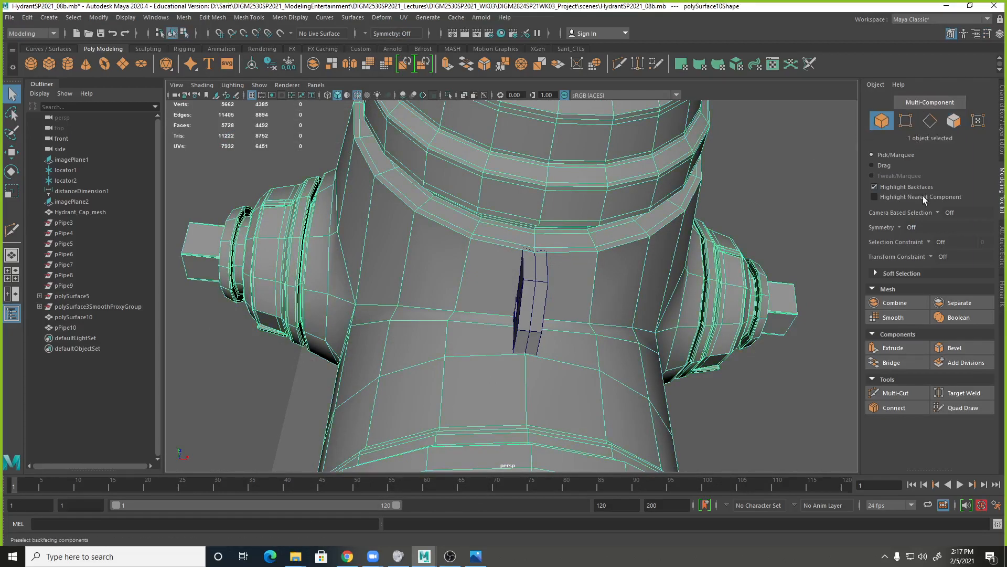
left_click(896, 392)
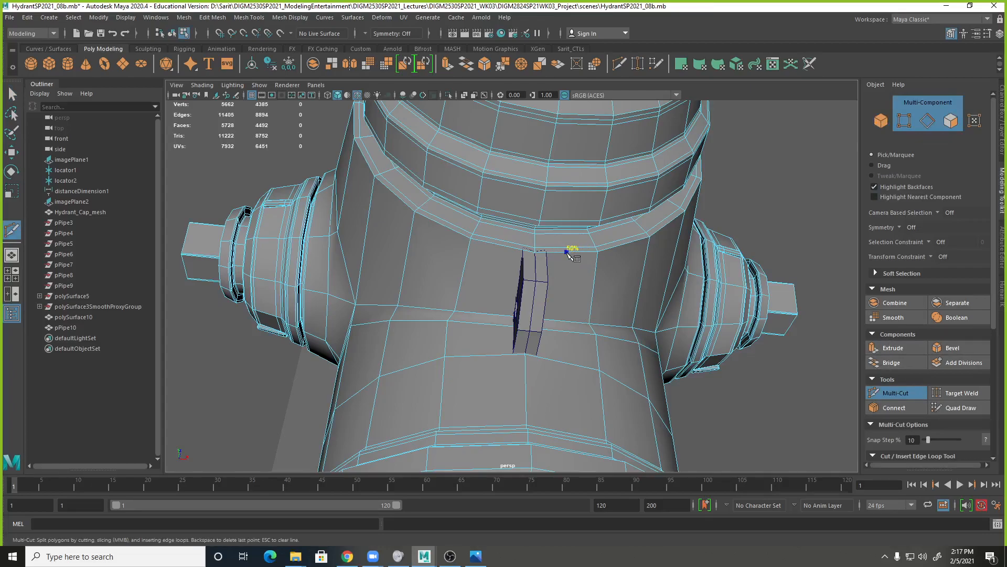
Undo the symmetry change, the polygons appended beside the mounting loop and the deletion of the horizontal body edge loop.
key("ctrl+z")
key("ctrl+z")
key("ctrl+z")
key("ctrl+z")
key("ctrl+z")
key("ctrl+z")
key("ctrl+z")
key("ctrl+z")
key("ctrl+z")
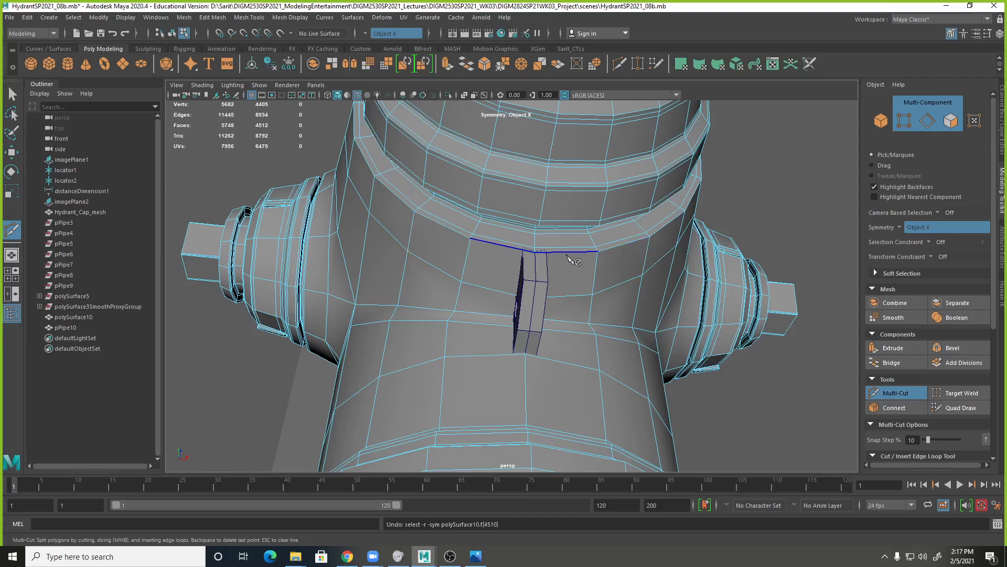
Insert a vertical edge loop into the hydrant body, aligned with the right side of the mounting loop.
left_click_drag(592, 314, 562, 314, "alt")
right_click_drag(561, 315, 701, 343, "alt")
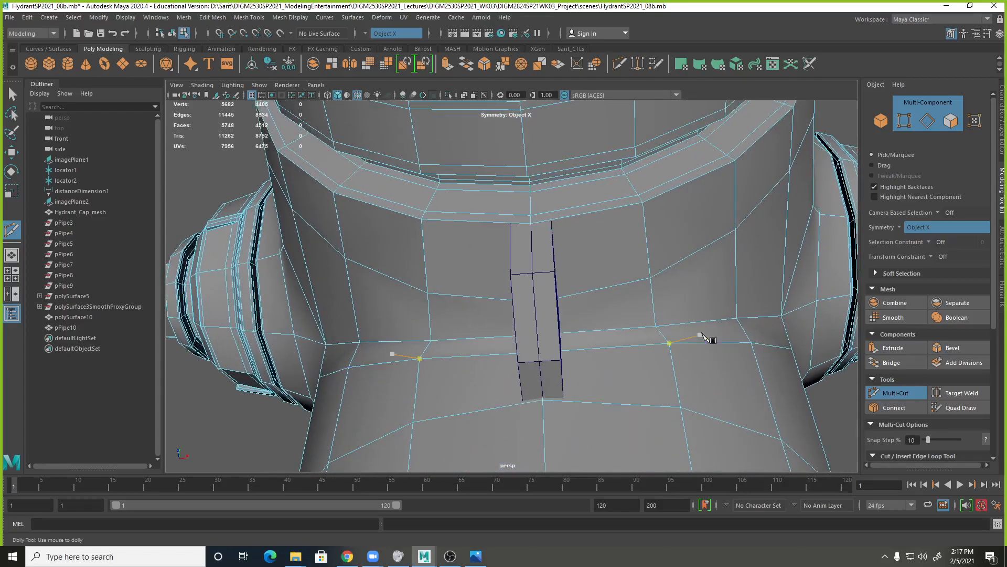
left_click_drag(697, 333, 647, 361, "alt")
key("q")
left_click(573, 279)
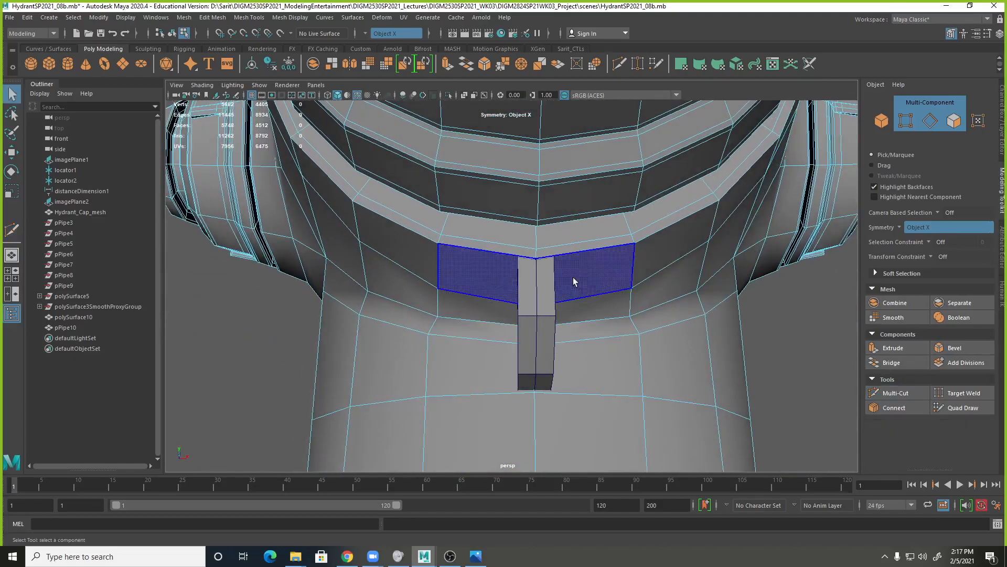
right_click(572, 262, "shift")
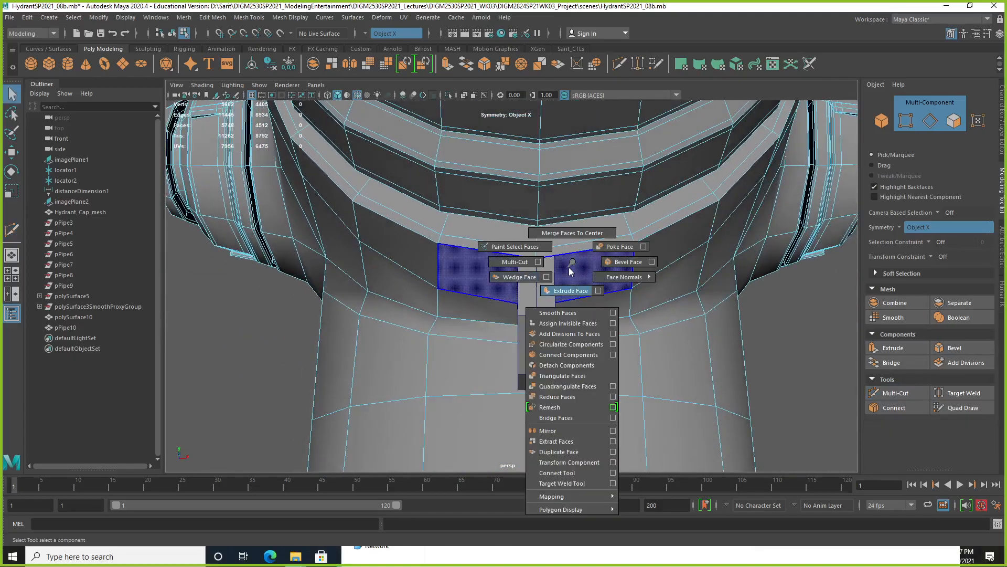
right_click(581, 268, "shift")
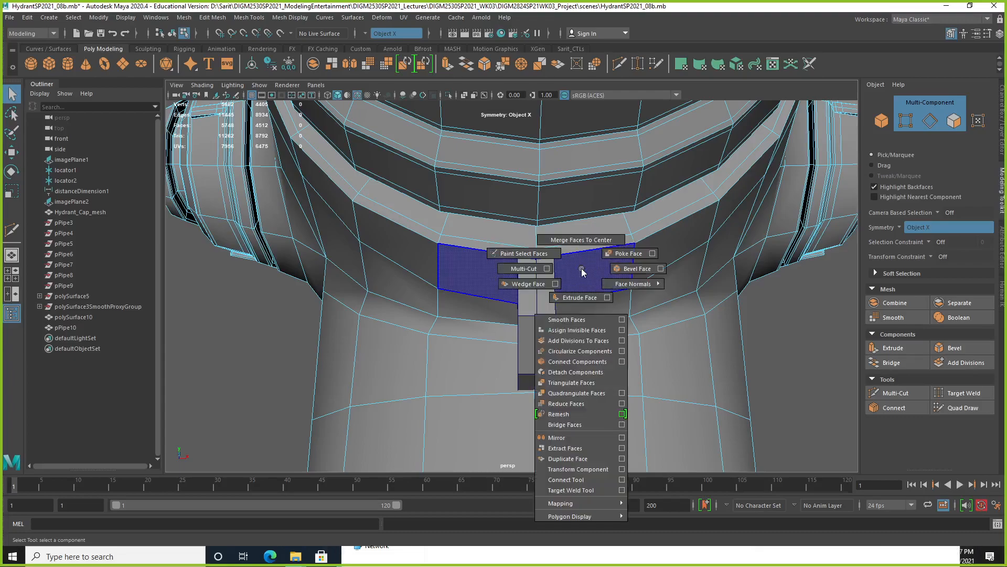
right_click_drag(584, 268, 544, 277)
left_click_drag(575, 253, 556, 257)
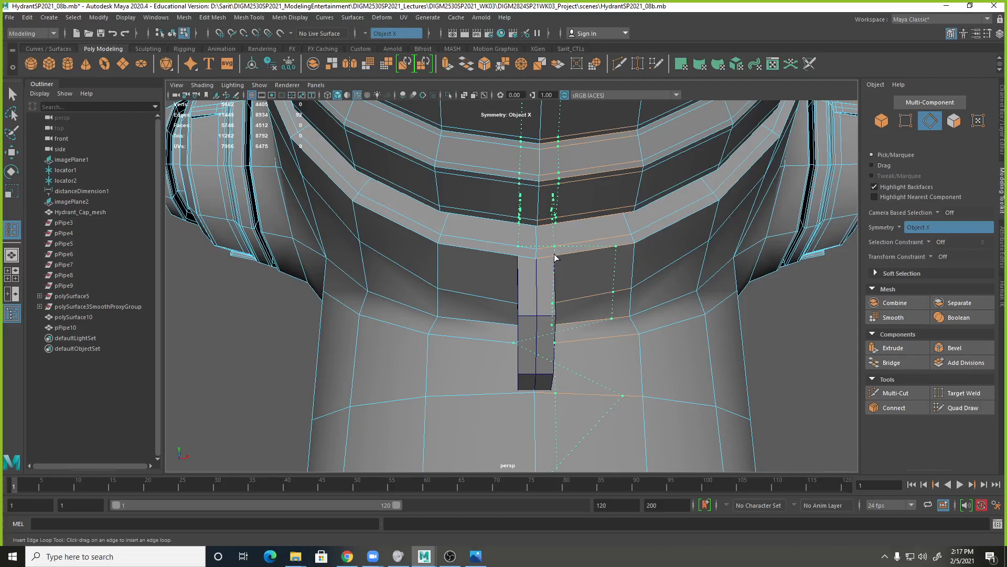
left_click_drag(554, 255, 555, 255)
Deselect the new edge loop's segments around the mounting loop and delete the rest of that loop from the body.
right_click_drag(776, 340, 628, 330, "alt")
left_click_drag(628, 330, 629, 339, "alt")
right_click_drag(630, 342, 461, 214, "alt")
left_click_drag(578, 342, 545, 326, "alt")
right_click_drag(545, 323, 682, 348, "alt")
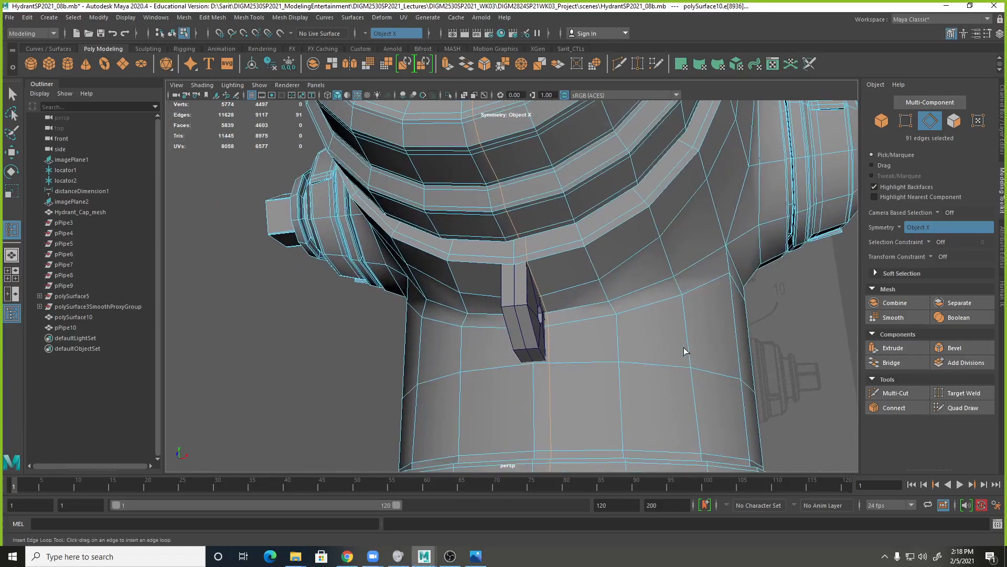
left_click_drag(578, 393, 543, 319, "alt")
right_click_drag(542, 314, 699, 344, "alt")
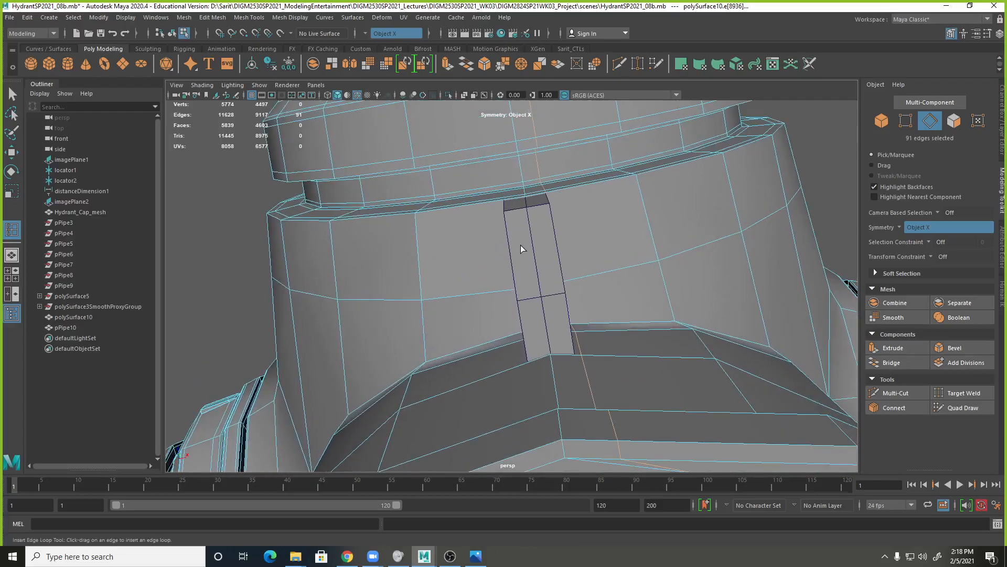
left_click_drag(579, 358, 574, 398, "alt")
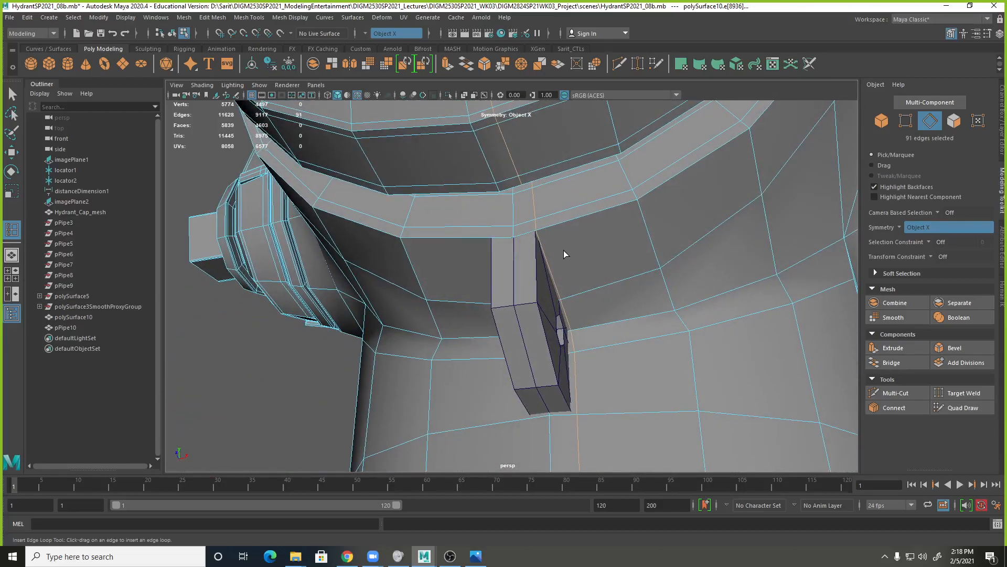
key("q")
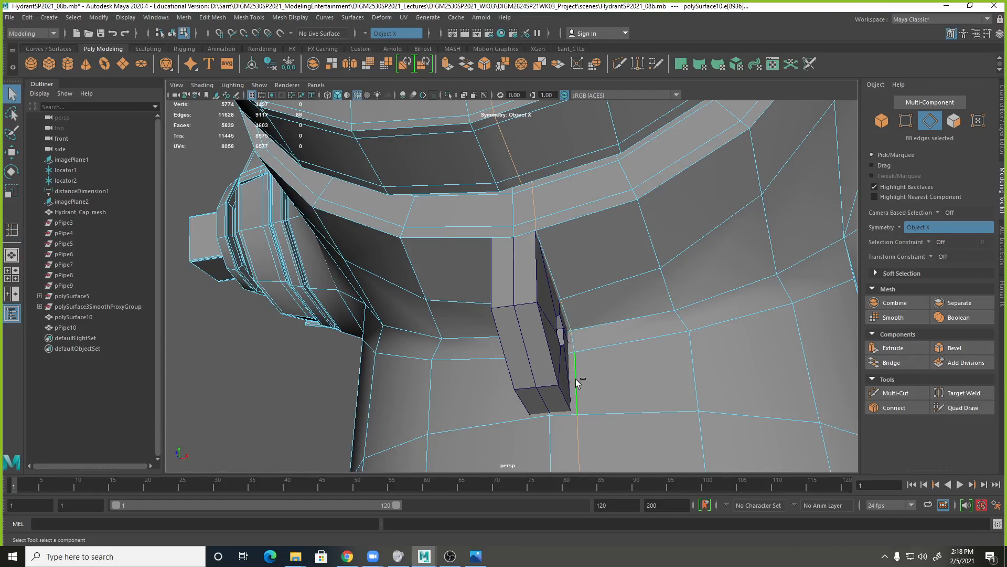
left_click_drag(671, 417, 519, 384, "alt")
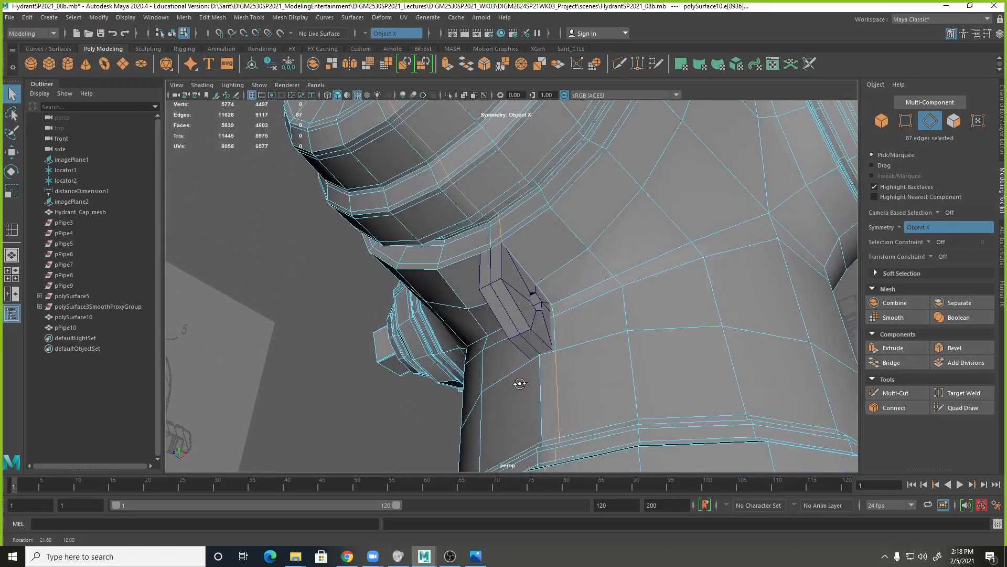
right_click(560, 373, "shift")
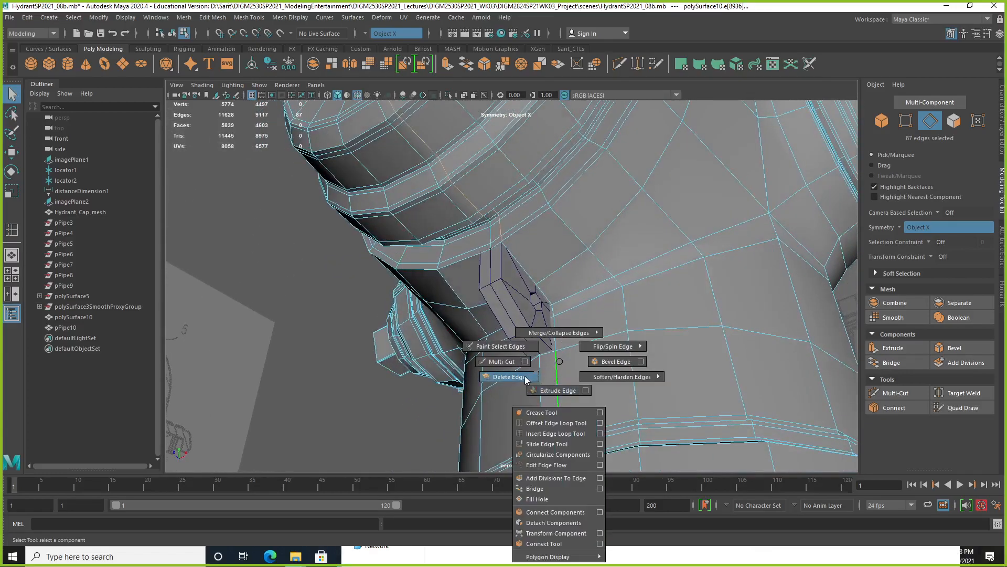
left_click(506, 377)
Insert a second vertical edge loop into the body, aligned with the left side of the mounting loop.
right_click_drag(589, 398, 511, 371, "alt")
left_click_drag(512, 371, 558, 366, "alt")
left_click(516, 345)
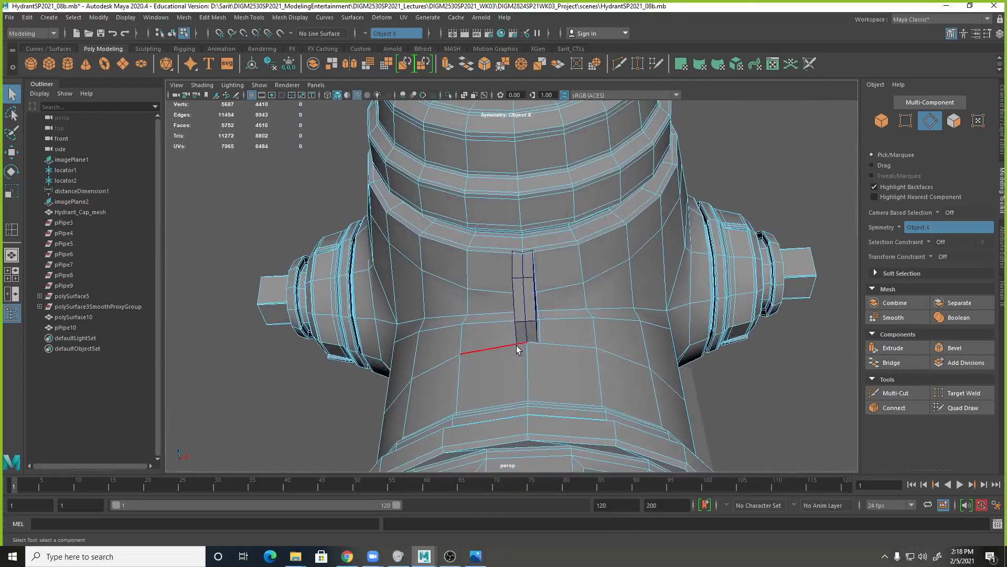
right_click(517, 346, "shift")
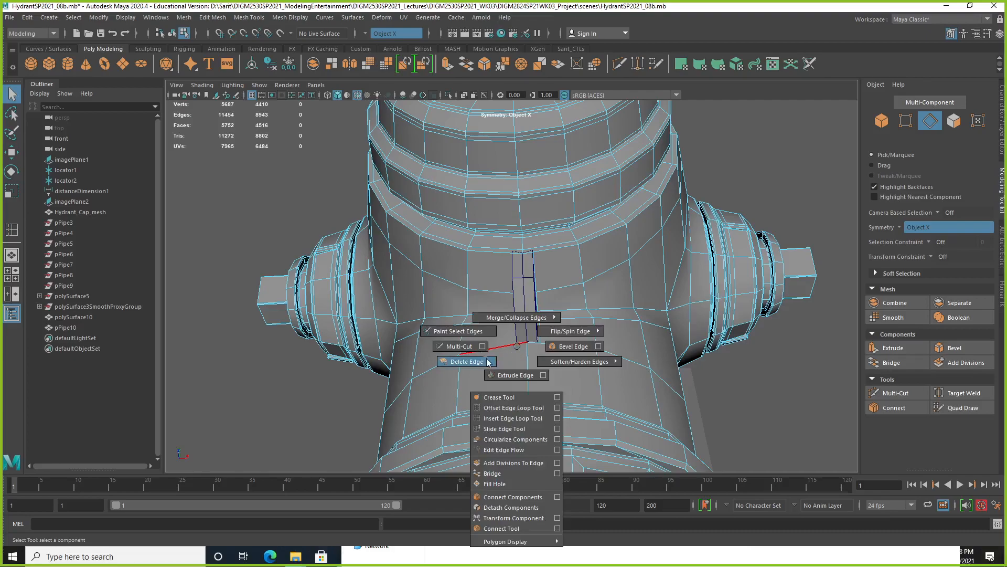
left_click(503, 418)
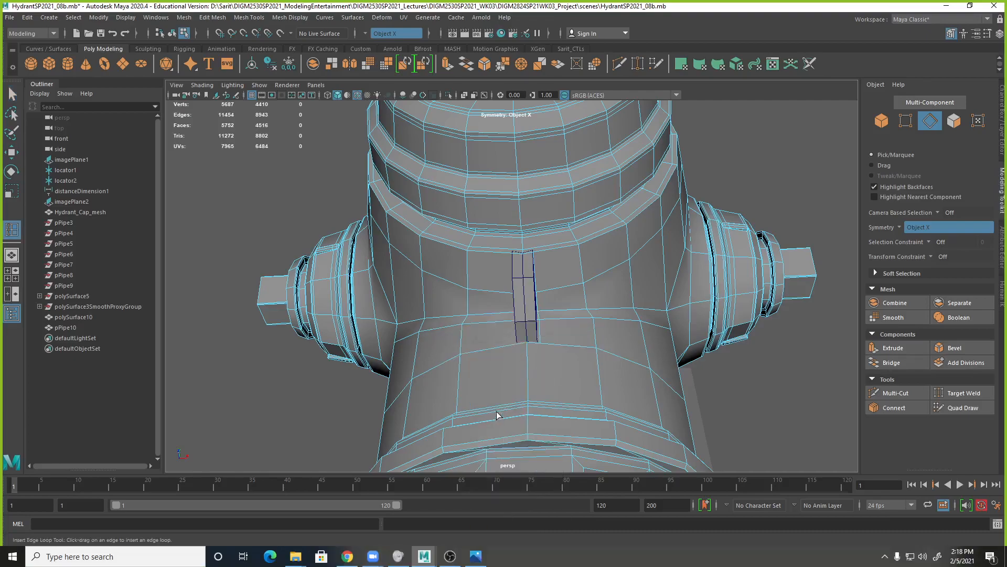
left_click(517, 347)
left_click_drag(516, 348, 574, 377, "alt")
key("q")
Keep only the second edge loop's segments around the mounting loop and delete its remaining edges.
scroll(582, 378, "up", 4)
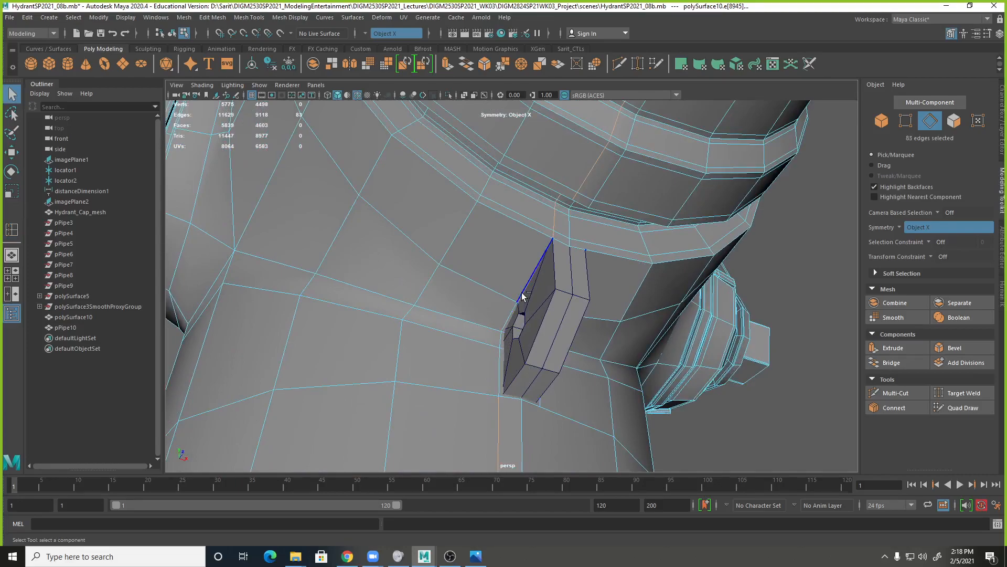
right_click_drag(554, 228, 515, 244, "shift")
left_click_drag(512, 315, 607, 411, "alt")
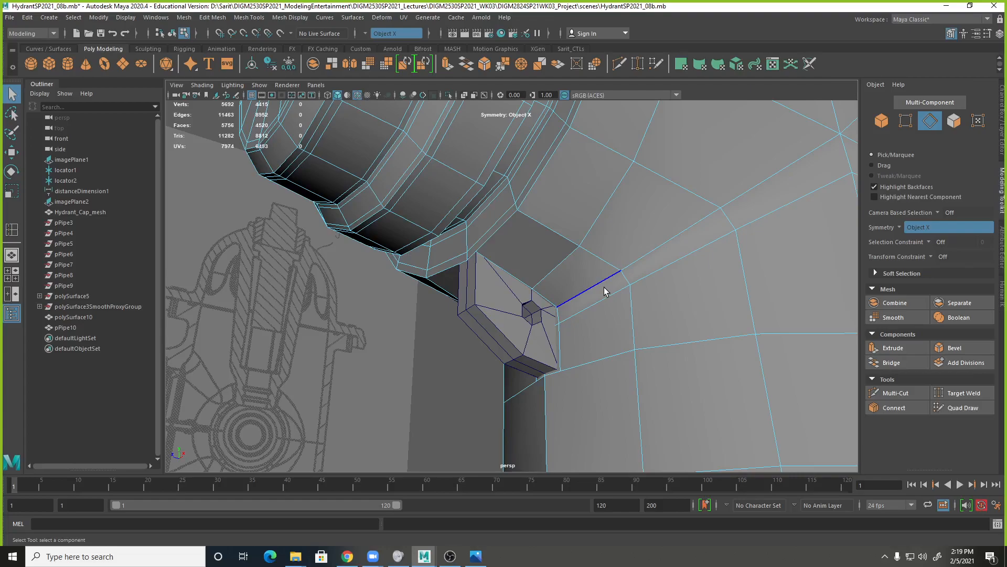
Move the mounting loop down and away from the body to expose the narrow faces behind it.
scroll(587, 299, "up", 2)
left_click(560, 269)
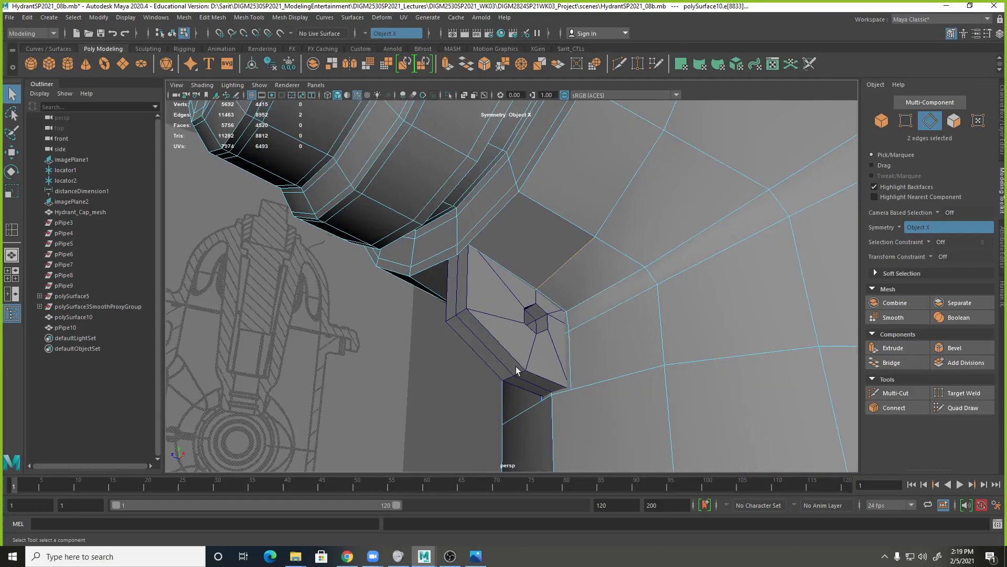
right_click_drag(504, 325, 551, 254)
left_click_drag(550, 254, 387, 344, "alt")
right_click_drag(387, 344, 483, 346, "alt")
left_click_drag(483, 346, 547, 361, "alt")
right_click_drag(502, 333, 535, 253)
key("w")
left_click_drag(501, 307, 500, 399)
left_click_drag(520, 348, 546, 314, "alt")
Select the narrow strip of eight body faces behind the mounting loop, turn symmetry off and delete them.
right_click_drag(532, 267, 534, 295)
left_click(505, 254)
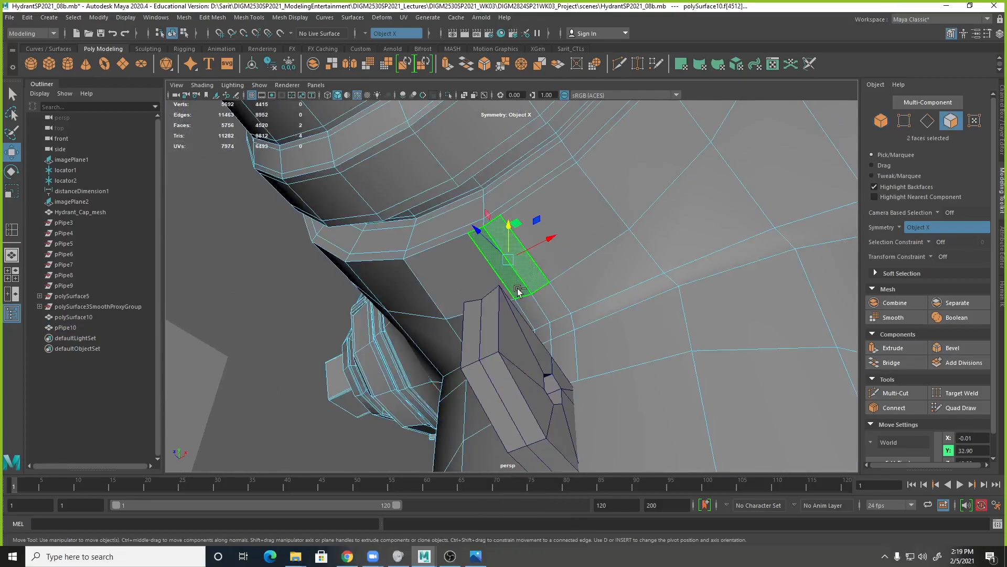
left_click(548, 304, "shift")
left_click(558, 330, "shift")
left_click(567, 347, "shift")
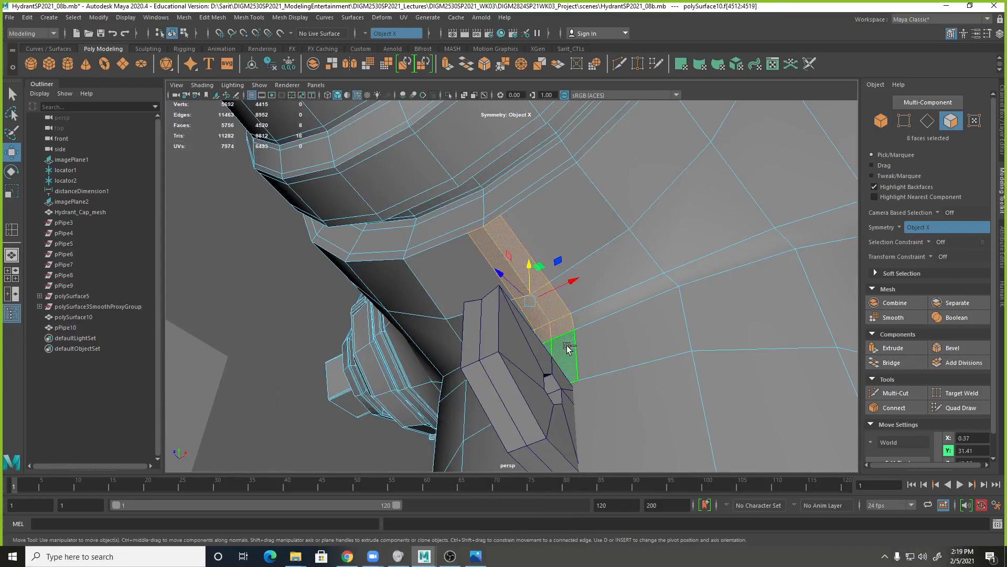
left_click(908, 227)
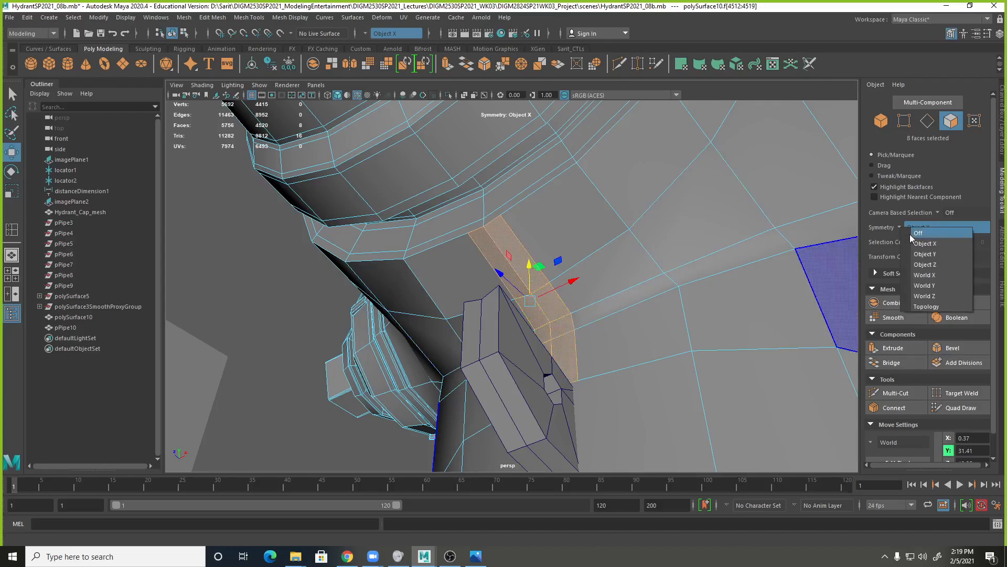
left_click(910, 234)
key("Delete")
Switch to object selection and move the mounting loop back up into the body opening.
left_click_drag(645, 297, 687, 332, "alt")
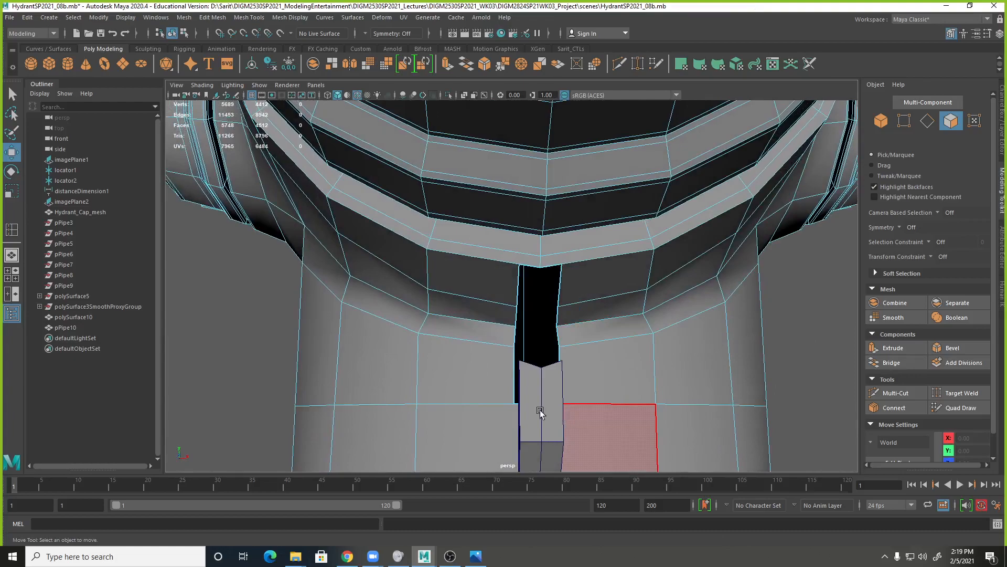
right_click_drag(550, 395, 602, 252)
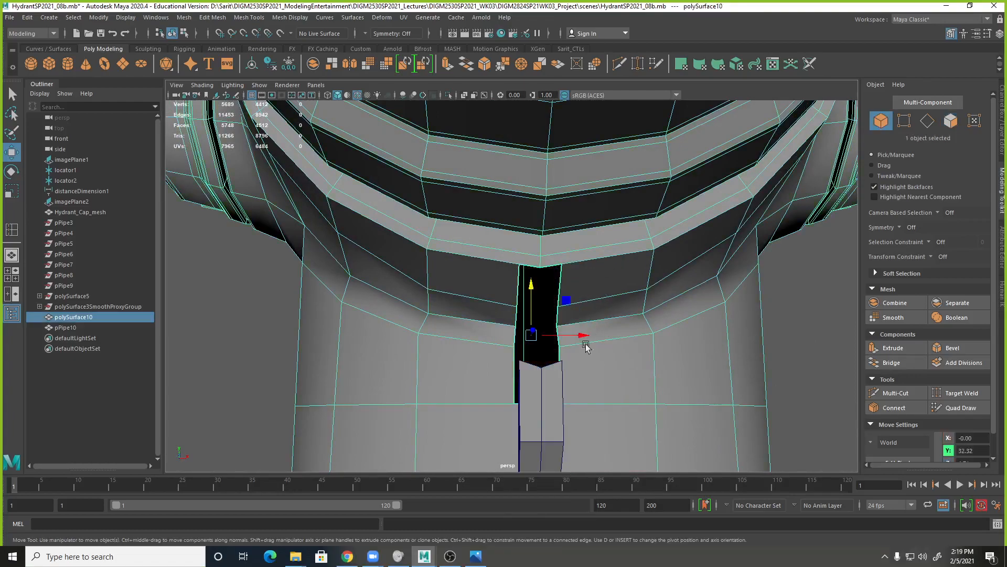
left_click_drag(544, 414, 514, 316)
left_click_drag(534, 344, 577, 289, "alt")
In wireframe, snap the mounting loop's top right and top centre vertices onto the matching vertices of the body opening.
key("4")
right_click_drag(537, 252, 523, 220)
right_click_drag(506, 270, 659, 292, "alt")
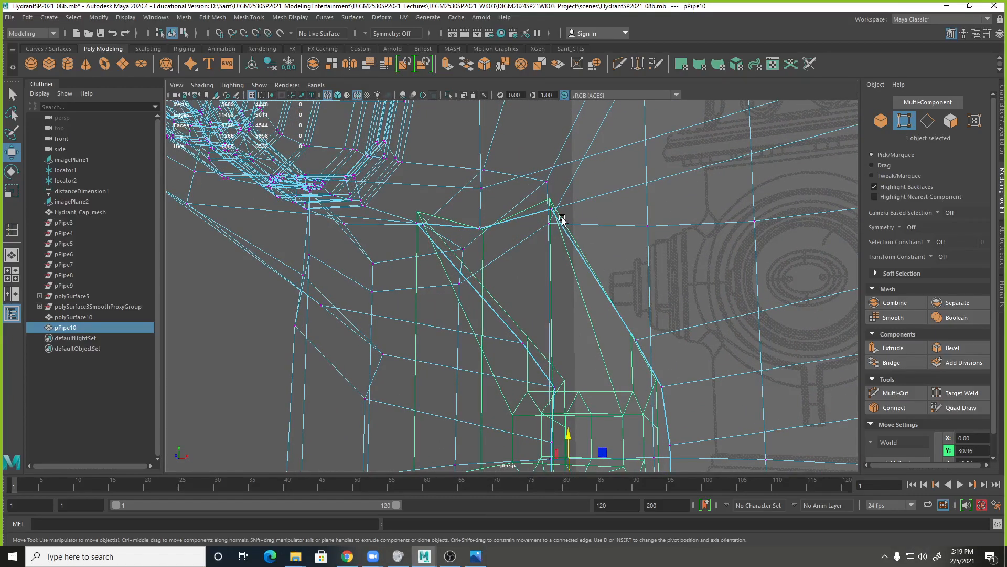
key("F8")
right_click_drag(549, 201, 504, 202)
left_click(549, 201)
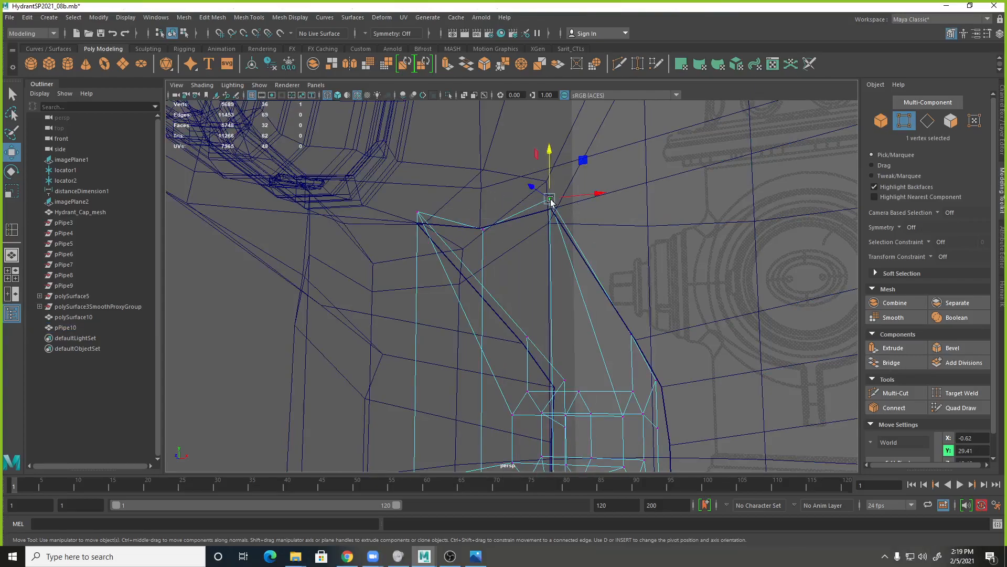
key("v")
left_click_drag(551, 200, 551, 209)
left_click(483, 231)
left_click_drag(484, 231, 479, 227)
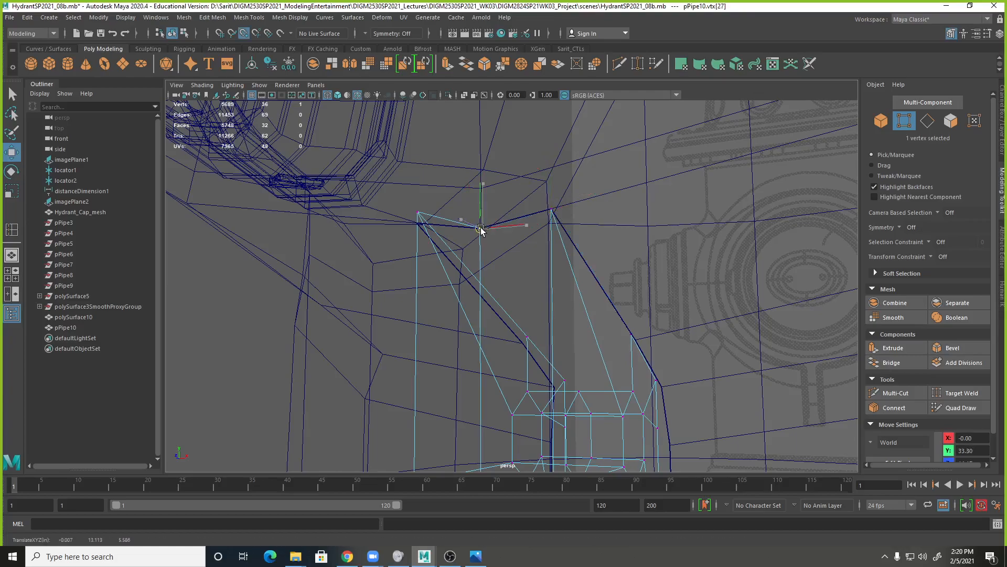
Snap the mounting loop's top left vertex and the upper vertex on its right side onto the matching body opening vertices.
left_click(422, 215)
left_click_drag(422, 214, 414, 225)
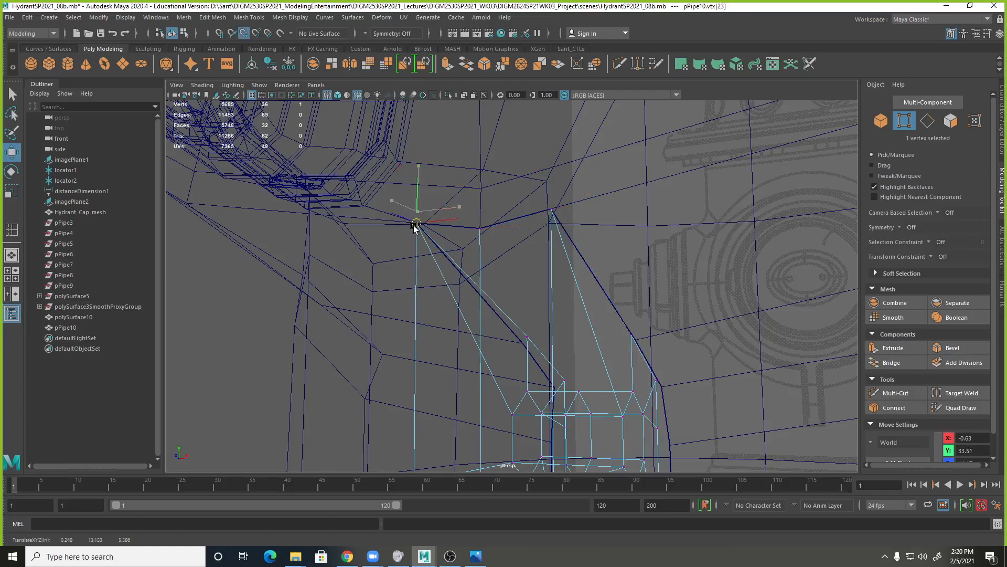
key("5")
key("space")
left_click_drag(563, 272, 603, 298)
middle_click_drag(603, 297, 459, 241, "alt")
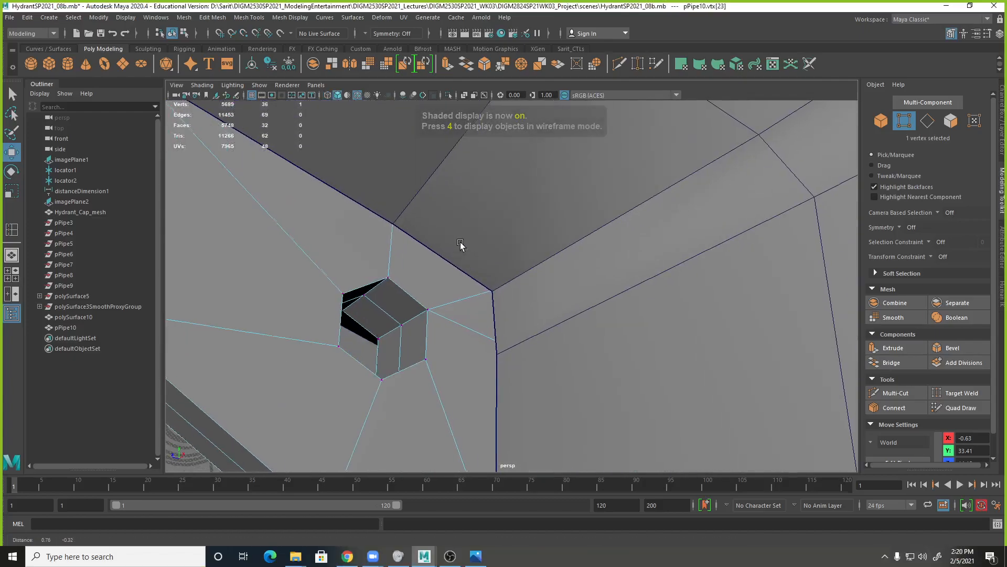
right_click_drag(460, 244, 539, 266, "alt")
left_click_drag(540, 266, 595, 321, "alt")
left_click(524, 284)
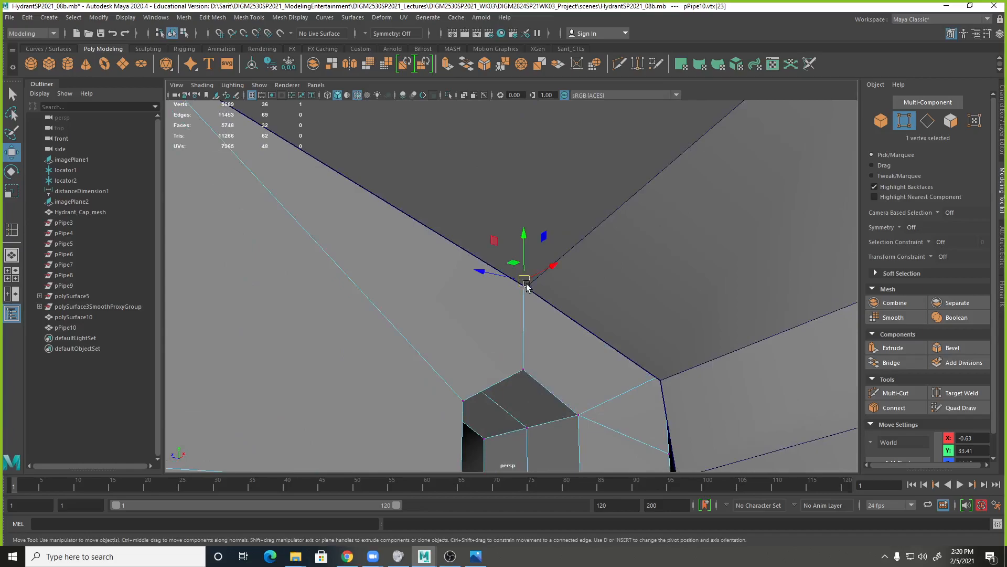
left_click_drag(527, 284, 526, 287)
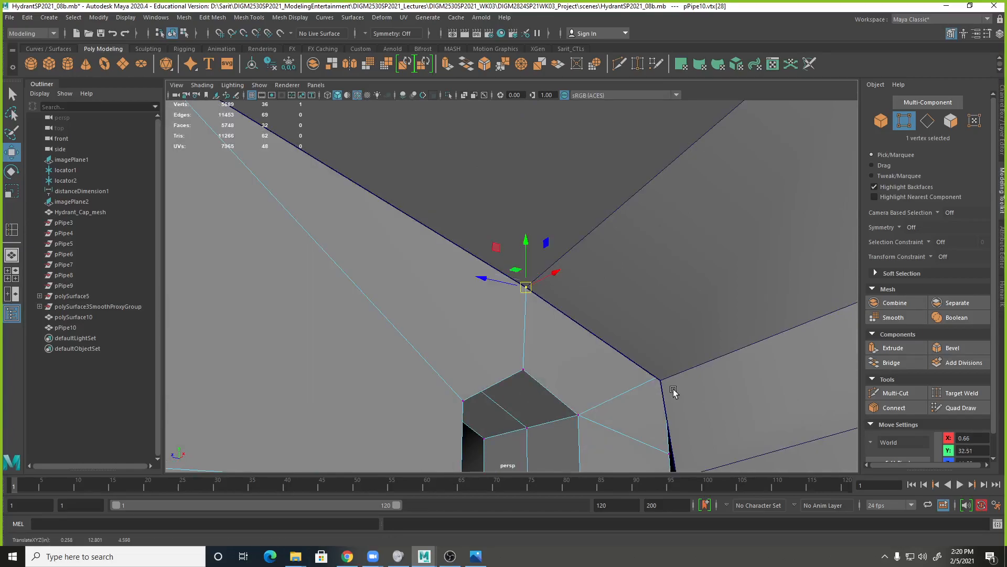
In wireframe, snap the loop's remaining right side vertices and its bottom edge vertices onto the matching vertices of the body opening.
key("4")
left_click(664, 373)
left_click_drag(663, 373, 634, 286)
left_click(628, 284)
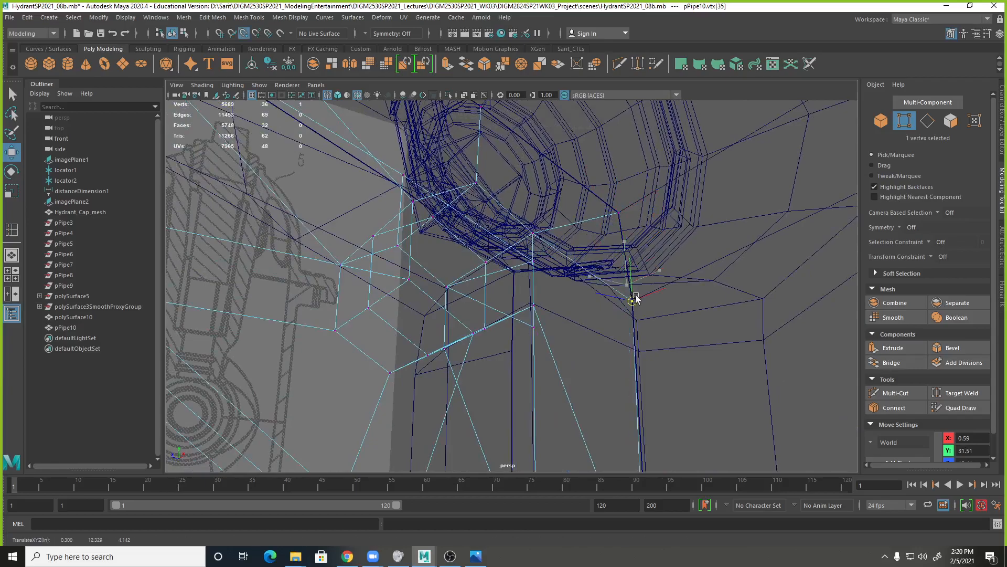
left_click_drag(664, 334, 611, 335, "alt")
left_click(609, 345)
key("v")
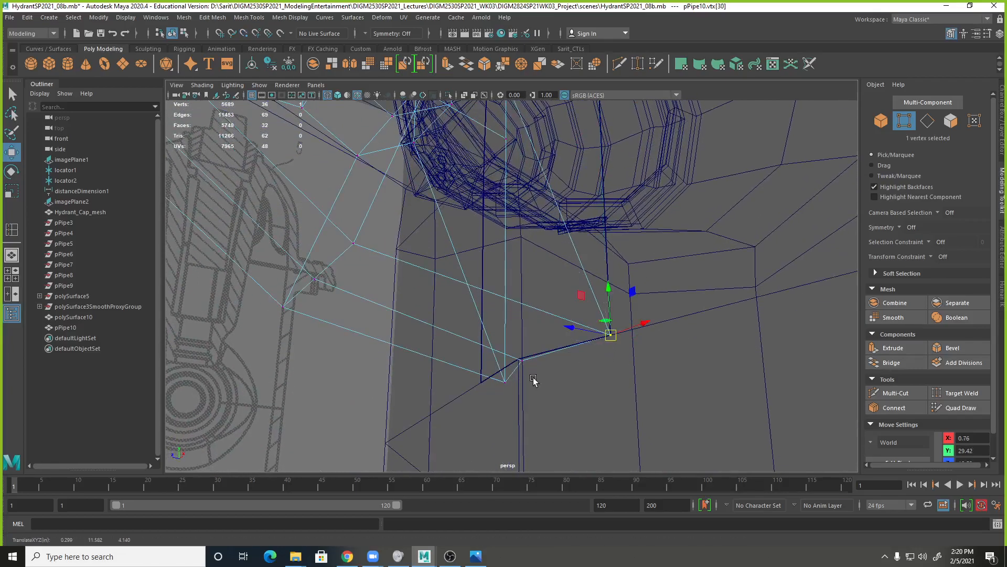
left_click(522, 359)
left_click_drag(547, 400, 606, 398, "alt")
left_click(559, 379)
Snap the two upper vertices on the loop's left side onto the body opening and return to object selection in shaded display.
left_click(577, 154)
left_click_drag(577, 152, 568, 178)
middle_click_drag(615, 182, 617, 360, "alt")
left_click(585, 280)
left_click_drag(586, 280, 581, 288)
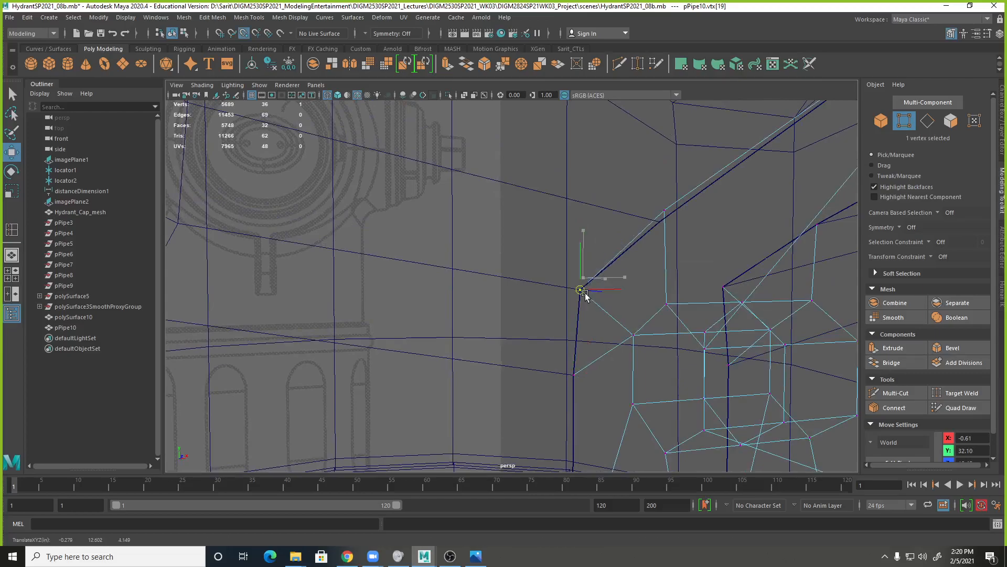
left_click(664, 211)
left_click_drag(664, 211, 660, 224)
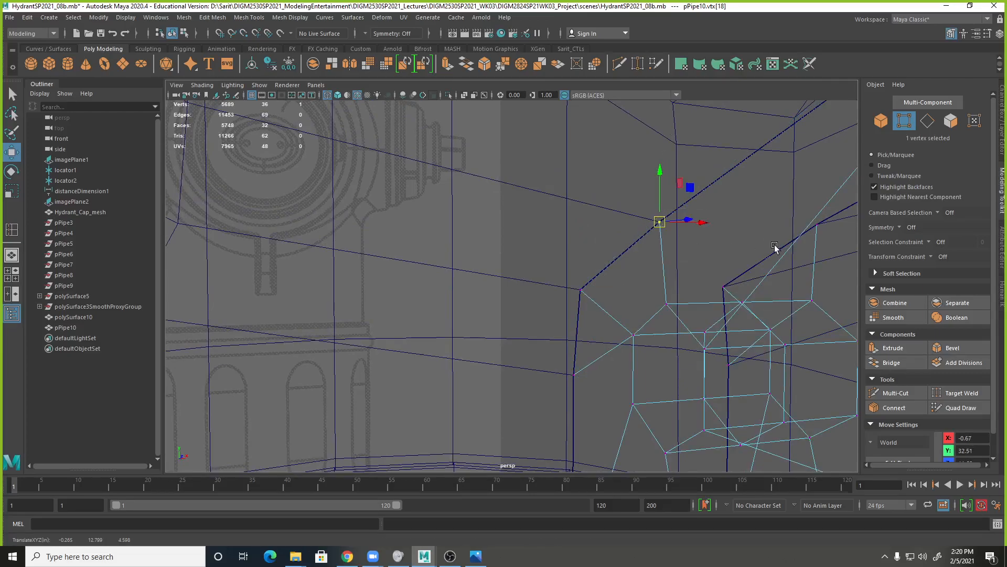
right_click_drag(659, 224, 518, 229, "alt")
right_click_drag(606, 246, 659, 231)
left_click_drag(670, 288, 573, 313, "alt")
middle_click_drag(572, 313, 665, 249, "alt")
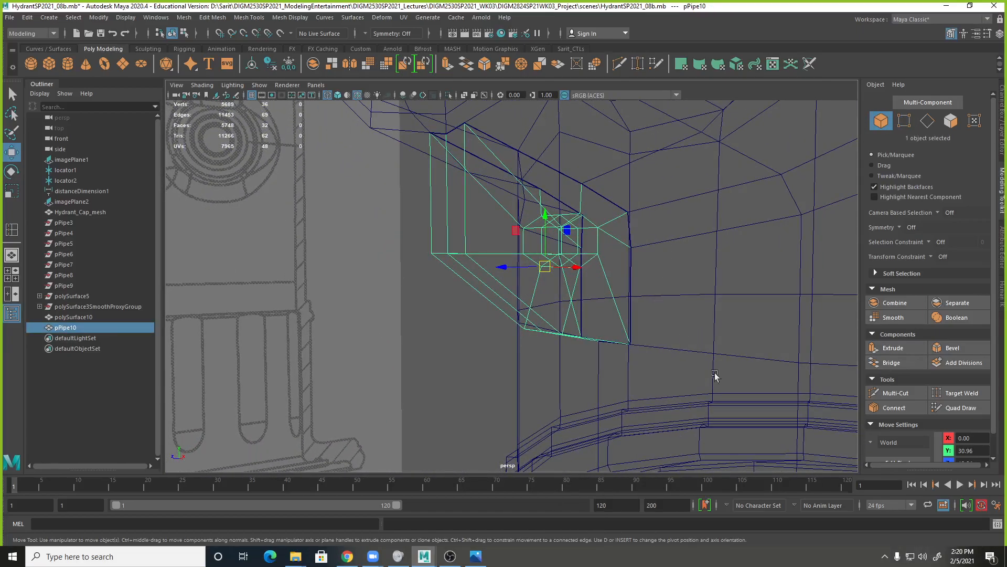
key("5")
mouse_move(670, 332)
left_mouse_down("alt")
mouse_move(675, 322)
mouse_move(657, 417)
mouse_move(477, 231)
mouse_move(542, 233)
left_mouse_up("alt")
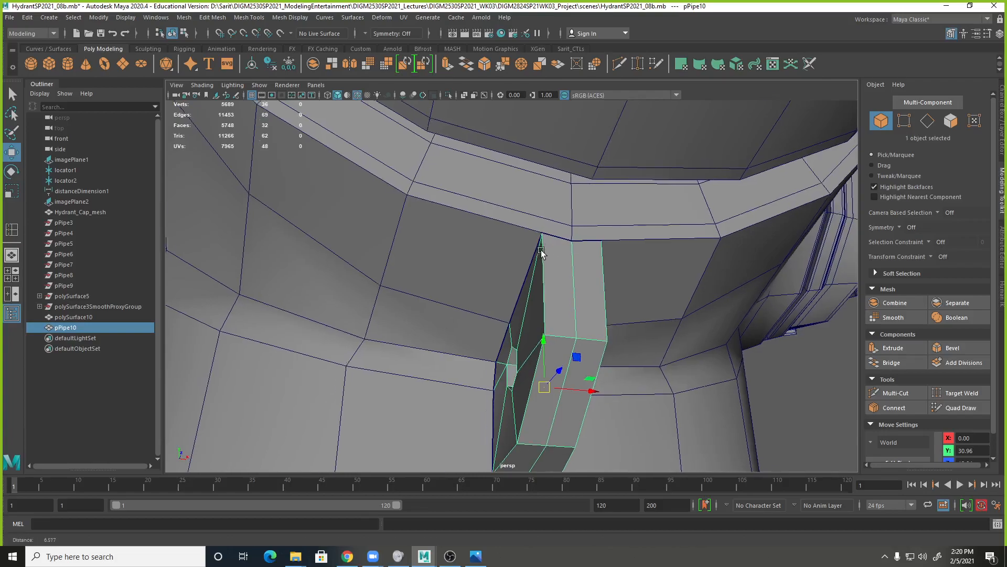
Select the hydrant body and Multi-Cut from the opening's top corners to the centre vertex on the rim just above.
left_click(556, 226)
right_click(560, 229, "shift")
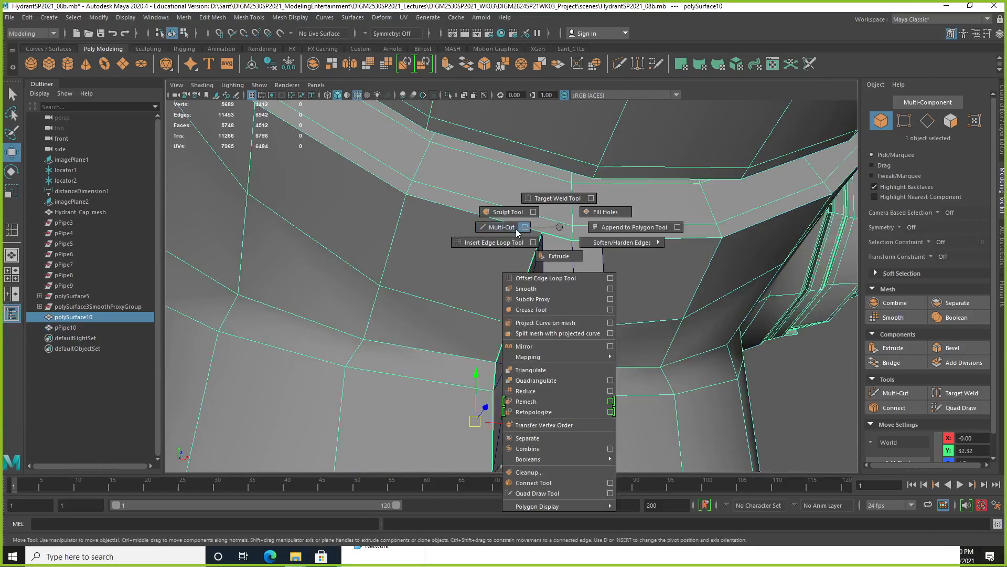
left_click(502, 226)
left_click(572, 226)
left_click(602, 240)
key("Return")
left_click(601, 240)
middle_click_drag(645, 338, 650, 250, "alt")
left_click_drag(646, 244, 640, 263, "alt")
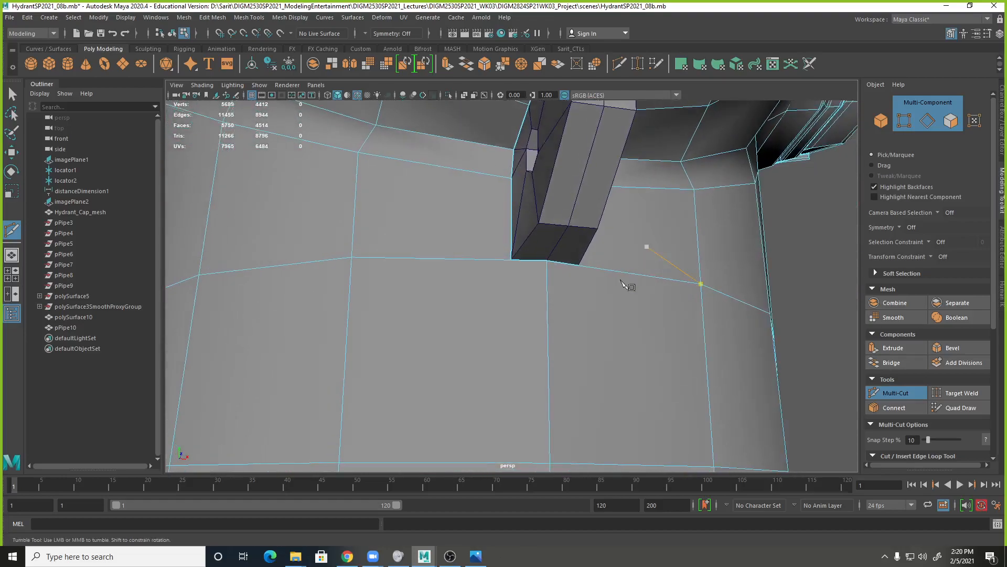
key("Escape")
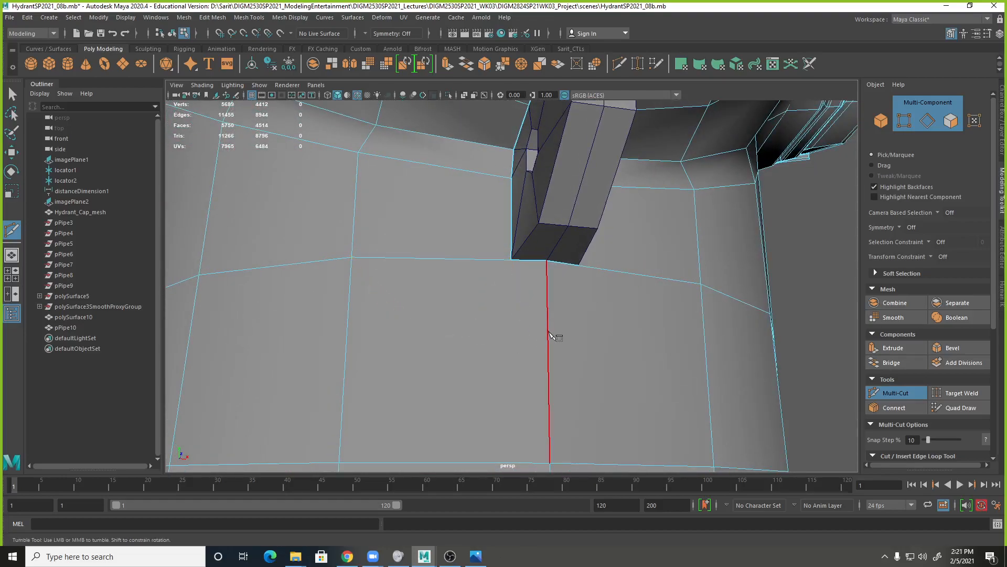
left_click(510, 259)
key("Escape")
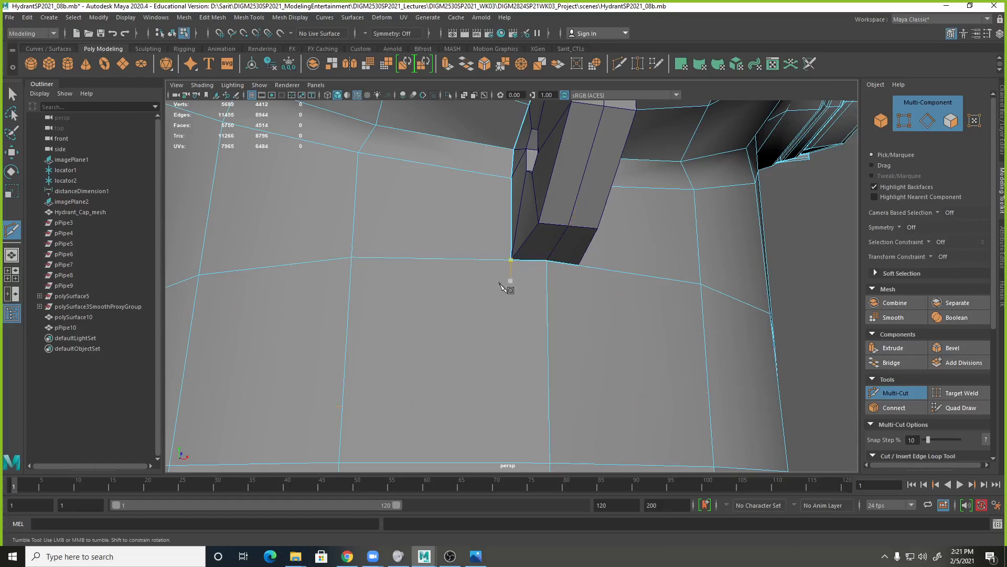
Multi-Cut a V below the mounting loop, joining both bottom corners of the opening at a point on the vertical centre edge.
right_click_drag(543, 275, 333, 277, "alt")
middle_click_drag(557, 355, 573, 302, "alt")
right_click_drag(573, 303, 852, 337, "alt")
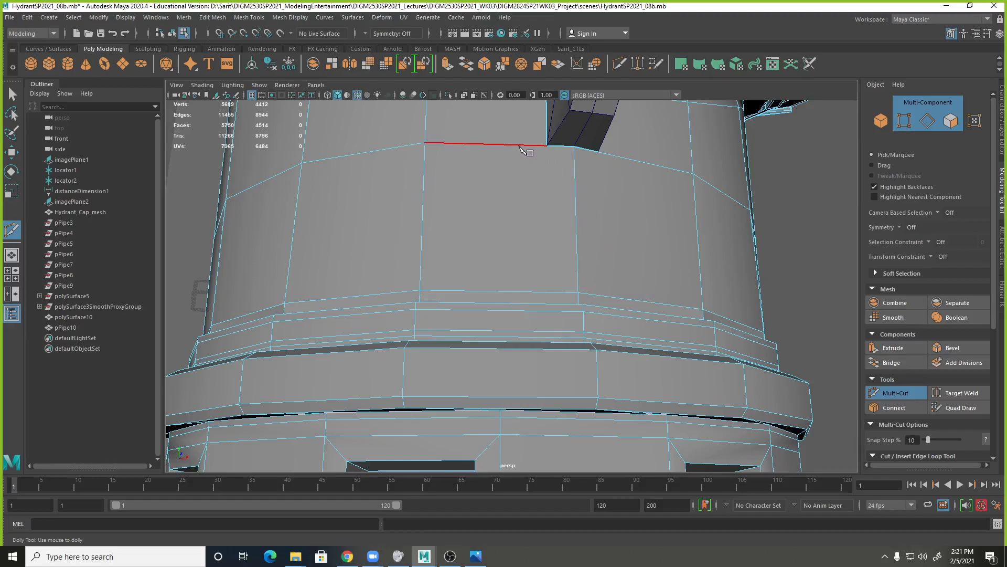
left_click(547, 146)
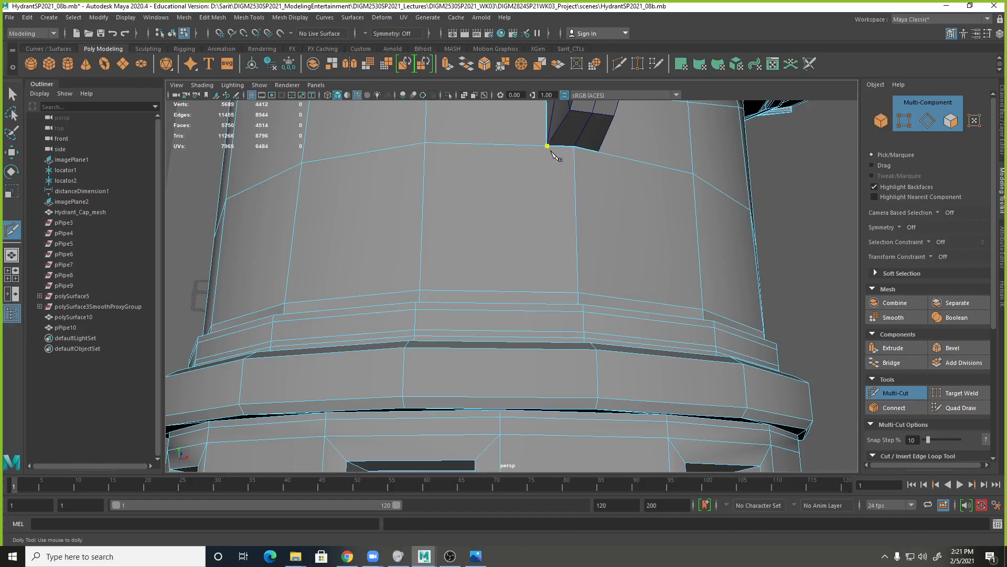
left_click(575, 175)
left_click(598, 152)
key("Return")
Insert a horizontal edge loop around the body just below the opening and connect its open ends to the V's lower point.
left_click_drag(630, 198, 573, 241, "alt")
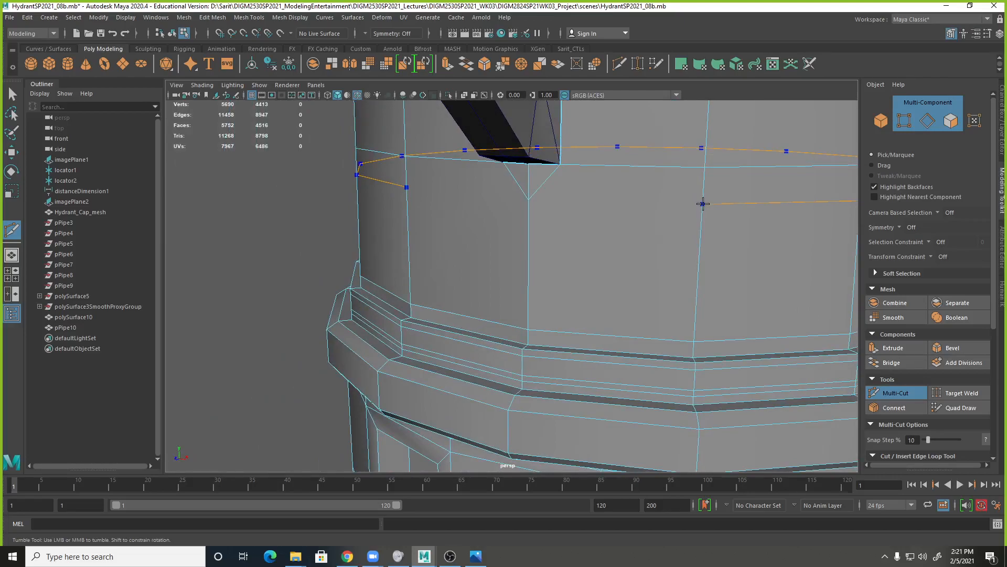
left_click(703, 203, "ctrl")
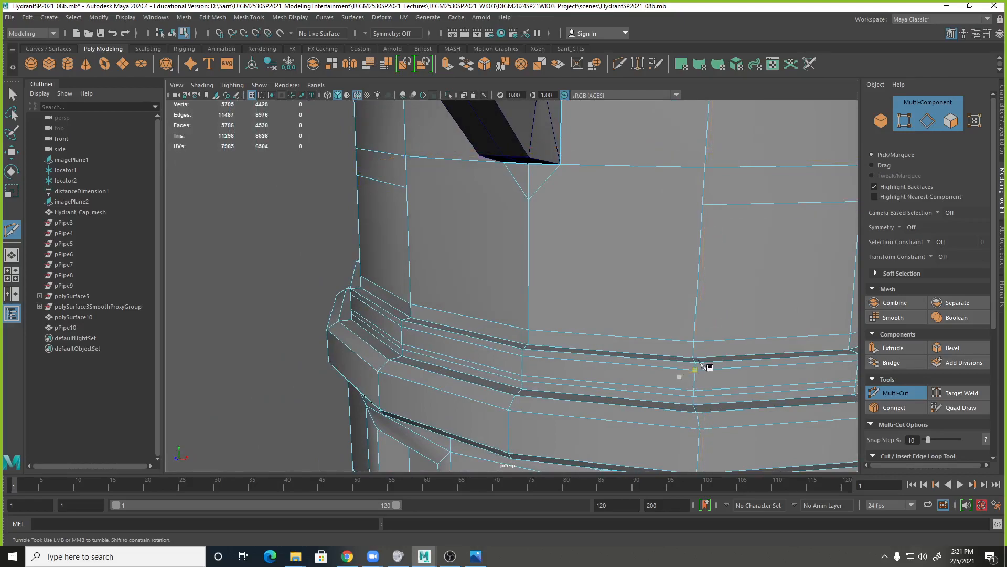
right_click_drag(685, 371, 466, 271, "alt")
left_click_drag(466, 271, 527, 298, "alt")
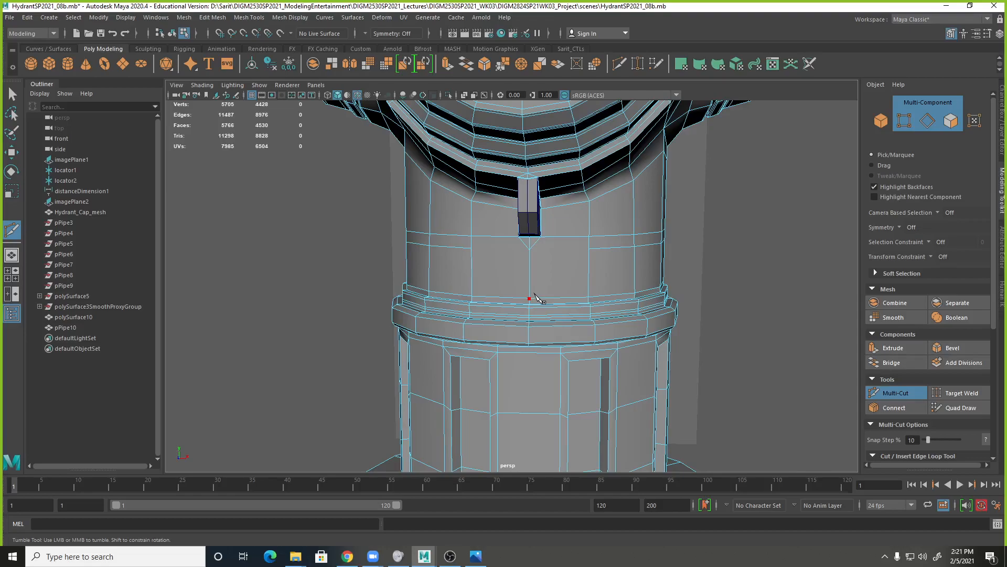
left_click(530, 250)
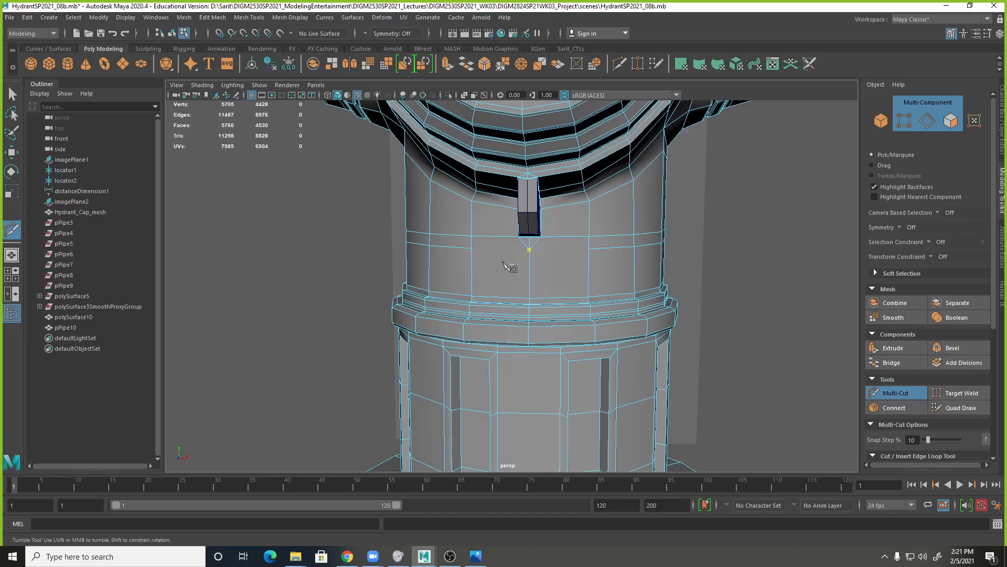
left_click(472, 249)
left_click(529, 250)
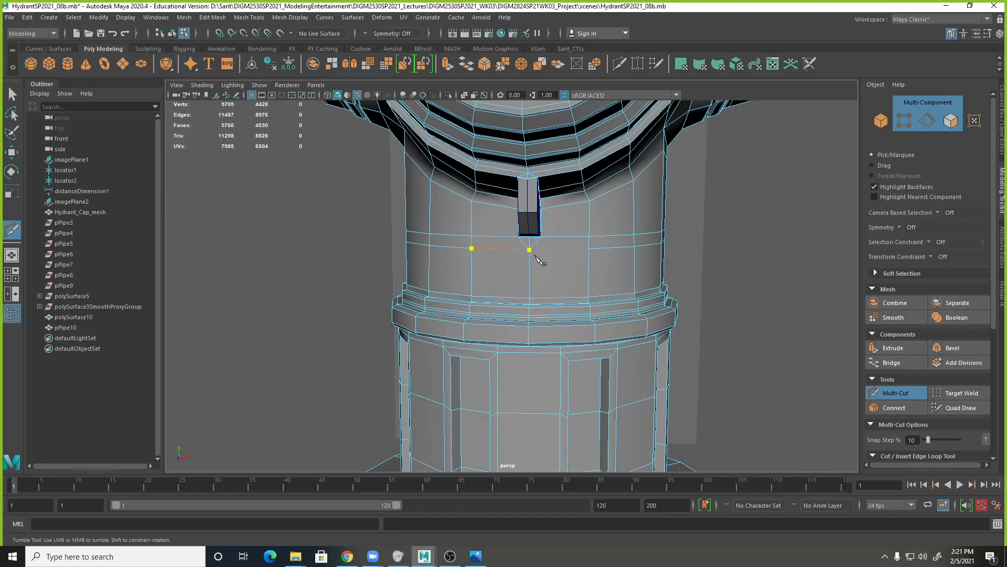
Select the new horizontal edge loop below the mounting loop and flatten it in the front view by scaling it vertically to 0.
right_click(591, 265)
left_click(618, 348)
key("q")
right_click_drag(574, 272, 572, 249)
double_click(571, 248)
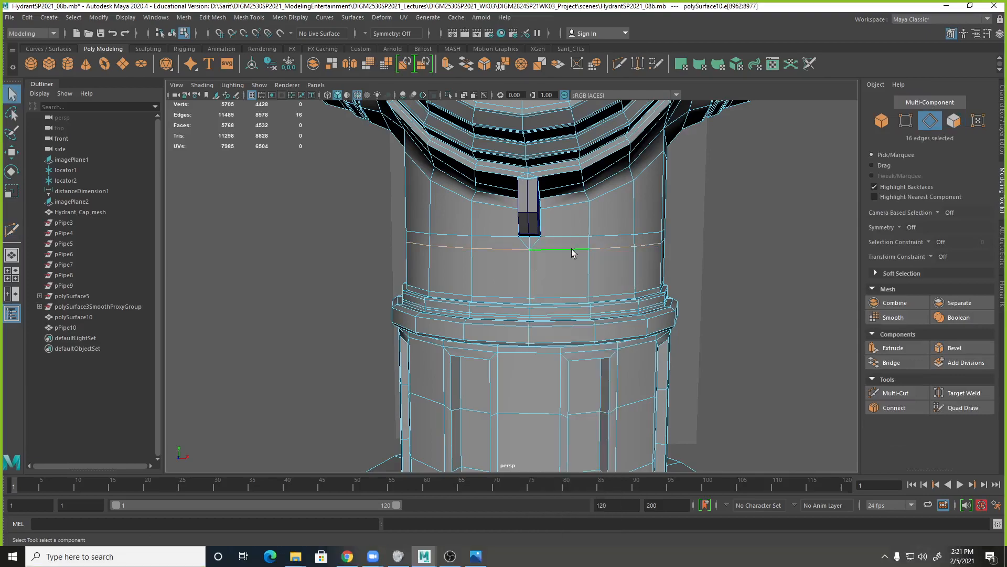
key("space")
key("space")
middle_click_drag(578, 395, 556, 290, "alt")
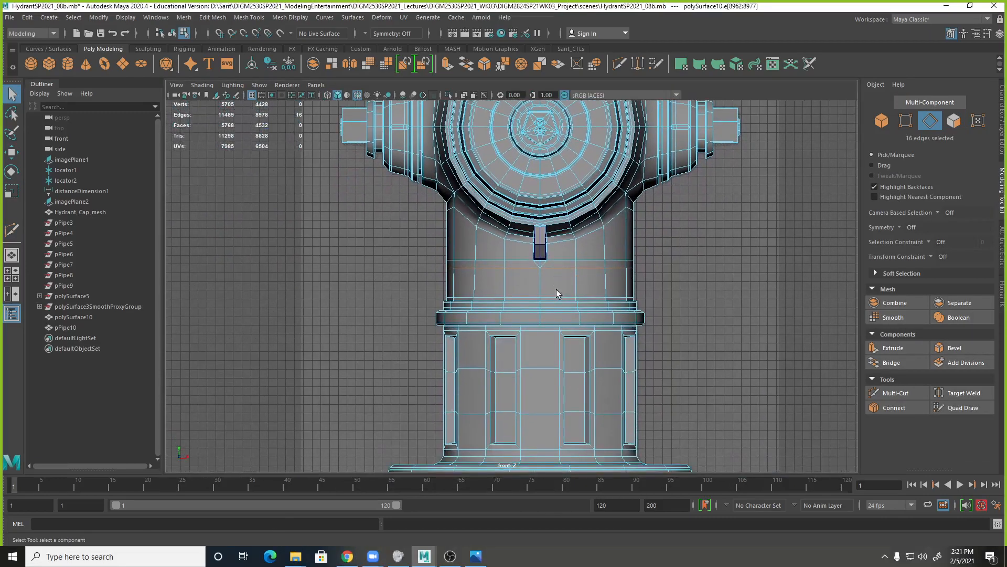
scroll(556, 290, "up", 5)
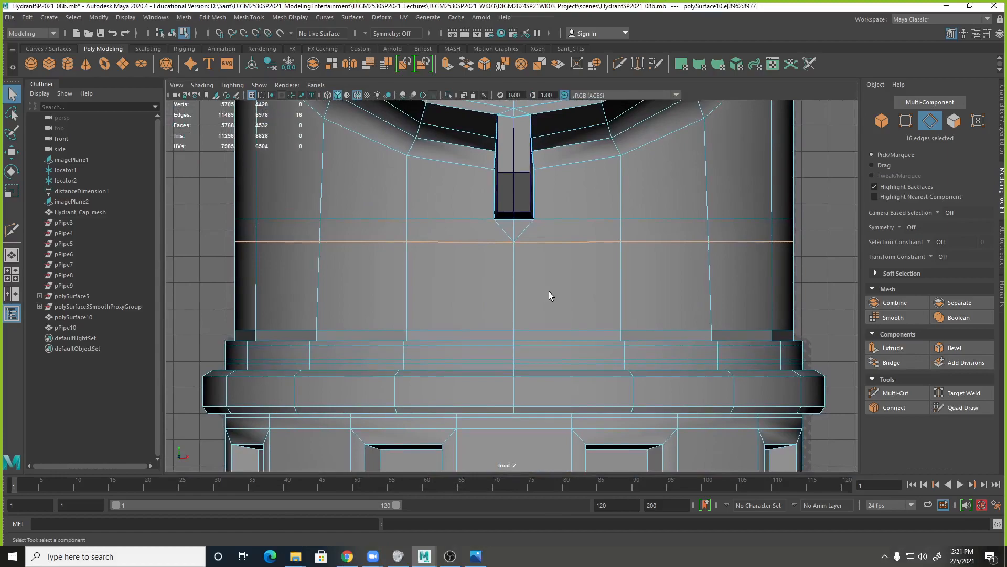
key("r")
left_click_drag(513, 198, 516, 357)
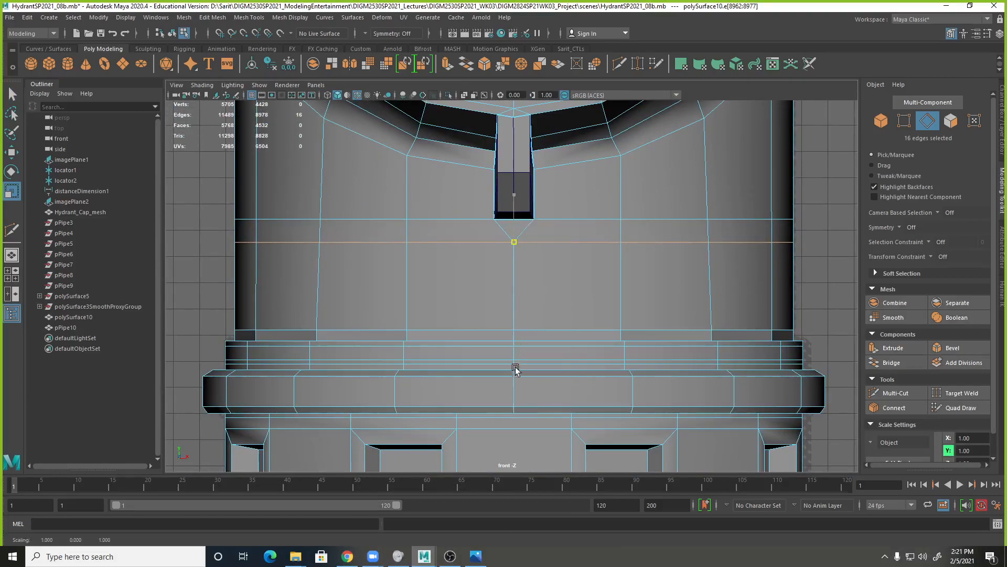
left_click_drag(516, 425, 516, 425)
left_click_drag(515, 192, 518, 368)
right_click_drag(630, 281, 529, 253, "alt")
Preview the hydrant body smoothed around the opening, and return it to unsmoothed display.
key("3")
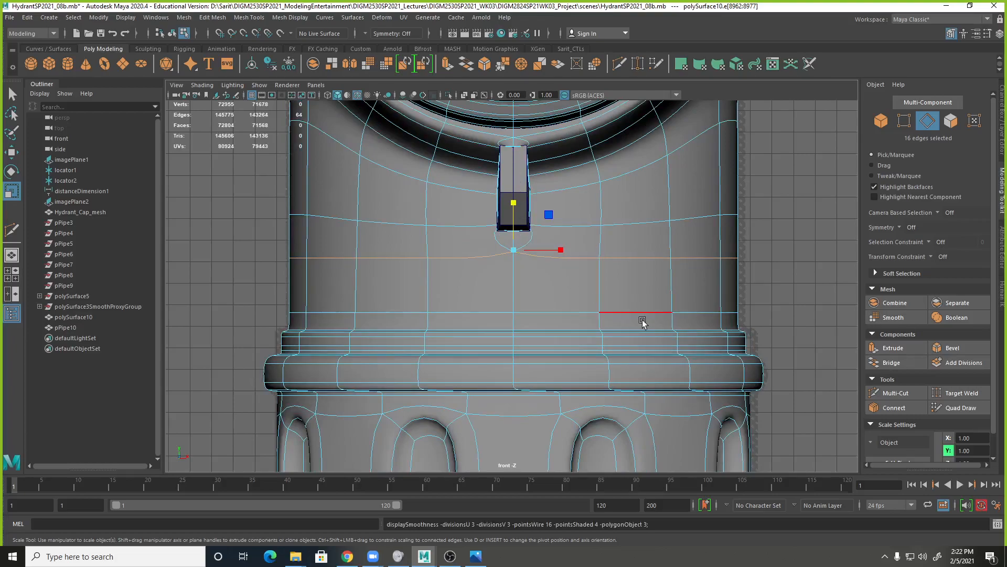
key("1")
left_click_drag(618, 273, 503, 267, "alt")
Return to the perspective view and object selection, and combine the hydrant body and mounting loop into one mesh.
key("space")
key("space")
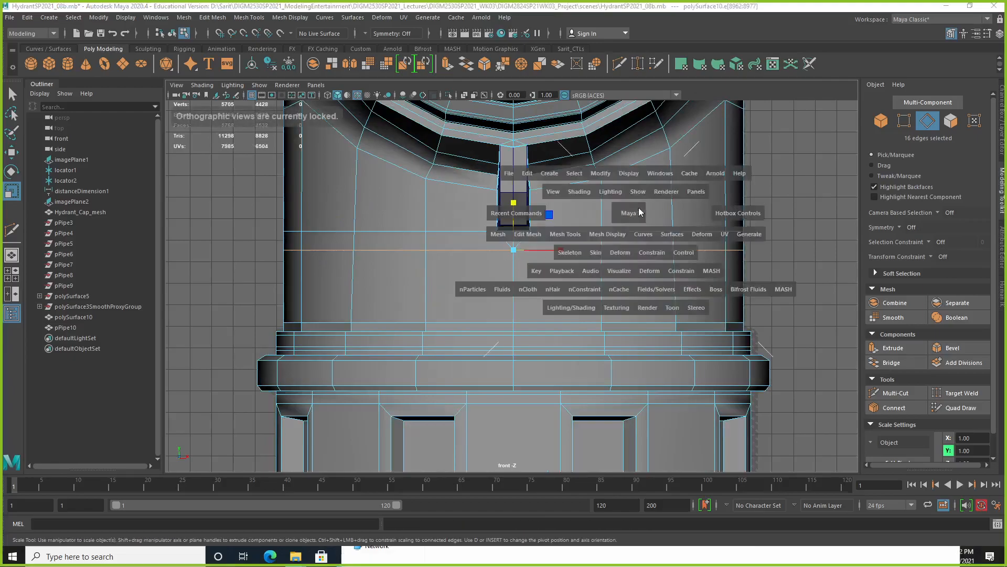
right_click_drag(583, 193, 615, 178)
left_click_drag(615, 181, 558, 231, "alt")
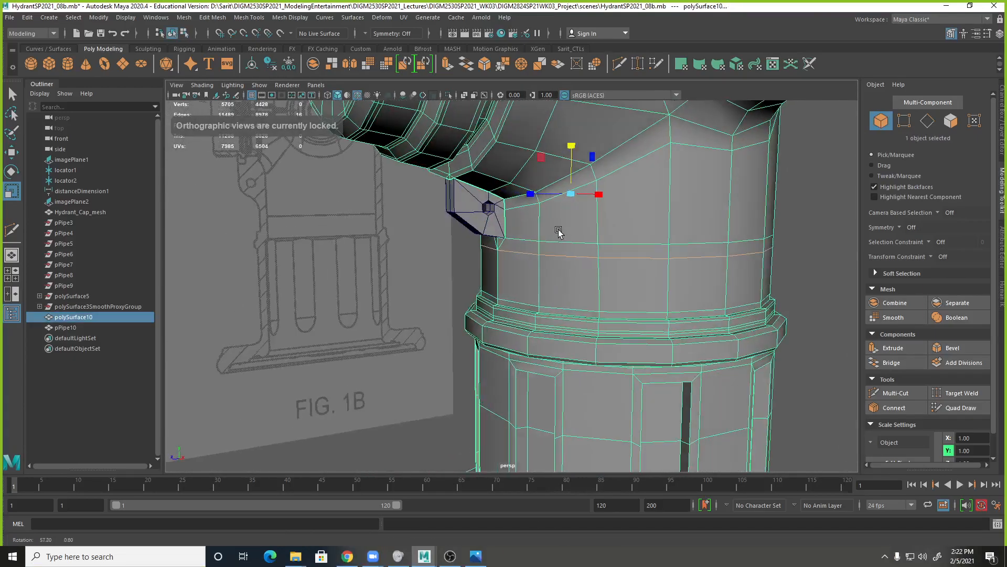
right_click_drag(544, 230, 518, 439)
left_click(471, 253)
left_click(484, 229)
left_click(528, 257, "shift")
left_click_drag(497, 320, 526, 313, "alt")
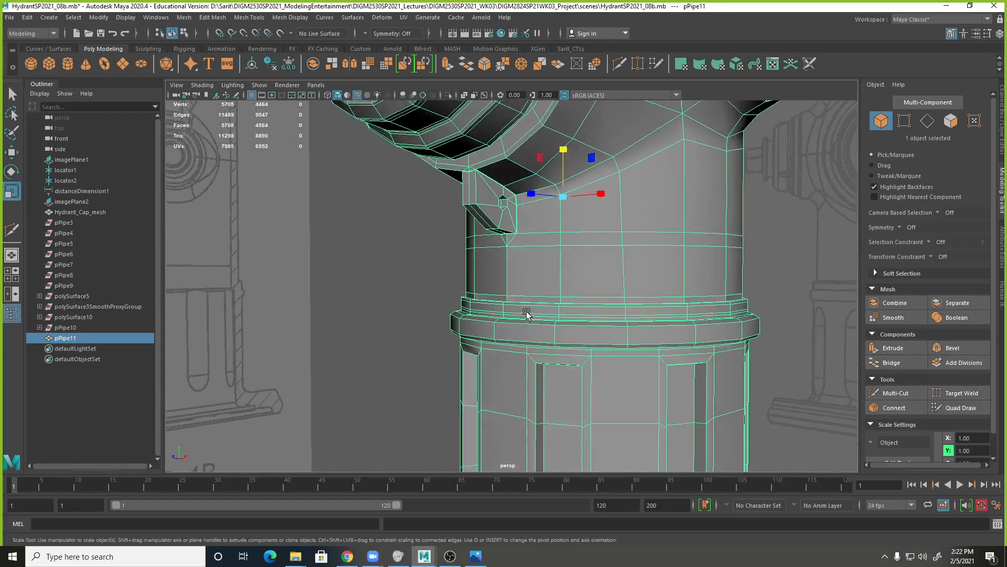
Inspect the seam where the mounting loop meets the hydrant body from several angles.
right_click_drag(520, 245, 625, 265, "alt")
middle_click_drag(603, 281, 612, 352, "alt")
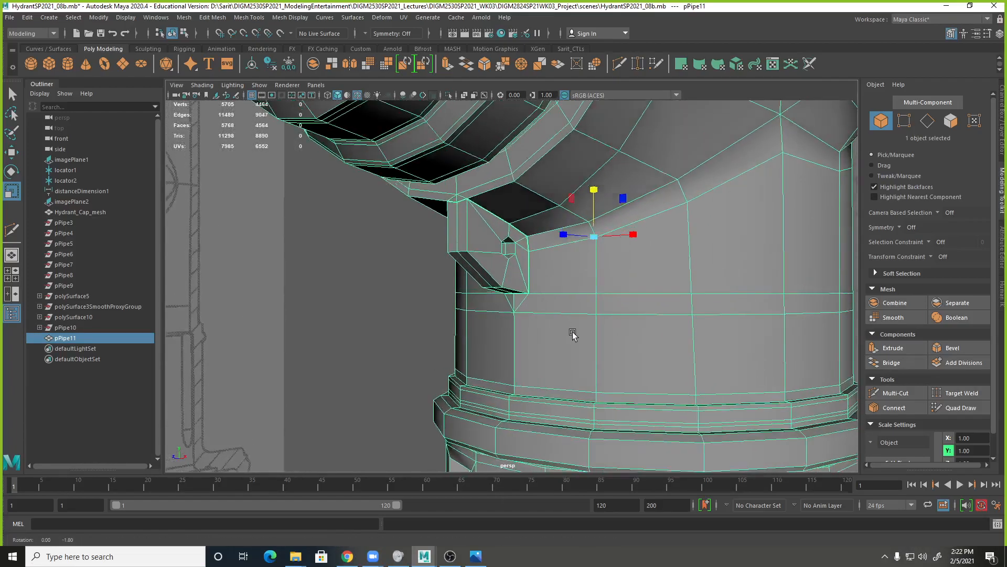
left_click_drag(575, 338, 570, 330, "alt")
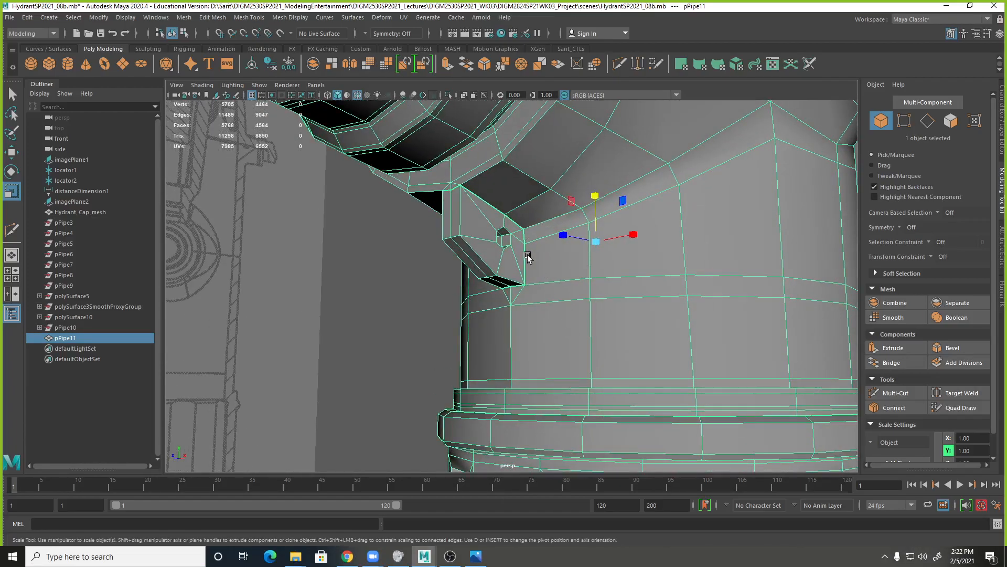
right_click_drag(532, 261, 868, 297, "alt")
middle_click_drag(580, 229, 581, 327, "alt")
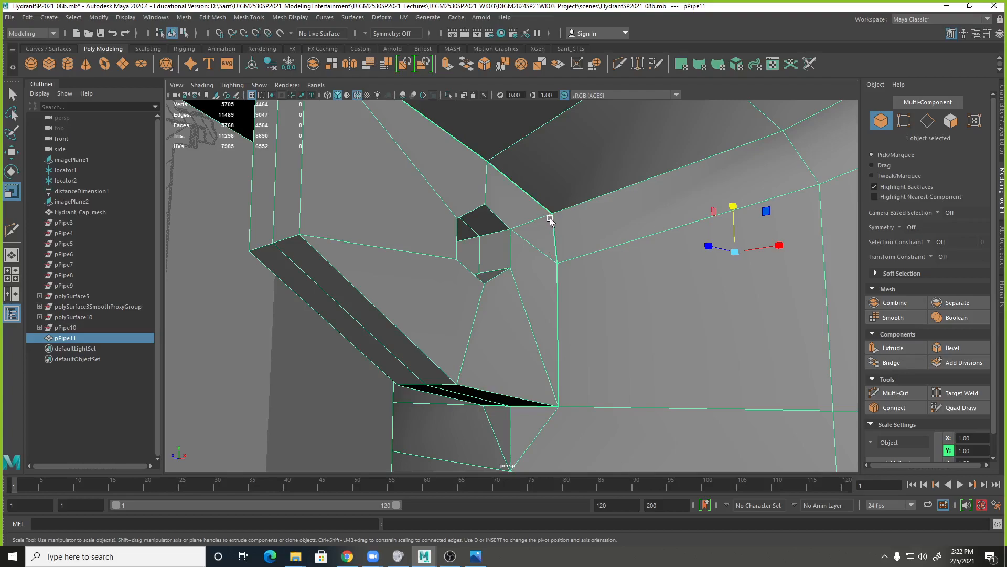
right_click_drag(551, 219, 517, 223, "shift")
left_click_drag(560, 227, 586, 271, "alt")
Switch to wireframe display and select all vertices along the seam between the mounting loop and the hydrant body.
key("4")
left_click_drag(641, 299, 570, 280, "alt")
left_click_drag(589, 339, 533, 394, "shift")
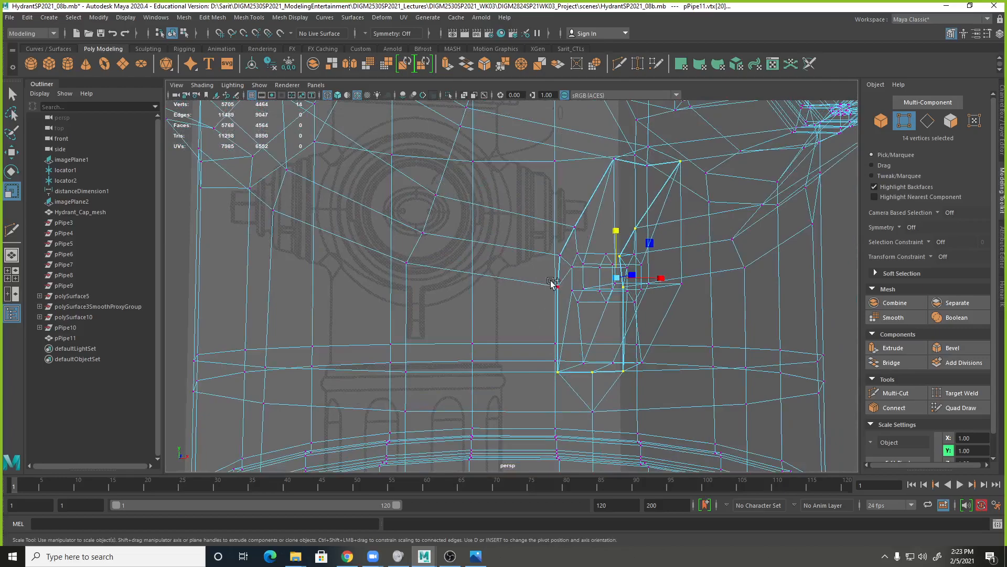
left_click_drag(562, 289, 563, 303, "shift")
left_click_drag(544, 242, 568, 266, "shift")
left_click_drag(562, 213, 584, 241, "shift")
left_click_drag(623, 195, 609, 242, "alt")
key("f")
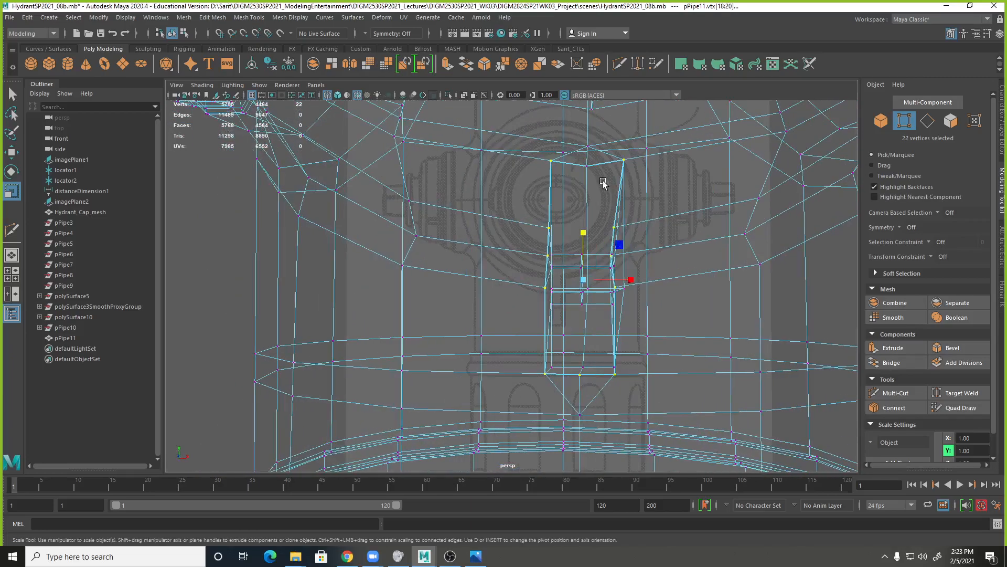
left_click_drag(601, 182, 576, 155, "shift")
left_click_drag(441, 226, 546, 262, "alt")
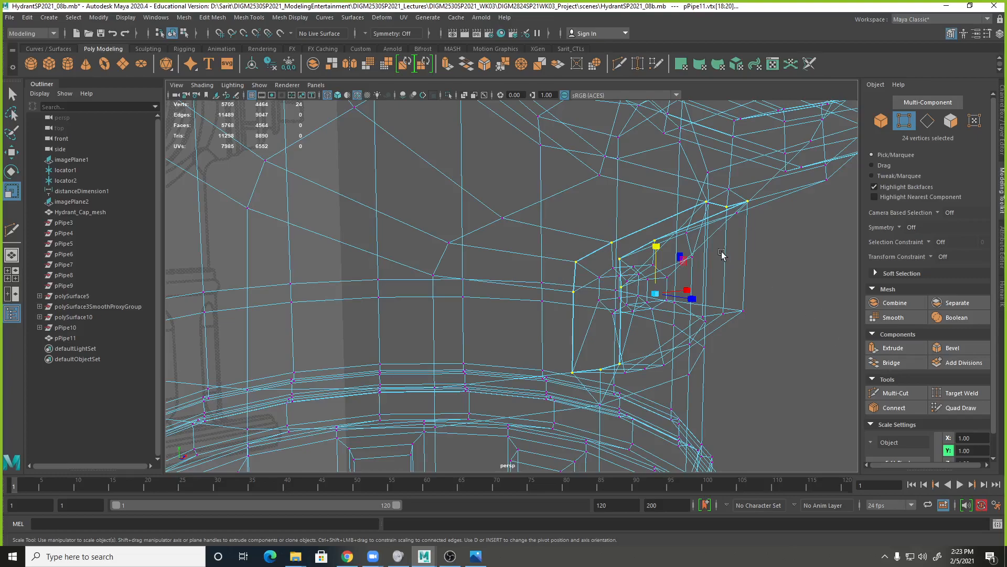
Merge the selected seam vertices with a threshold of 0.01, always merging for two vertices.
right_click(728, 208, "shift")
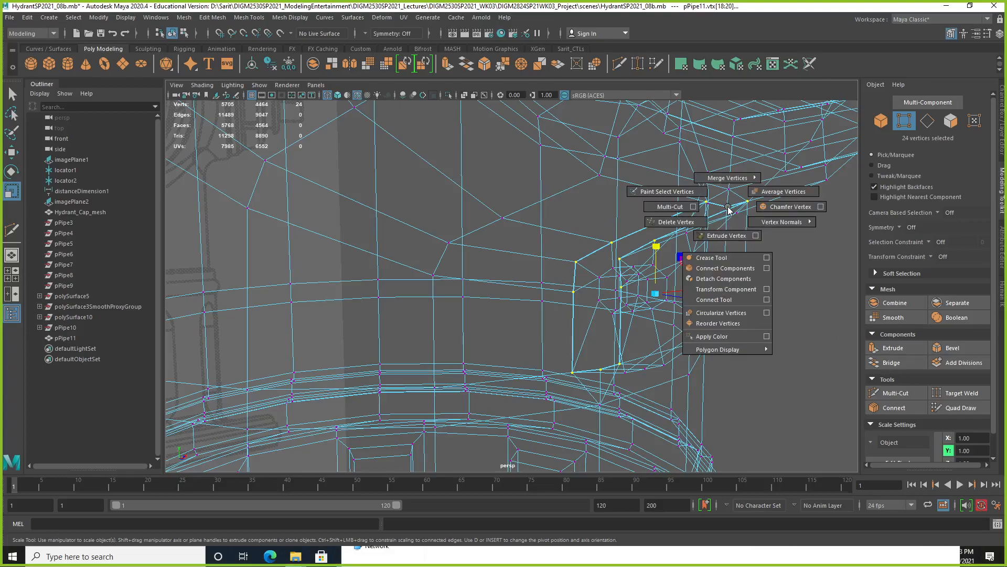
right_click_drag(728, 209, 834, 161, "shift")
left_click(803, 310)
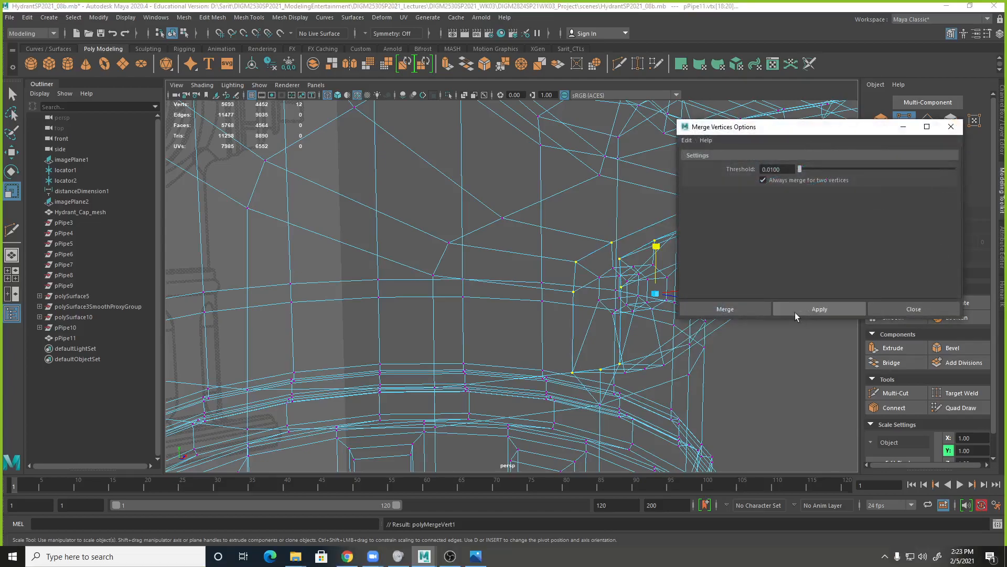
key("f")
left_click_drag(498, 279, 462, 285, "alt")
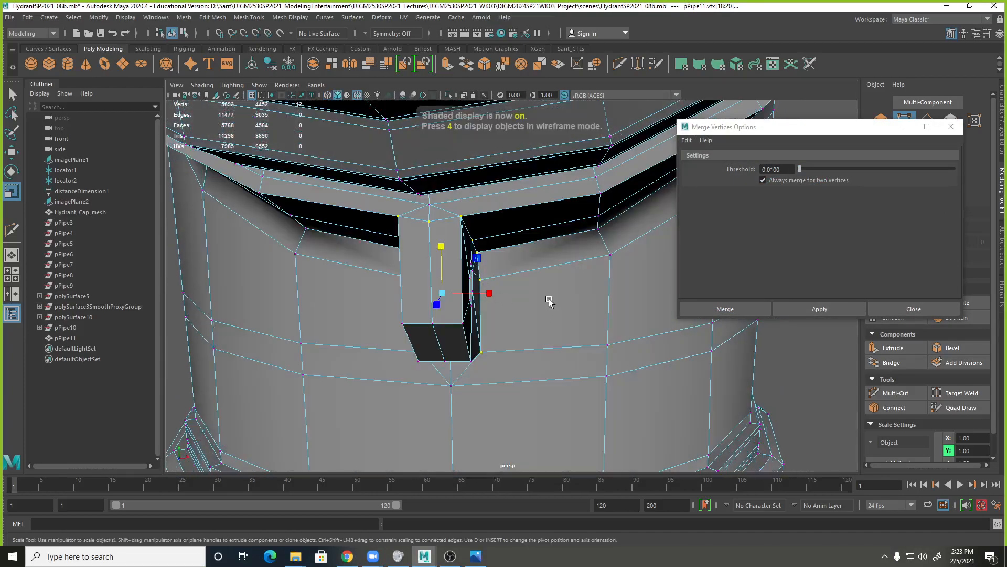
Return to shaded display, preview the merged mesh smoothed, and inspect the mounting loop's joint from several angles.
key("5")
scroll(525, 294, "down", 2)
right_click_drag(490, 258, 561, 266)
scroll(561, 267, "down", 2)
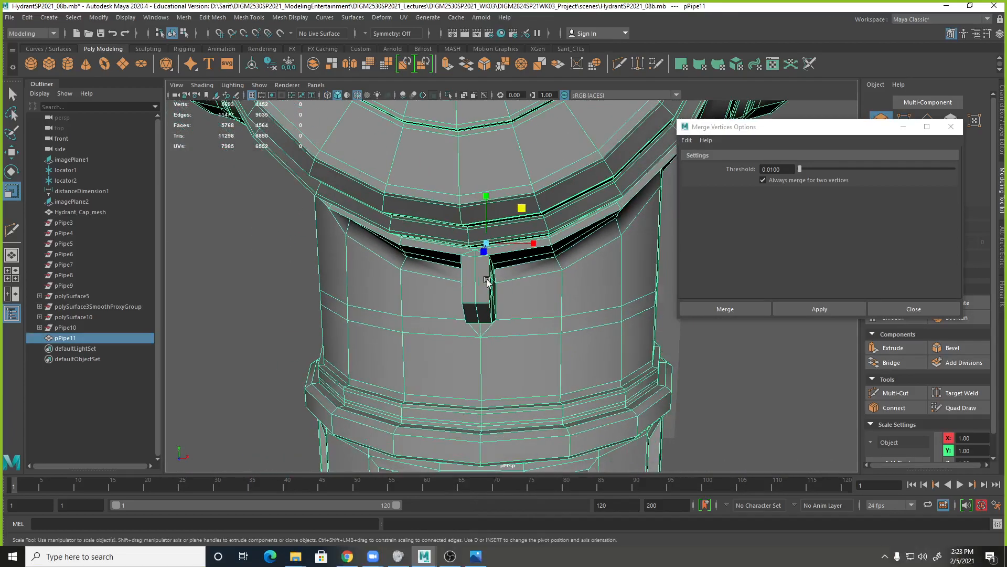
left_click_drag(484, 285, 508, 310, "alt")
key("3")
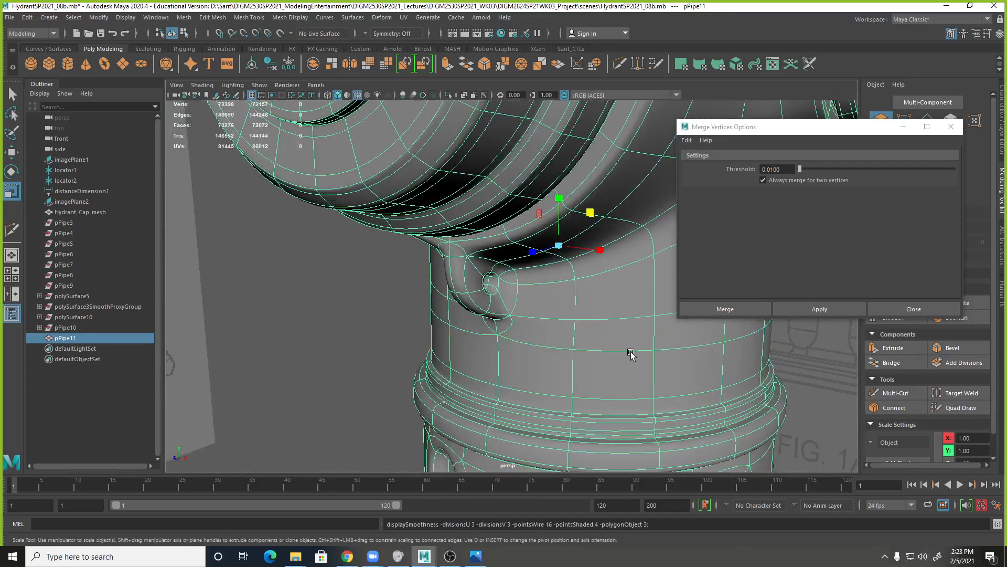
left_click(901, 310)
scroll(569, 318, "down", 3)
left_click_drag(509, 324, 701, 331, "alt")
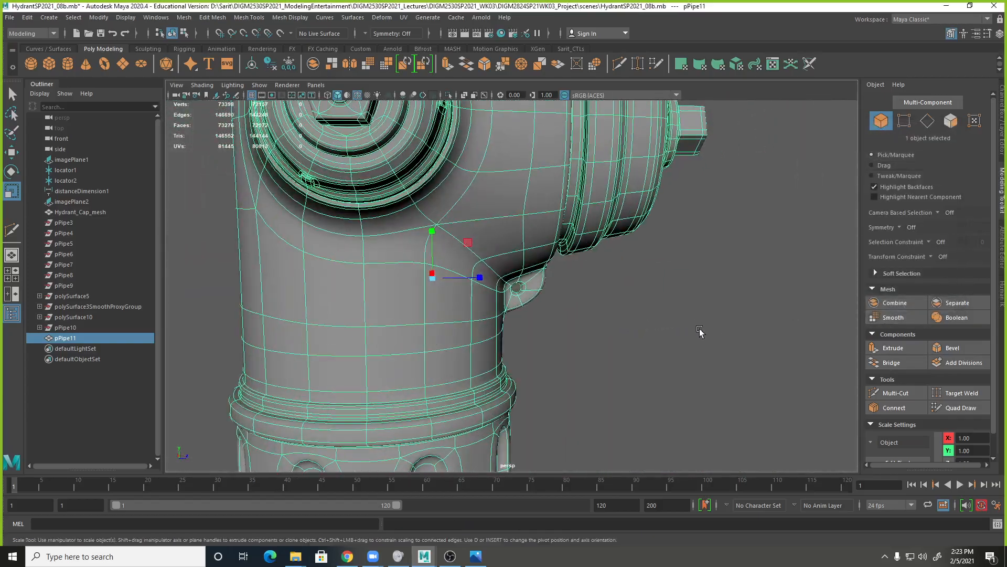
right_click_drag(701, 331, 503, 334, "alt")
left_click_drag(504, 336, 352, 319, "alt")
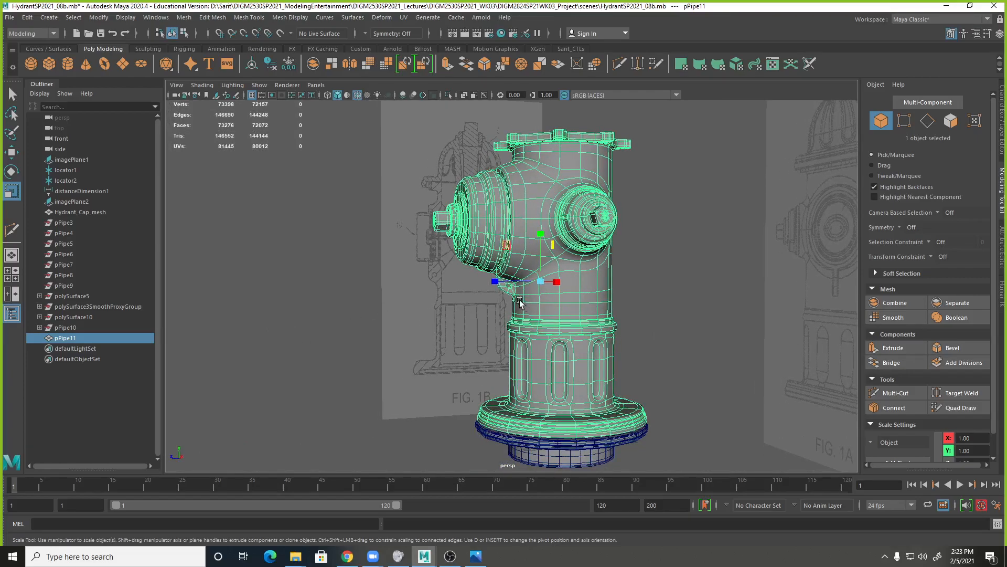
In the unsmoothed side view, select the vertices of the two horizontal edge loops below the mounting loop with its bottom vertices, and lower them slightly.
key("space")
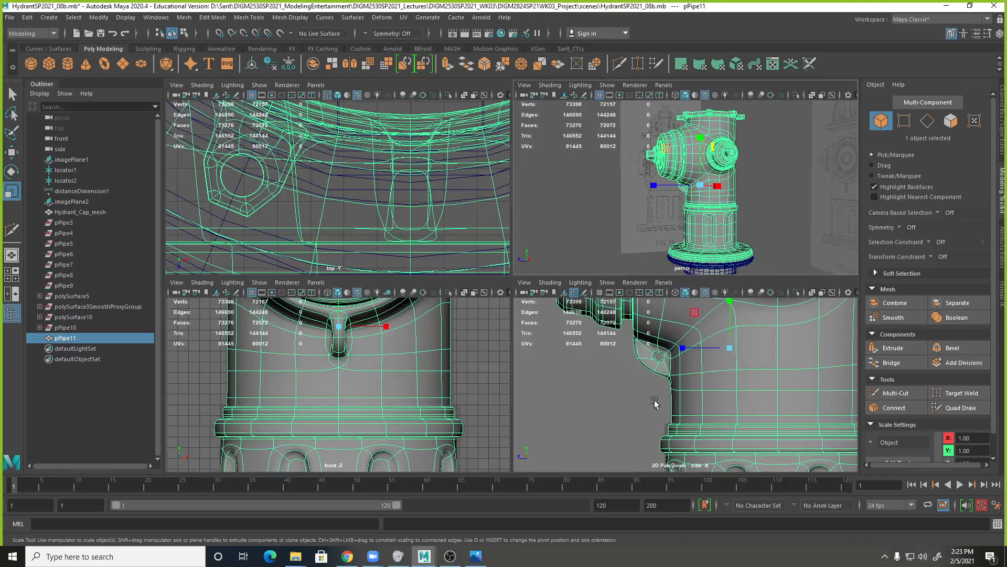
key("1")
middle_click_drag(753, 393, 607, 344, "alt")
middle_click_drag(670, 359, 754, 393, "alt")
key("space")
right_click_drag(656, 386, 499, 329, "alt")
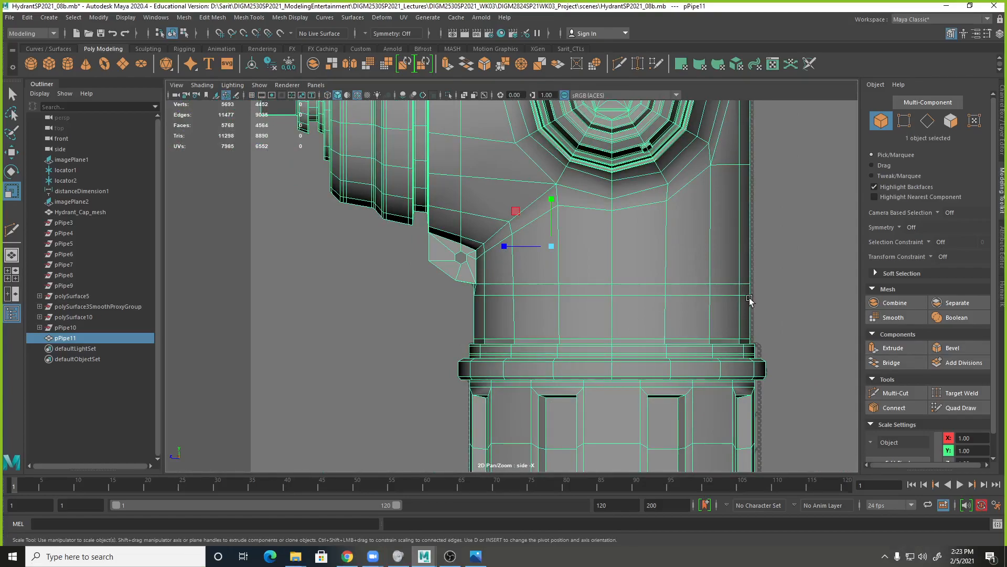
right_click_drag(750, 298, 455, 150, "alt")
right_click_drag(507, 219, 395, 195, "alt")
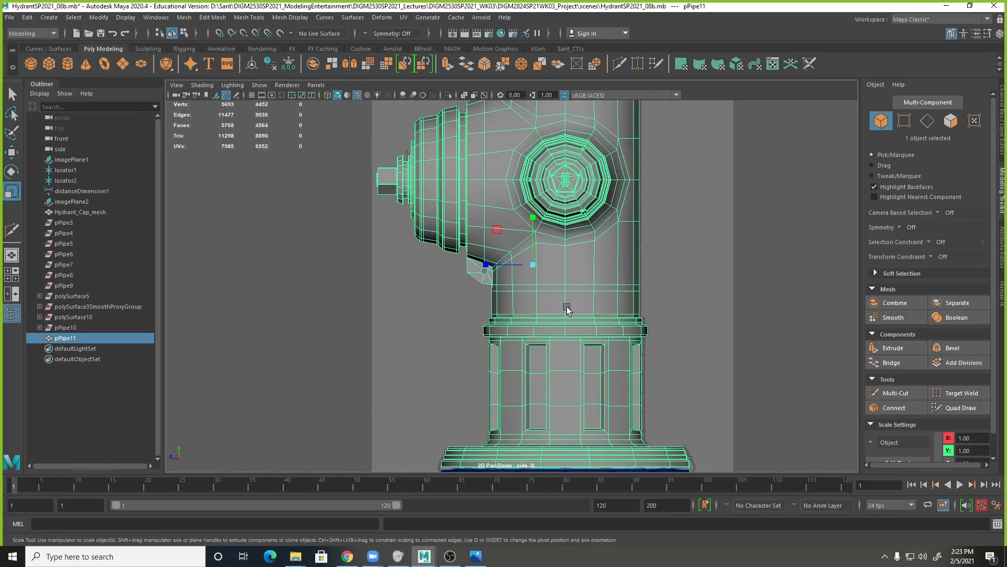
right_click_drag(530, 291, 480, 280)
left_click_drag(660, 302, 442, 278)
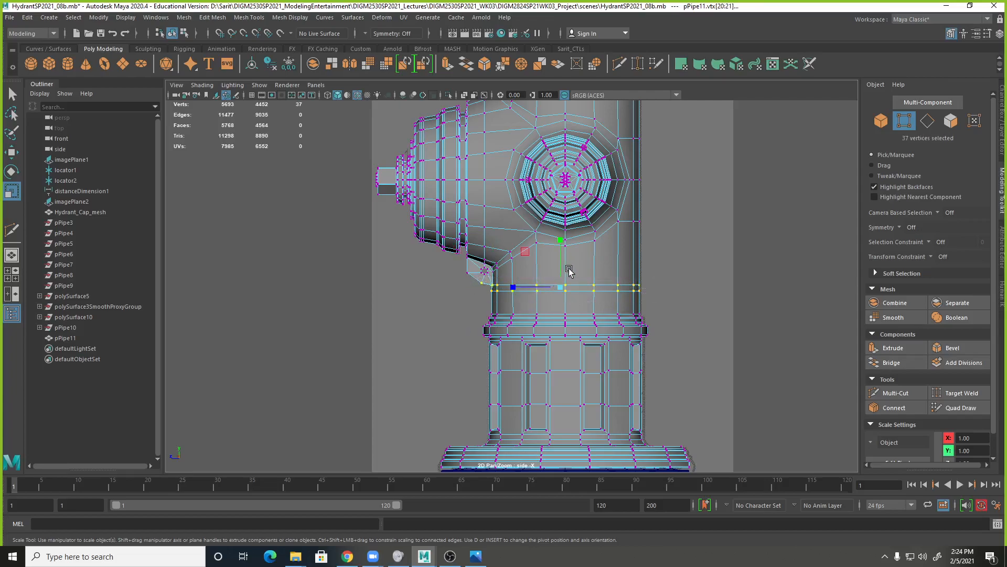
key("w")
left_click_drag(562, 236, 561, 243)
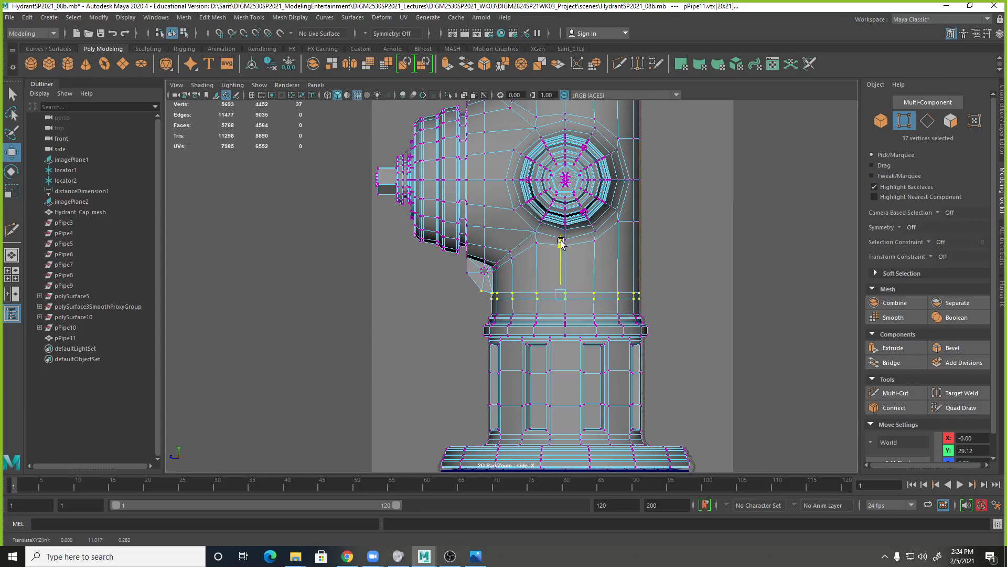
left_click_drag(562, 243, 562, 245)
Select all hydrant body vertices from the collar down to the base flange and lower them to about Y 13.71.
scroll(512, 279, "down", 3)
left_click_drag(445, 301, 658, 445)
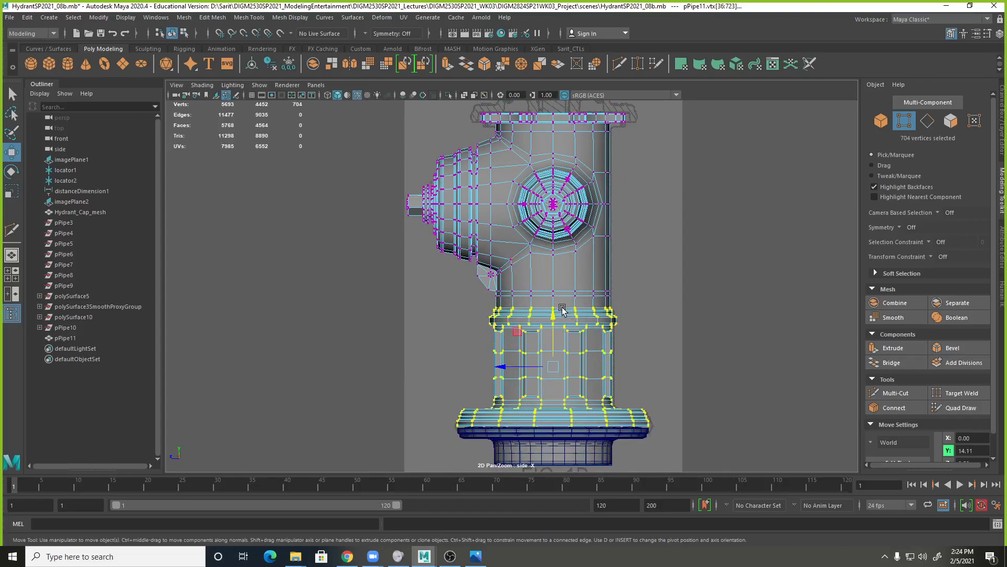
left_click_drag(556, 315, 556, 316)
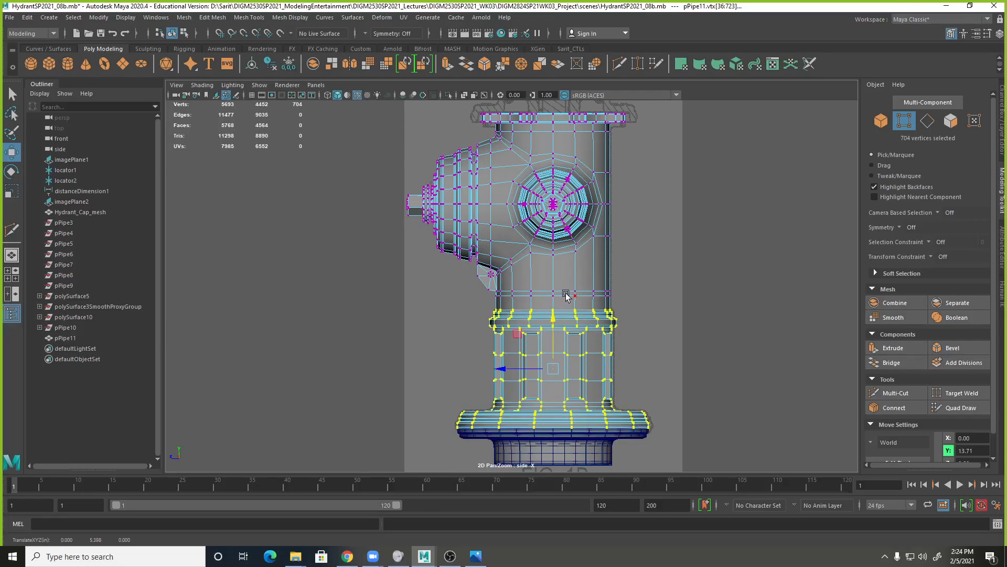
left_click(632, 289)
Preview the hydrant body smoothed in the side view around the mounting loop, and return it to unsmoothed display.
scroll(557, 296, "up", 2)
scroll(557, 297, "up", 2)
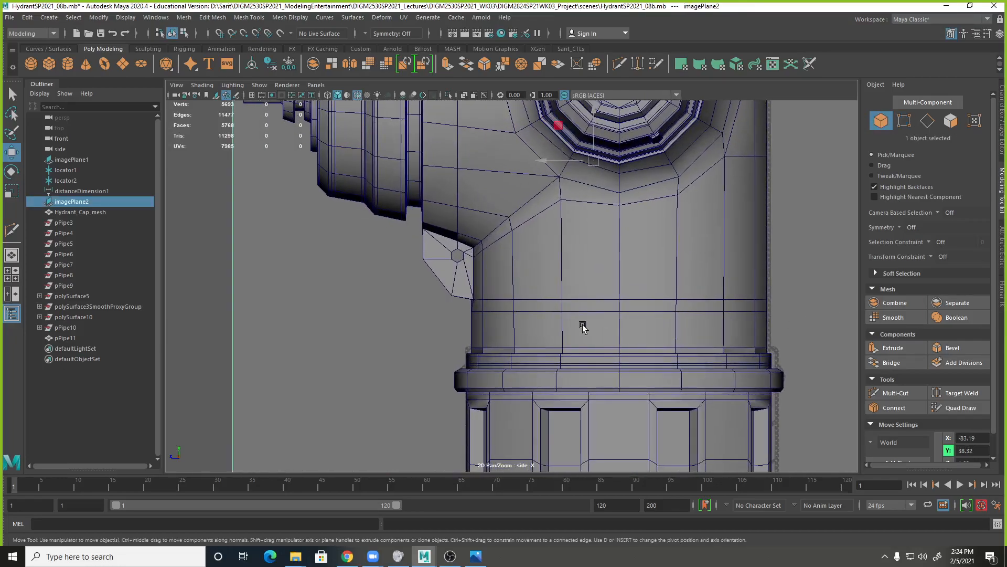
left_click(534, 297)
key("3")
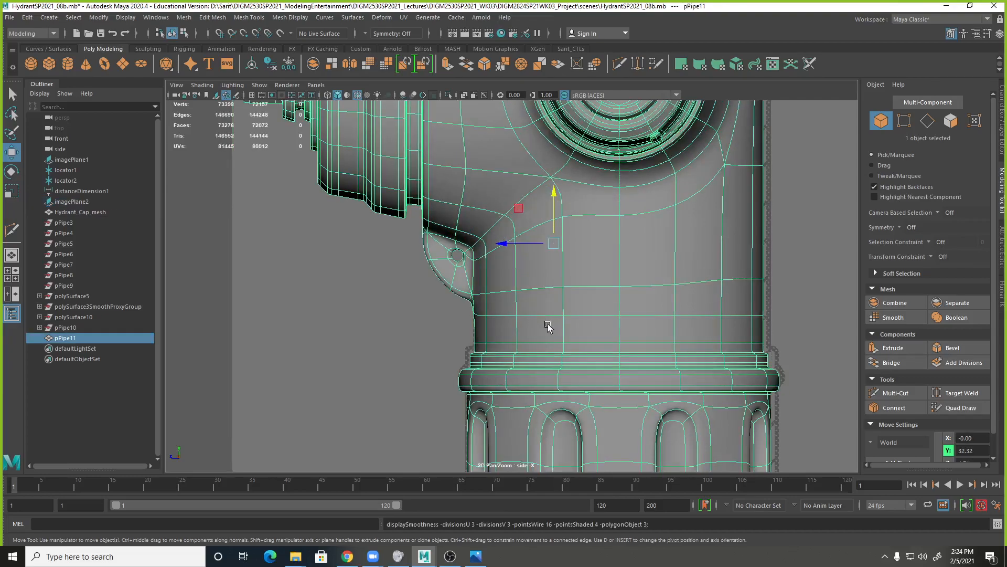
key("1")
Select the mounting loop's hole vertices, scale them up slightly, lower them to about Y 31.02 in wireframe, and preview the result smoothed.
scroll(560, 278, "up", 3)
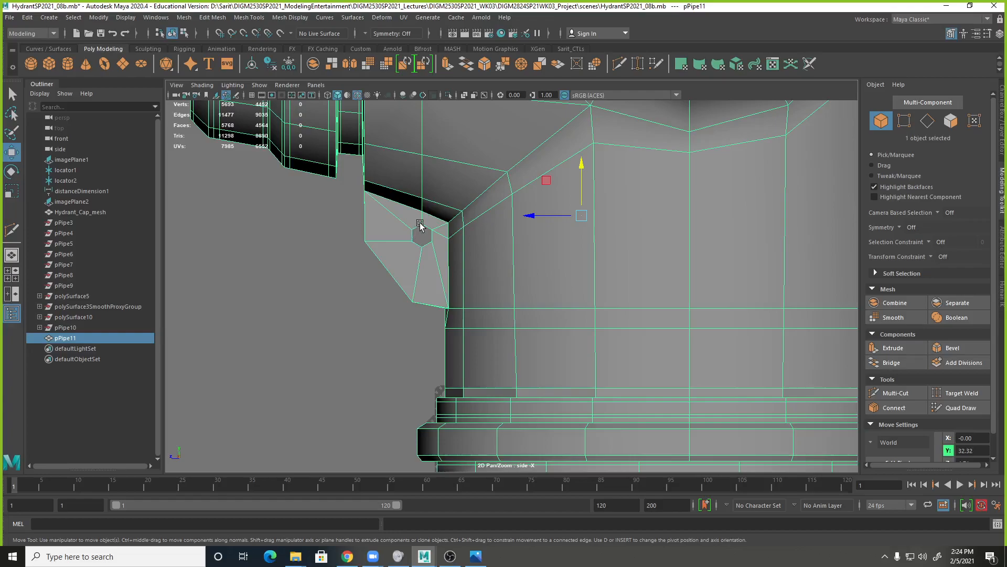
right_click_drag(420, 223, 383, 226)
left_click_drag(403, 220, 438, 256)
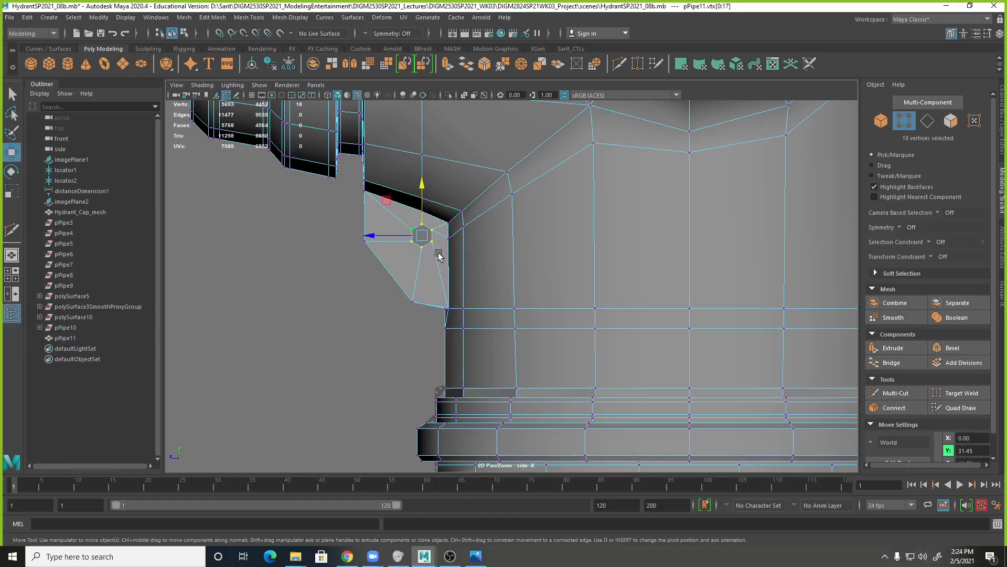
key("4")
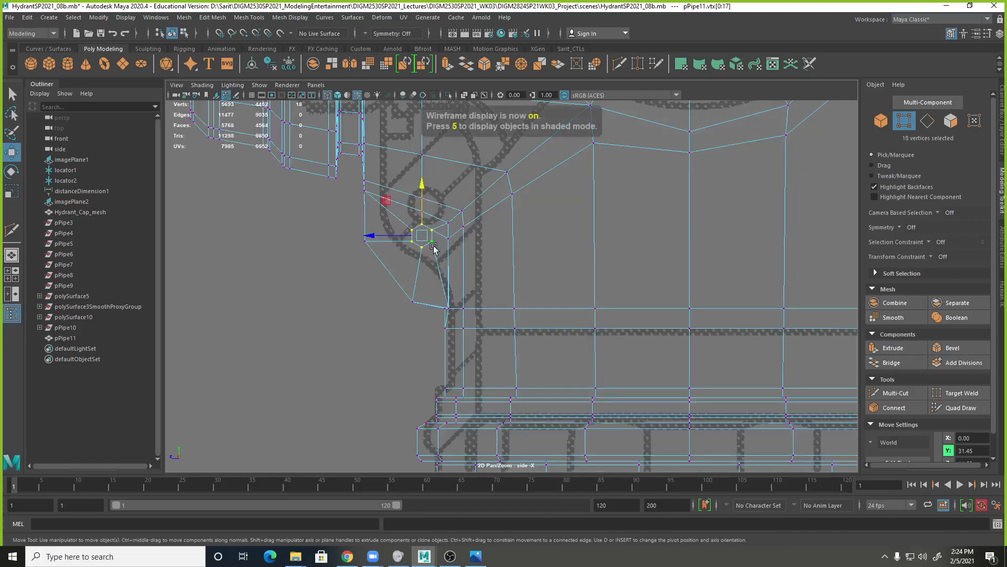
key("r")
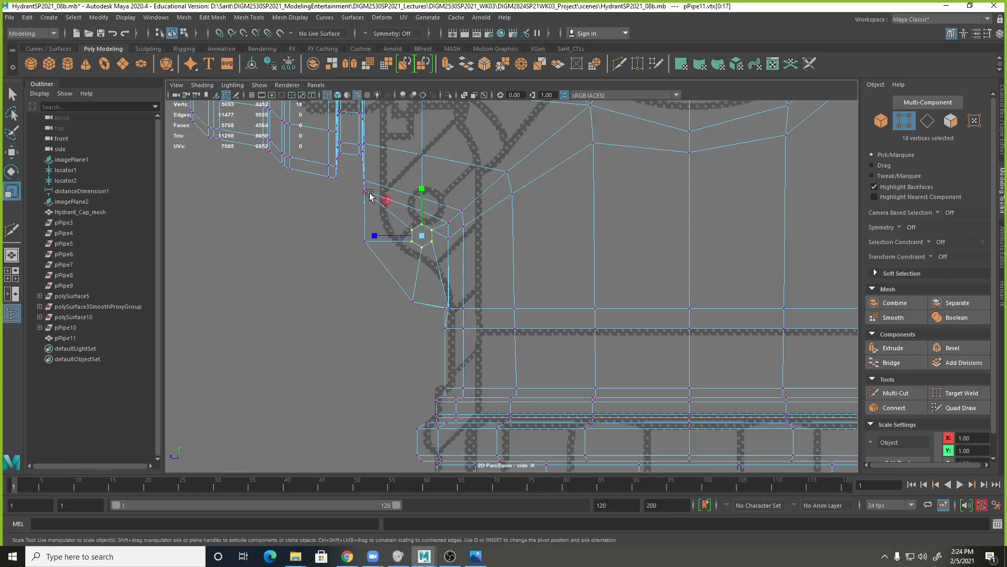
left_click_drag(387, 202, 422, 195)
key("w")
key("3")
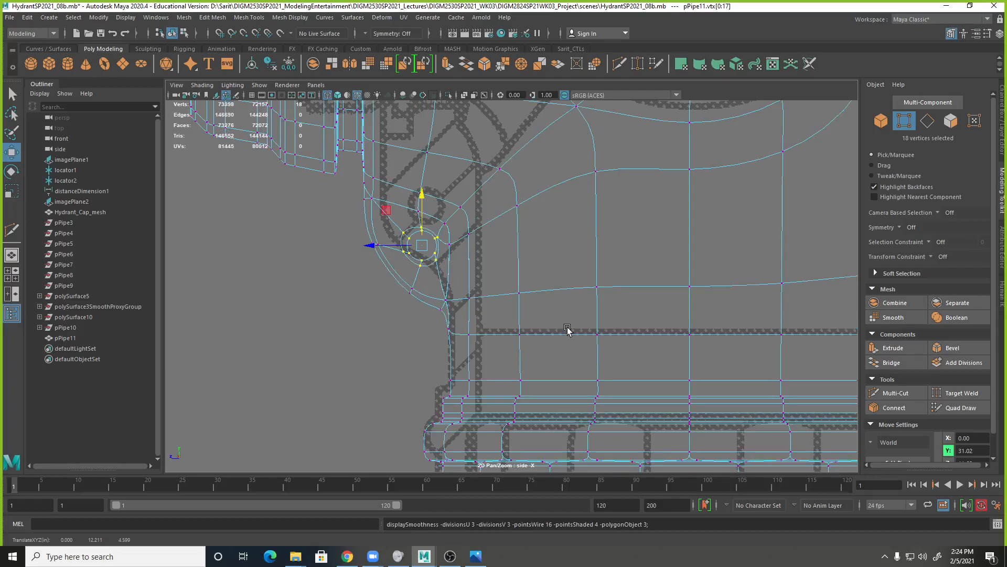
Move the mounting loop's three lowest outer vertices slightly up and toward the hydrant body, and preview the profile smoothed.
key("1")
left_click_drag(342, 218, 381, 255)
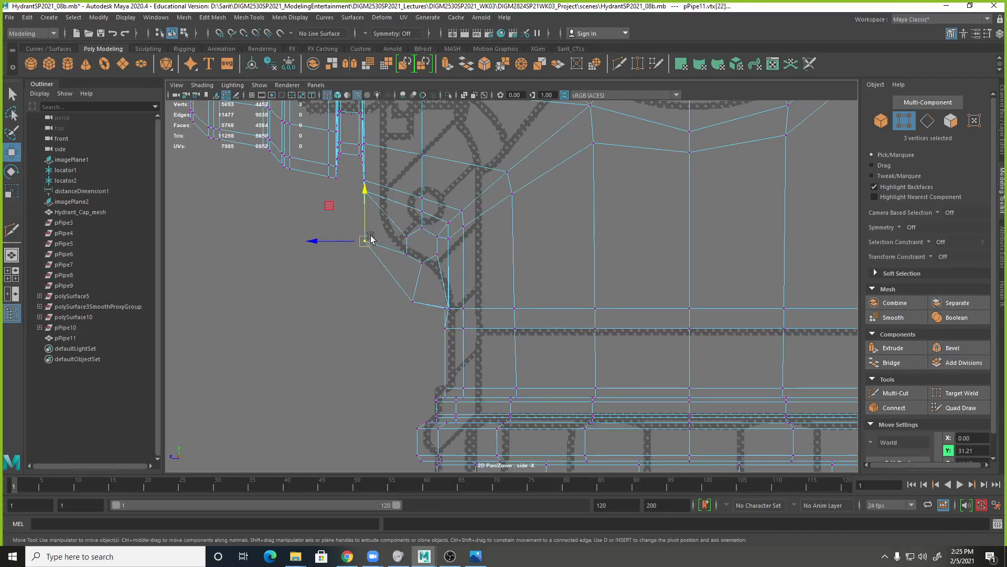
mouse_move(422, 311)
left_mouse_down()
mouse_move(389, 276)
mouse_move(413, 280)
mouse_move(410, 298)
left_mouse_up()
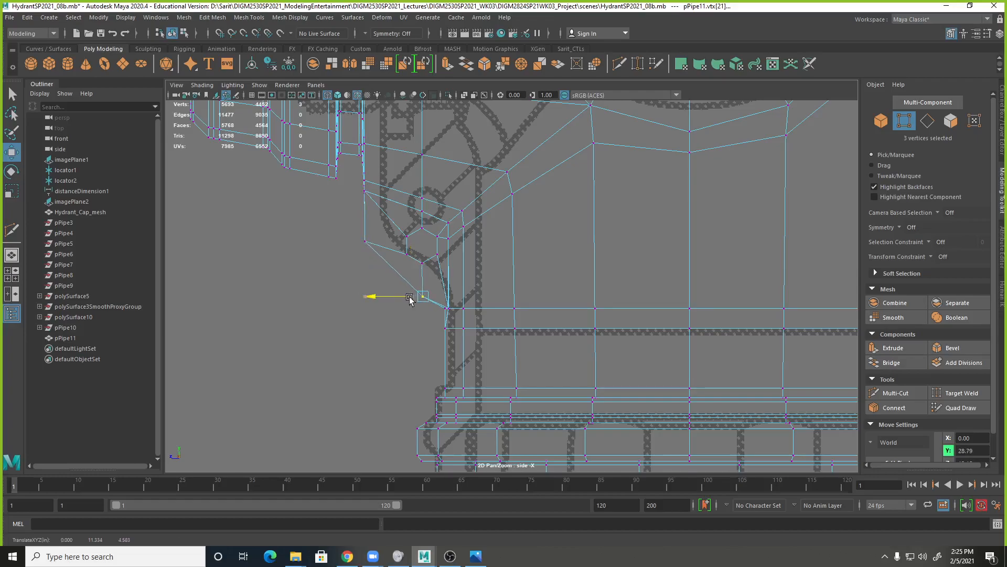
key("3")
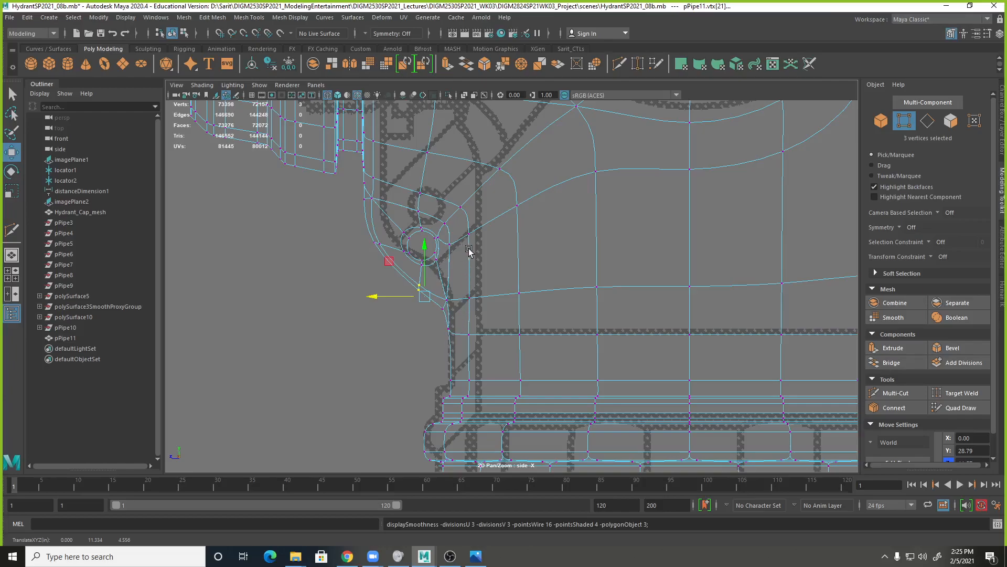
Return to the shaded perspective view near the mounting loop and undo the last vertex move.
key("space")
left_click_drag(501, 229, 633, 84)
left_click_drag(580, 278, 432, 317, "alt")
right_click_drag(432, 317, 653, 343, "alt")
mouse_move(613, 352)
left_mouse_down("alt")
mouse_move(624, 366)
mouse_move(614, 367)
left_mouse_up("alt")
key("ctrl+z")
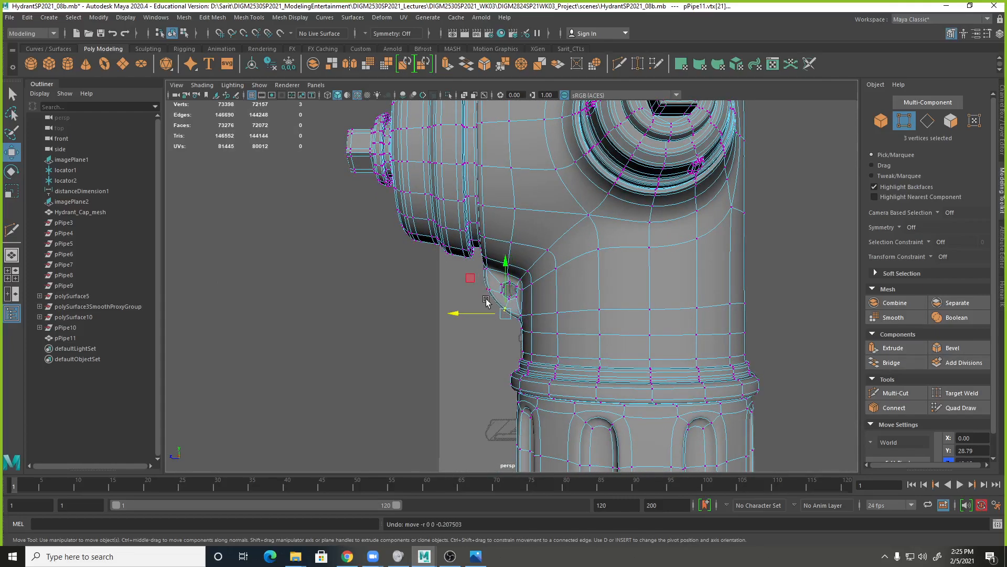
Select the three vertices at the mounting loop's outer lower corner and lower them to about Y 30.04.
left_click_drag(475, 284, 493, 295)
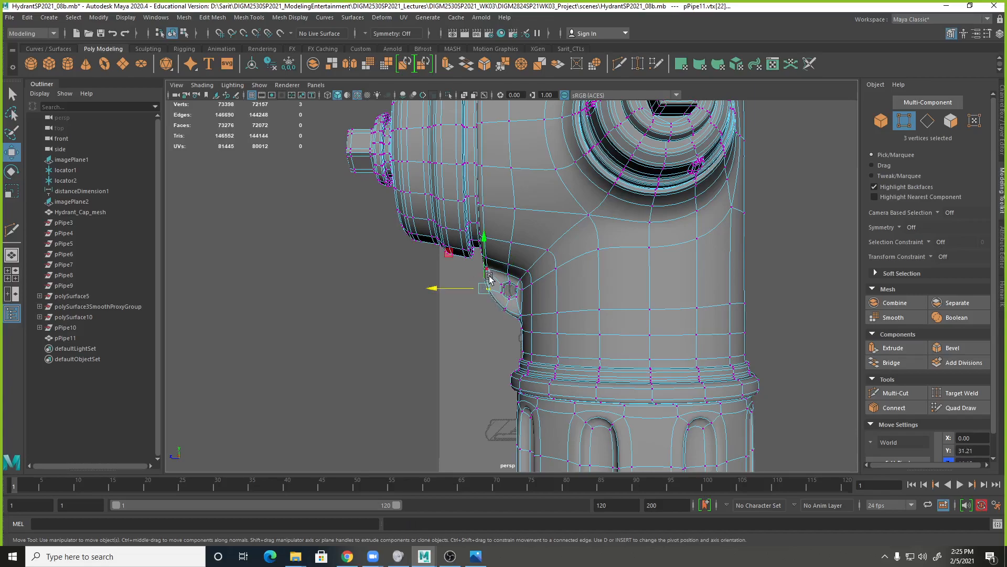
left_click(489, 280)
left_click(493, 291)
right_click(496, 293)
right_click_drag(496, 294, 467, 287)
left_click_drag(473, 280, 492, 297)
left_click_drag(485, 251, 486, 266)
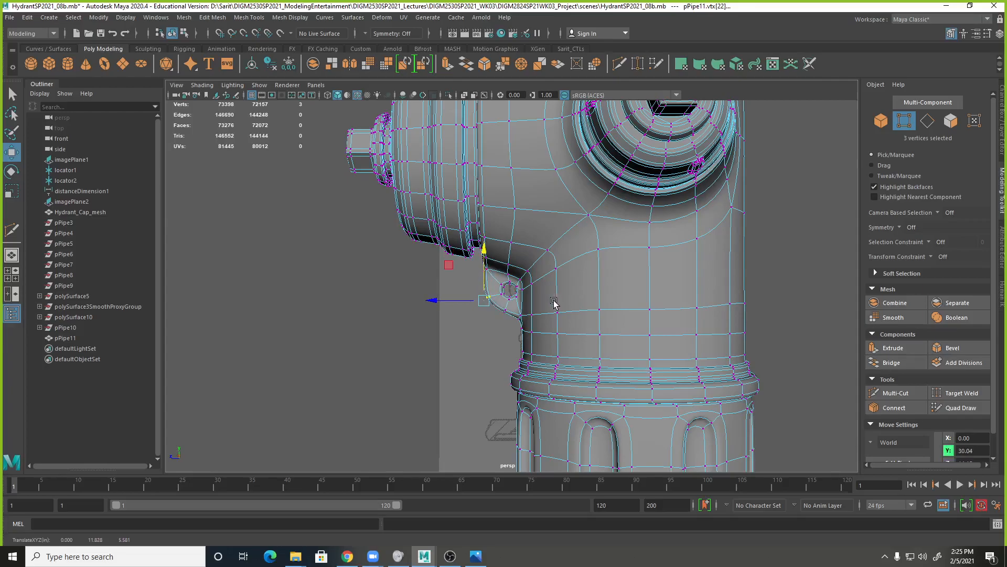
Compare the mounting loop's unsmoothed and smoothed shapes up close, checking the hole and the outer contour.
key("1")
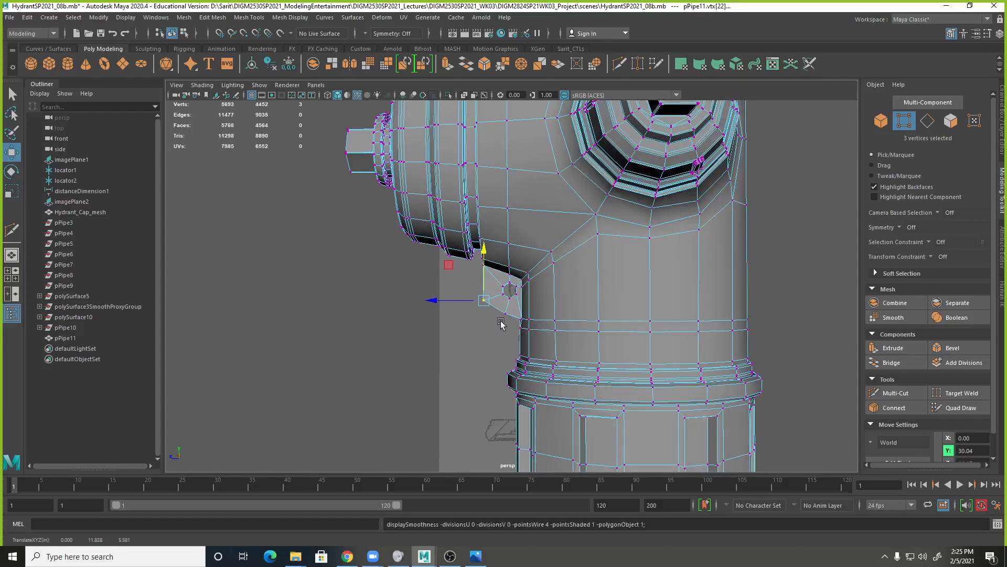
right_click_drag(500, 321, 804, 340, "alt")
middle_click_drag(529, 336, 576, 301, "alt")
right_click_drag(576, 303, 737, 319, "alt")
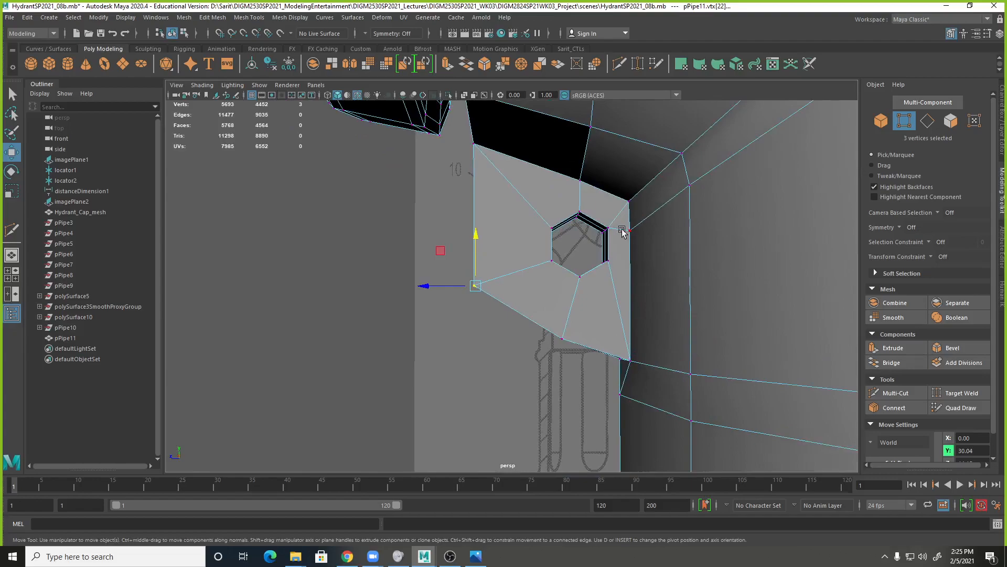
key("3")
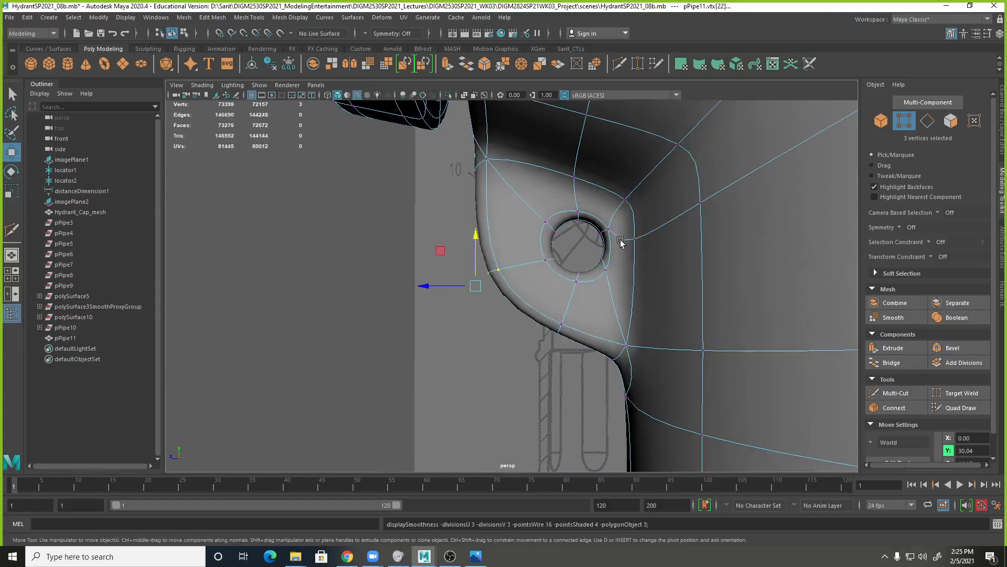
key("1")
Select the faces surrounding the hexagonal hole on one flat side of the unsmoothed mounting loop.
left_click_drag(634, 263, 597, 285, "alt")
right_click_drag(540, 198, 541, 225)
left_click(513, 225)
left_click(549, 209, "shift")
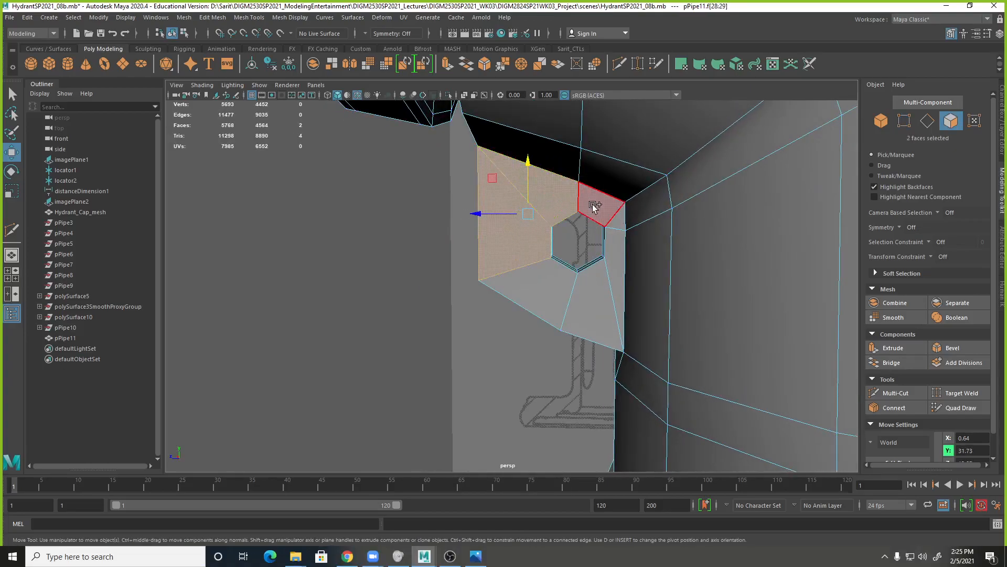
left_click(609, 210, "shift")
left_click(614, 246, "shift")
left_click(596, 279, "shift")
left_click(543, 293, "shift")
Extend the selection to the faces surrounding the hole on the opposite side of the mounting loop.
left_click_drag(504, 330, 668, 341, "alt")
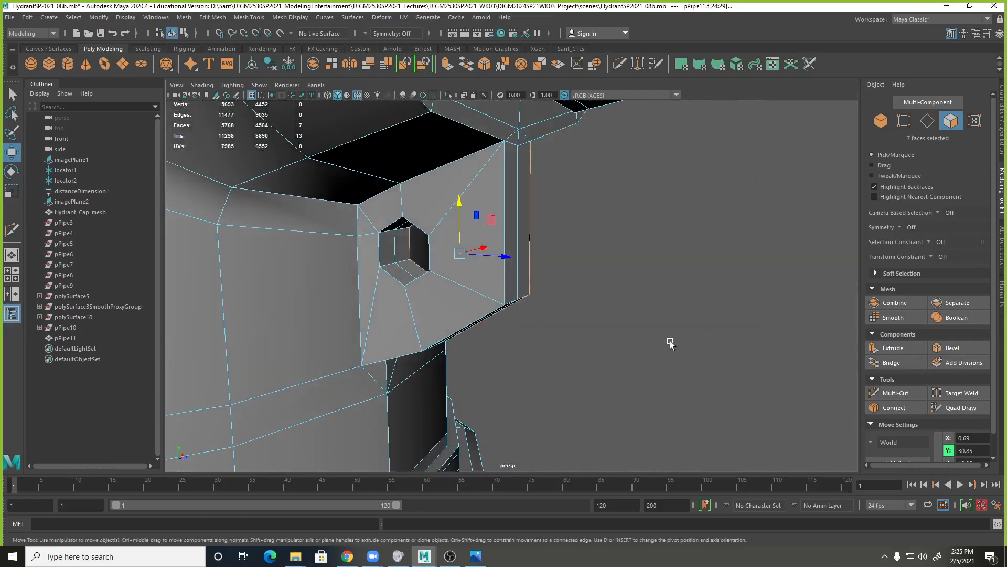
key("q")
left_click(446, 300, "shift")
left_click(385, 311, "shift")
left_click(366, 227, "shift")
left_click(384, 217, "shift")
left_click(409, 202, "shift")
left_click(470, 240, "shift")
right_click_drag(471, 241, 470, 270, "shift")
Extrude the selected faces around the hole with an offset of 0.1.
left_click(514, 171)
left_click_drag(514, 171, 516, 170)
left_click(578, 171)
key("Return")
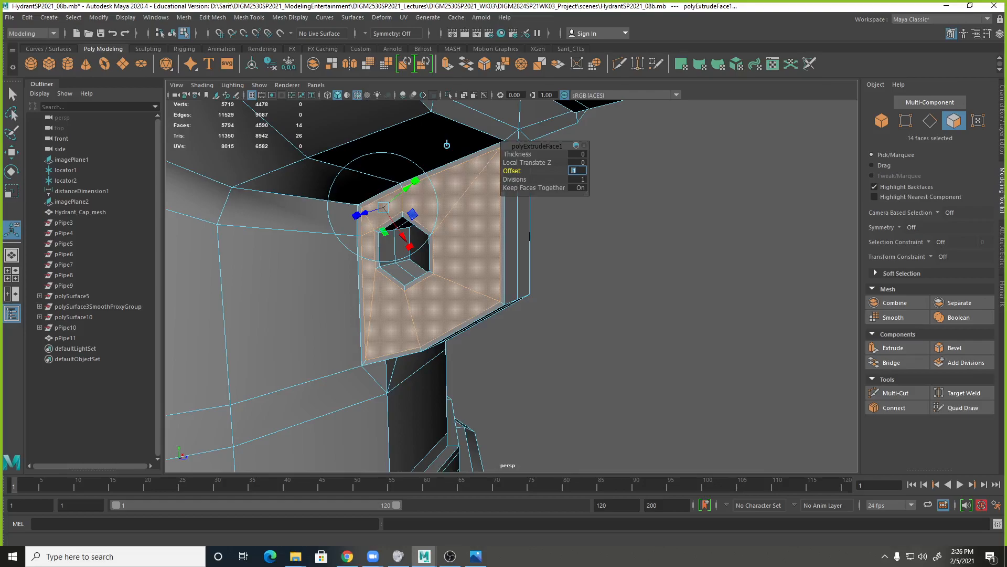
Compare the inset mounting loop smoothed and unsmoothed, checking the hole and the junction with the hydrant body.
left_click_drag(641, 283, 486, 289, "alt")
key("3")
scroll(333, 243, "down", 5)
left_click_drag(347, 292, 454, 284, "alt")
key("1")
left_click_drag(565, 314, 362, 310, "alt")
scroll(638, 315, "up", 7)
middle_click_drag(509, 262, 451, 395, "alt")
left_click_drag(450, 399, 483, 356, "alt")
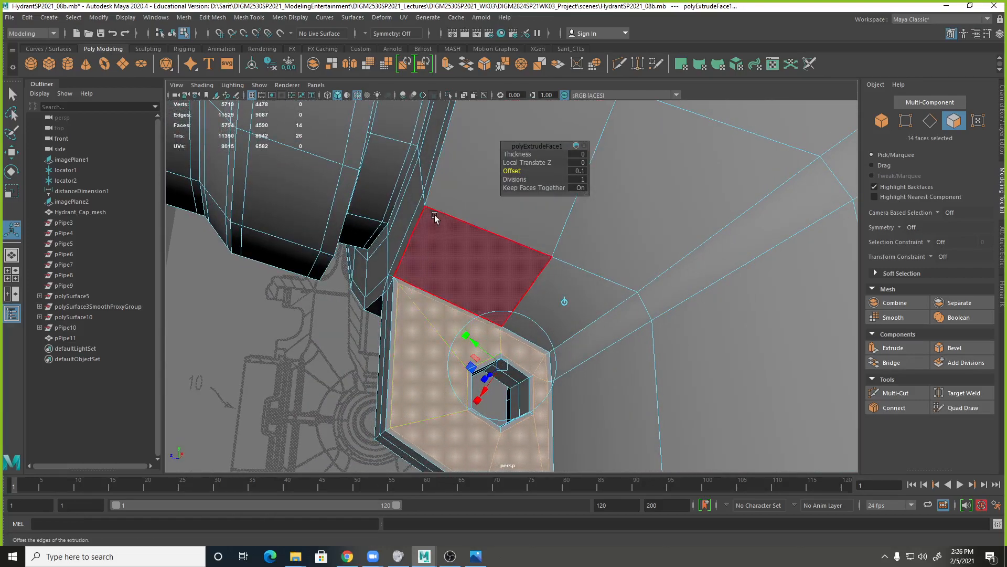
left_click_drag(314, 351, 309, 363, "alt")
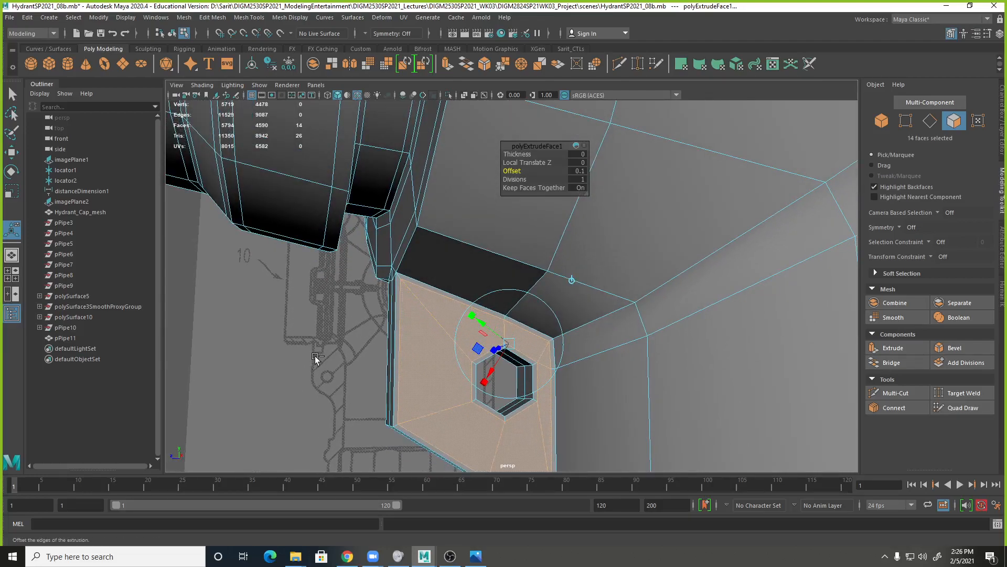
Undo the offset extrusion of the mounting loop's side faces.
key("ctrl+z")
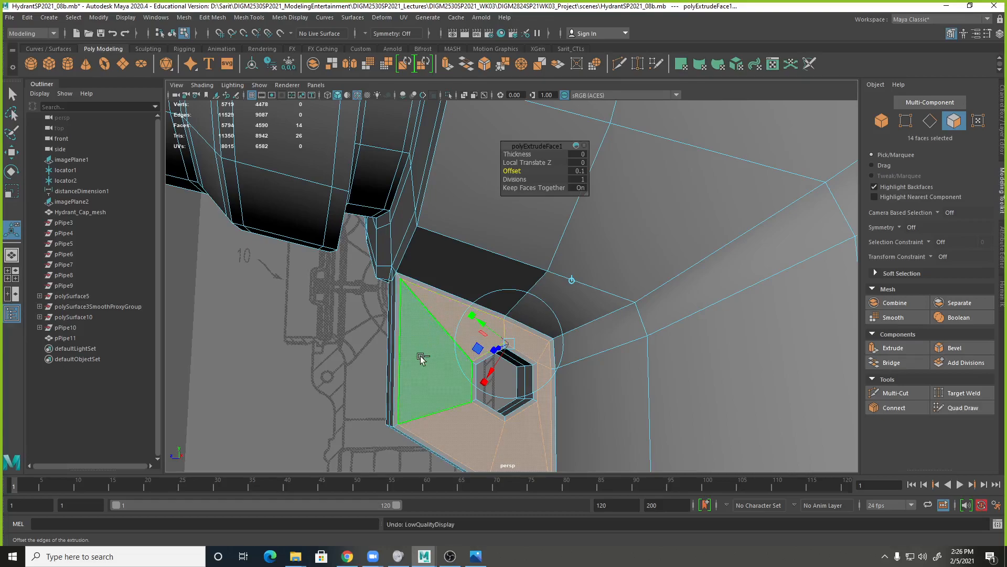
key("ctrl+z")
key("ctrl+z")
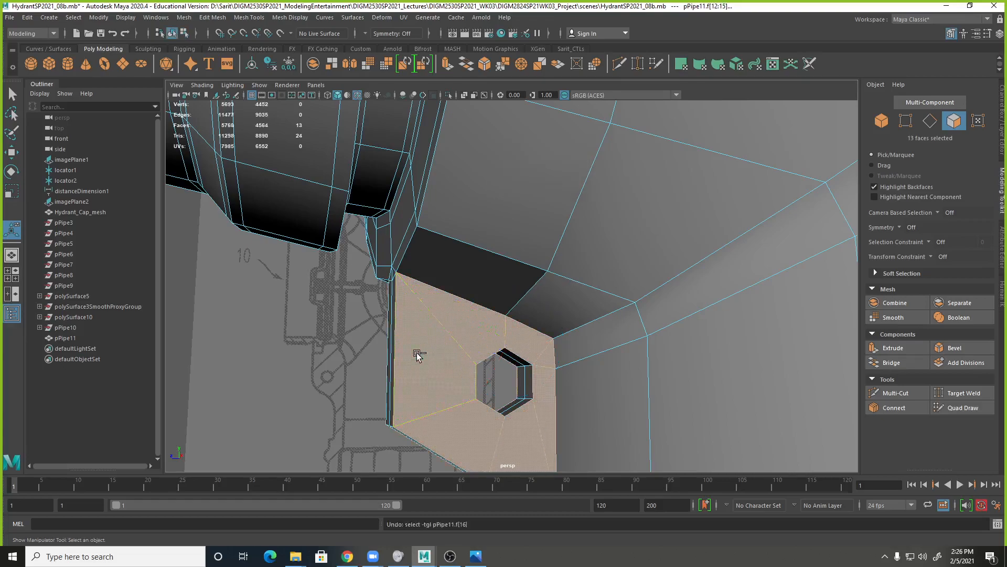
Insert an edge loop through the hydrant body and mounting loop, close to the loop's upper outer corner.
left_click(335, 351)
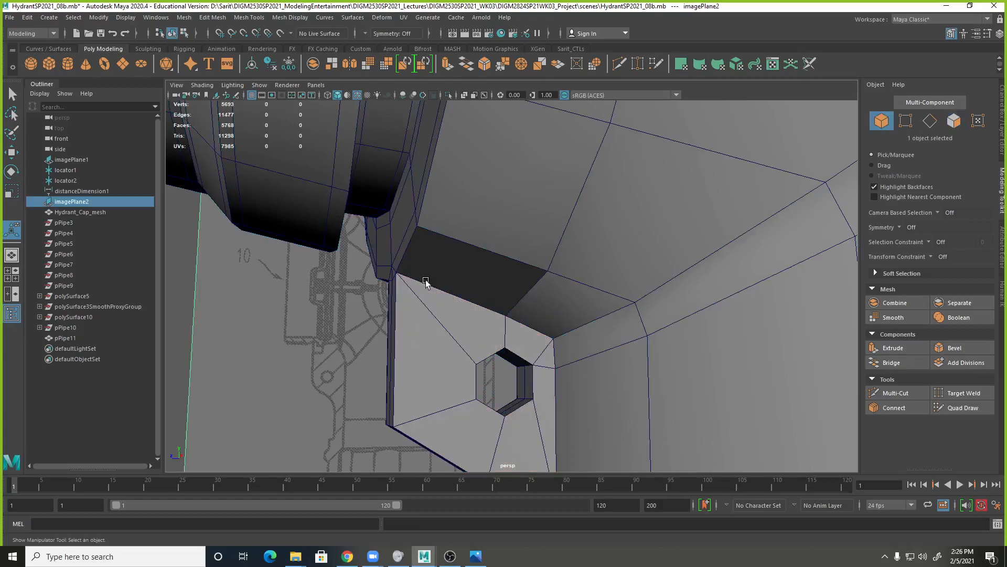
left_click(451, 240)
right_click(457, 240, "shift")
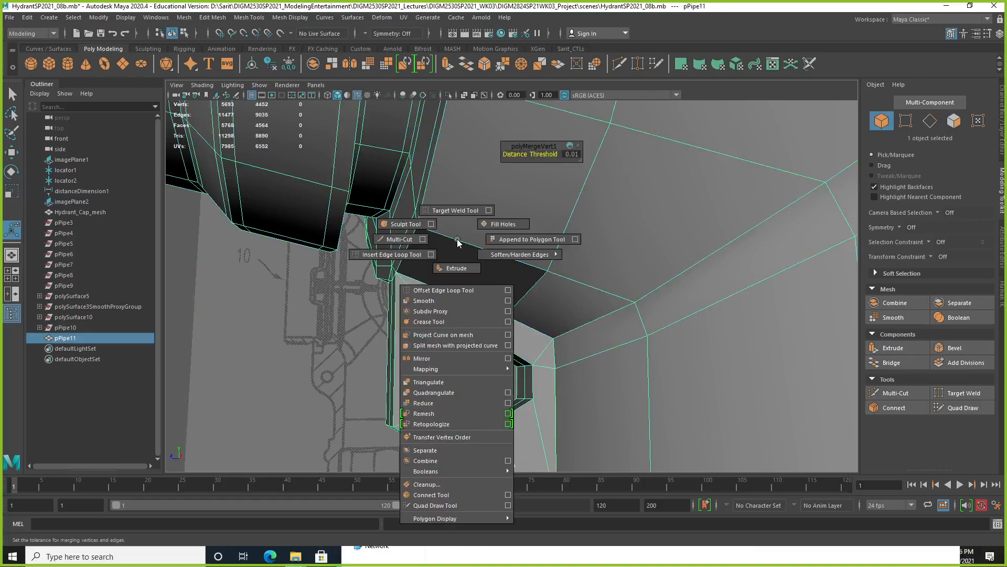
left_click(418, 255)
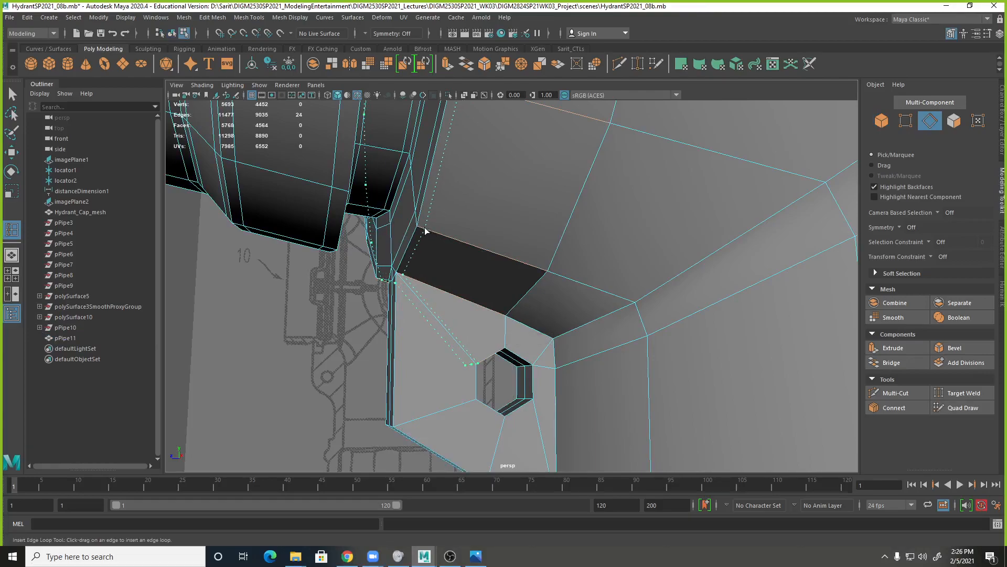
left_click(425, 230)
Delete the inserted edge loop's four segments crossing the mounting loop's side face and hole.
left_click_drag(423, 358, 385, 423, "alt")
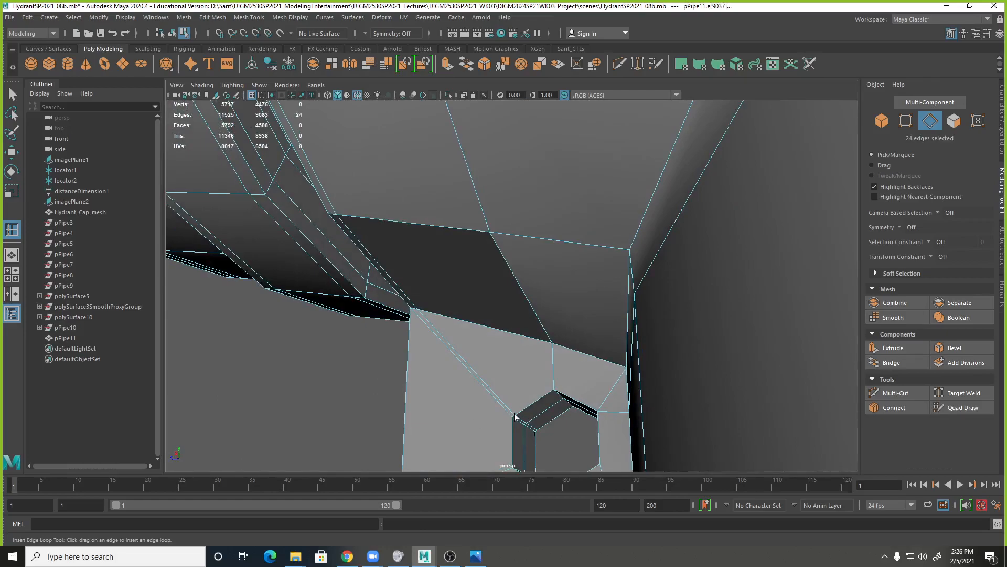
left_click_drag(513, 419, 551, 377, "alt")
left_click_drag(447, 332, 399, 298, "alt")
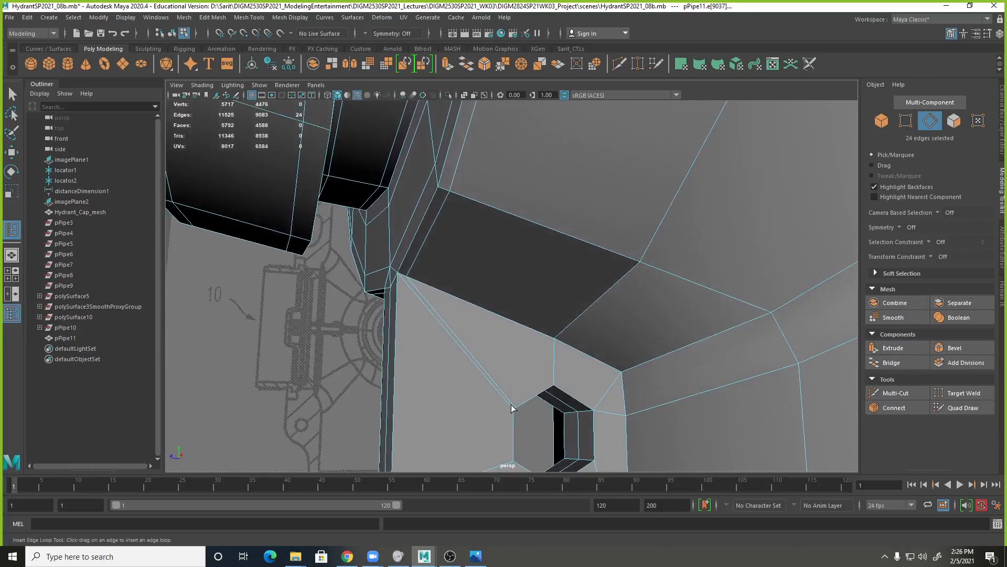
key("q")
left_click(492, 383)
left_click_drag(492, 382, 546, 348, "alt")
left_click(530, 352, "shift")
left_click(531, 353, "shift")
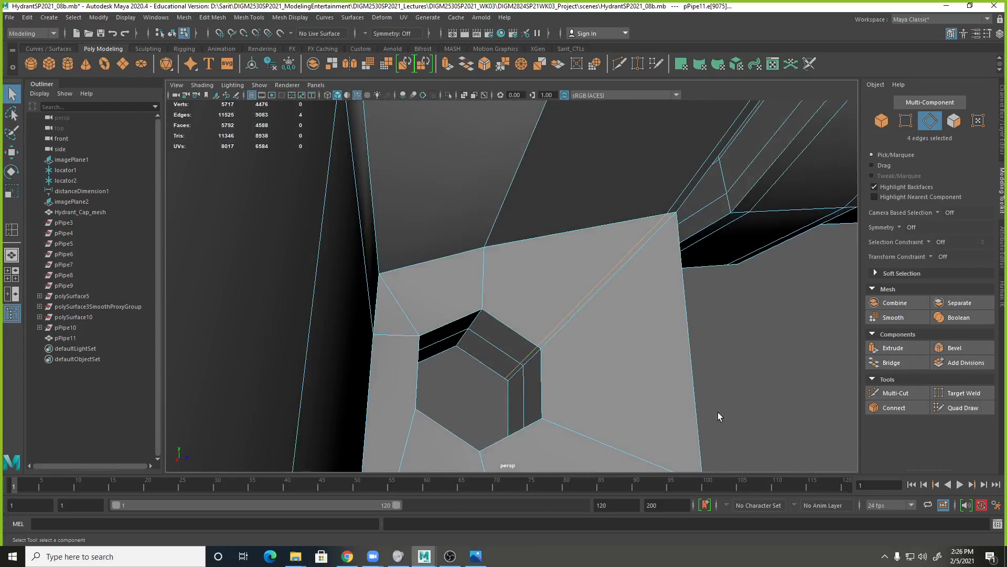
key("3")
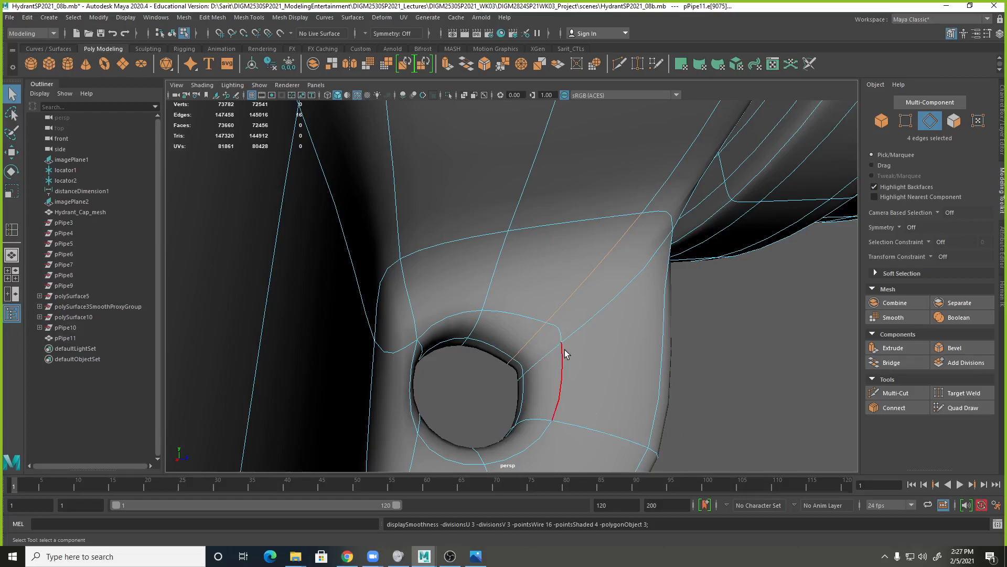
key("1")
right_click_drag(565, 316, 540, 326, "shift")
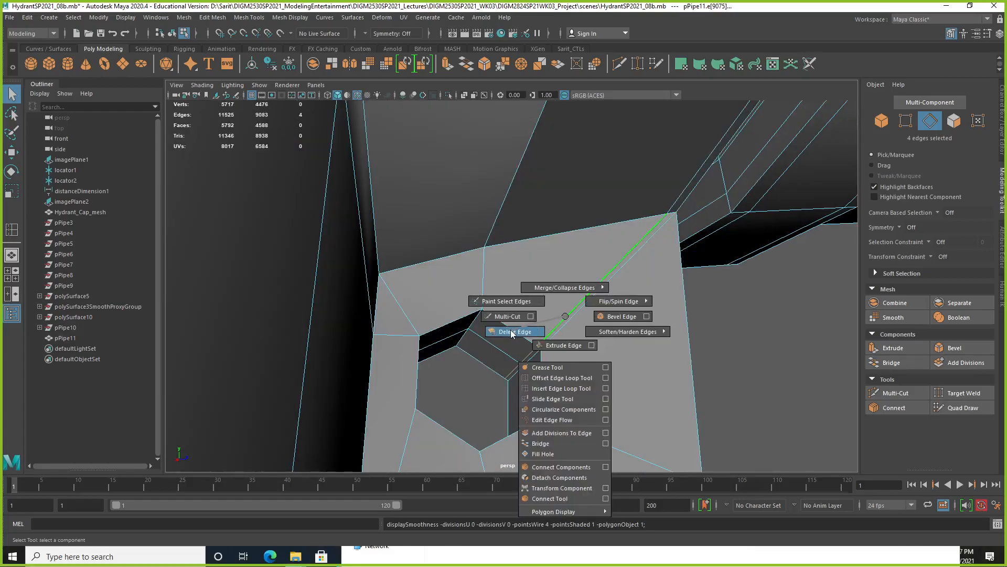
right_click_drag(512, 334, 512, 333, "shift")
Preview the upper hydrant body smoothed, then examine the mounting loop's unsmoothed corner.
left_click_drag(786, 343, 577, 293, "alt")
key("3")
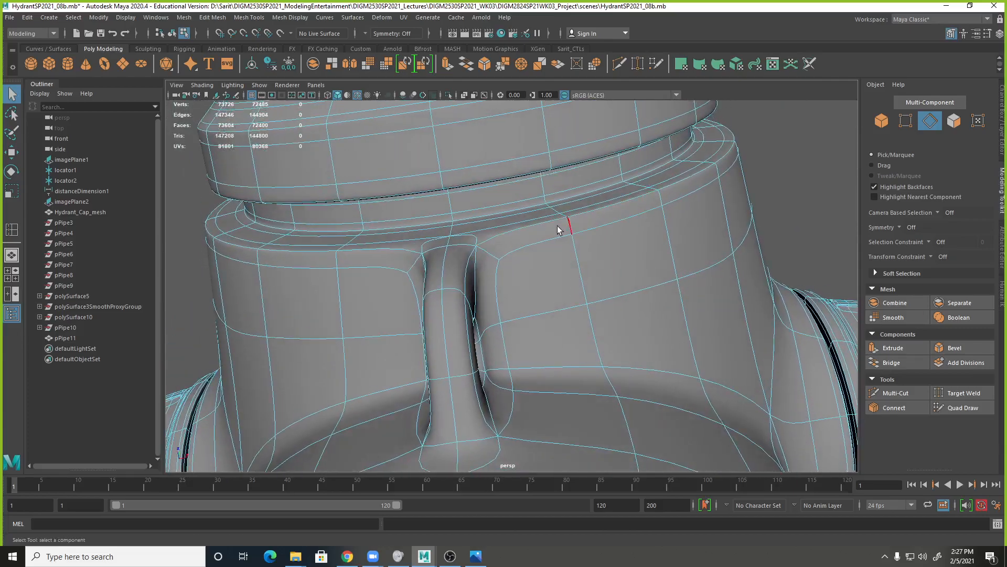
left_click_drag(555, 249, 649, 318, "alt")
right_click_drag(649, 318, 760, 334, "alt")
key("1")
left_click_drag(760, 333, 659, 304, "alt")
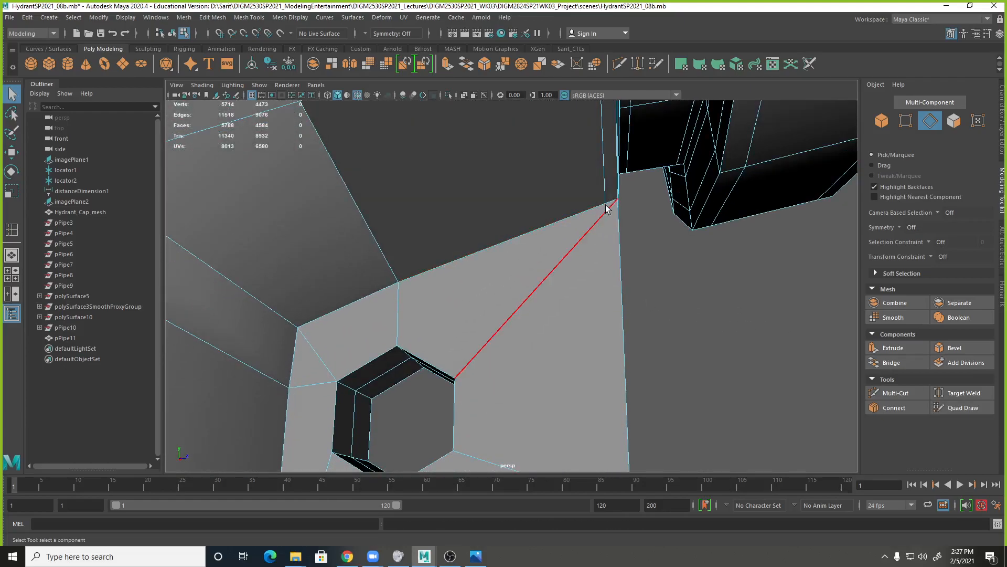
Inspect the edges meeting at the mounting loop's upper outer corner and consult the fire hydrant reference photo in Photos.
left_click_drag(614, 207, 614, 210, "alt")
middle_click_drag(607, 215, 606, 250, "alt")
right_click_drag(621, 201, 571, 218, "alt")
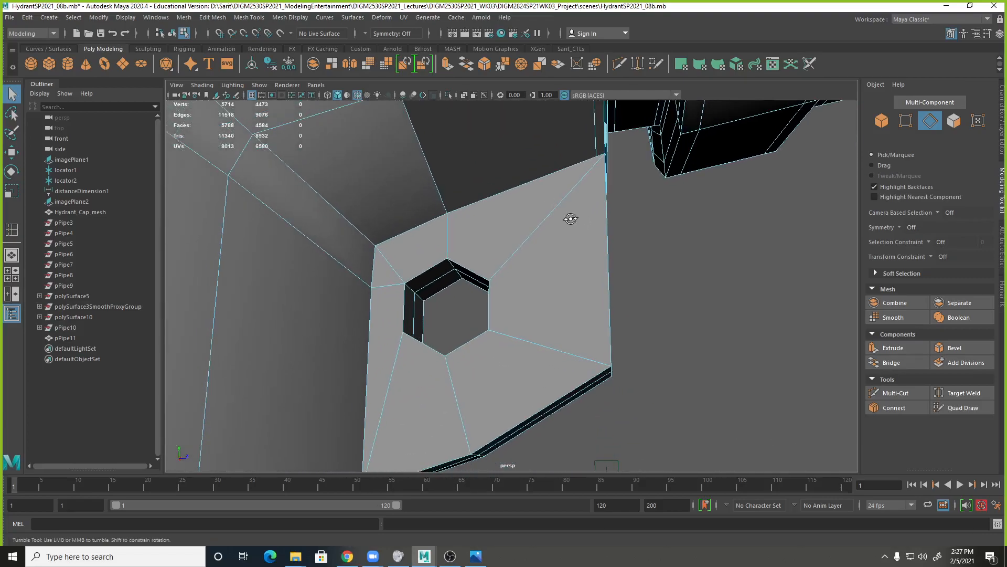
left_click_drag(571, 218, 594, 205, "alt")
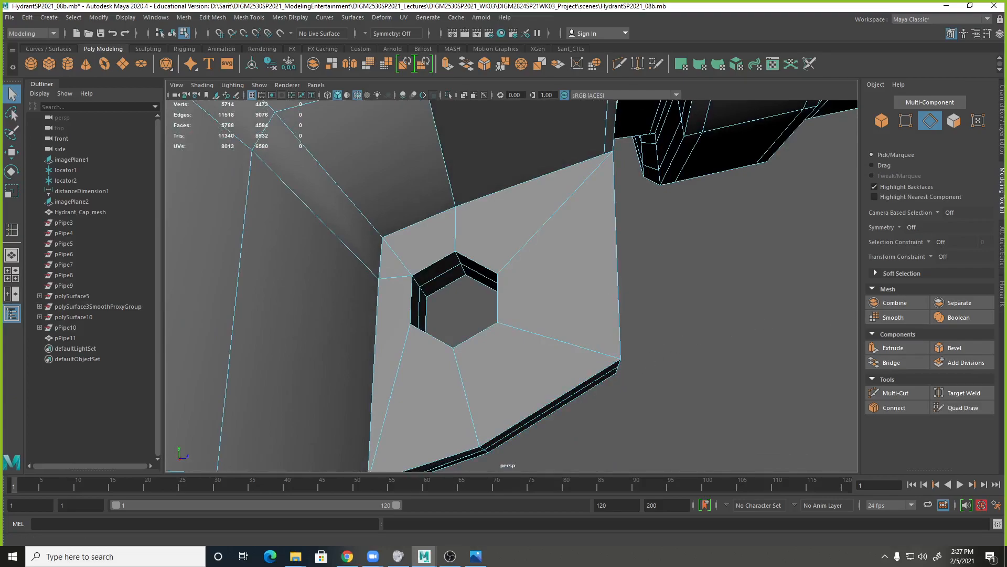
left_click_drag(1006, 140, 616, 133)
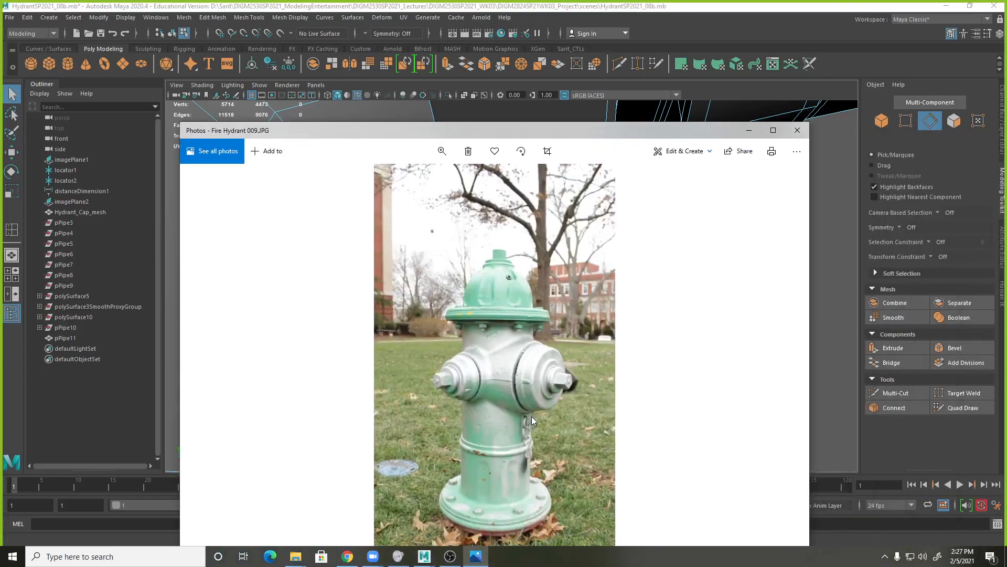
key("alt+Tab")
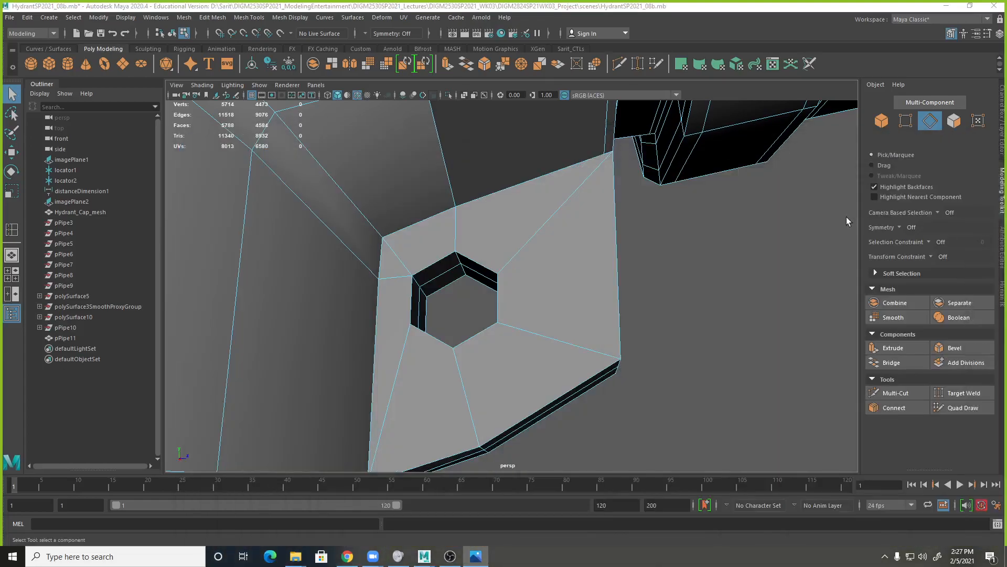
Undo the edge deletion and the edge loop inserted near the mounting loop's upper outer corner.
left_click_drag(684, 234, 640, 248, "alt")
key("ctrl+z")
key("ctrl+z")
key("ctrl+z")
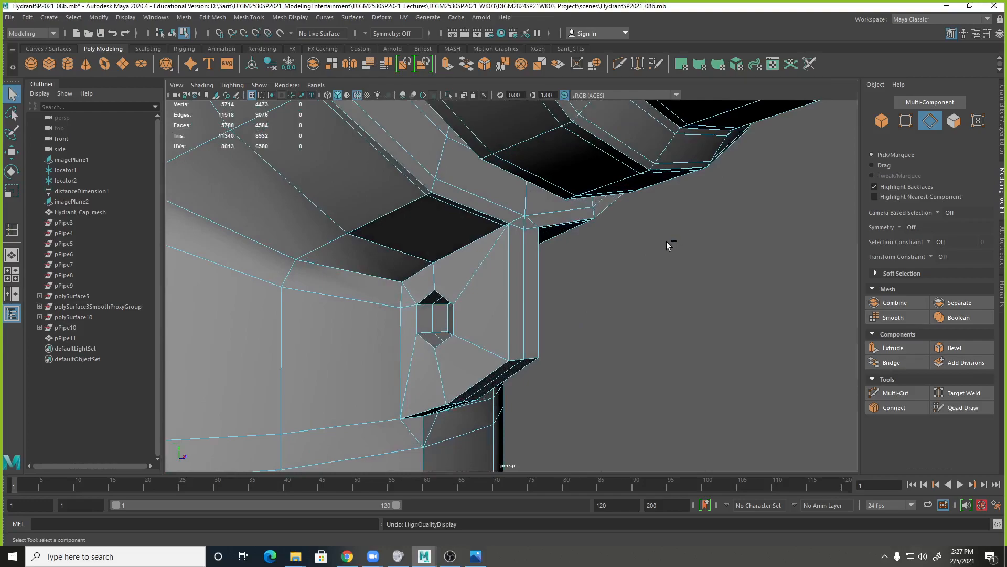
key("ctrl+z")
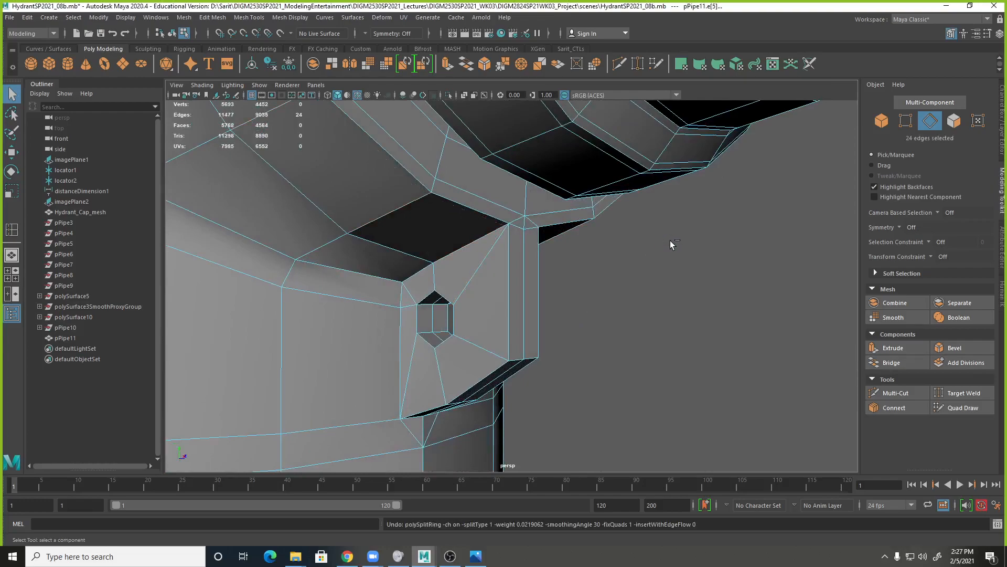
Examine the mounting loop in wireframe, smoothed and unsmoothed display where it joins the hydrant body's rim.
left_click(547, 255)
key("4")
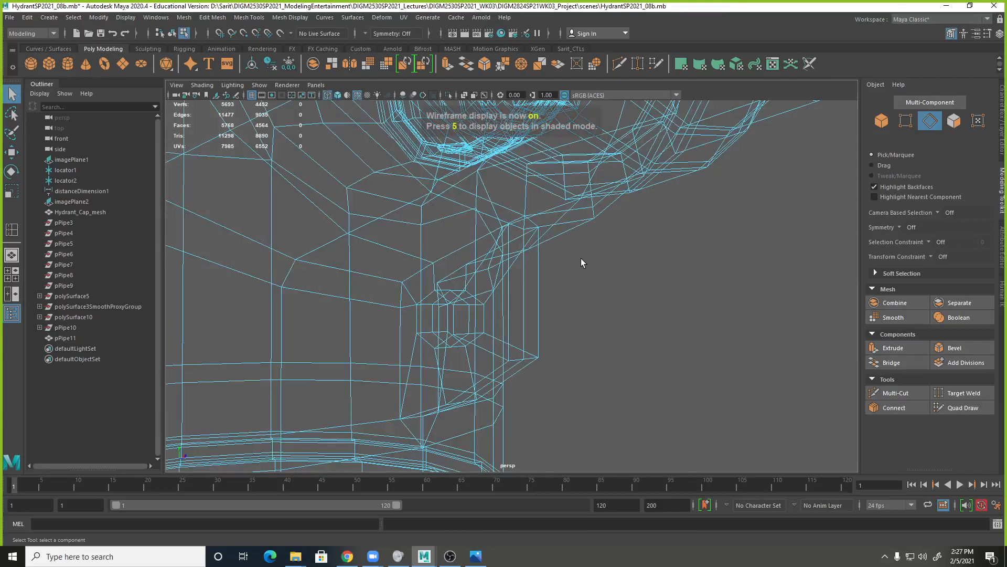
key("5")
key("3")
left_click_drag(603, 265, 485, 180, "alt")
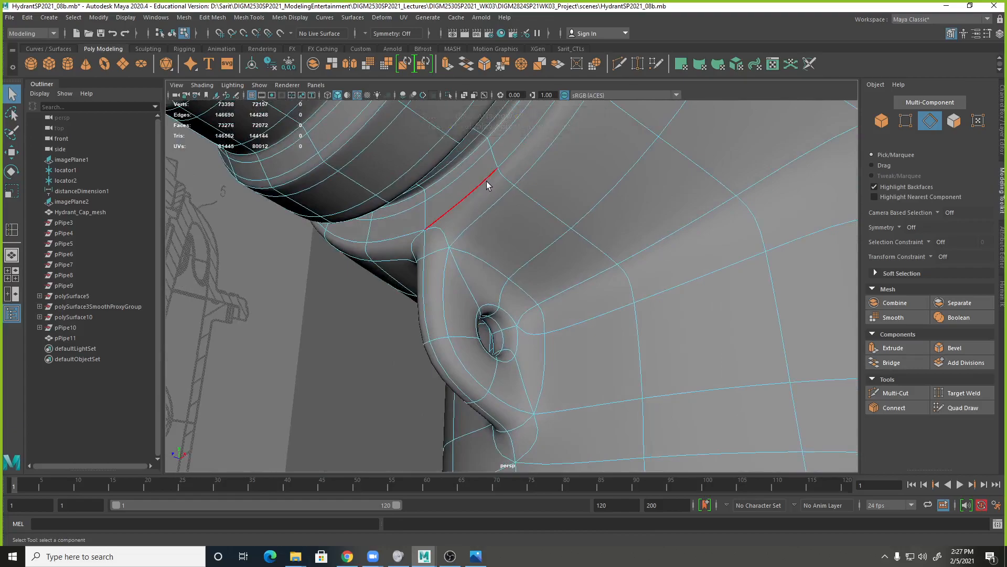
key("1")
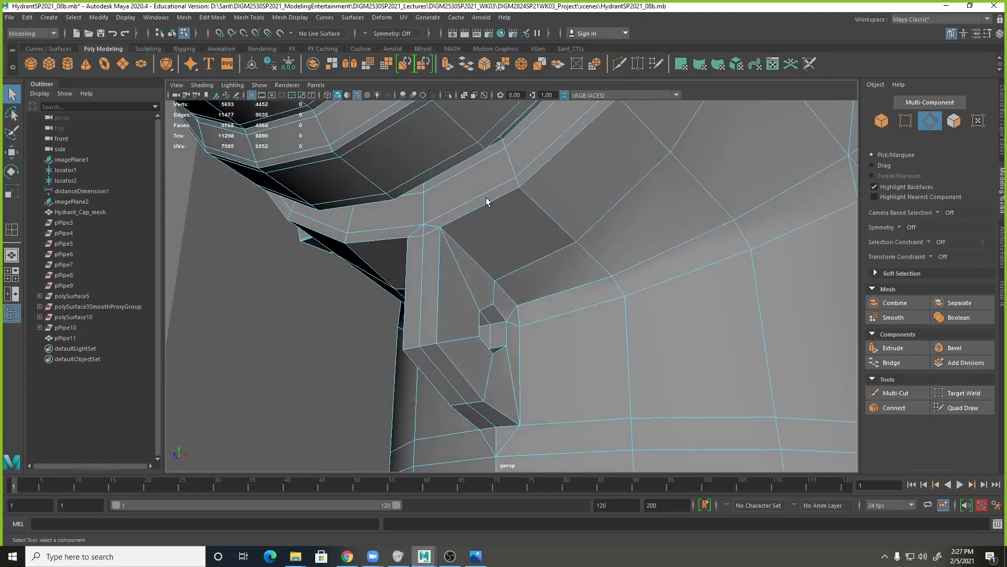
Select the rim's lower edge loop above the mounting loop for the Slide Edge tool and preview the area smoothed.
double_click(486, 196)
key("alt")
right_click(501, 186, "shift")
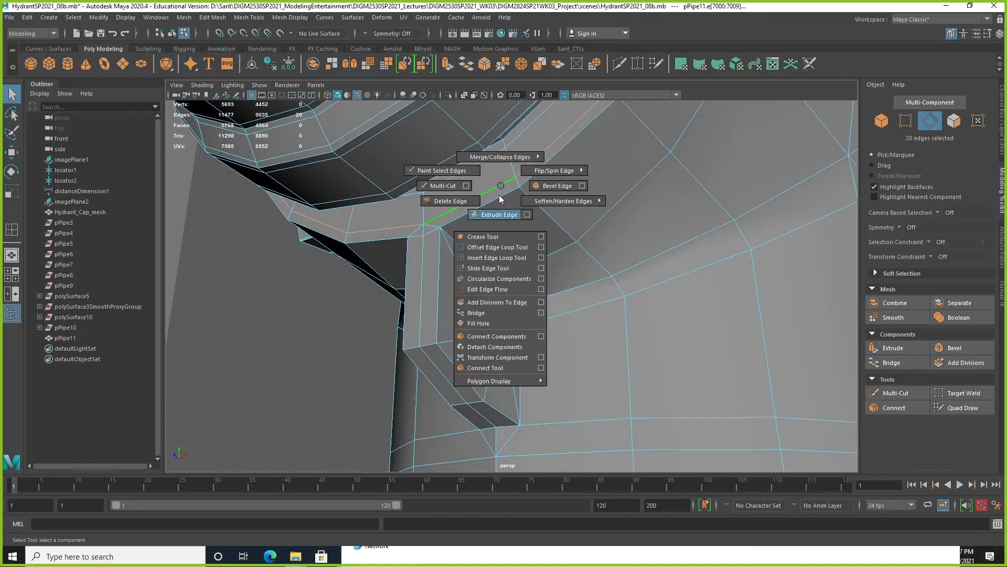
right_click_drag(497, 221, 494, 258, "shift")
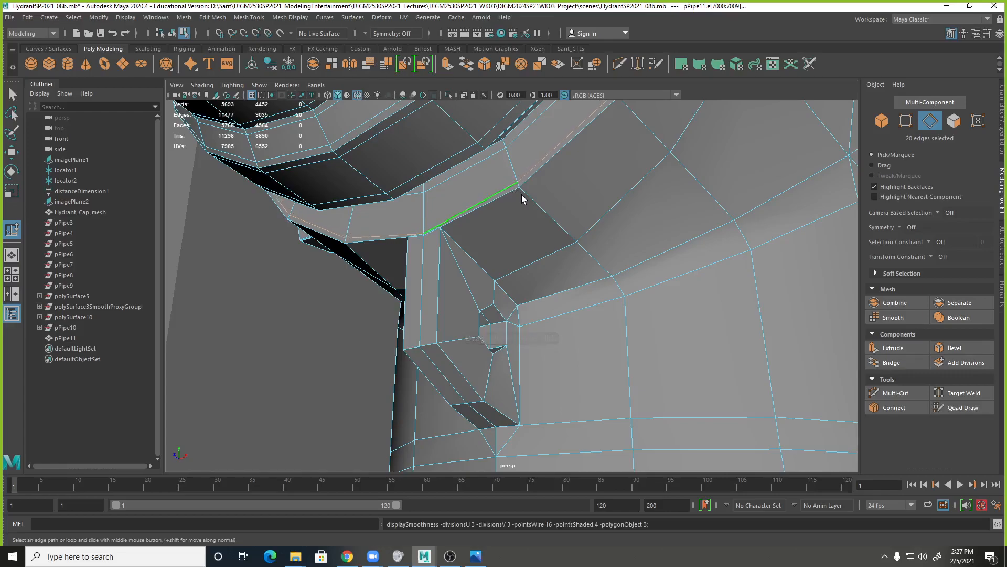
key("3")
right_click_drag(458, 214, 453, 209, "alt")
left_click_drag(453, 210, 564, 221, "alt")
key("1")
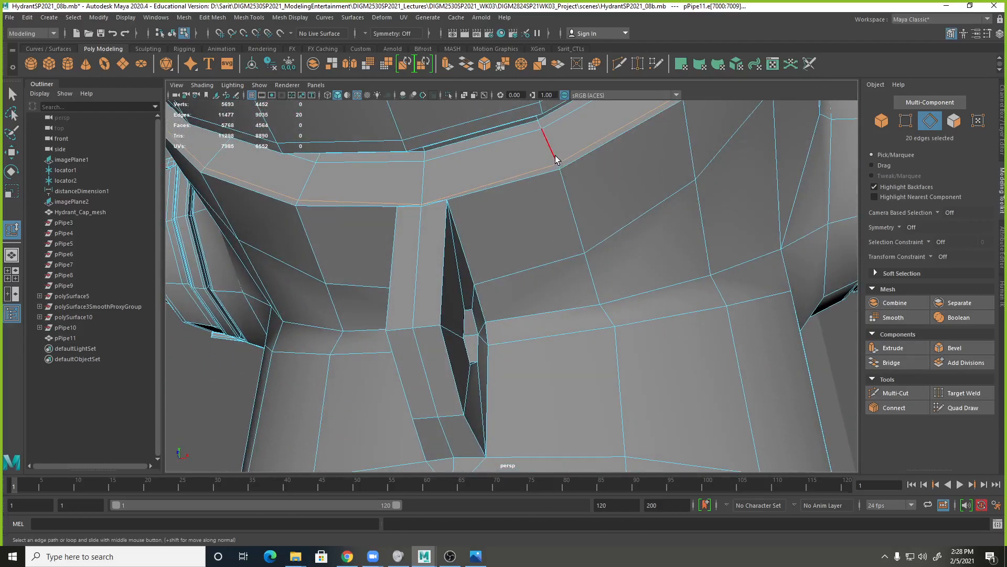
Insert an edge loop with Multi-Cut close to the rim's lower edge above the mounting loop and preview it smoothed.
right_click_drag(555, 159, 501, 167, "shift")
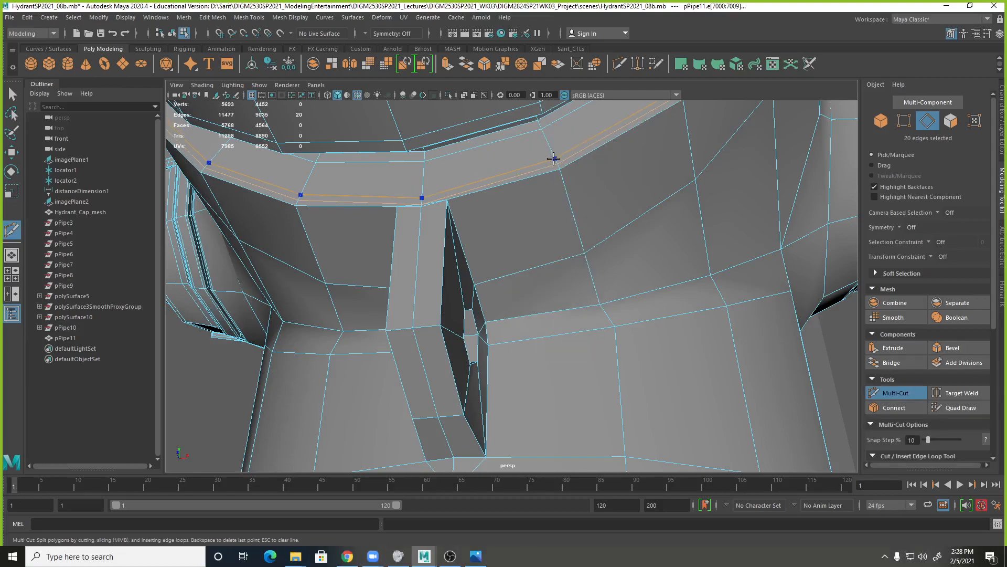
left_click(585, 254)
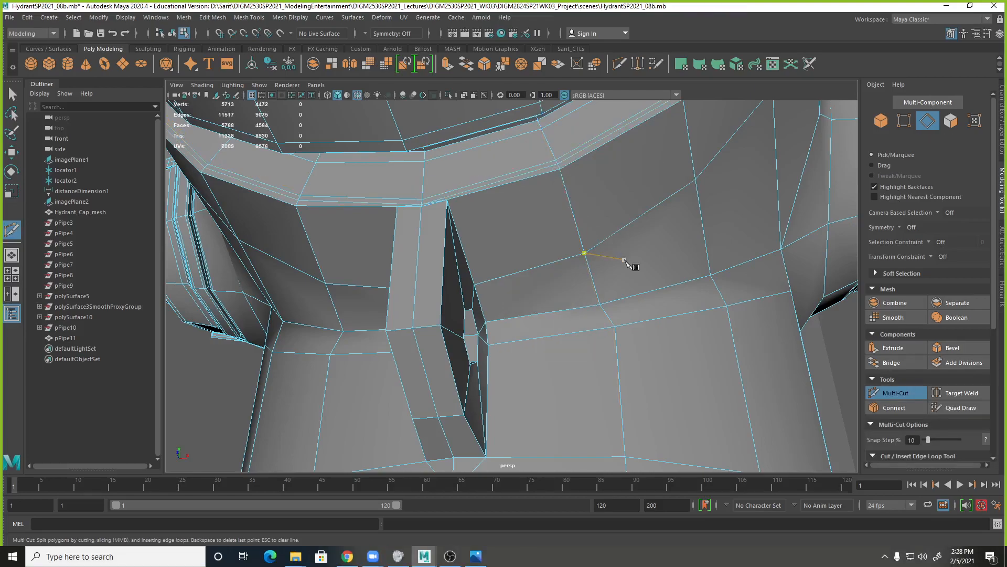
key("3")
scroll(630, 256, "down", 6)
key("Escape")
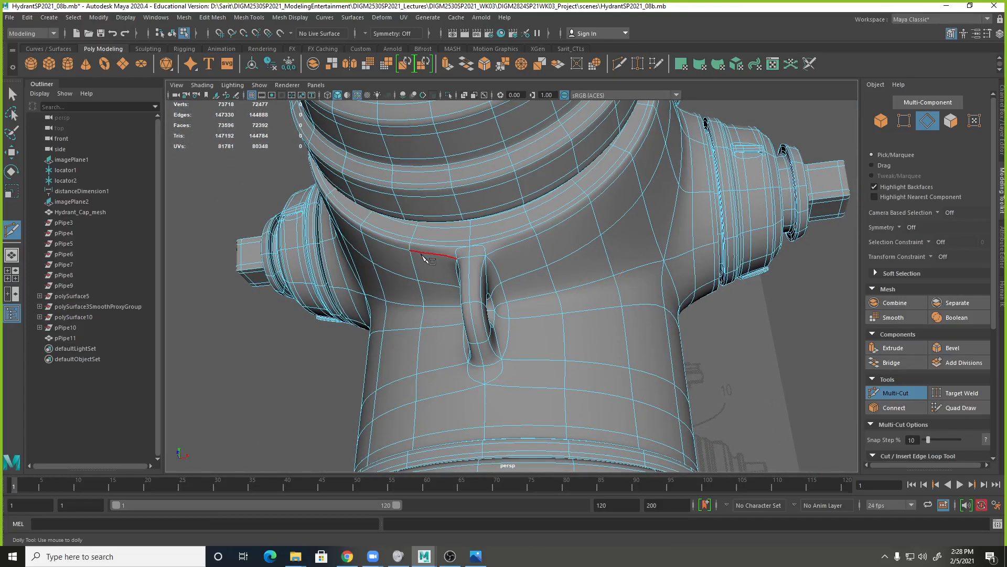
Examine the smoothed mounting loop and rim from several sides of the hydrant.
left_click_drag(459, 229, 503, 256, "alt")
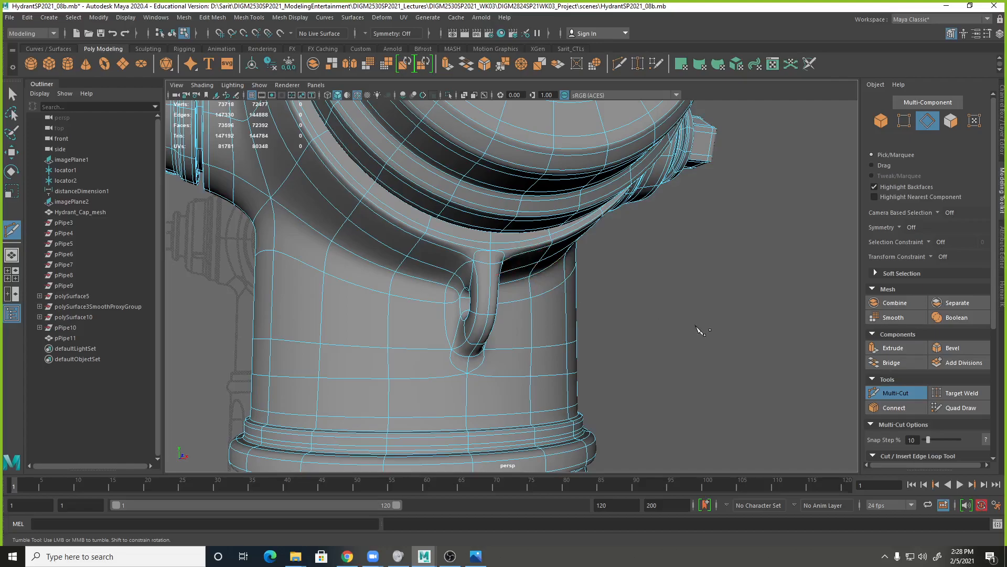
left_click_drag(651, 263, 580, 286, "alt")
left_click(579, 287)
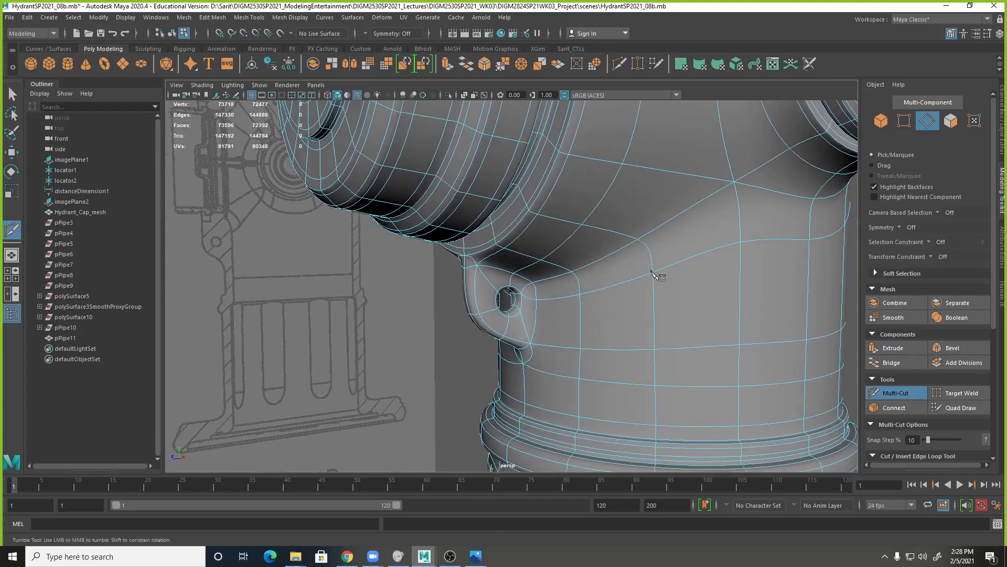
scroll(650, 288, "down", 2)
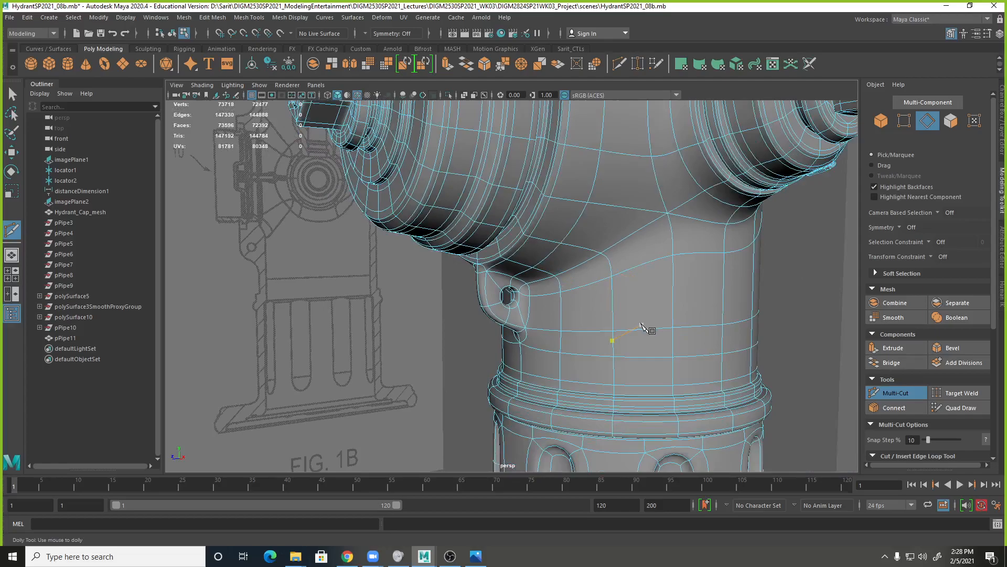
Select the ring of faces around the hole on one side of the unsmoothed mounting loop.
key("Escape")
left_click_drag(488, 346, 596, 312, "alt")
scroll(598, 312, "up", 4)
key("1")
key("q")
right_click_drag(499, 242, 471, 275)
left_click(505, 287)
left_click(493, 341, "shift")
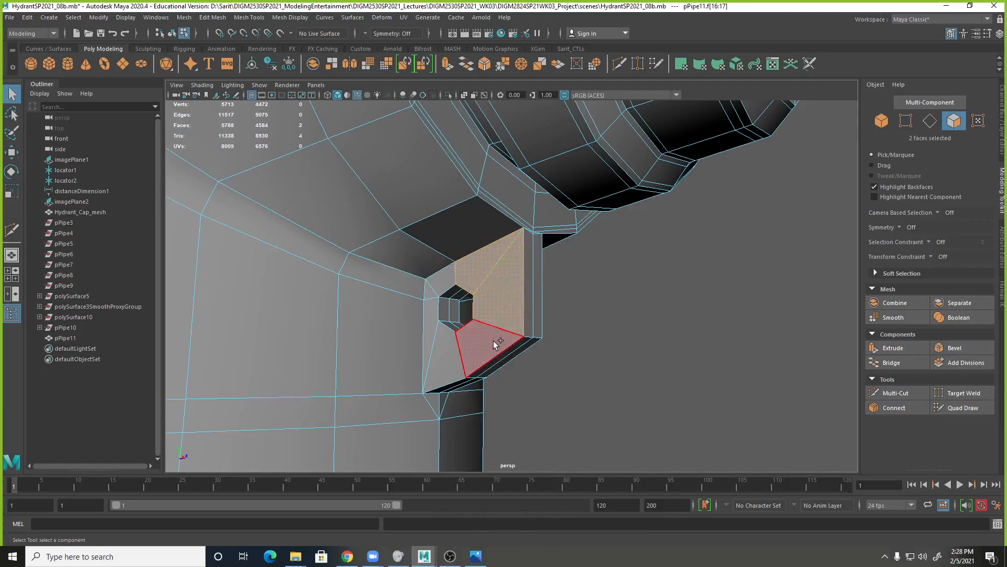
left_click(493, 341, "shift")
left_click(445, 349, "shift")
left_click(430, 306, "shift")
left_click(429, 292, "shift")
left_click(442, 277, "shift")
Add the faces around the hole on the opposite side of the mounting loop to the selection.
left_click_drag(514, 304, 483, 282, "alt")
left_click(486, 275, "shift")
left_click(527, 288, "shift")
left_click(541, 300, "shift")
left_click(535, 325, "shift")
left_click(522, 339, "shift")
left_click(483, 360, "shift")
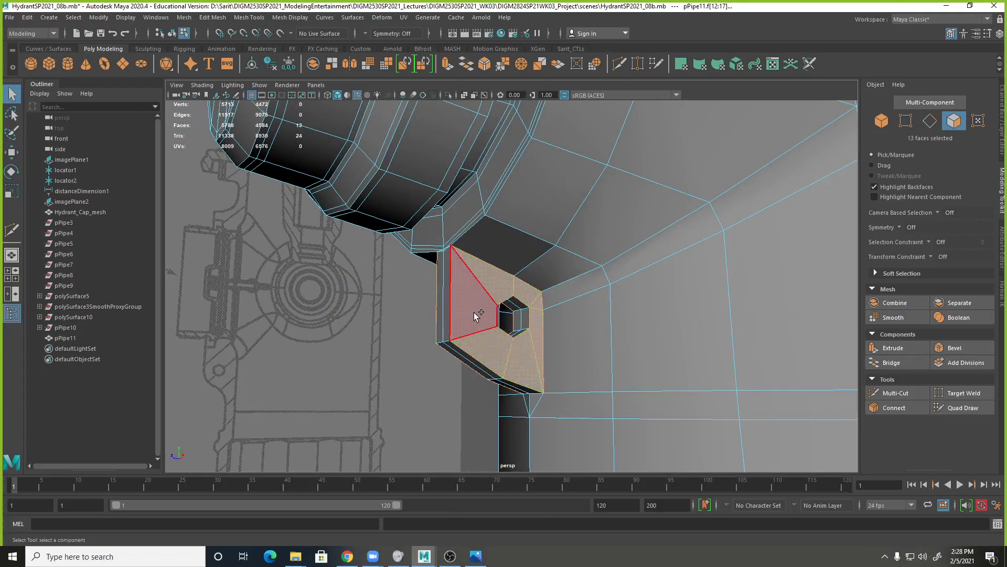
left_click(475, 315, "shift")
Extrude the selected faces on both sides of the mounting loop with an offset of 0.1.
left_click_drag(475, 315, 682, 387, "alt")
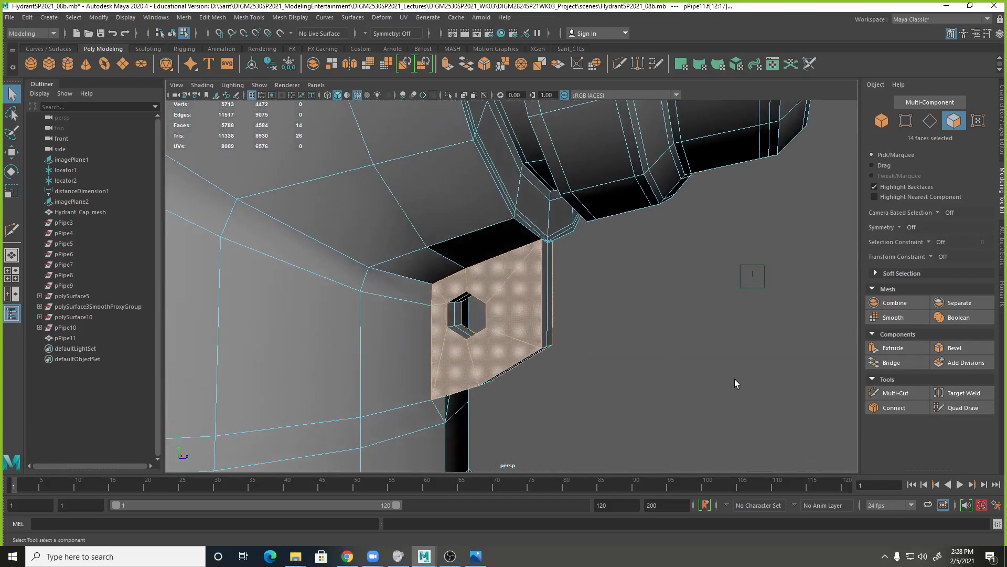
left_click_drag(591, 353, 602, 353, "alt")
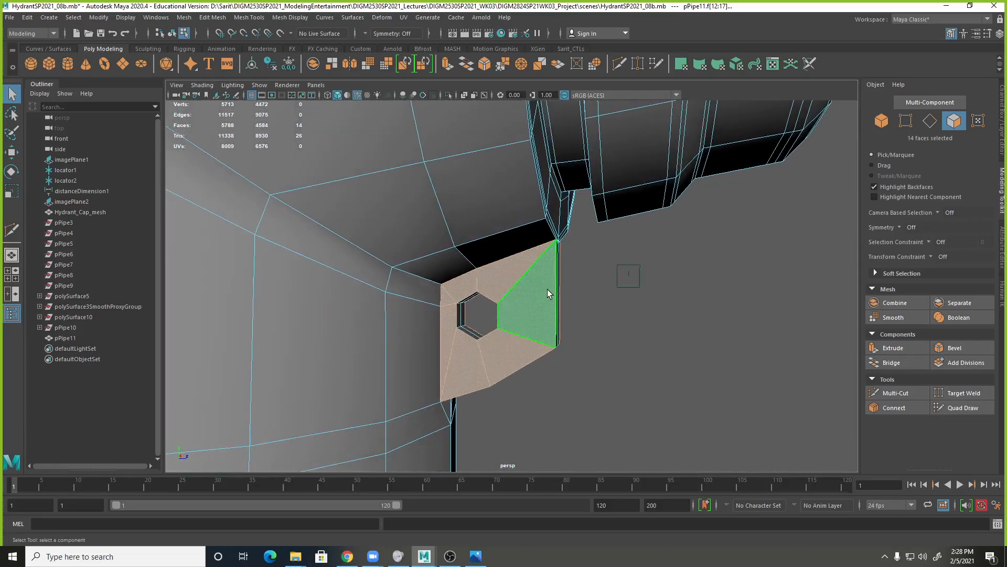
right_click_drag(543, 308, 553, 337, "shift")
left_click(581, 171)
type(".1")
key("Return")
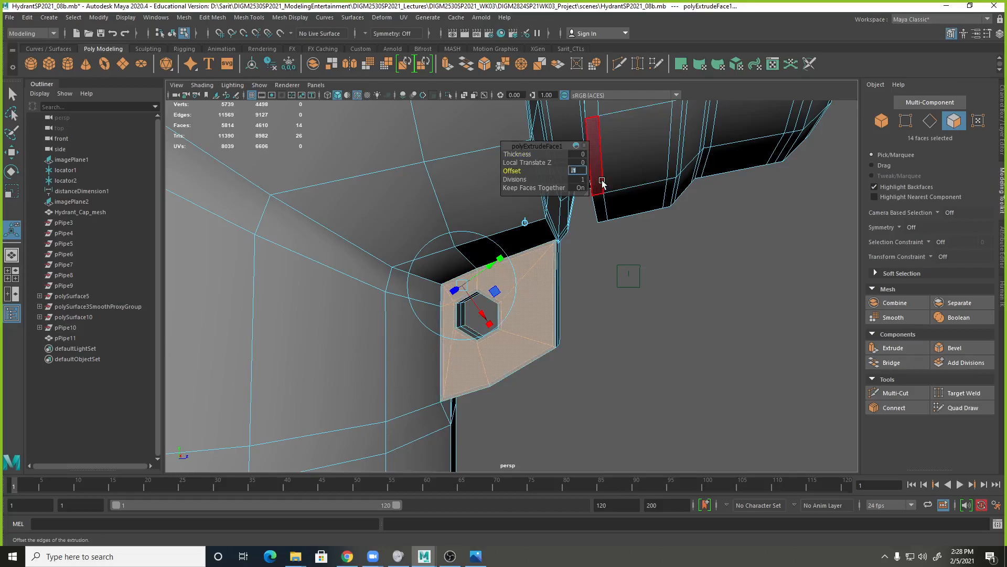
Return to object selection, display the hydrant body smoothed and deselect it.
right_click_drag(451, 247, 483, 236)
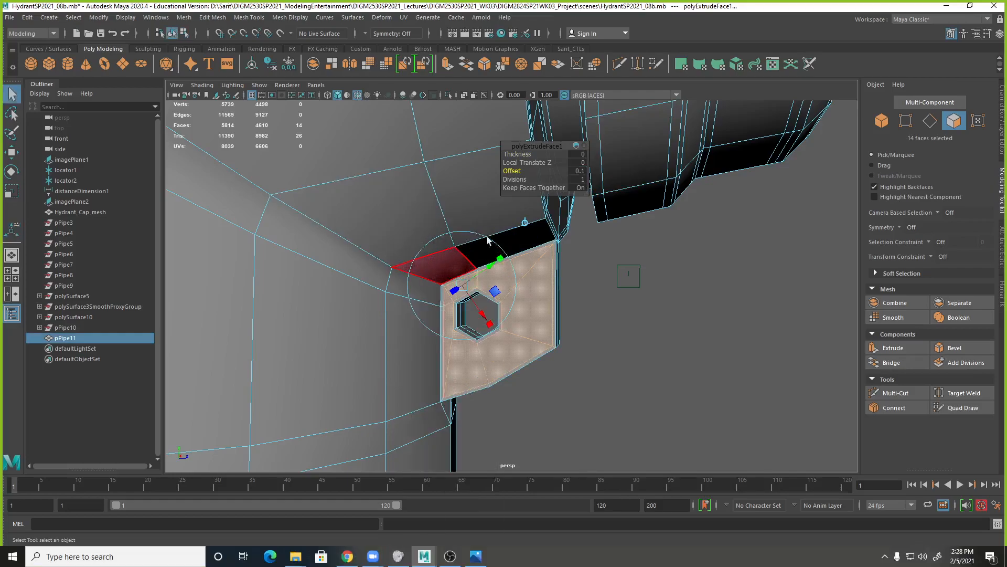
left_click(710, 367)
left_click_drag(711, 371, 575, 339, "alt")
left_click(524, 295)
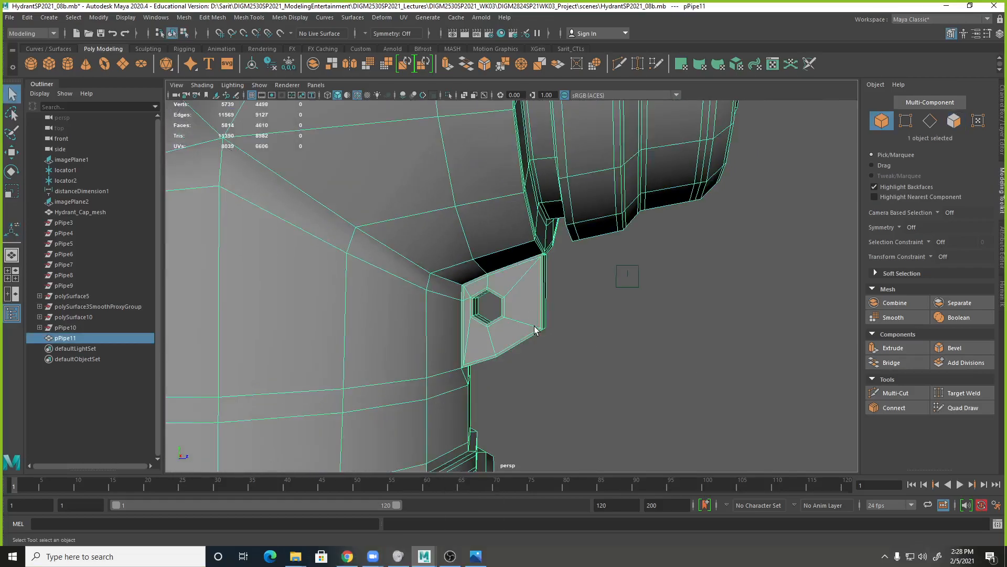
key("3")
left_click(612, 331)
Examine the smoothed mounting loop and the whole hydrant from several sides and distances.
right_click_drag(613, 330, 459, 329, "alt")
left_click_drag(666, 336, 473, 347, "alt")
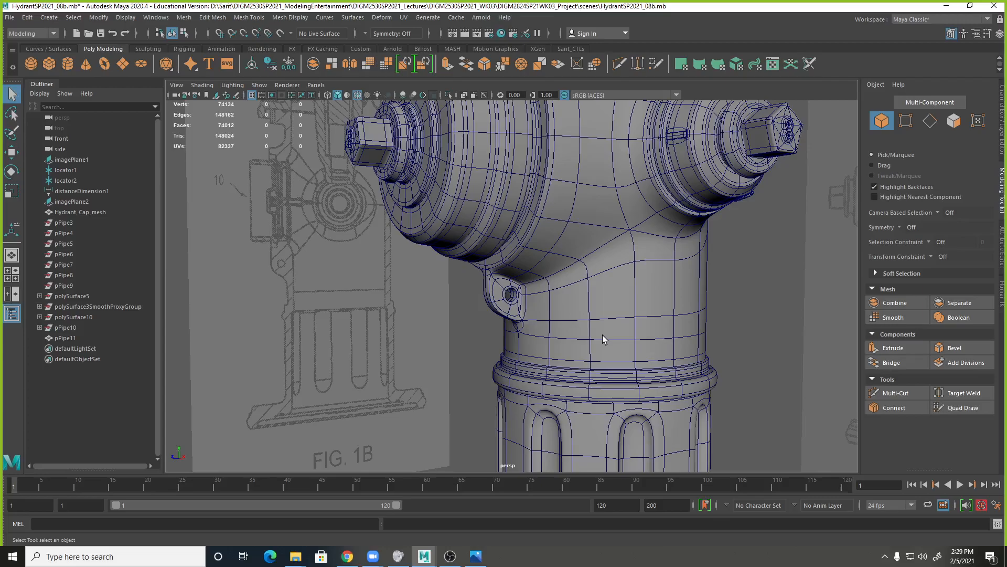
right_click_drag(733, 390, 391, 301, "alt")
middle_click_drag(566, 376, 580, 343, "alt")
left_click_drag(580, 344, 593, 346, "alt")
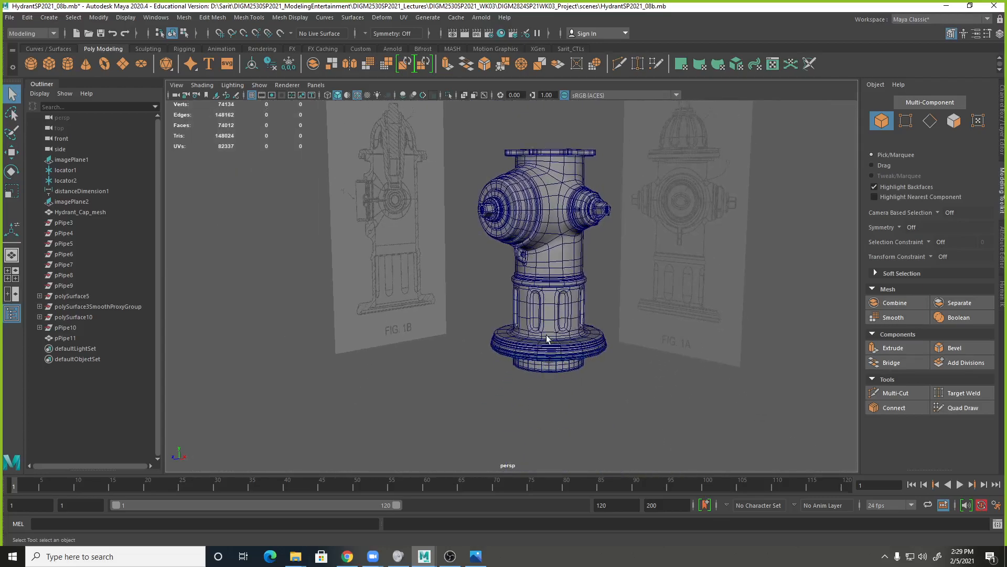
right_click_drag(593, 346, 699, 326, "alt")
middle_click_drag(676, 331, 653, 399, "alt")
left_click_drag(653, 398, 624, 395, "alt")
right_click_drag(625, 395, 723, 387, "alt")
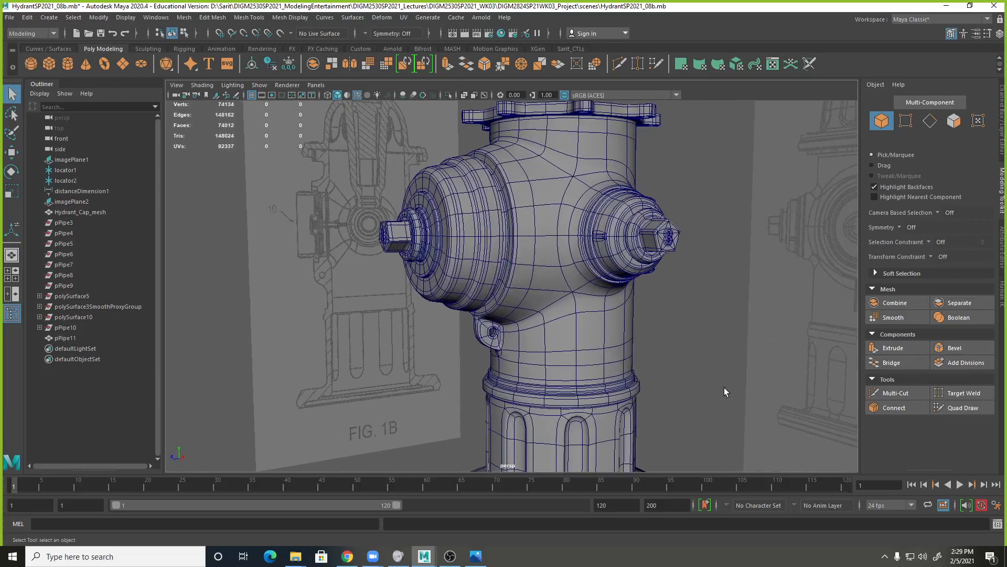
Save the hydrant scene under its current name, accepting the student version notice.
middle_click_drag(688, 376, 692, 349, "alt")
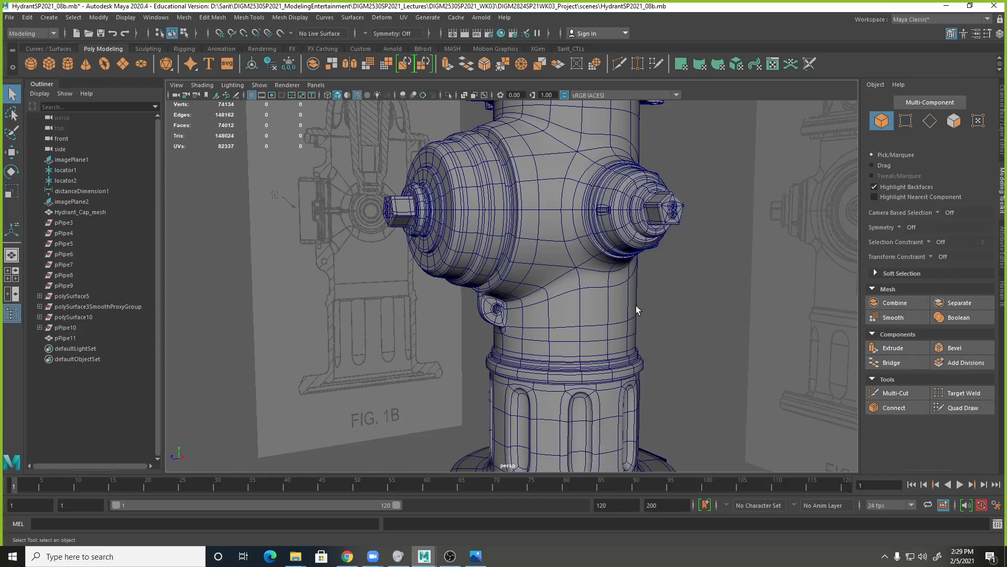
right_click_drag(647, 421, 596, 376, "alt")
left_click_drag(596, 376, 600, 384, "alt")
key("ctrl+s")
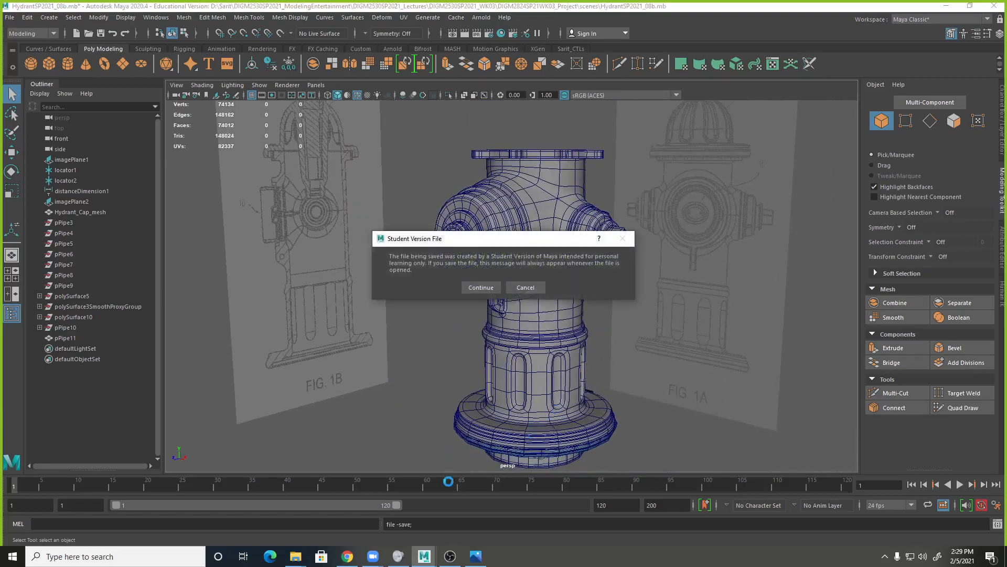
left_click(481, 289)
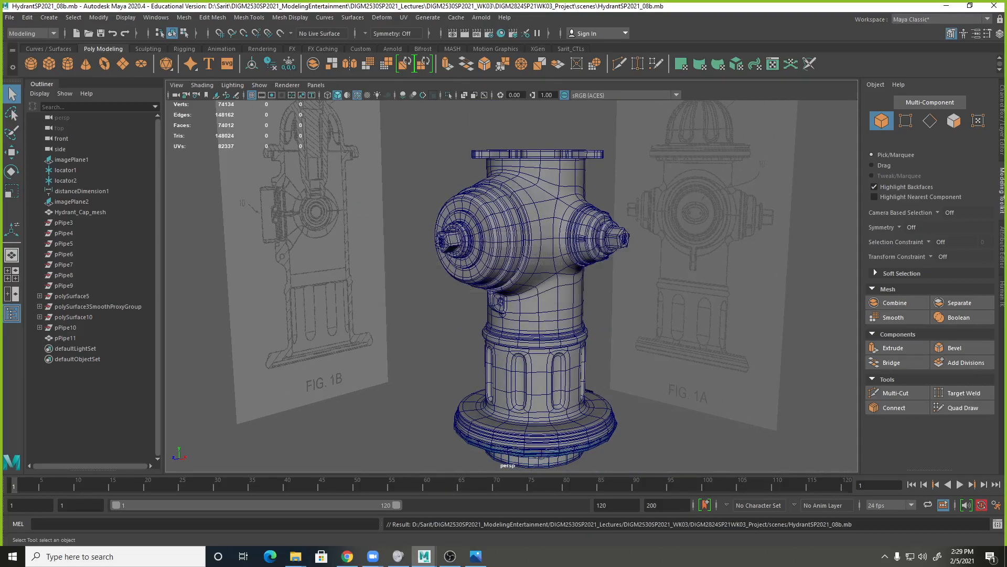
Switch to Chrome and open the Attendance register from the DIGM-2530-001 course administration in a maximized window.
left_click(347, 556)
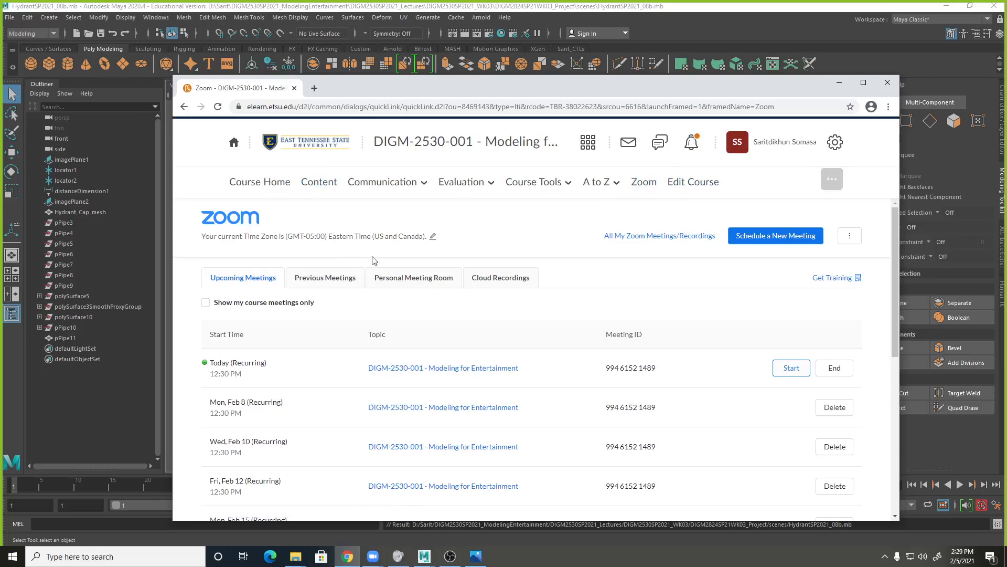
left_click(693, 182)
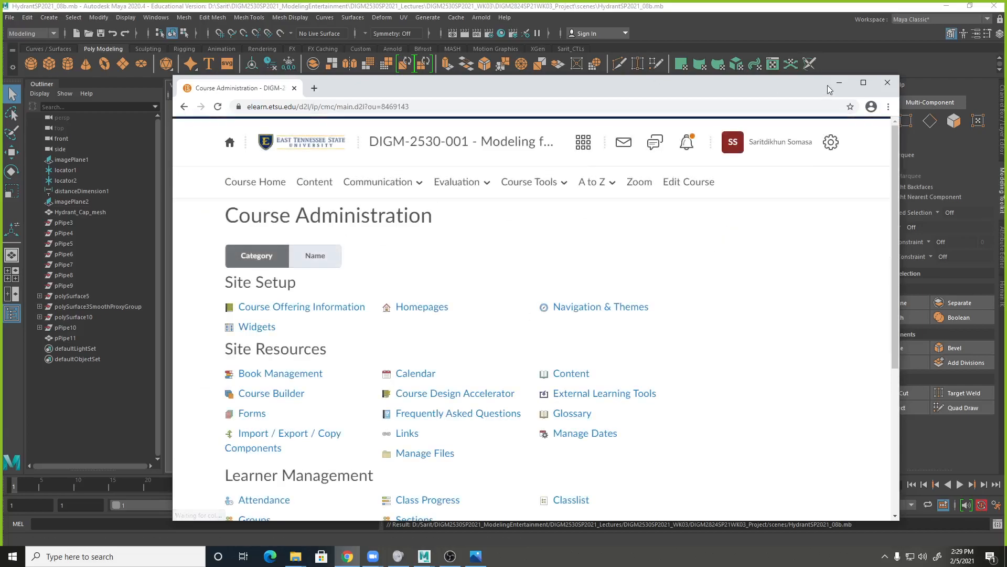
left_click(863, 82)
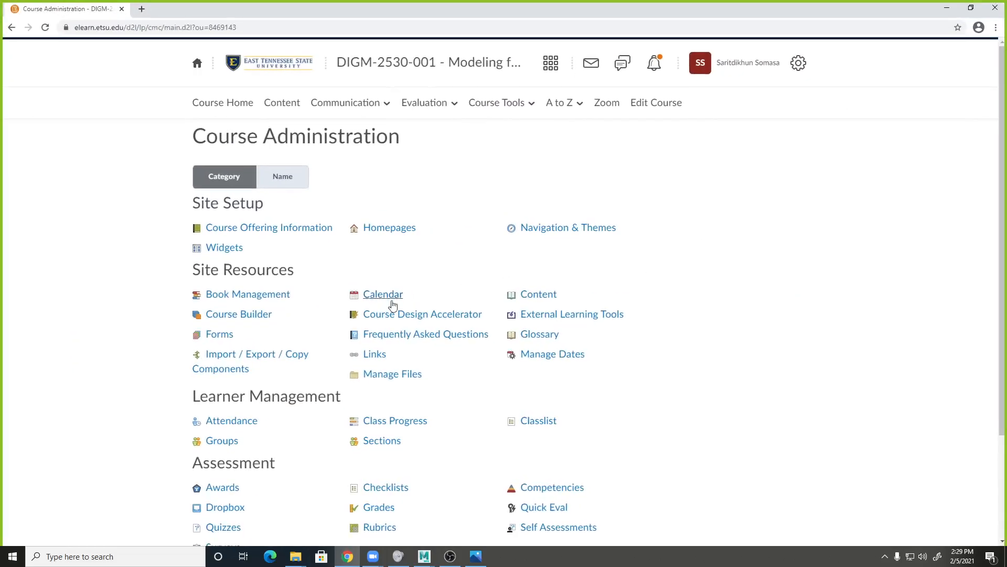
left_click(236, 422)
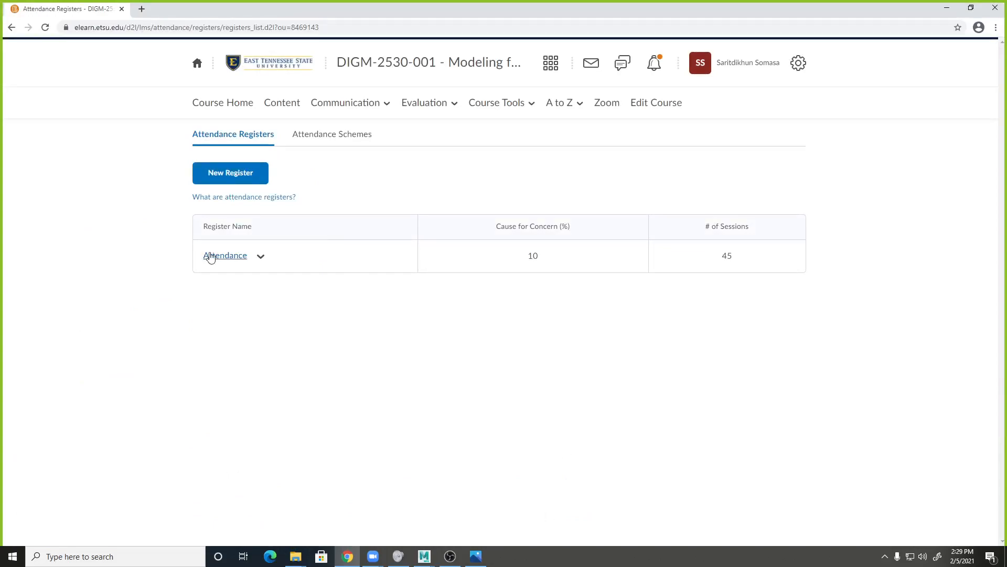
left_click(238, 258)
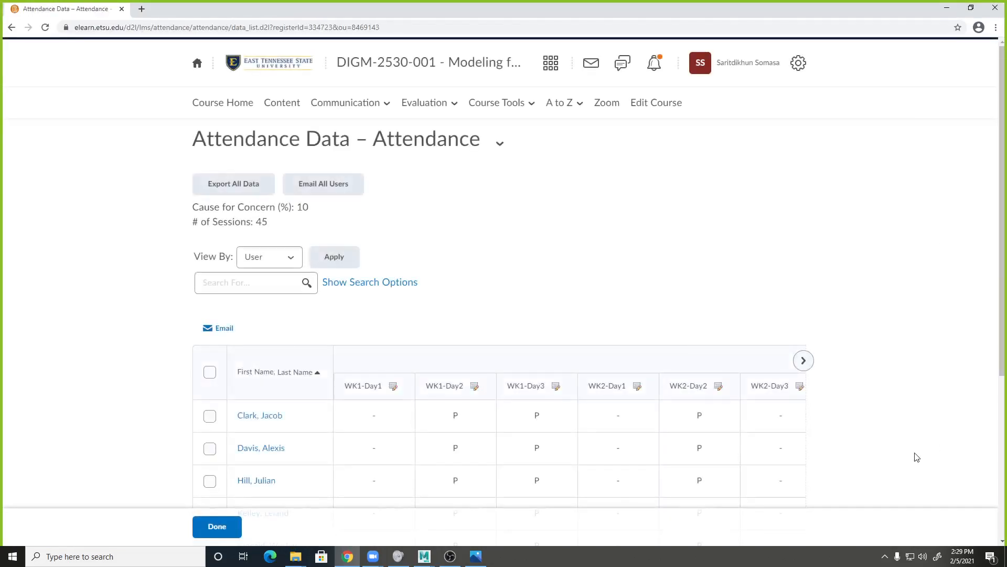
left_click(450, 555)
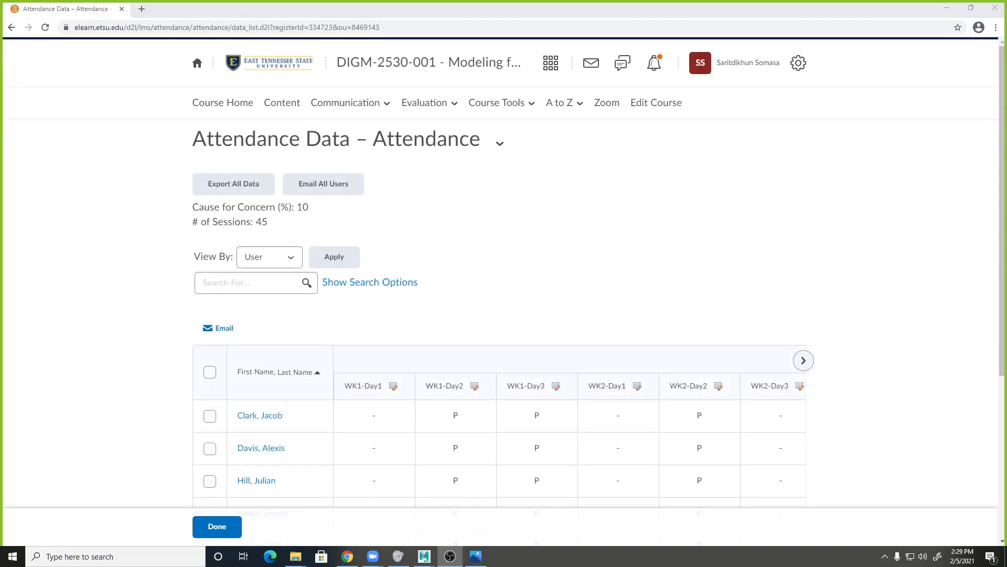